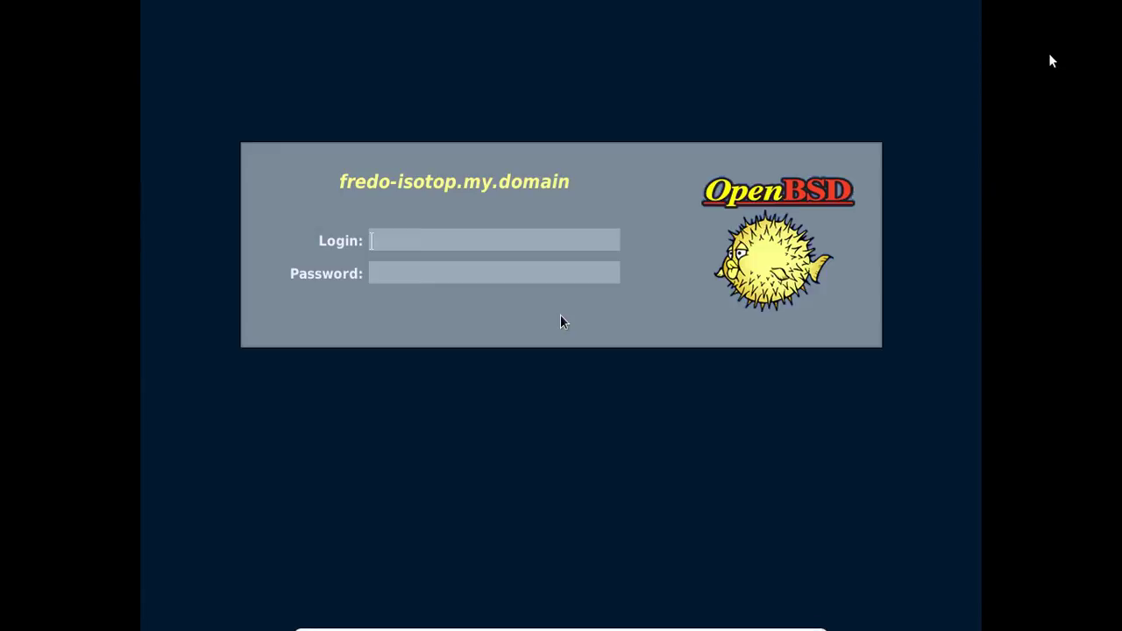
Sign in at the xenodm login with the account's username and password to reach the Xfce desktop.
{"action": "type", "text": "fred"}
{"action": "key", "text": "Return"}
{"action": "key", "text": "Return"}
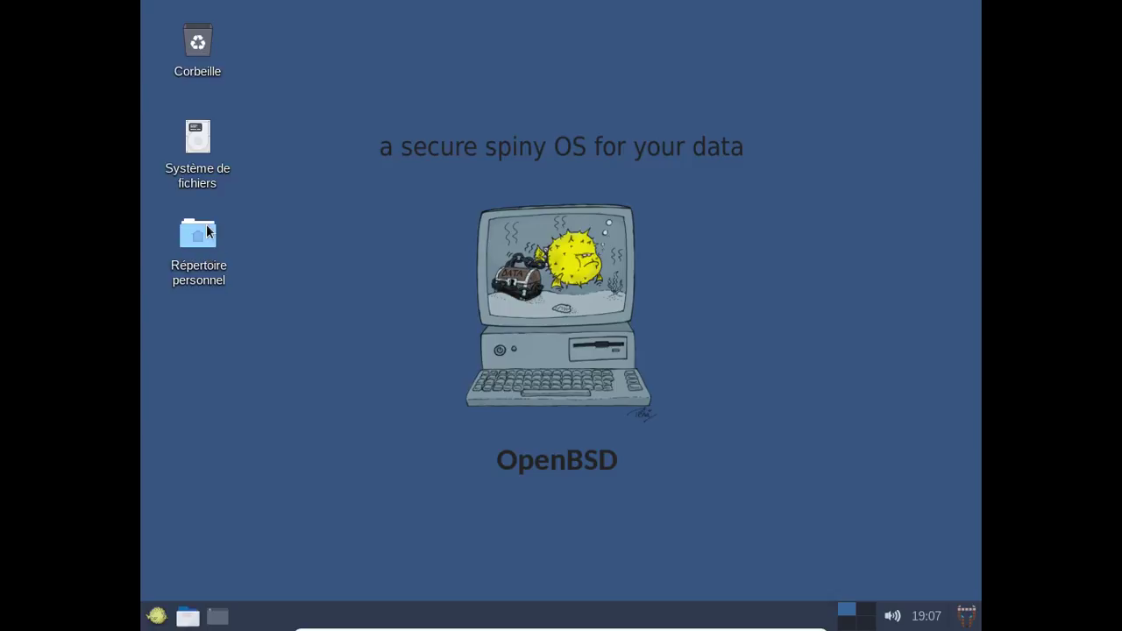
{"action": "mouse_move", "coordinate": [208, 231]}
{"action": "double_click", "coordinate": [198, 233]}
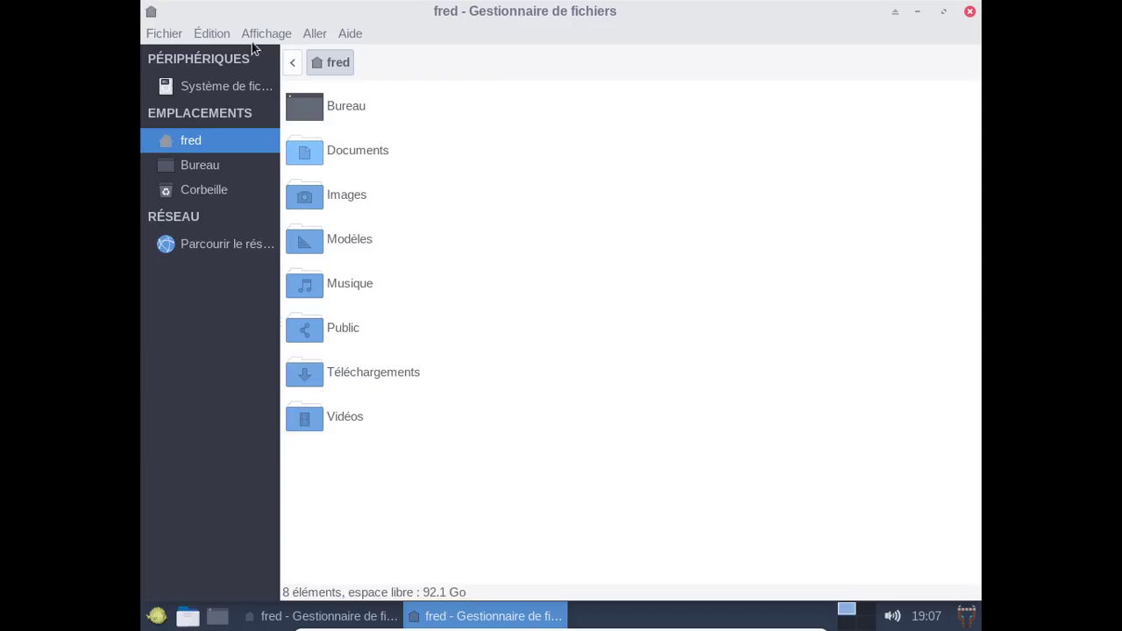
{"action": "left_click", "coordinate": [258, 36]}
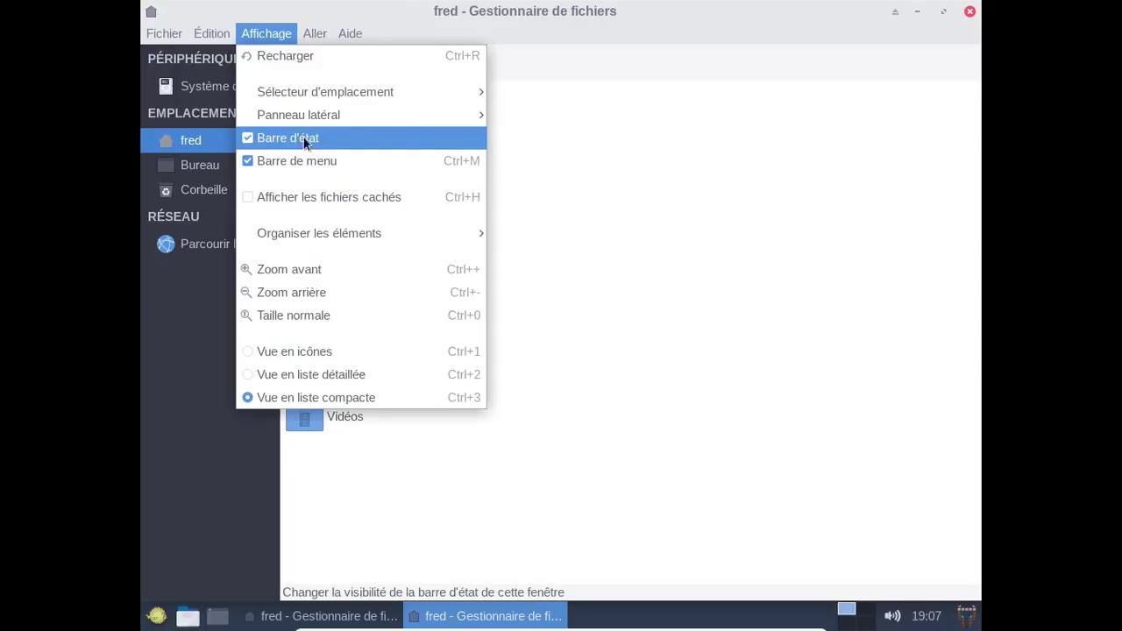
{"action": "mouse_move", "coordinate": [363, 249]}
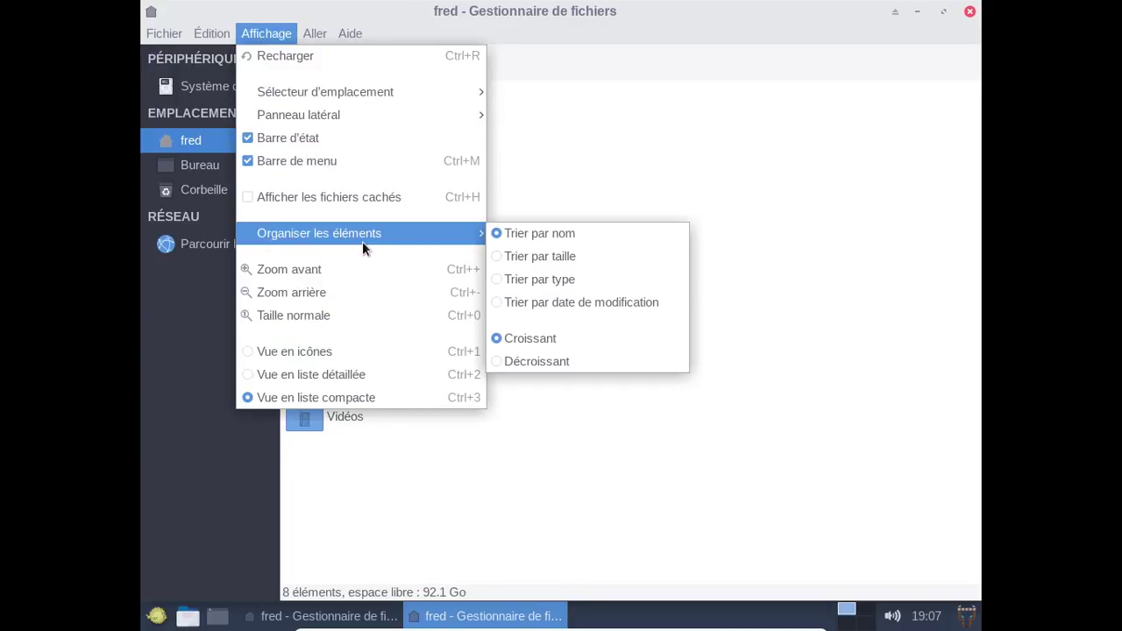
{"action": "left_click", "coordinate": [365, 355]}
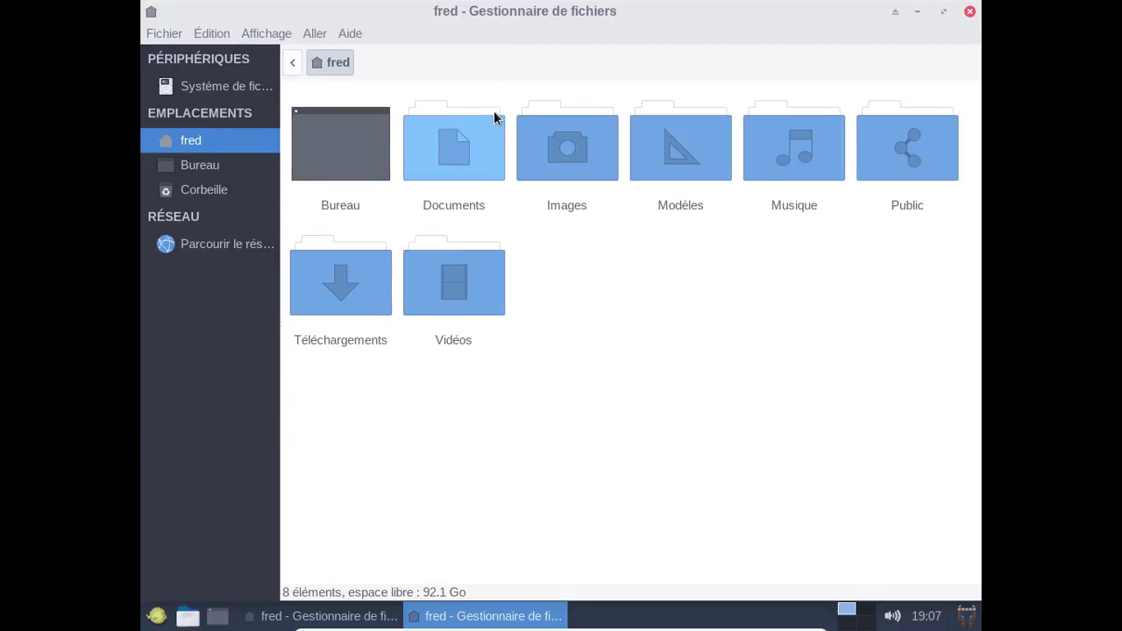
{"action": "left_click", "coordinate": [245, 33]}
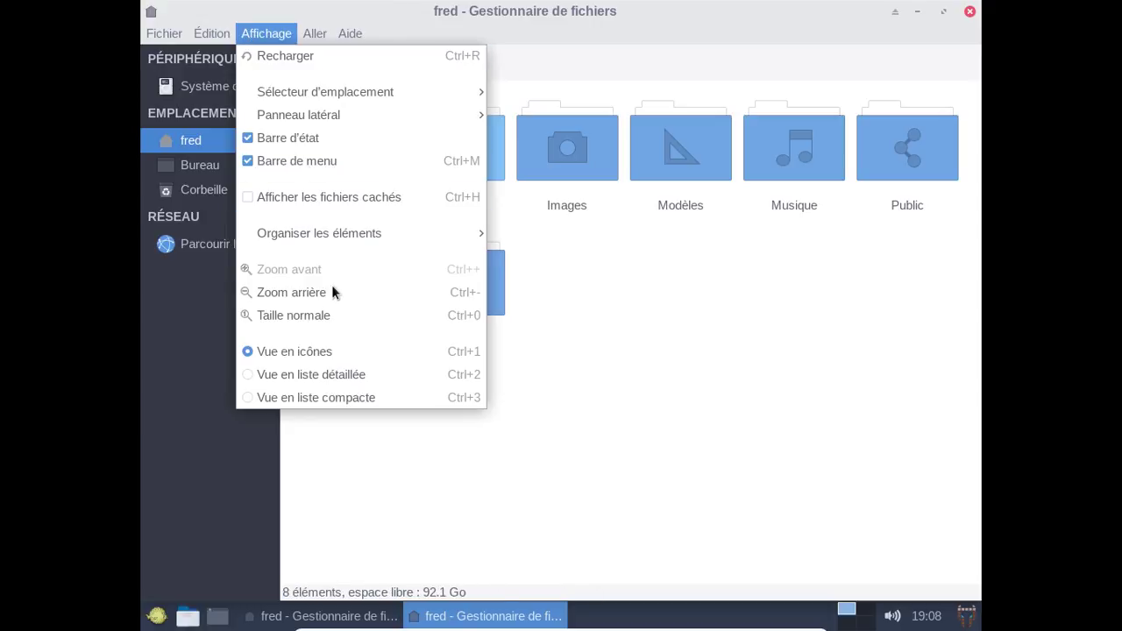
{"action": "left_click", "coordinate": [330, 315]}
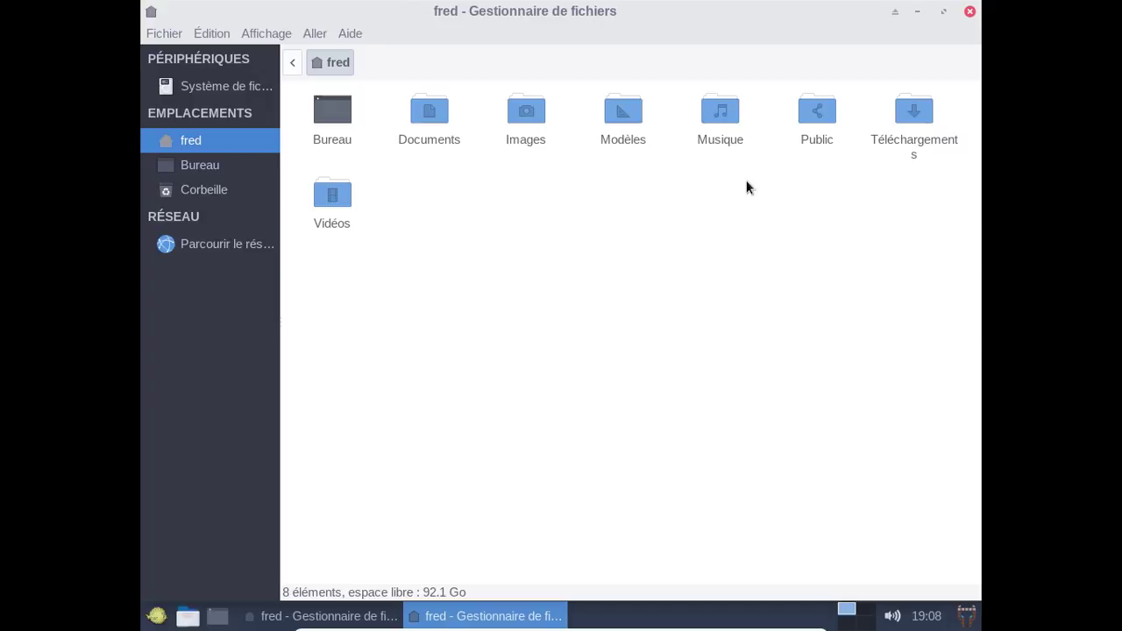
{"action": "left_click", "coordinate": [215, 244]}
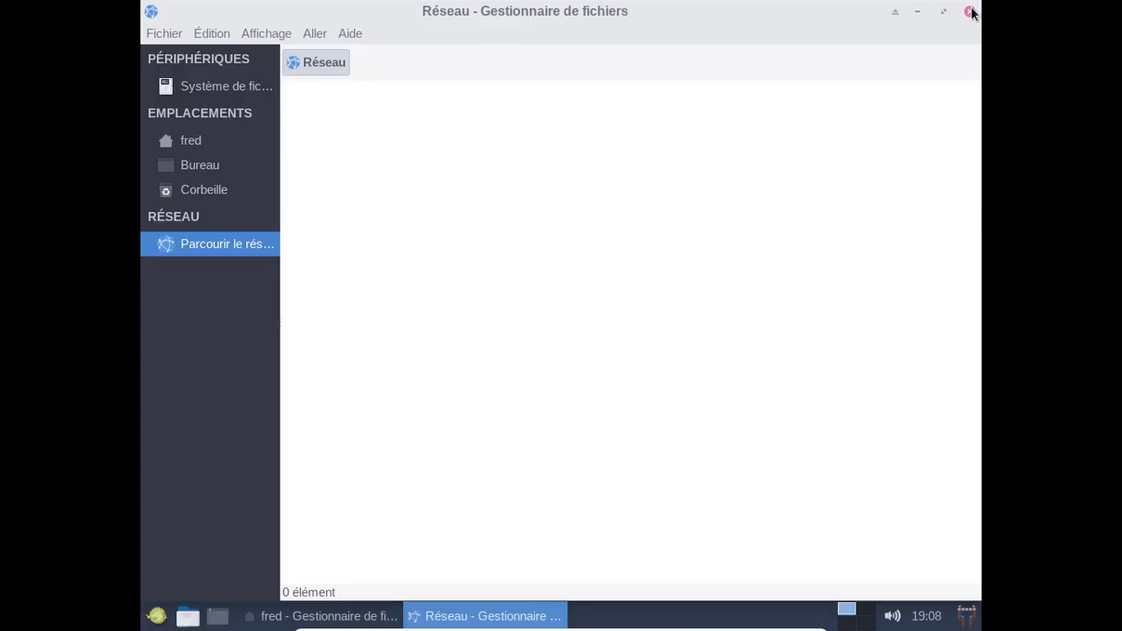
{"action": "left_click", "coordinate": [970, 12]}
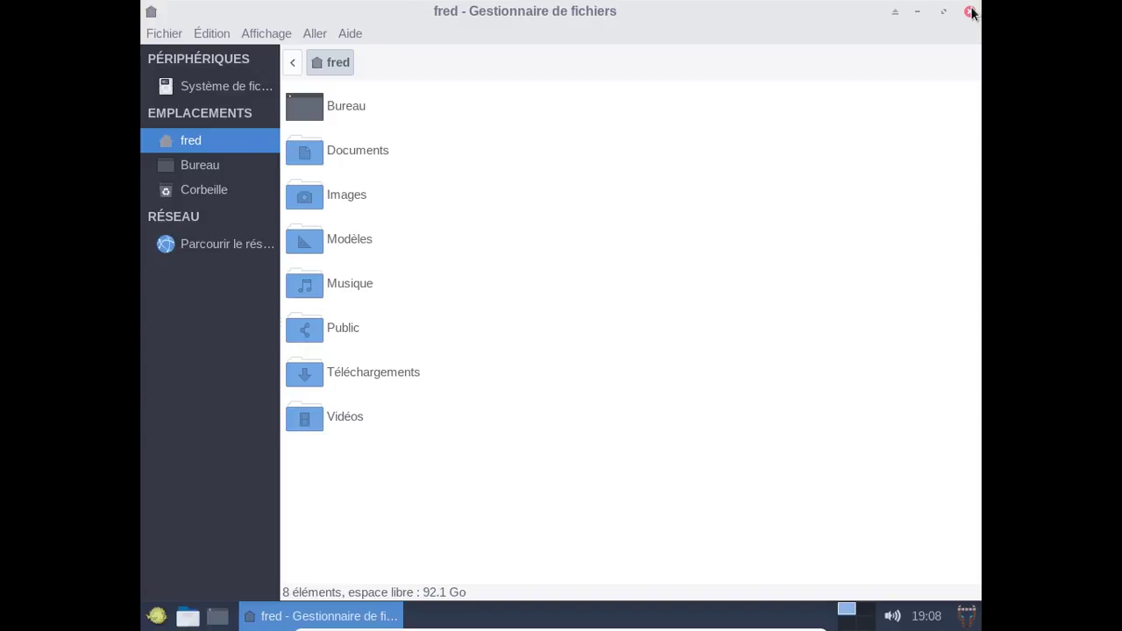
{"action": "left_click", "coordinate": [970, 11]}
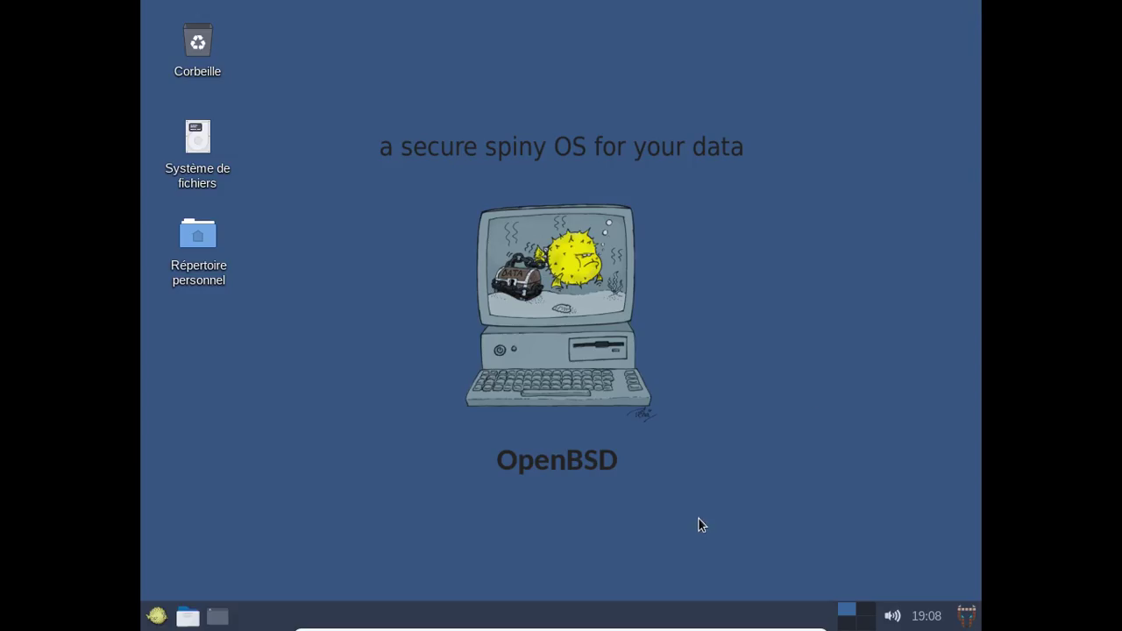
Browse the Whisker Menu's Paramètres and Accessoires categories and launch Redshift from Accessoires.
{"action": "left_click", "coordinate": [149, 618]}
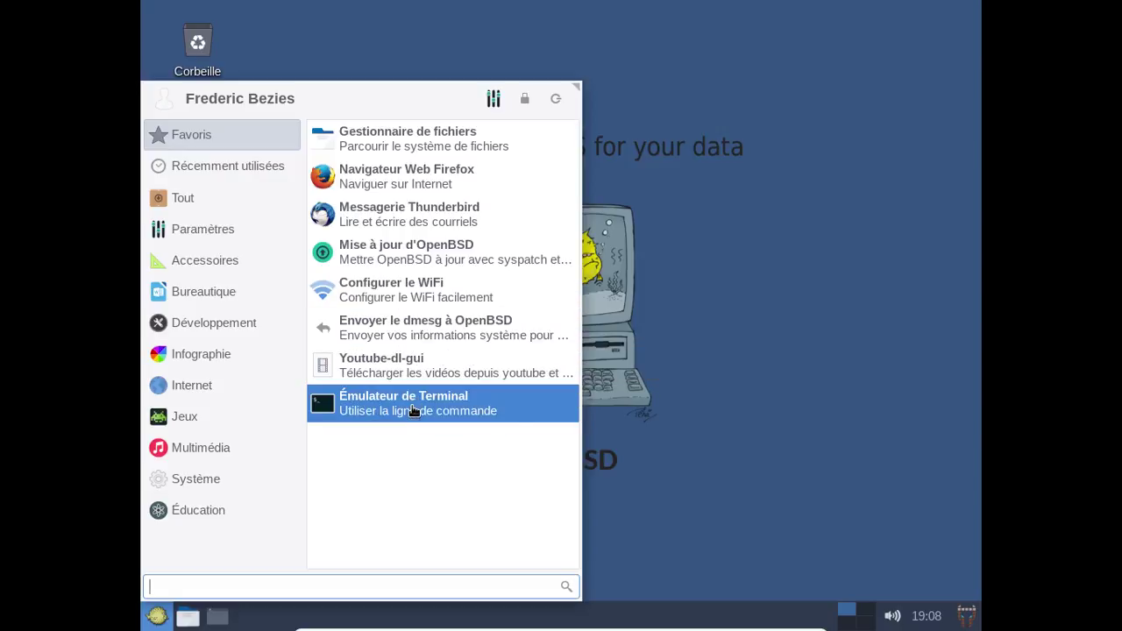
{"action": "left_click", "coordinate": [191, 235]}
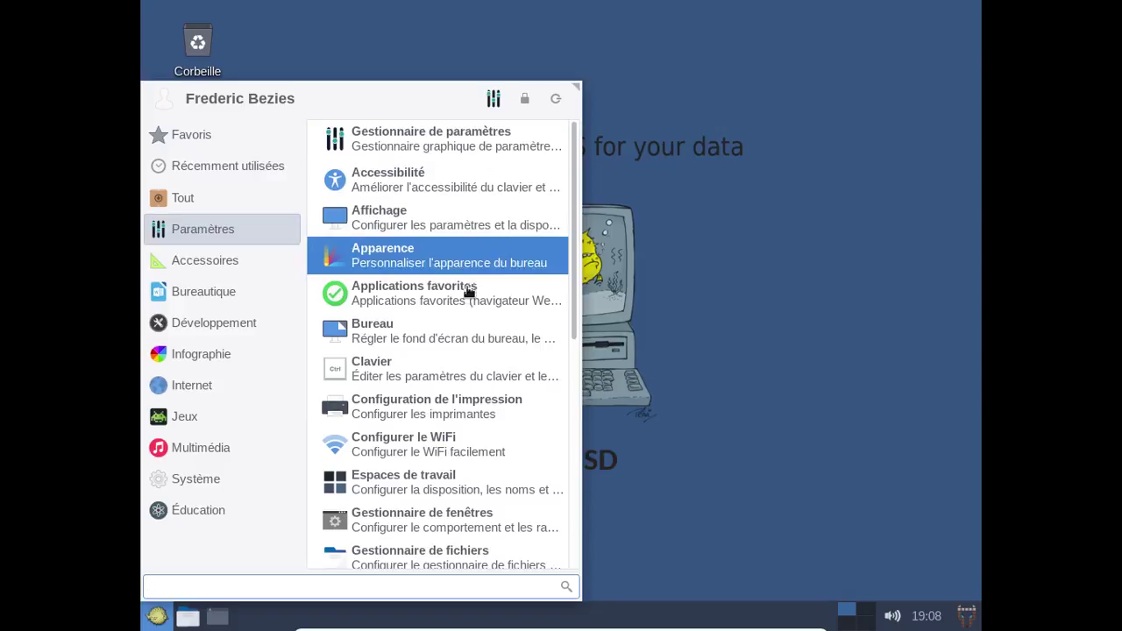
{"action": "scroll", "coordinate": [468, 463], "scroll_direction": "down", "scroll_amount": 5}
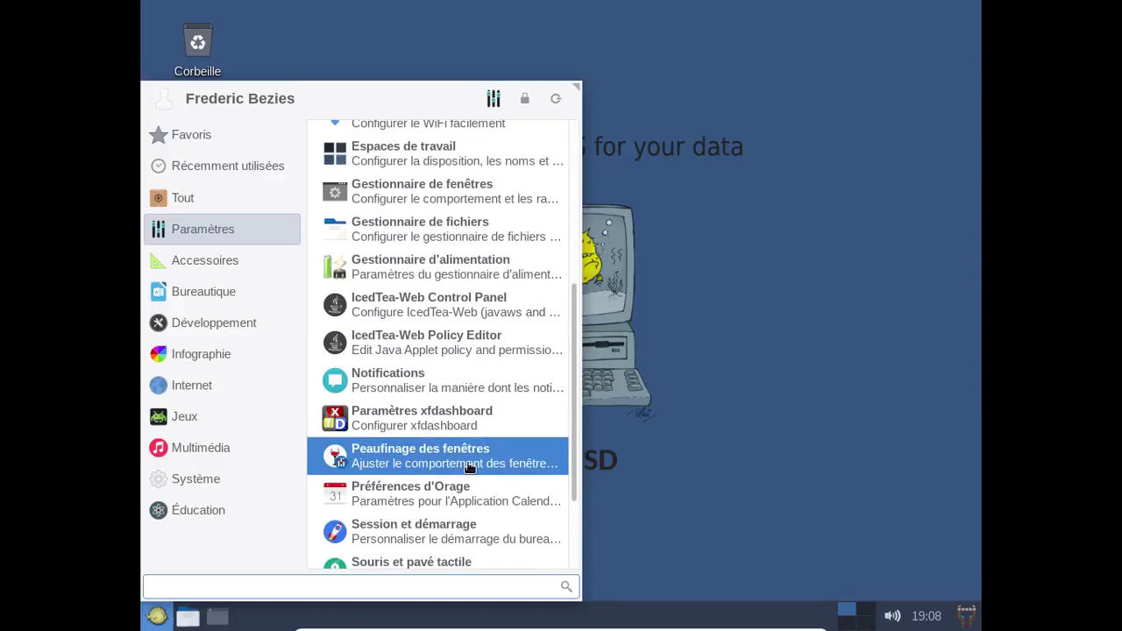
{"action": "scroll", "coordinate": [469, 468], "scroll_direction": "down", "scroll_amount": 3}
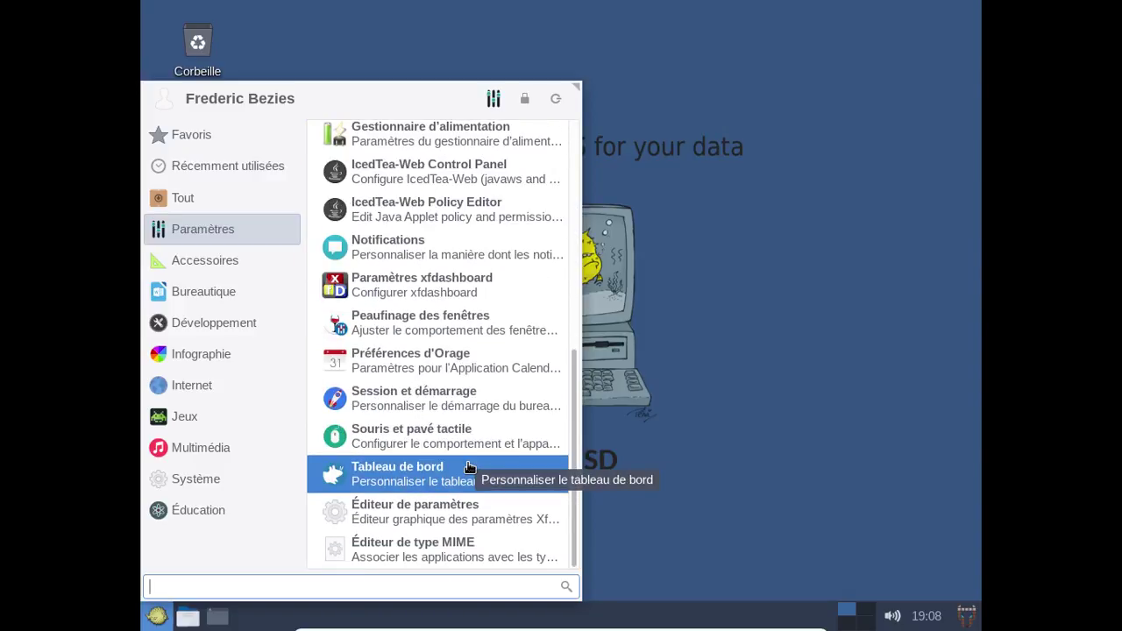
{"action": "left_click", "coordinate": [224, 269]}
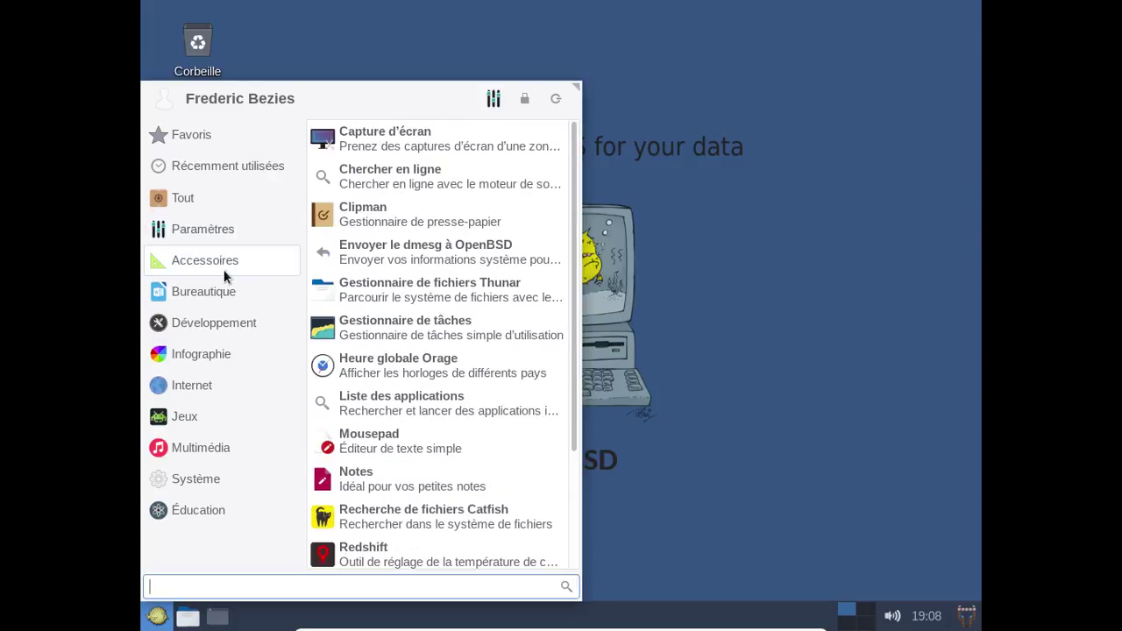
{"action": "scroll", "coordinate": [482, 371], "scroll_direction": "down", "scroll_amount": 3}
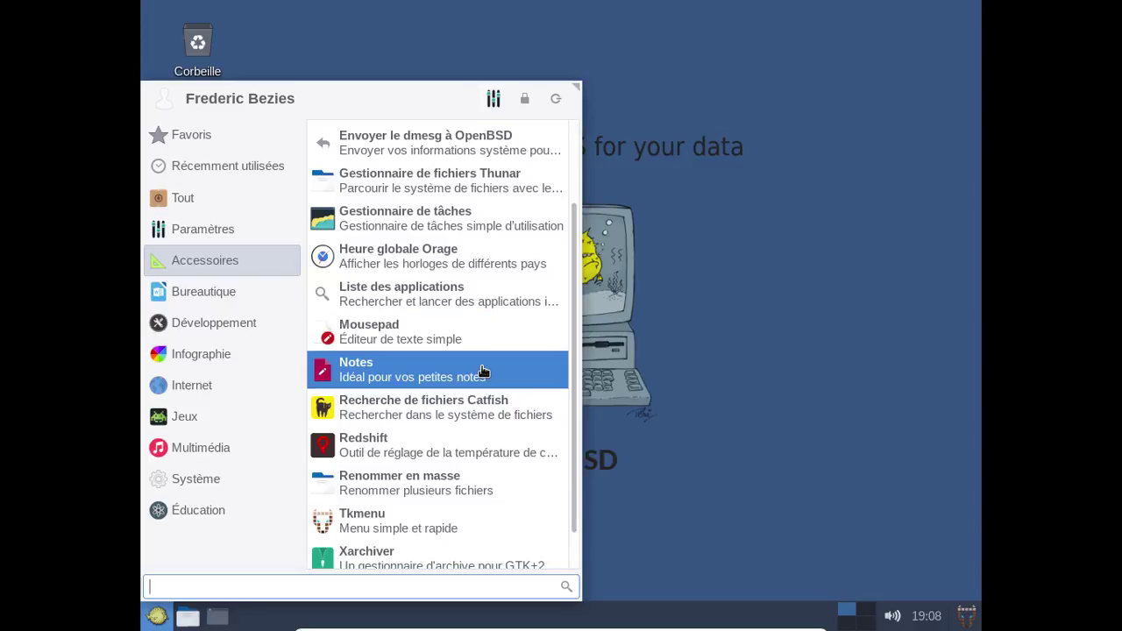
{"action": "scroll", "coordinate": [482, 370], "scroll_direction": "down", "scroll_amount": 1}
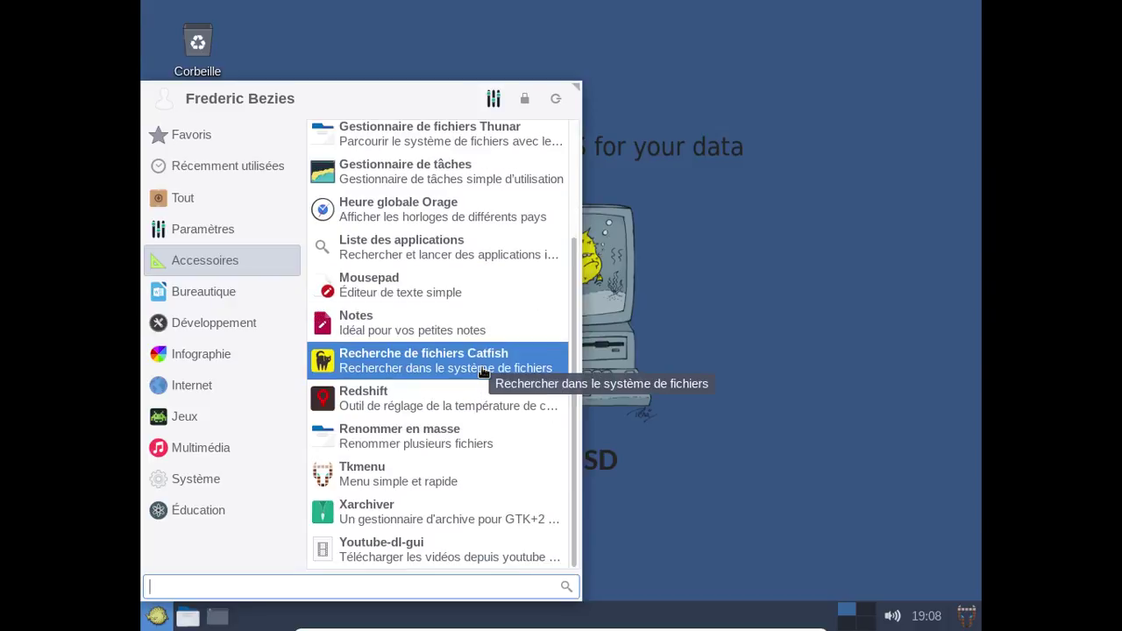
{"action": "left_click", "coordinate": [442, 399]}
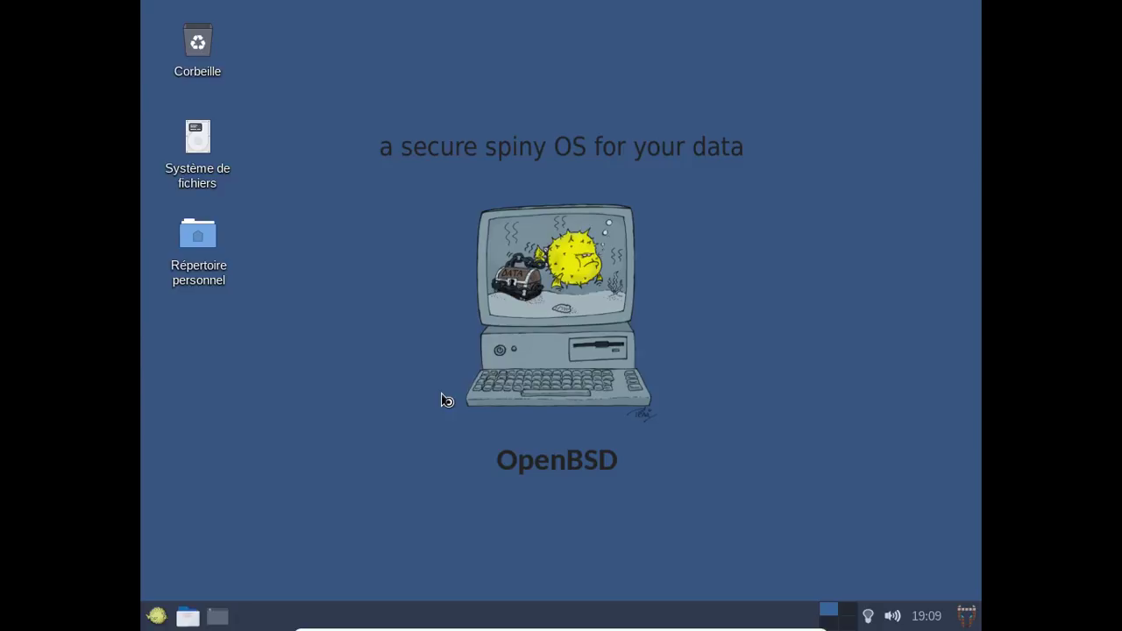
Enable Redshift's Lancement automatique, then browse the Jeux, Internet, Multimédia, Éducation and Système categories.
{"action": "right_click", "coordinate": [870, 617]}
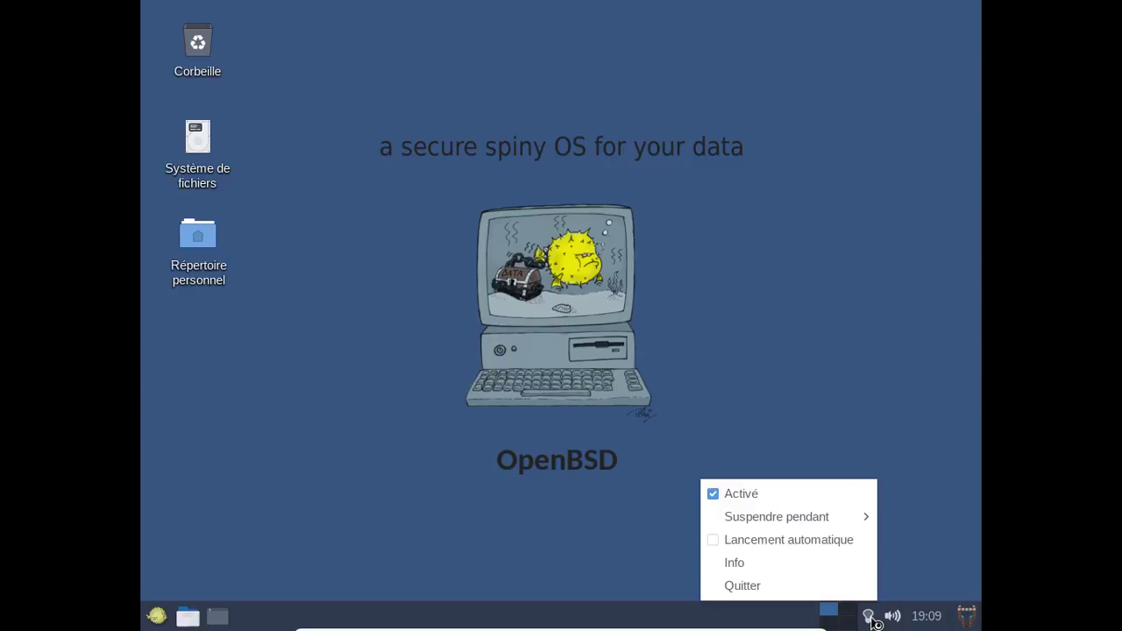
{"action": "left_click", "coordinate": [827, 544]}
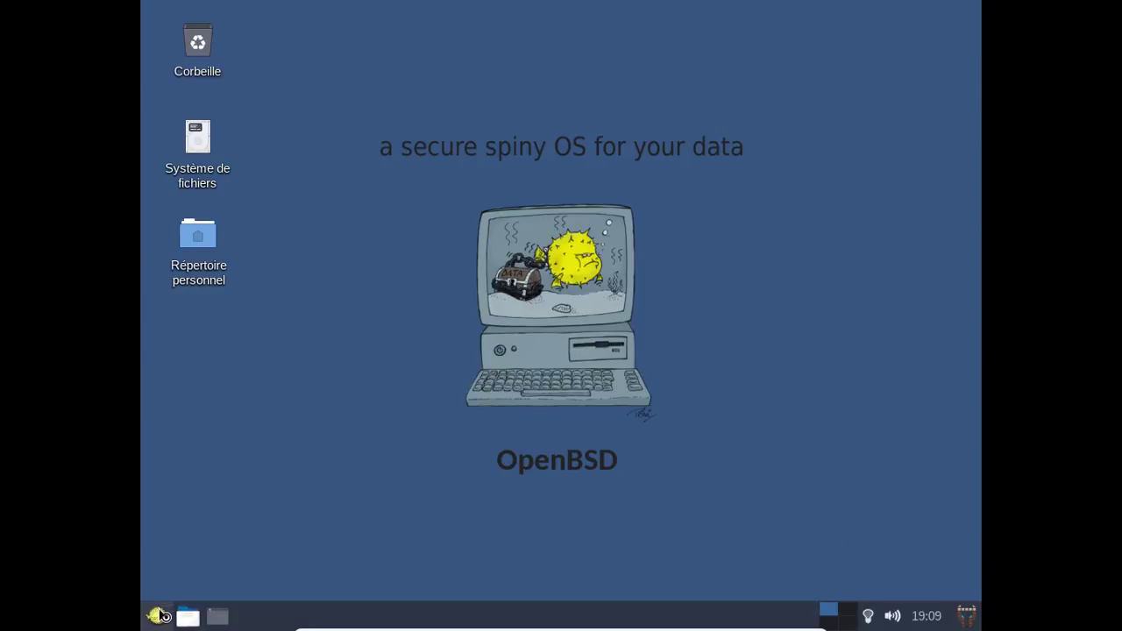
{"action": "left_click", "coordinate": [157, 616]}
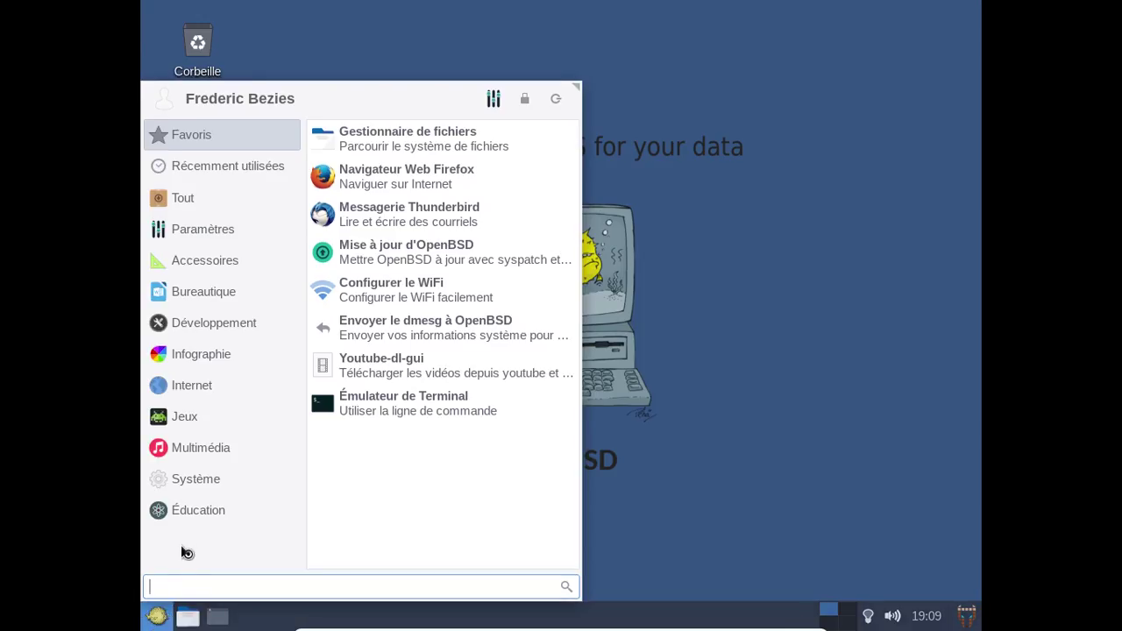
{"action": "left_click", "coordinate": [222, 421]}
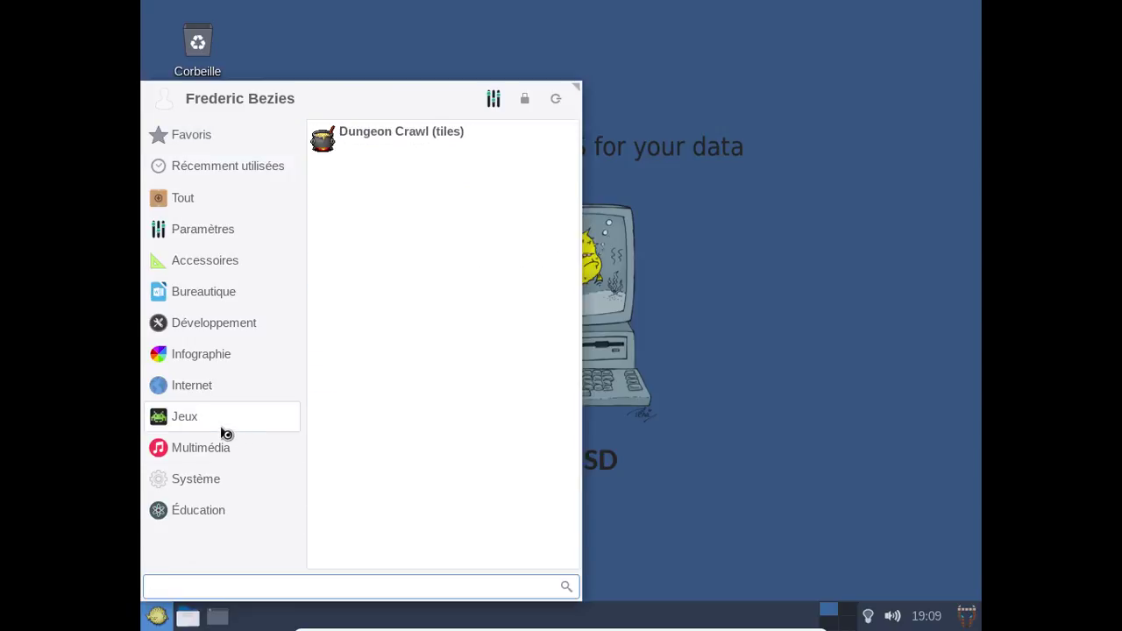
{"action": "left_click", "coordinate": [215, 401]}
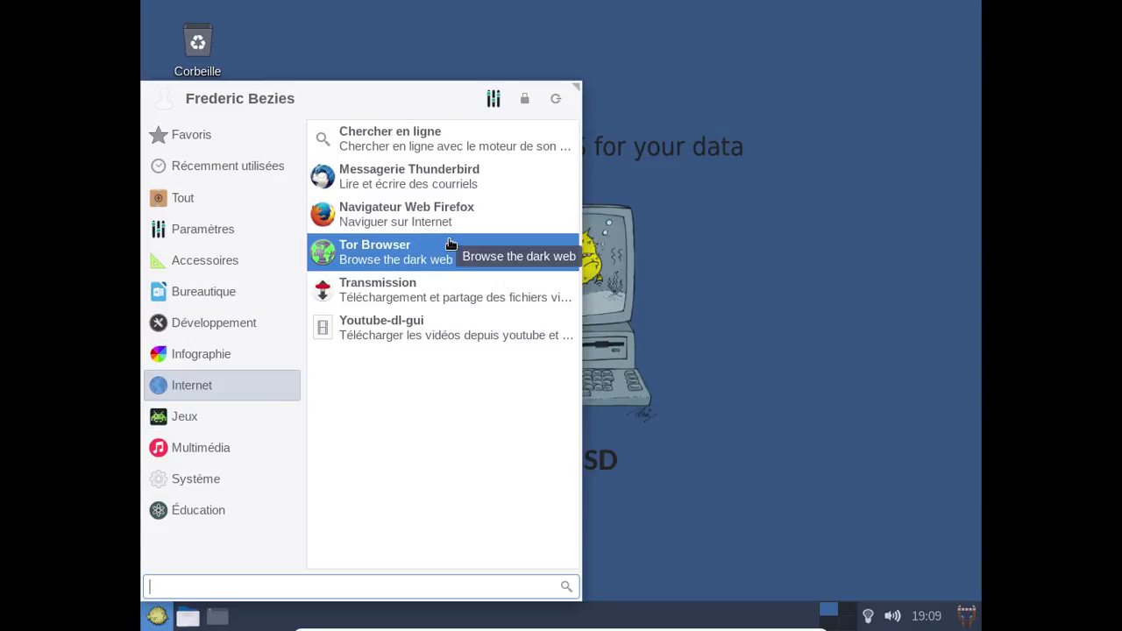
{"action": "left_click", "coordinate": [196, 444]}
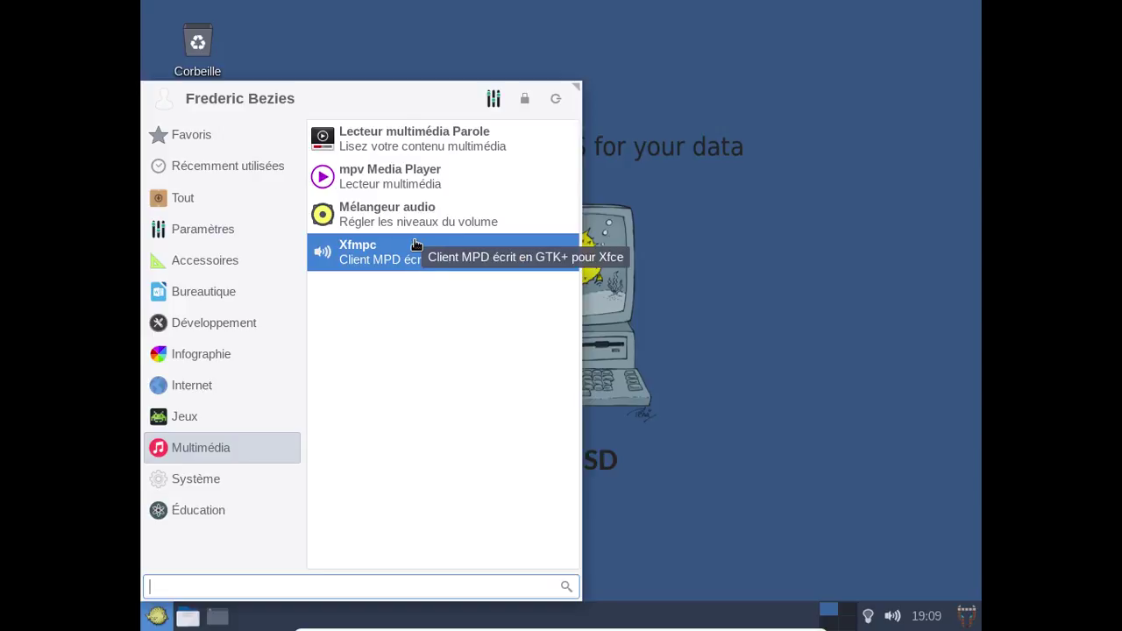
{"action": "left_click", "coordinate": [186, 514]}
{"action": "left_click", "coordinate": [185, 493]}
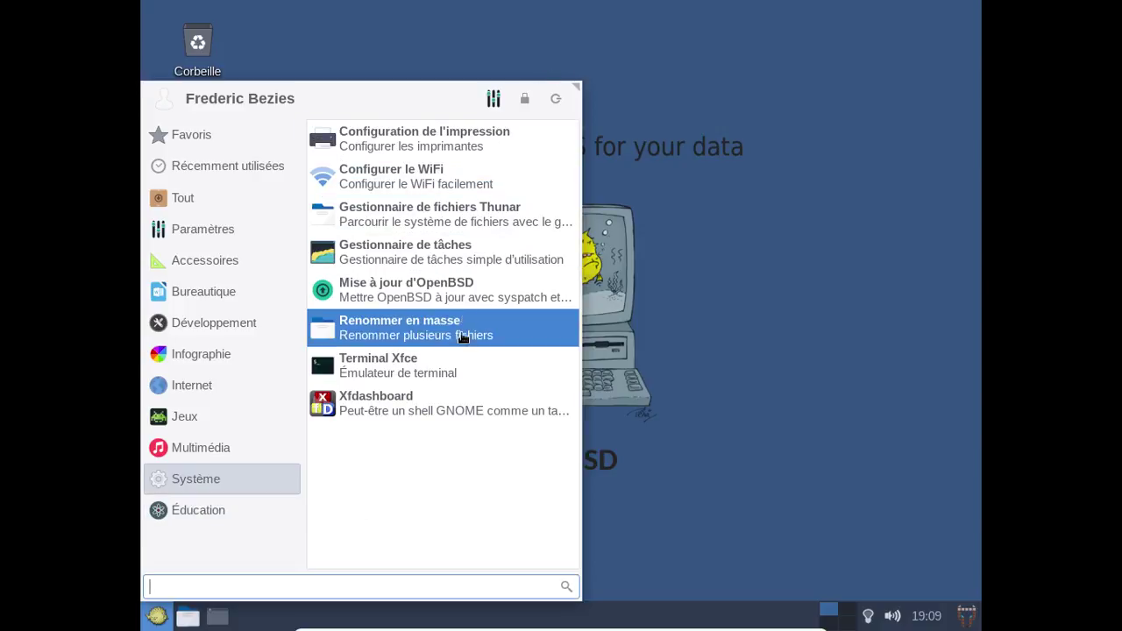
{"action": "left_click", "coordinate": [930, 253]}
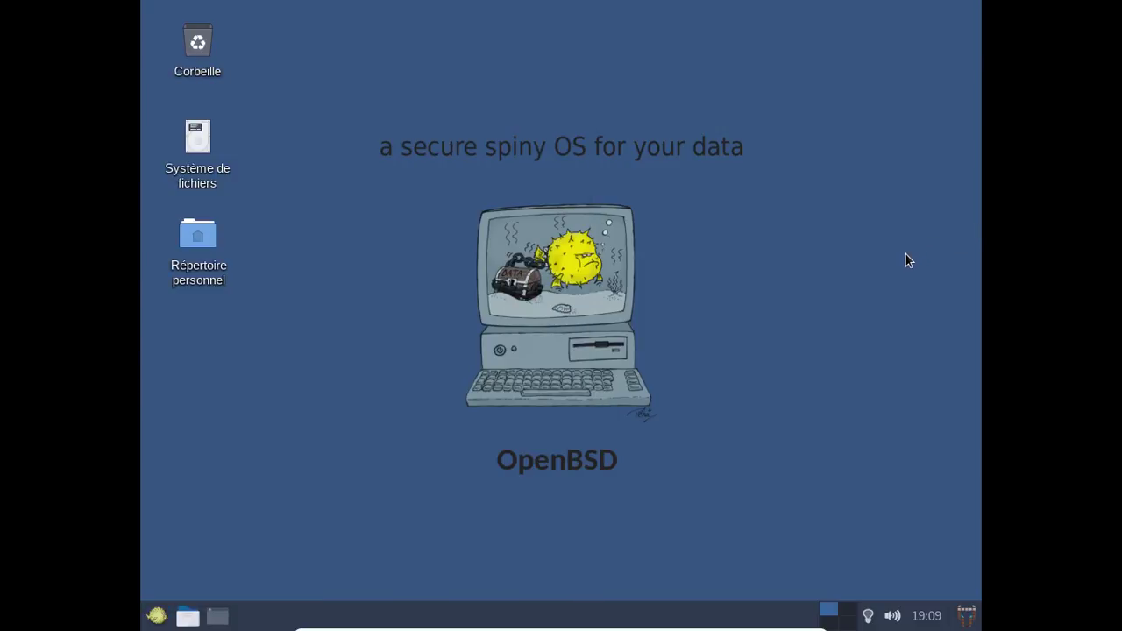
List all applications under Tout, then open the Paramètres settings manager.
{"action": "left_click", "coordinate": [158, 616]}
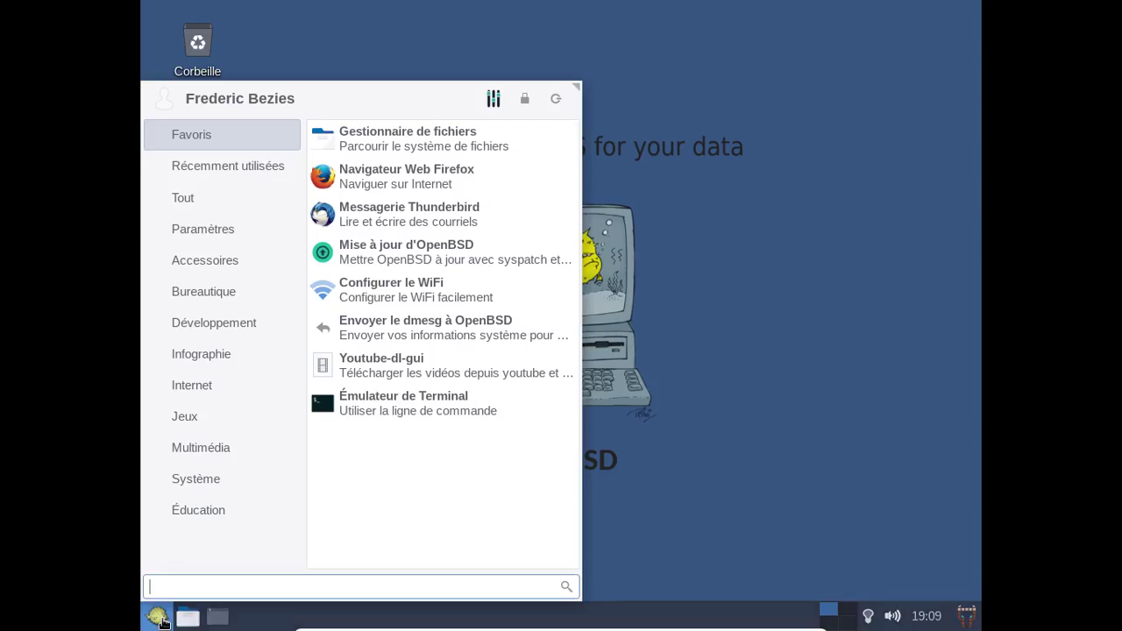
{"action": "left_click", "coordinate": [219, 198]}
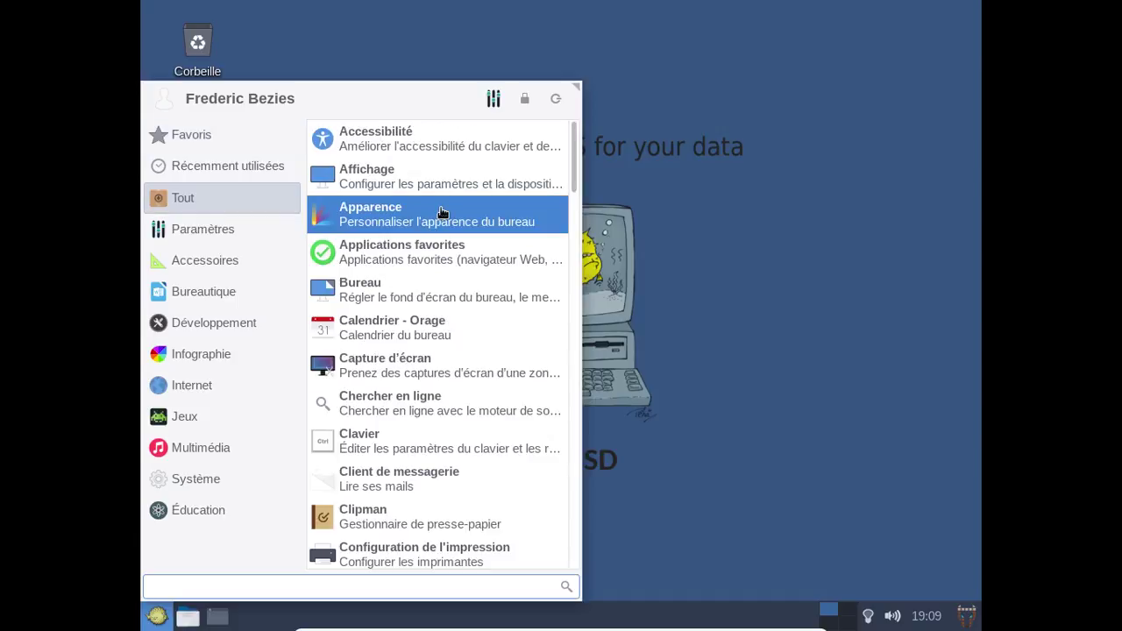
{"action": "left_click", "coordinate": [245, 234]}
Scroll the Paramètres window down to the Système and Autres sections, then close it.
{"action": "left_click", "coordinate": [408, 138]}
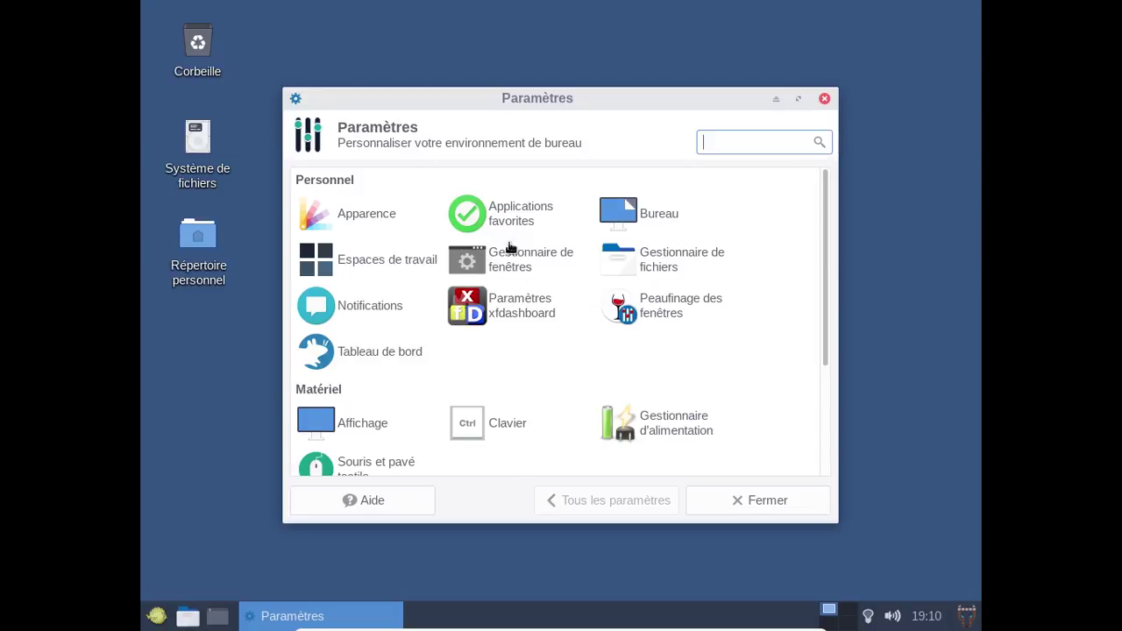
{"action": "scroll", "coordinate": [745, 342], "scroll_direction": "down", "scroll_amount": 4}
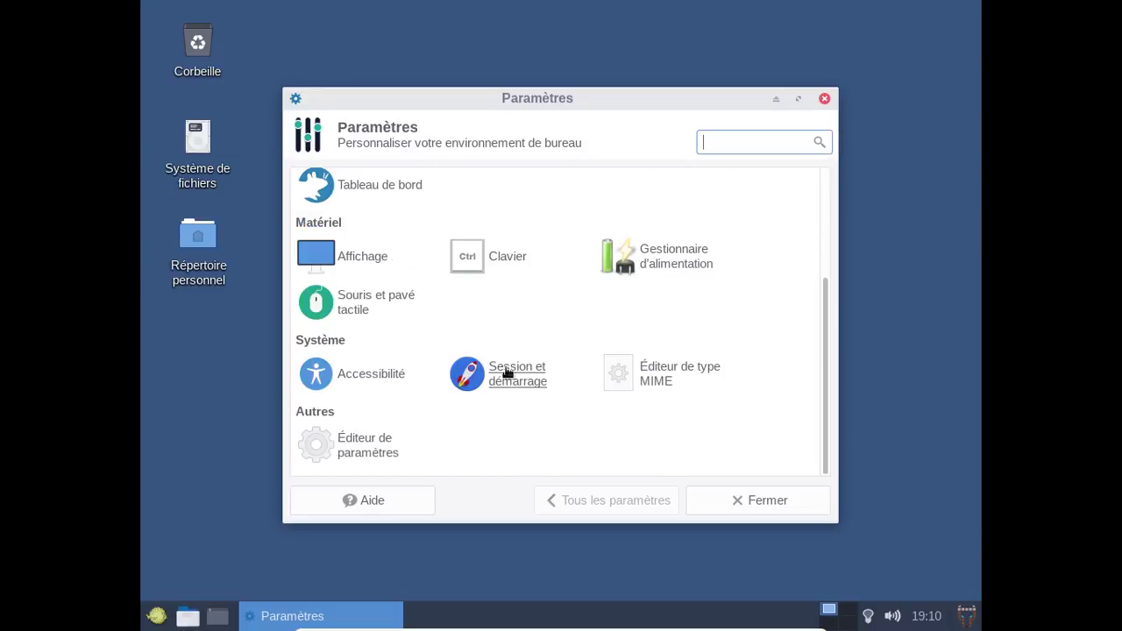
{"action": "scroll", "coordinate": [752, 299], "scroll_direction": "up", "scroll_amount": 4}
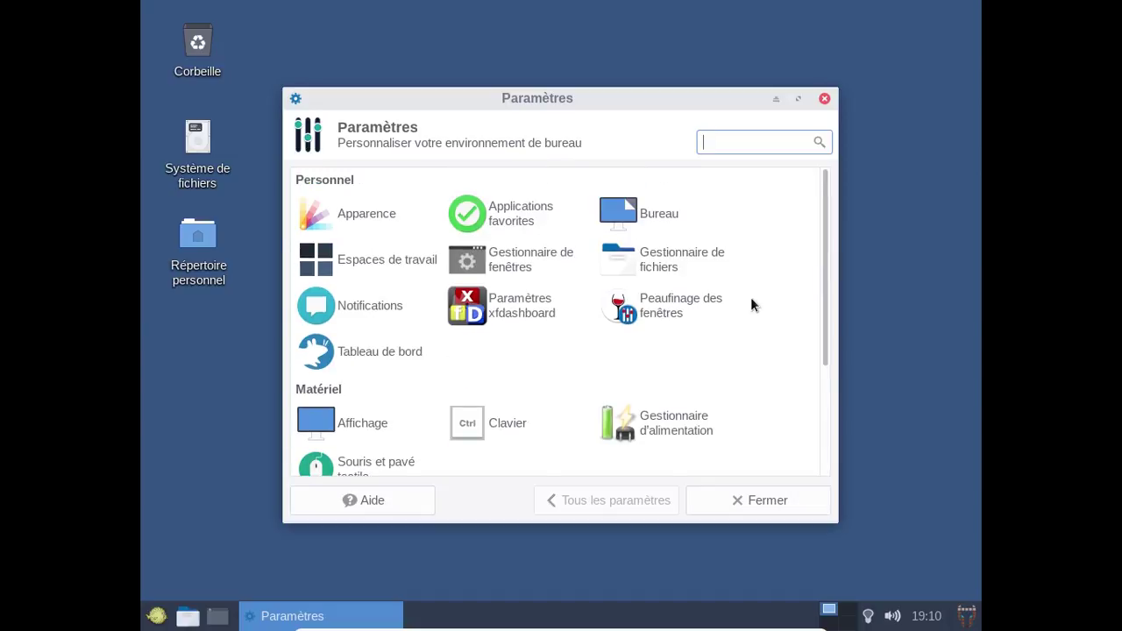
{"action": "scroll", "coordinate": [750, 299], "scroll_direction": "down", "scroll_amount": 4}
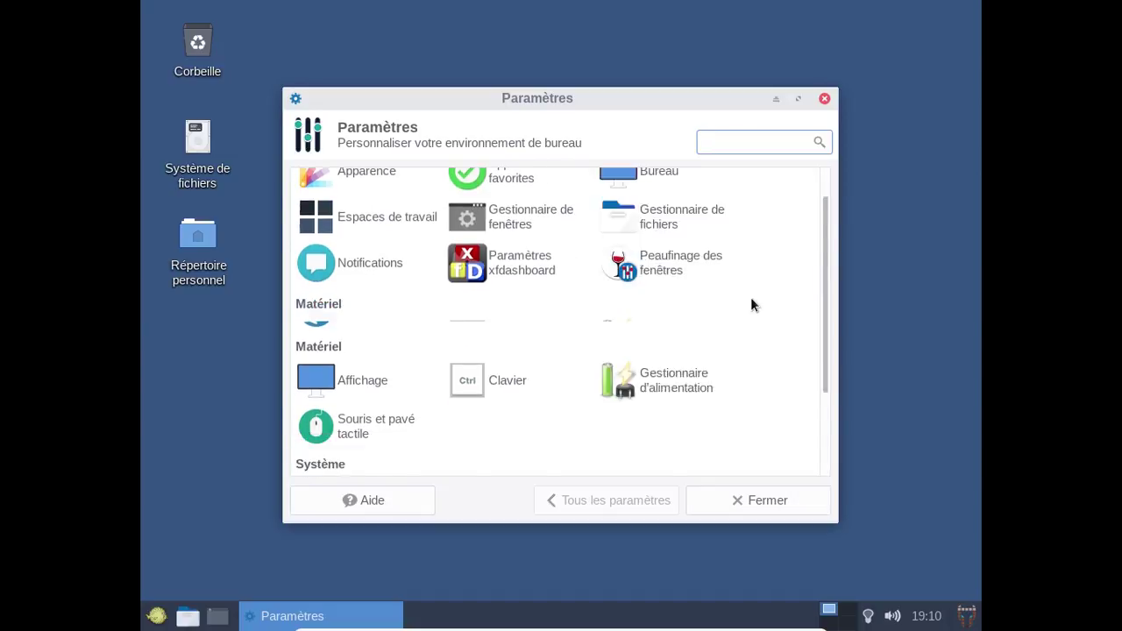
{"action": "scroll", "coordinate": [750, 298], "scroll_direction": "up", "scroll_amount": 4}
{"action": "scroll", "coordinate": [750, 299], "scroll_direction": "down", "scroll_amount": 2}
{"action": "scroll", "coordinate": [751, 304], "scroll_direction": "down", "scroll_amount": 2}
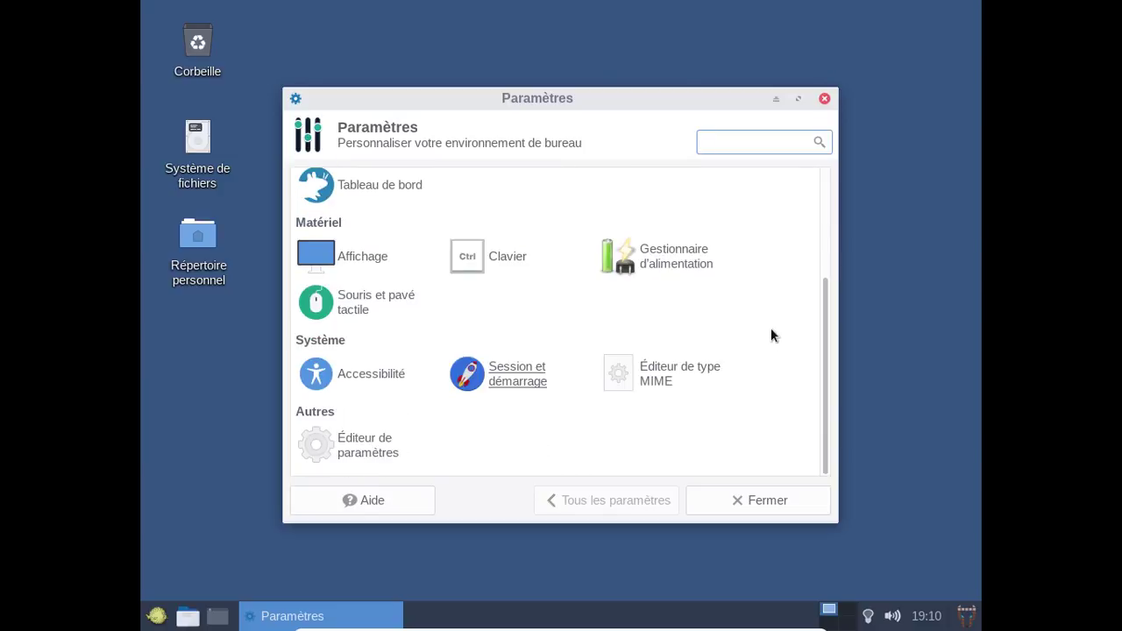
{"action": "left_click", "coordinate": [824, 100]}
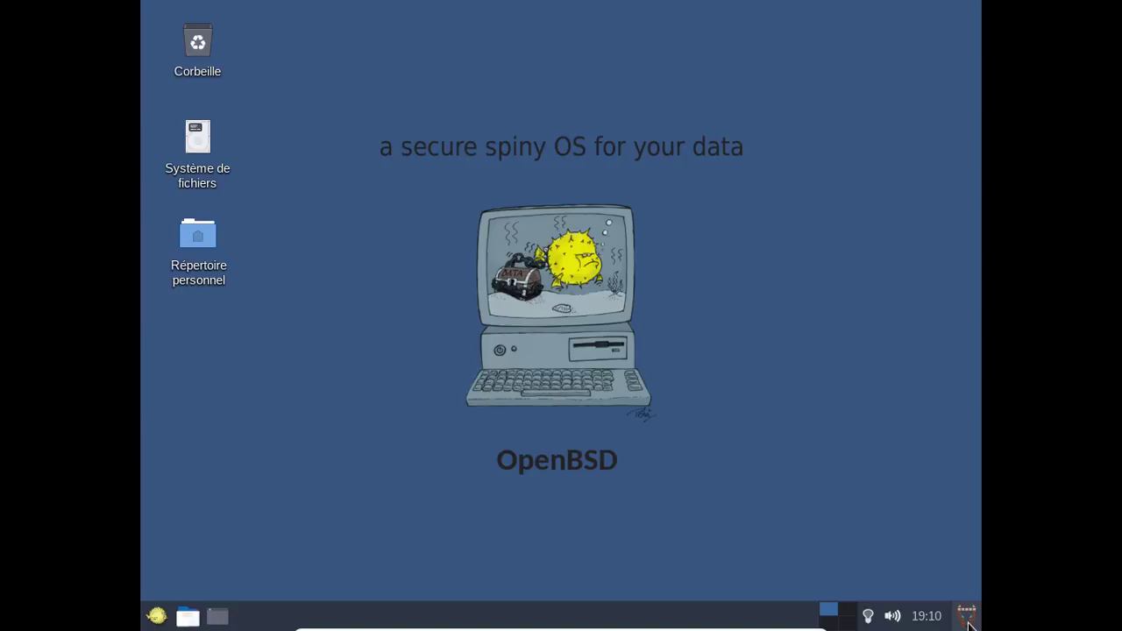
Browse TkMenu's Internet, Fichiers, Bureautique and Multimedia tabs, close it, and open the Whisker Menu.
{"action": "left_click", "coordinate": [967, 618]}
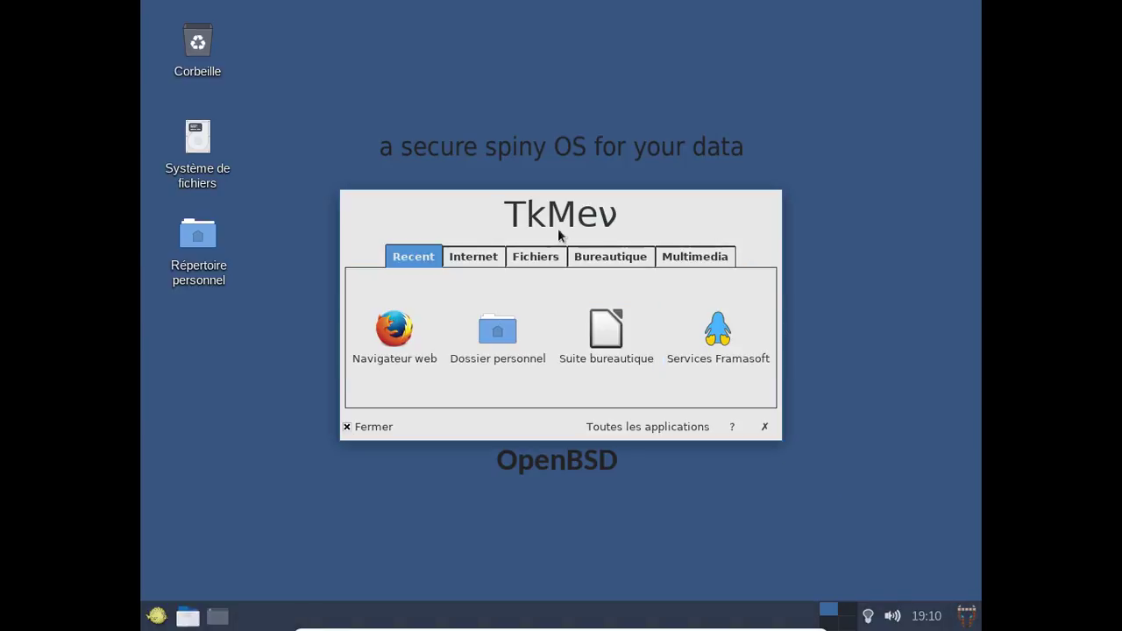
{"action": "left_click_drag", "start_coordinate": [476, 220], "coordinate": [458, 175]}
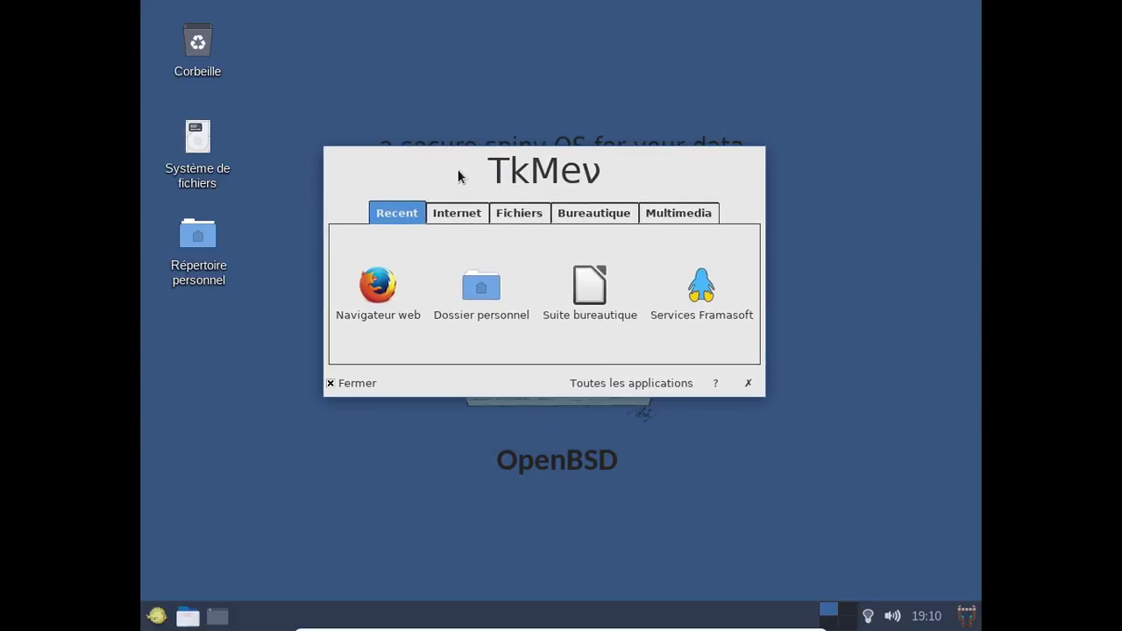
{"action": "left_click", "coordinate": [460, 213]}
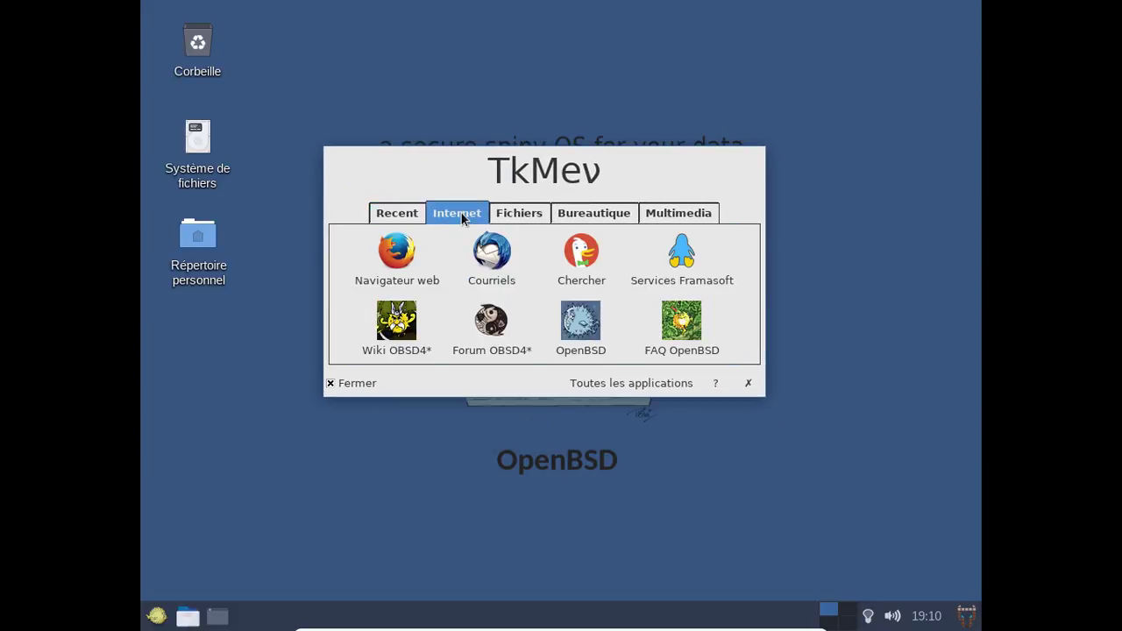
{"action": "left_click", "coordinate": [507, 215]}
{"action": "left_click", "coordinate": [562, 214]}
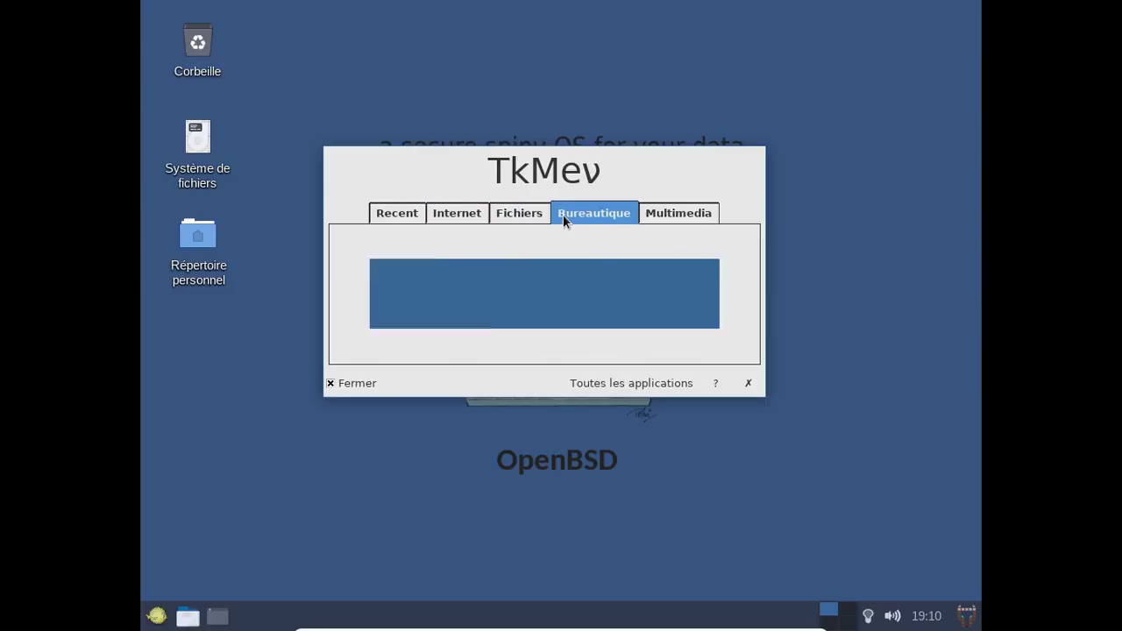
{"action": "left_click", "coordinate": [681, 219]}
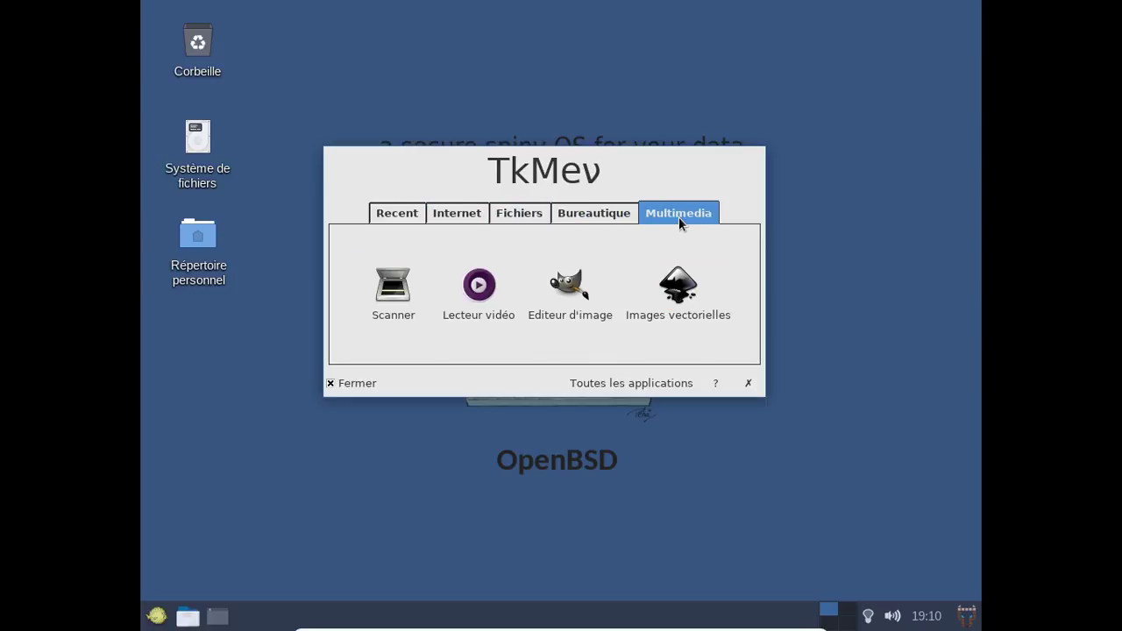
{"action": "left_click", "coordinate": [598, 217]}
{"action": "left_click", "coordinate": [522, 216]}
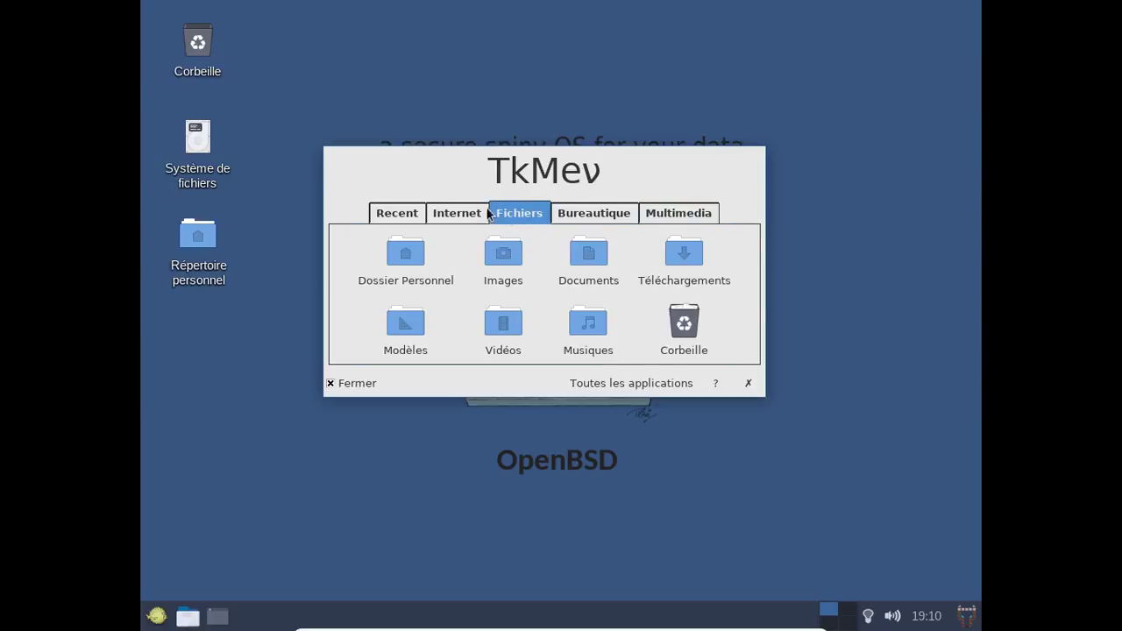
{"action": "left_click", "coordinate": [459, 215]}
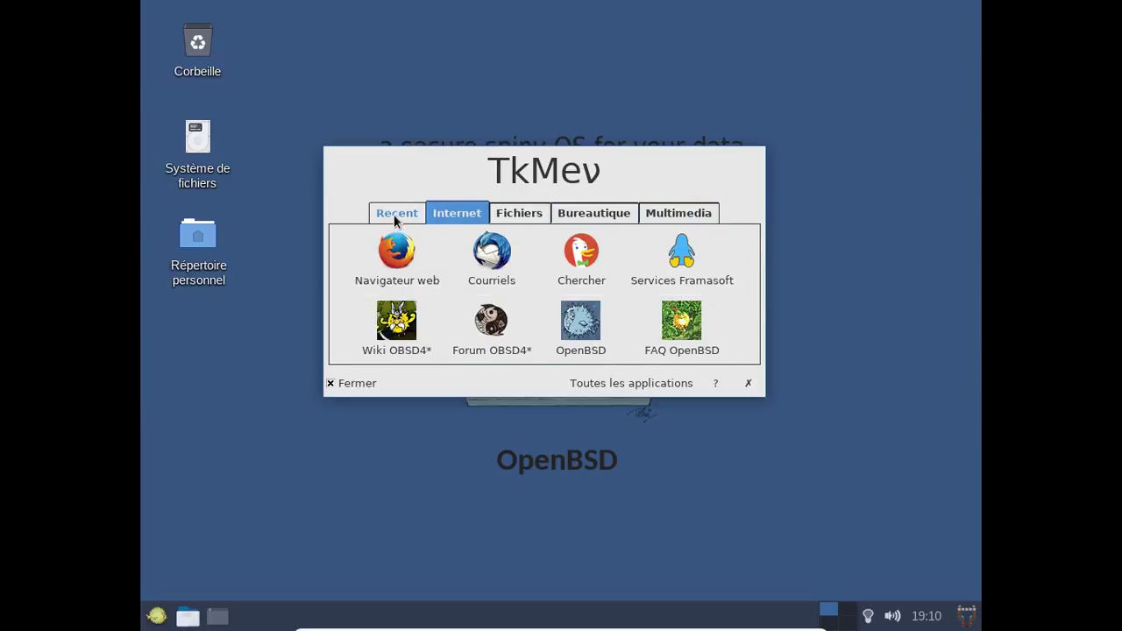
{"action": "left_click", "coordinate": [394, 216]}
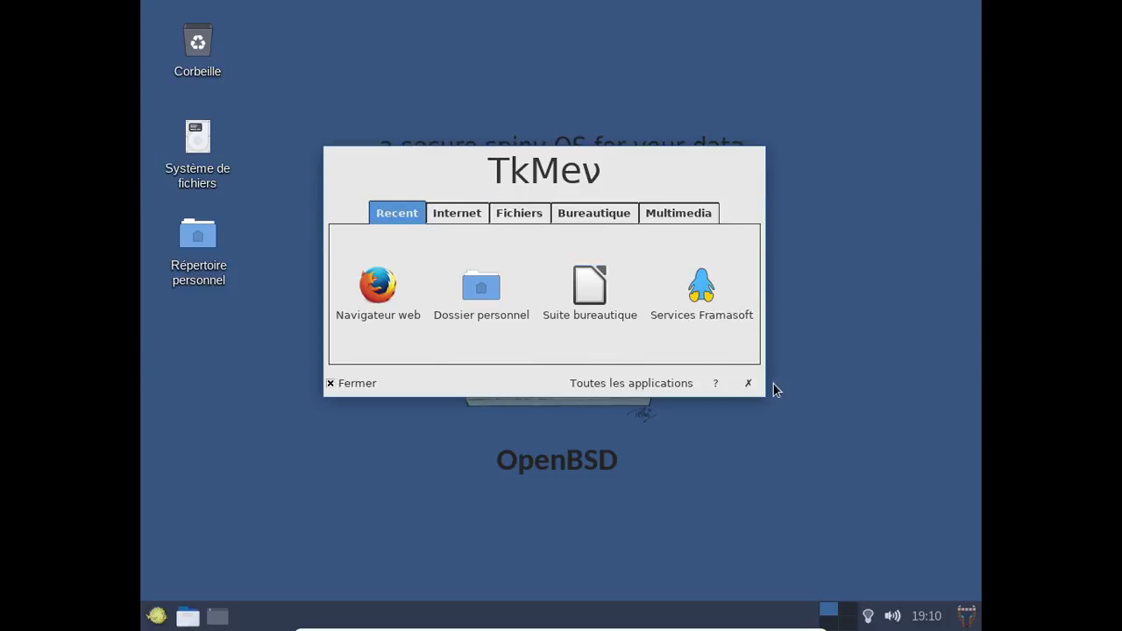
{"action": "left_click", "coordinate": [750, 385]}
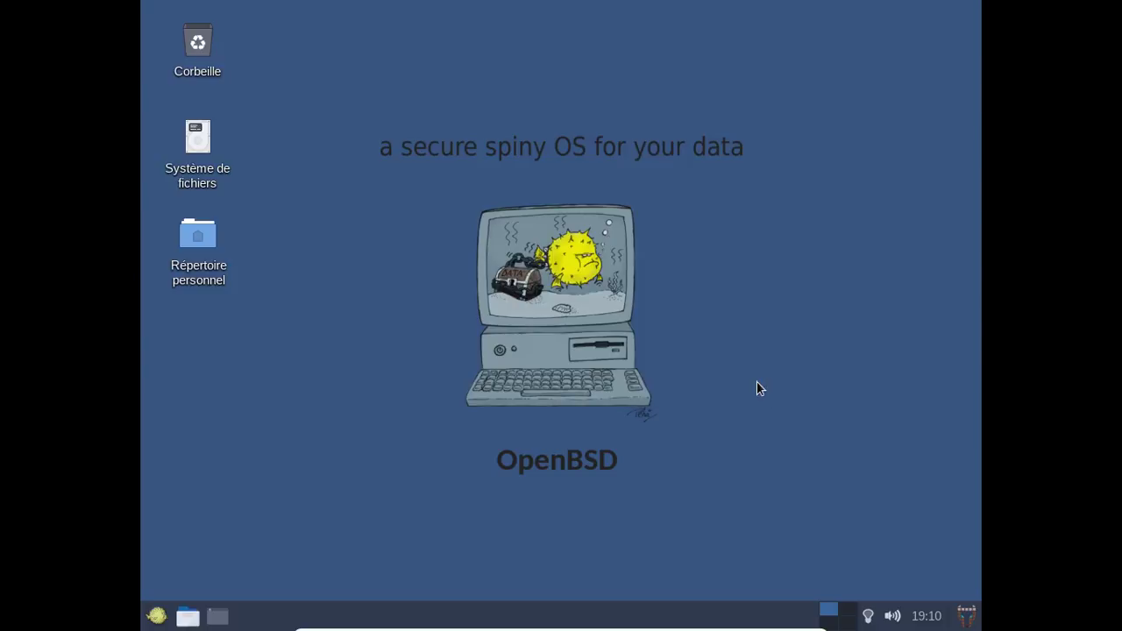
{"action": "left_click", "coordinate": [155, 618]}
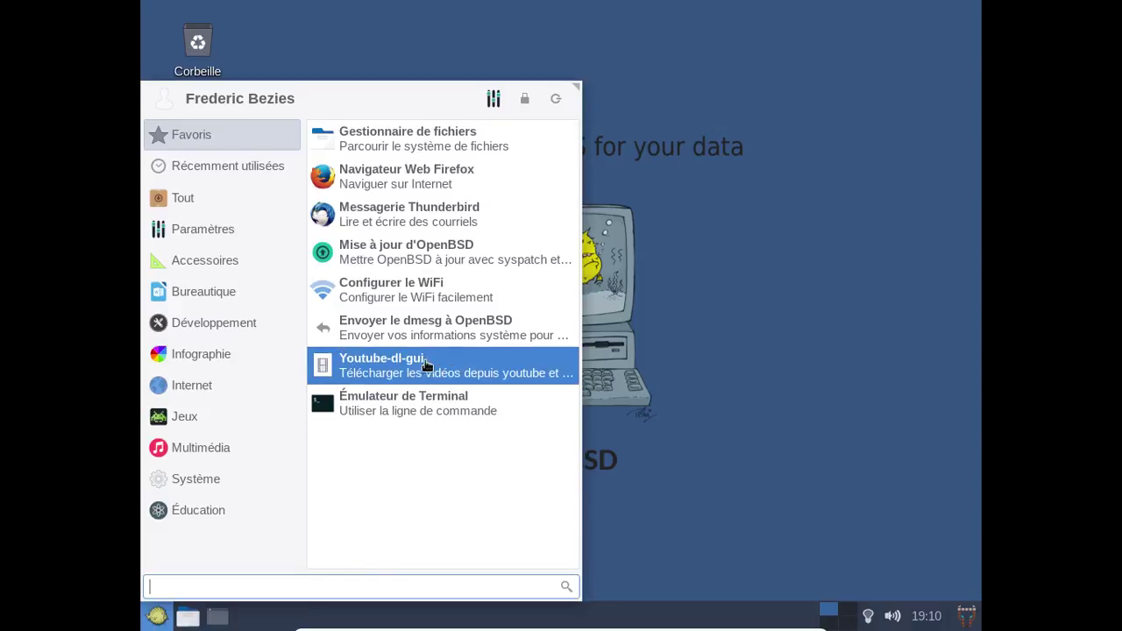
Run 'Mise à jour d'OpenBSD' with the doas password so syspatch installs 001_tcb_invalid.
{"action": "left_click", "coordinate": [393, 242]}
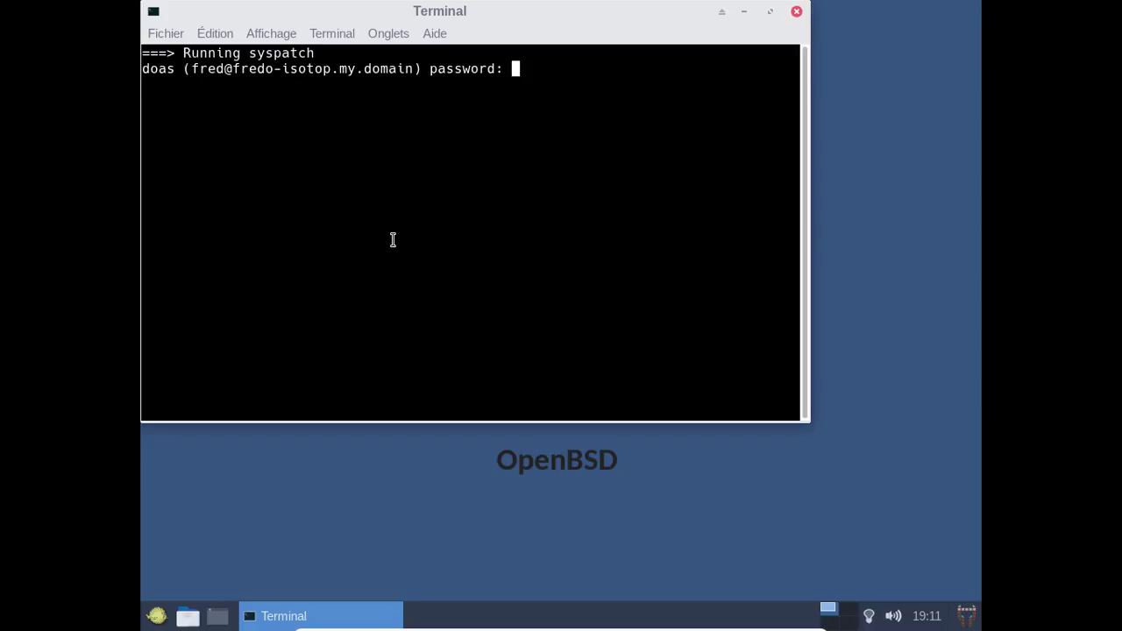
{"action": "key", "text": "Return"}
{"action": "left_click_drag", "start_coordinate": [406, 8], "coordinate": [539, 63]}
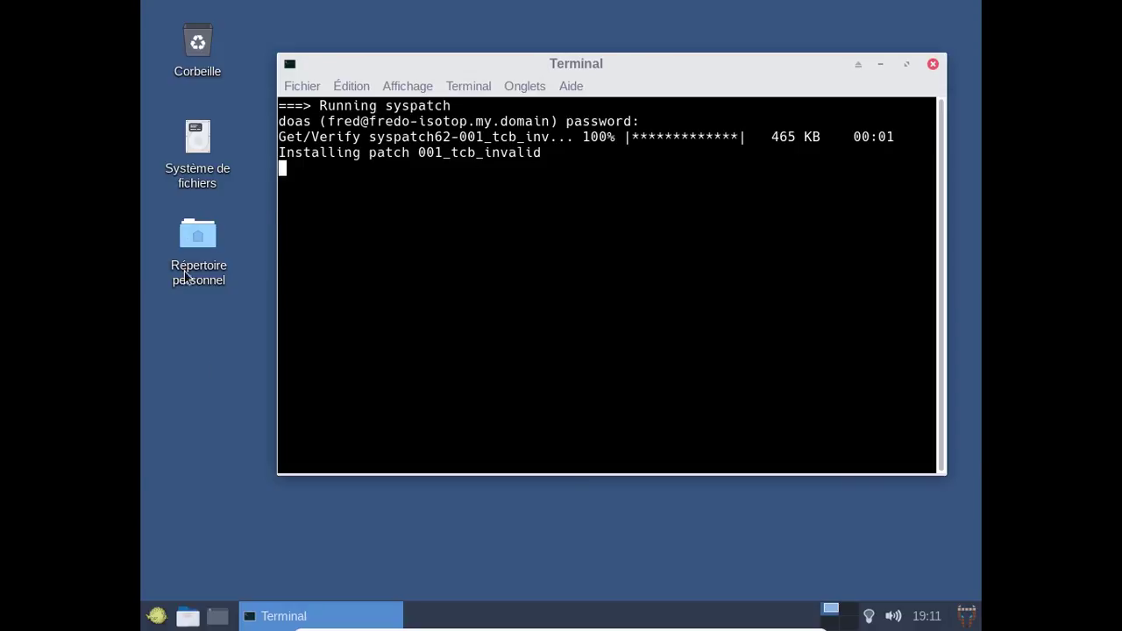
Launch Firefox, view the Modules (add-ons) page, then close that tab.
{"action": "left_click", "coordinate": [156, 616]}
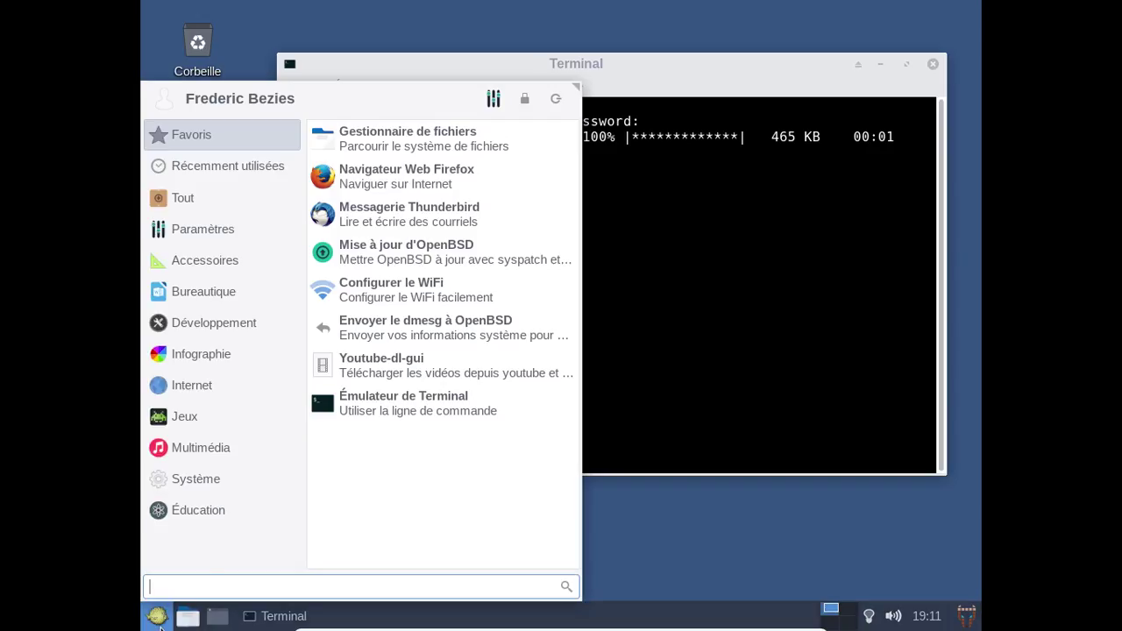
{"action": "left_click", "coordinate": [418, 170]}
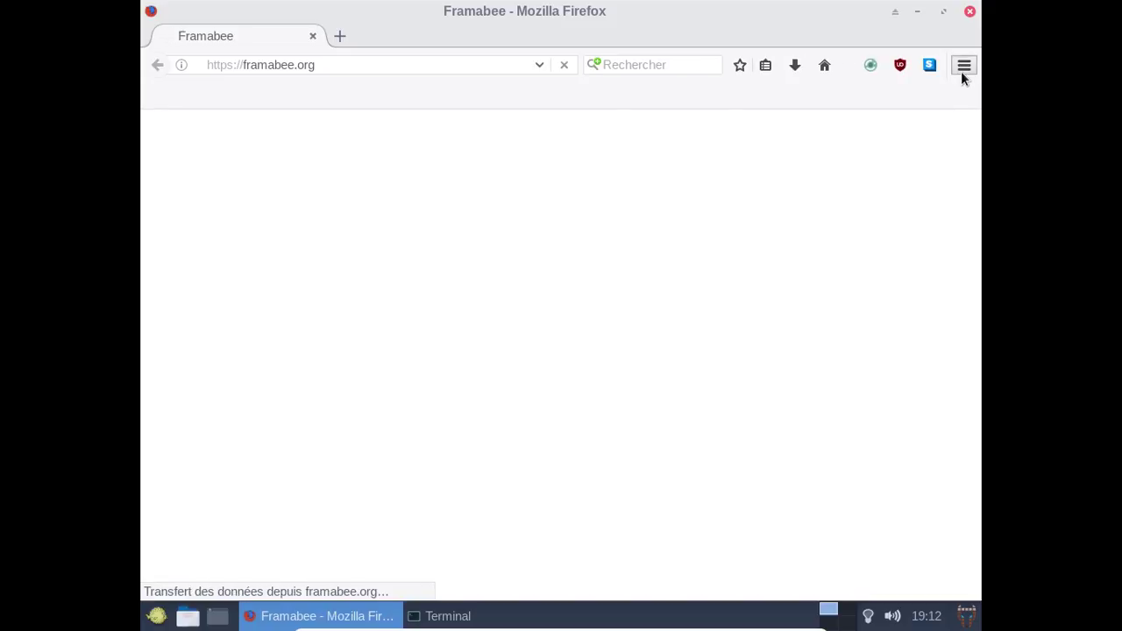
{"action": "left_click", "coordinate": [964, 66]}
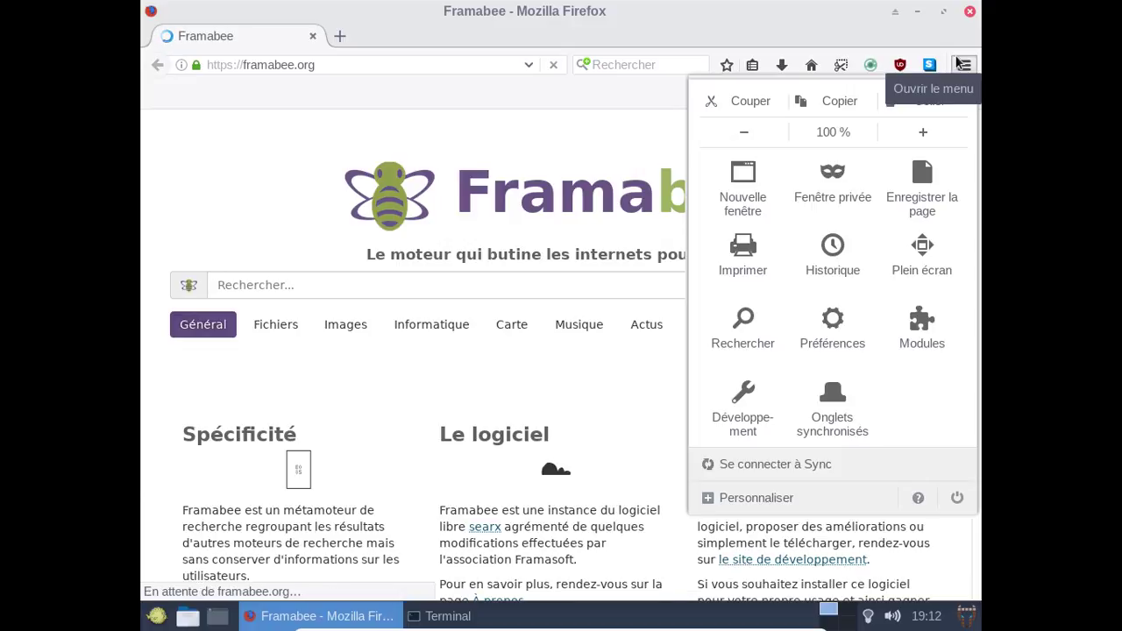
{"action": "left_click", "coordinate": [936, 345]}
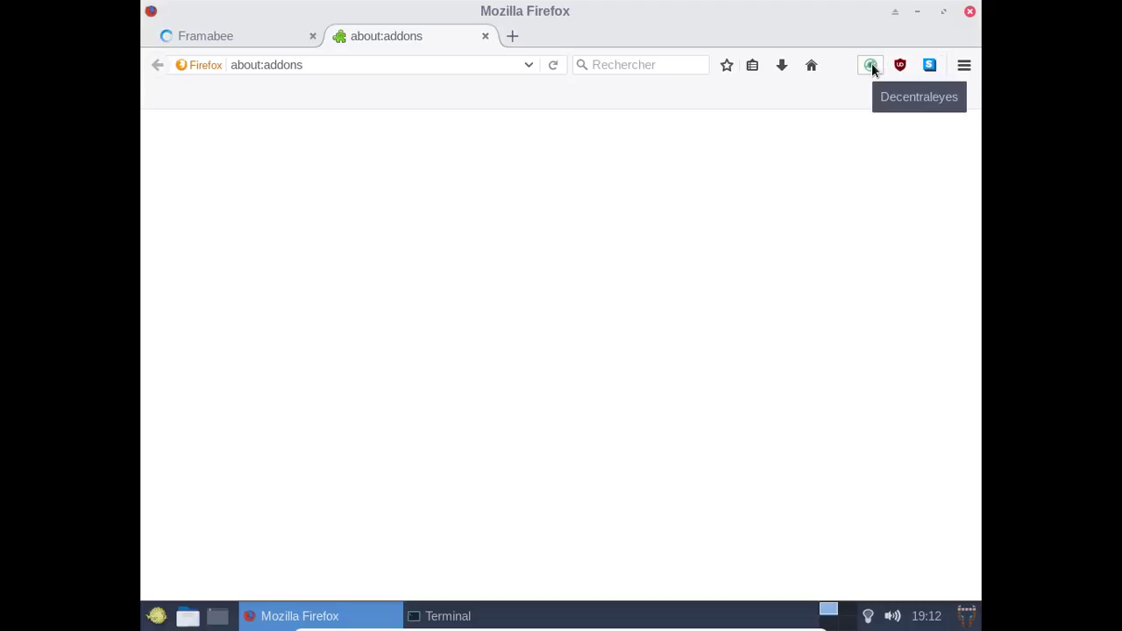
{"action": "left_click", "coordinate": [485, 37]}
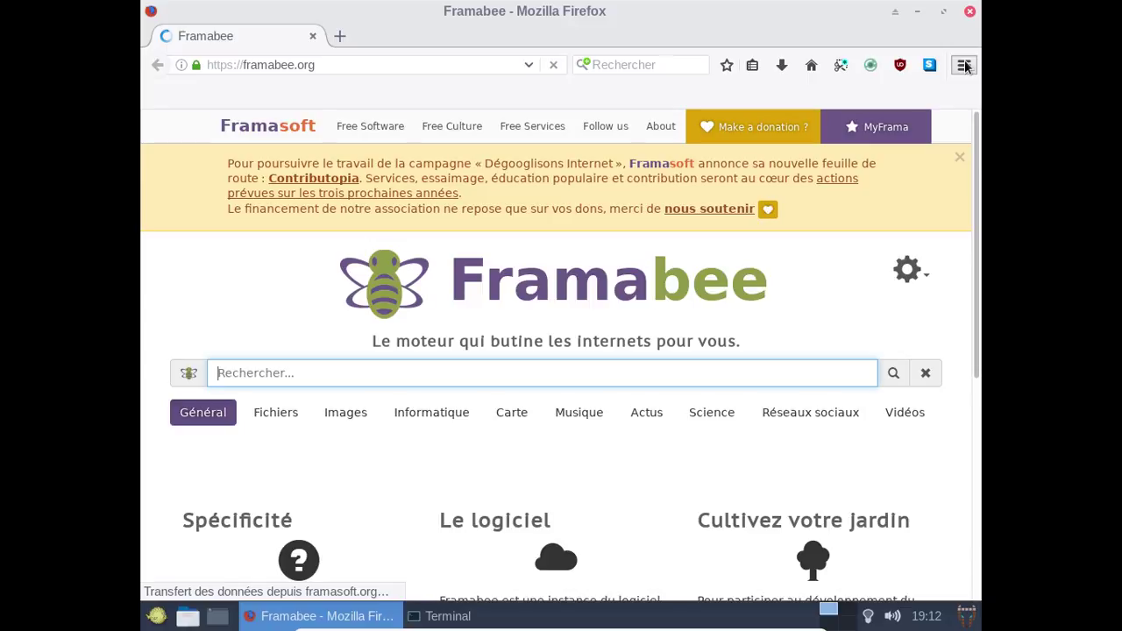
Check Firefox's About dialog showing version 56.0, then close Firefox.
{"action": "left_click", "coordinate": [964, 65]}
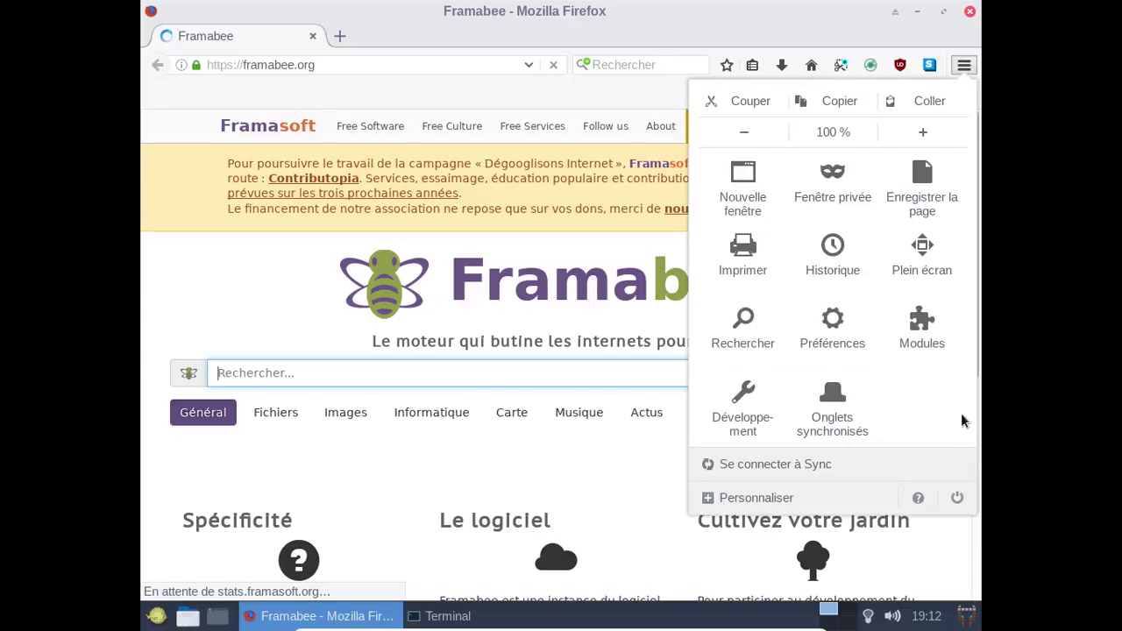
{"action": "left_click", "coordinate": [929, 499]}
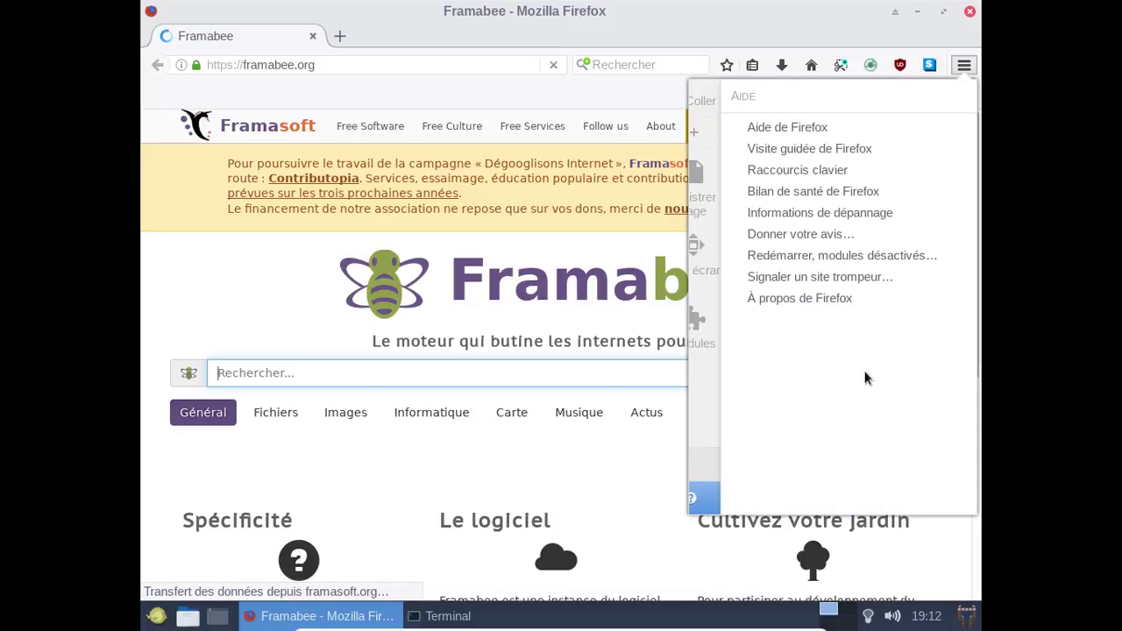
{"action": "left_click", "coordinate": [825, 303]}
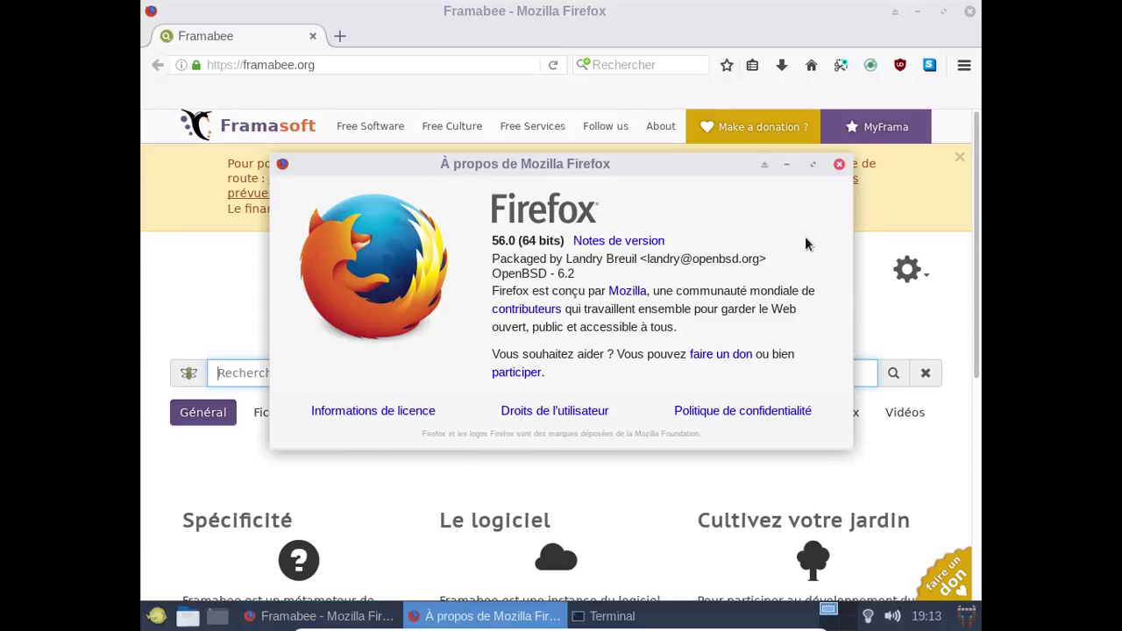
{"action": "left_click", "coordinate": [840, 165]}
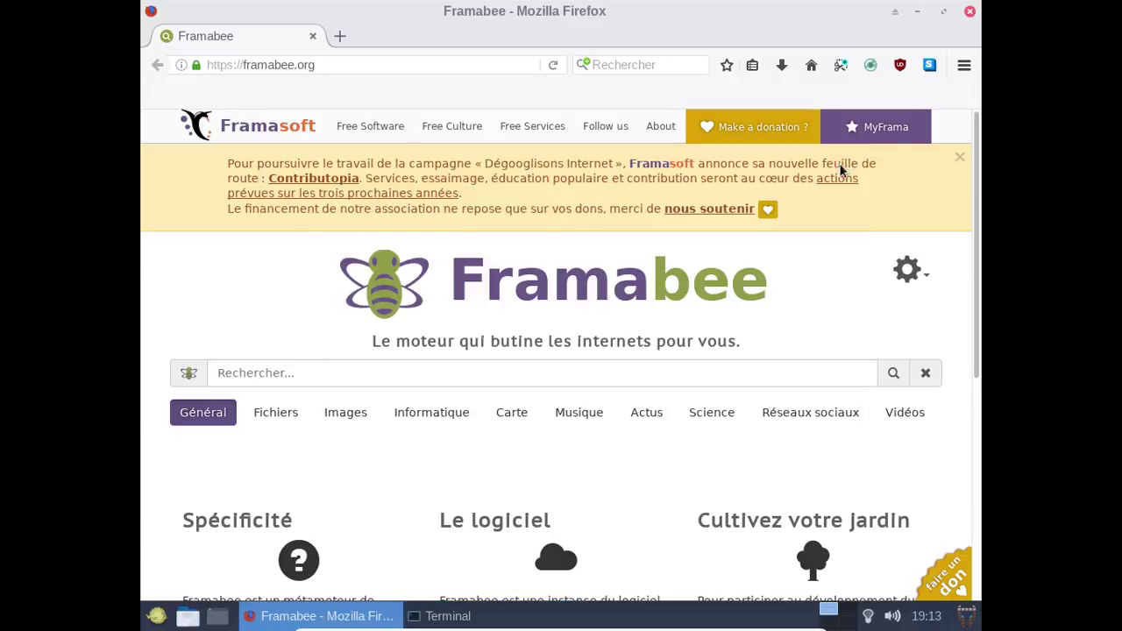
{"action": "left_click", "coordinate": [970, 12]}
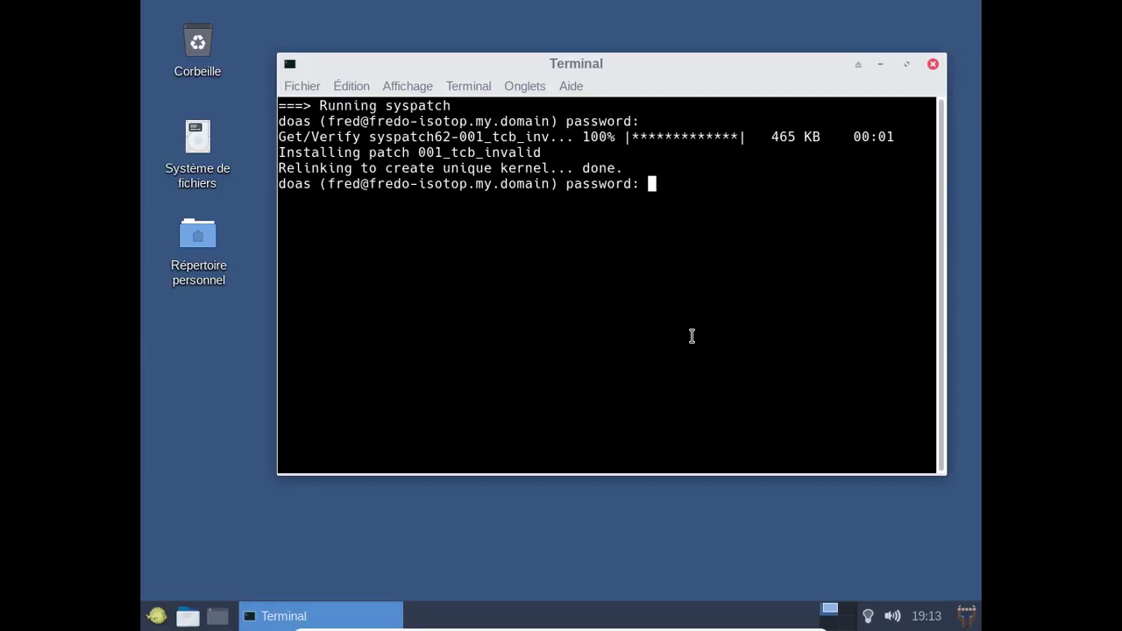
Enter the doas password at three prompts so openup updates syspatches and packages.
{"action": "key", "text": "Return"}
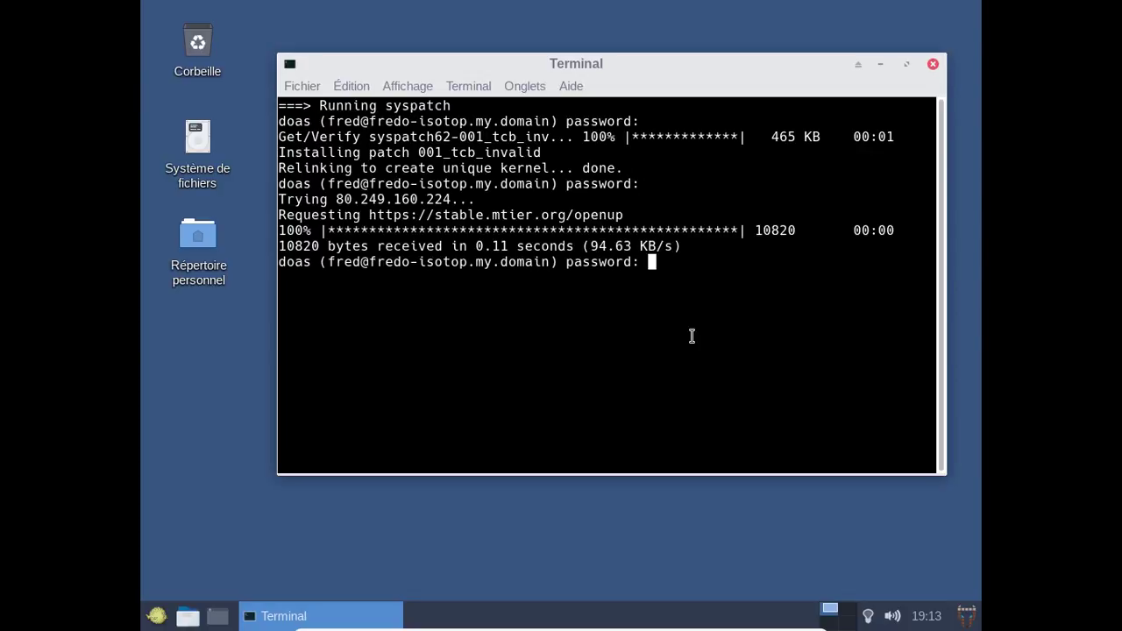
{"action": "key", "text": "Return"}
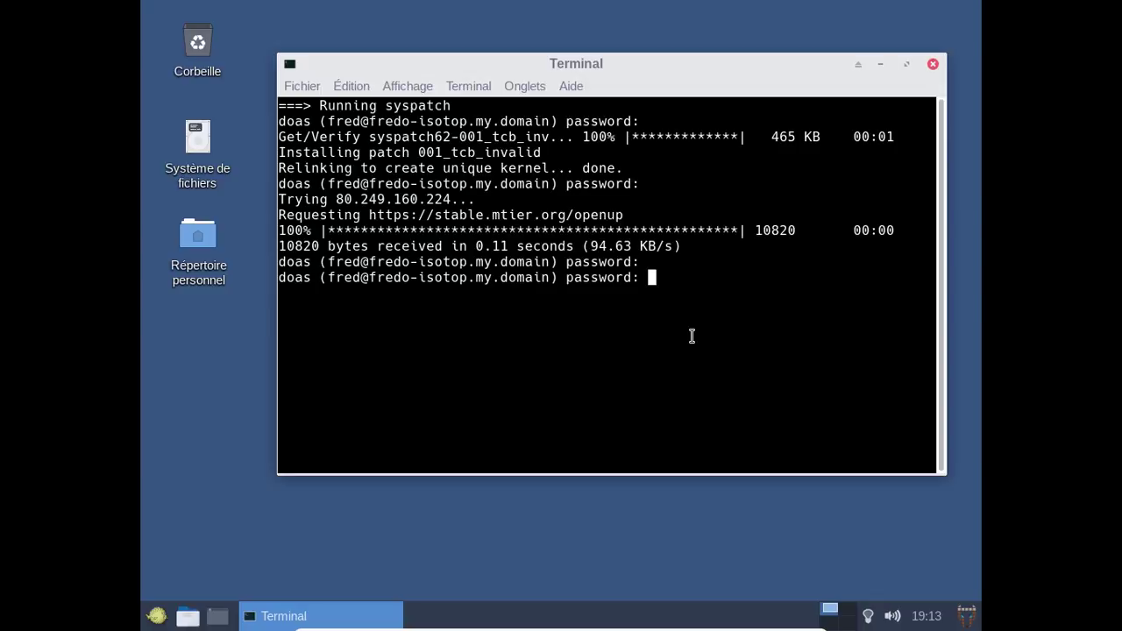
{"action": "key", "text": "Return"}
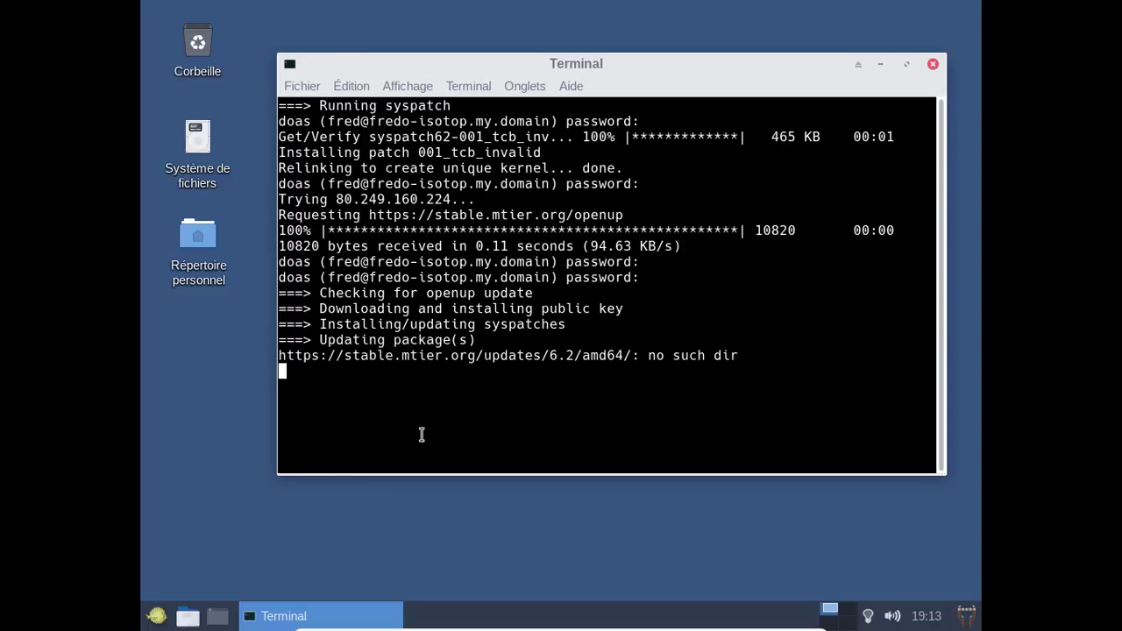
{"action": "left_click", "coordinate": [153, 620]}
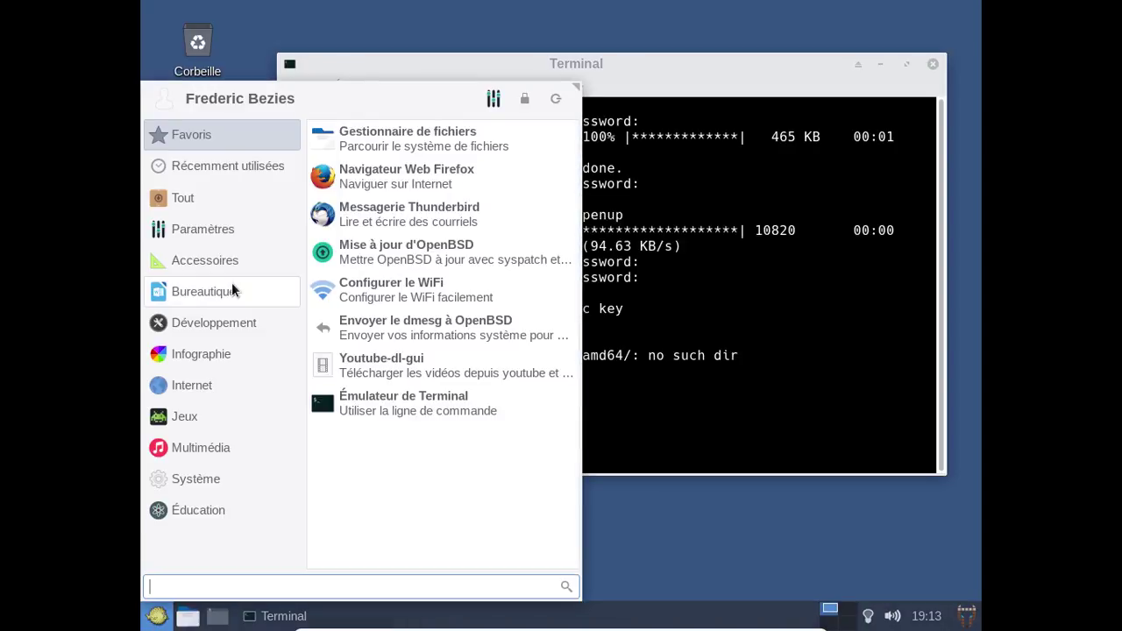
Launch LibreOffice Writer from the Whisker Menu's Bureautique category.
{"action": "left_click", "coordinate": [220, 259]}
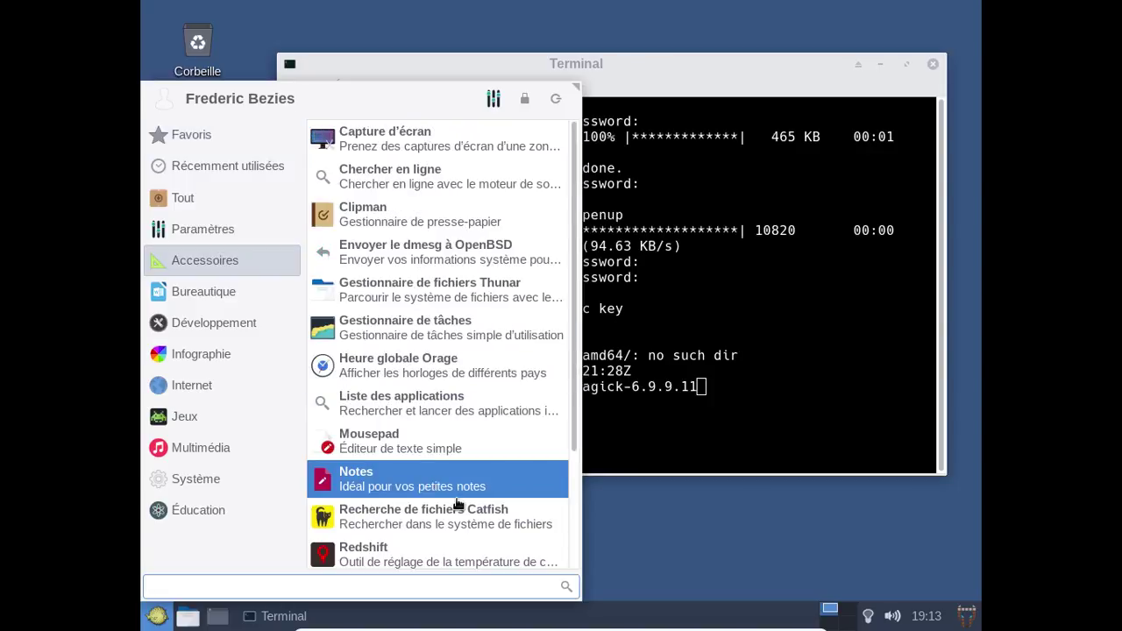
{"action": "left_click", "coordinate": [246, 285]}
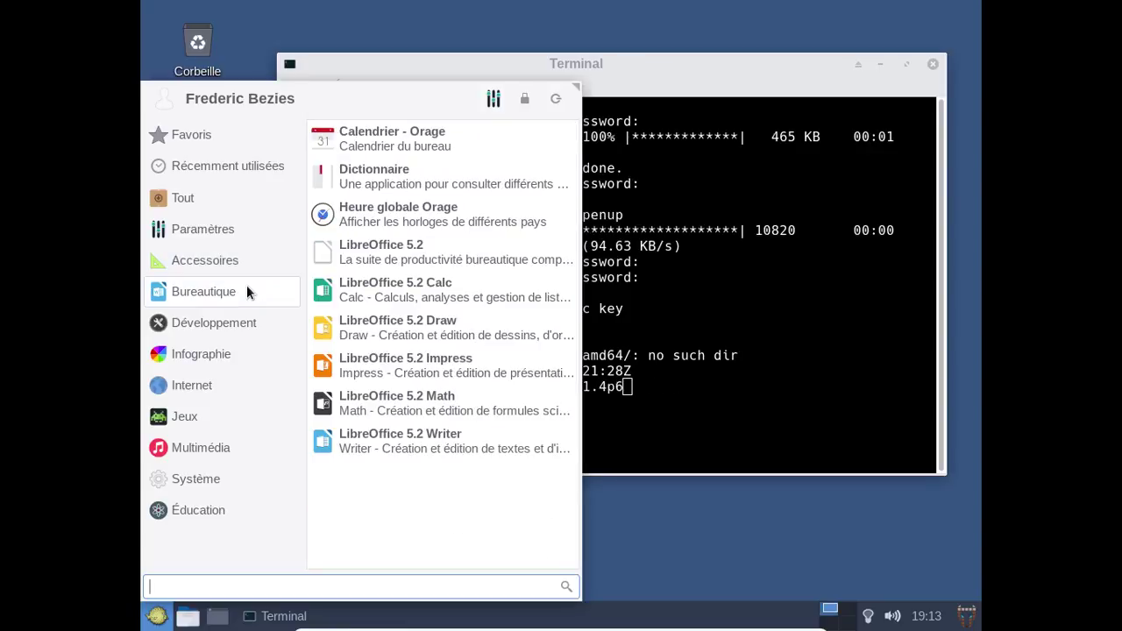
{"action": "left_click", "coordinate": [387, 451]}
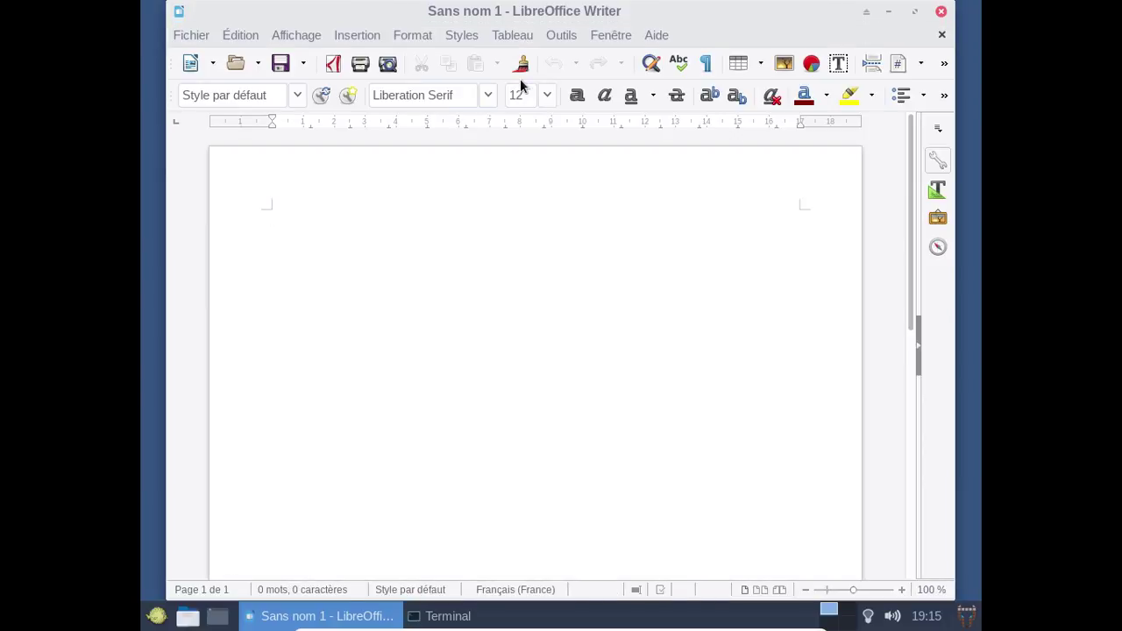
View the About LibreOffice information, dismiss it, and close the empty Writer document.
{"action": "left_click", "coordinate": [662, 40]}
{"action": "left_click", "coordinate": [694, 141]}
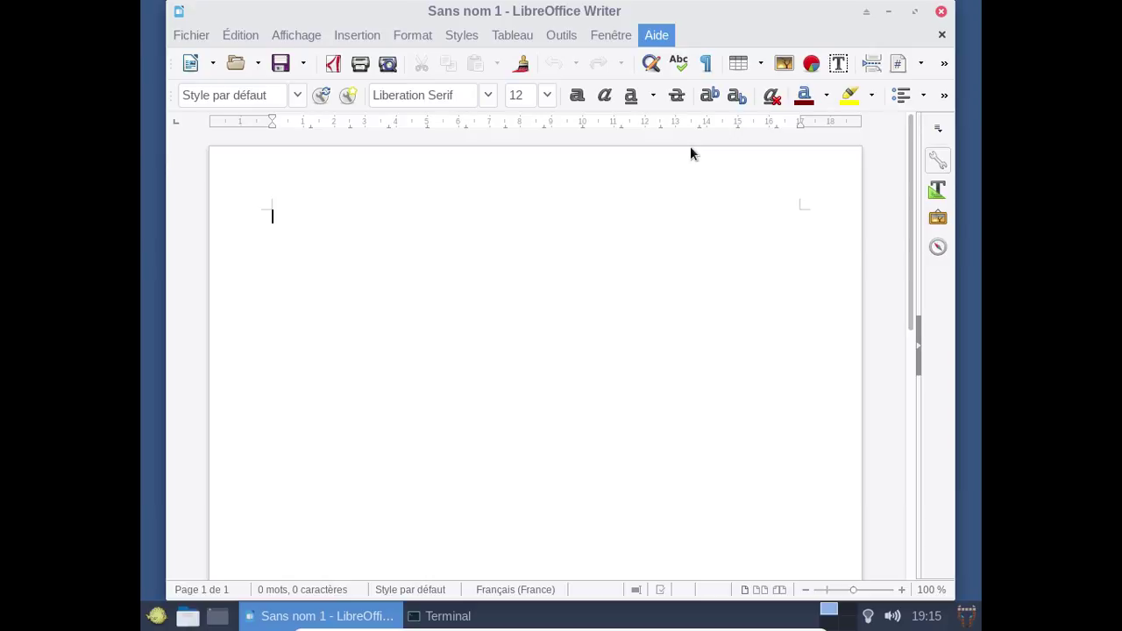
{"action": "left_click", "coordinate": [734, 453]}
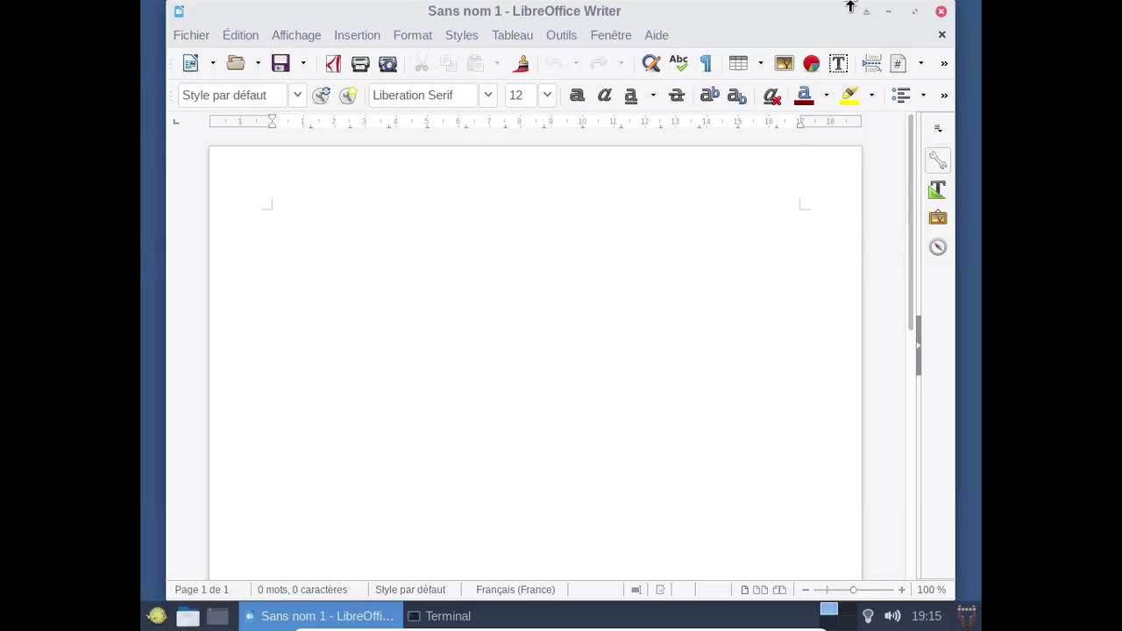
{"action": "left_click", "coordinate": [941, 12]}
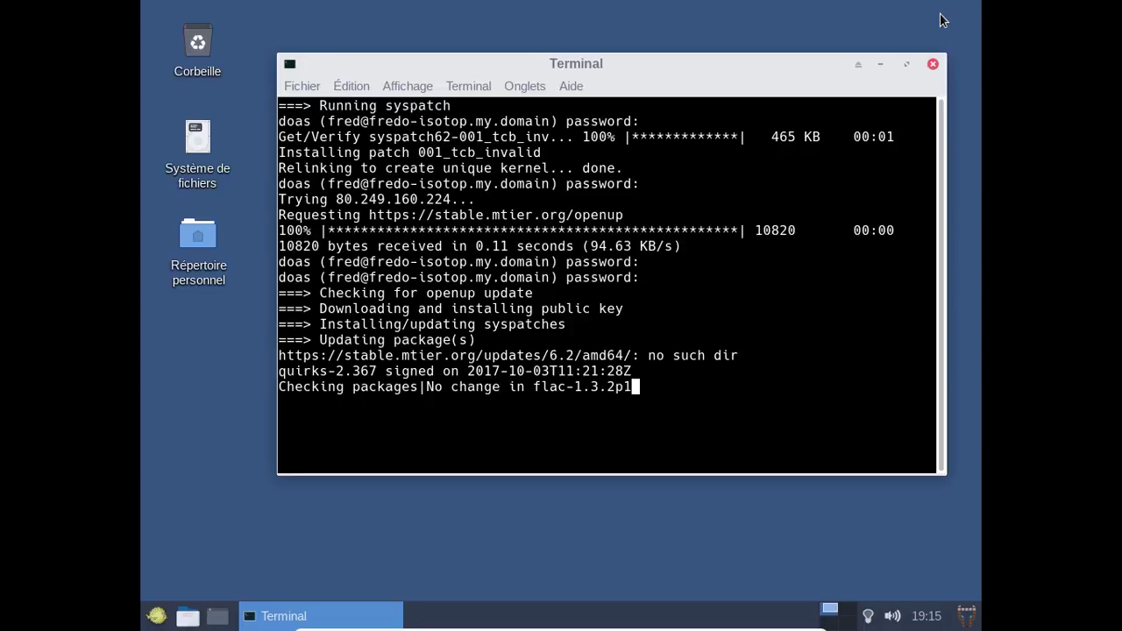
Browse the Internet, Jeux and Multimédia categories, then launch Firefox from Favoris.
{"action": "left_click", "coordinate": [157, 617]}
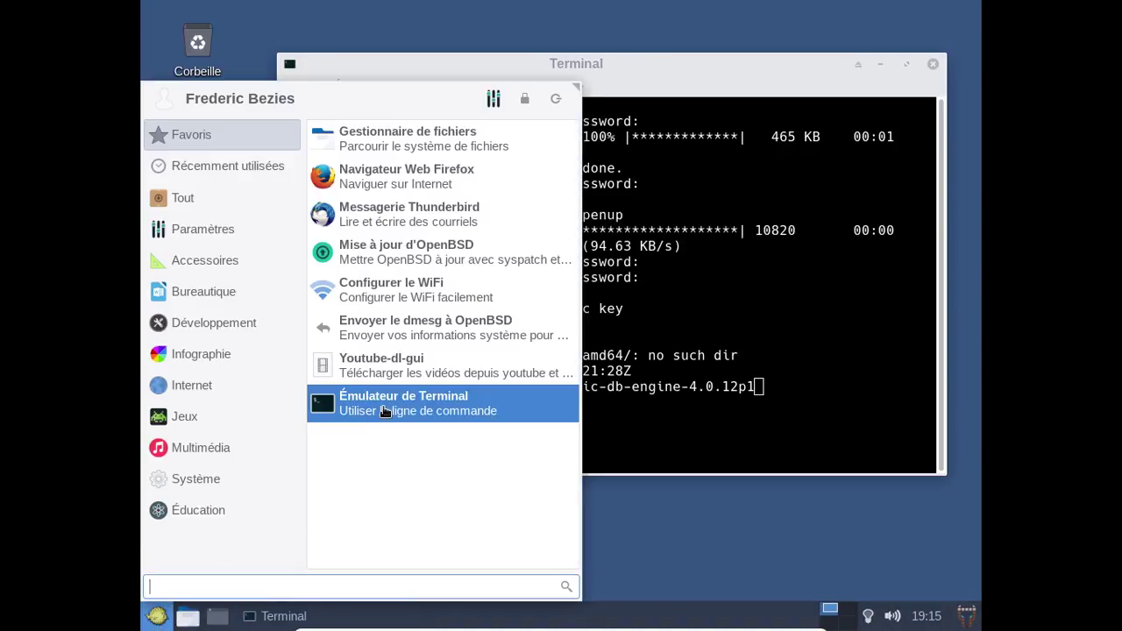
{"action": "left_click", "coordinate": [248, 395]}
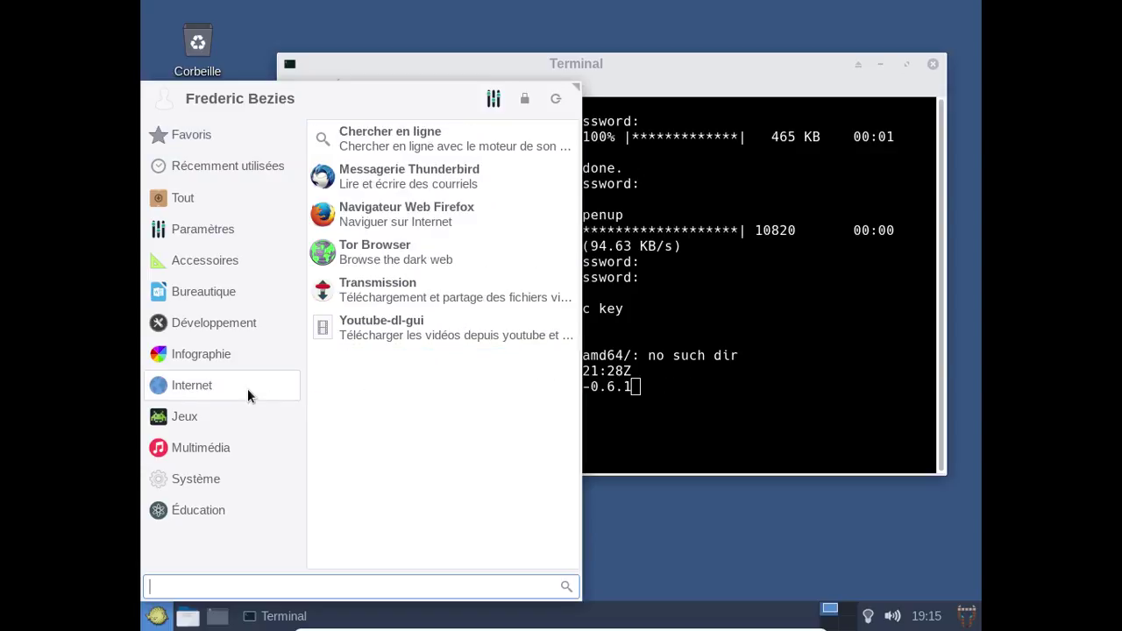
{"action": "left_click", "coordinate": [235, 415]}
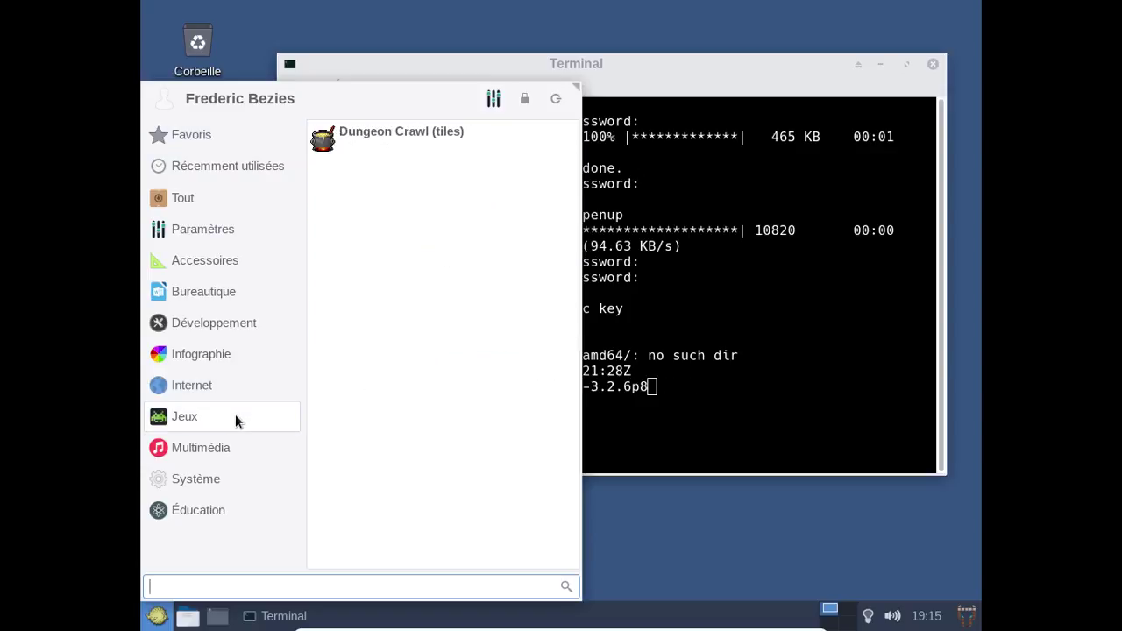
{"action": "left_click", "coordinate": [225, 445]}
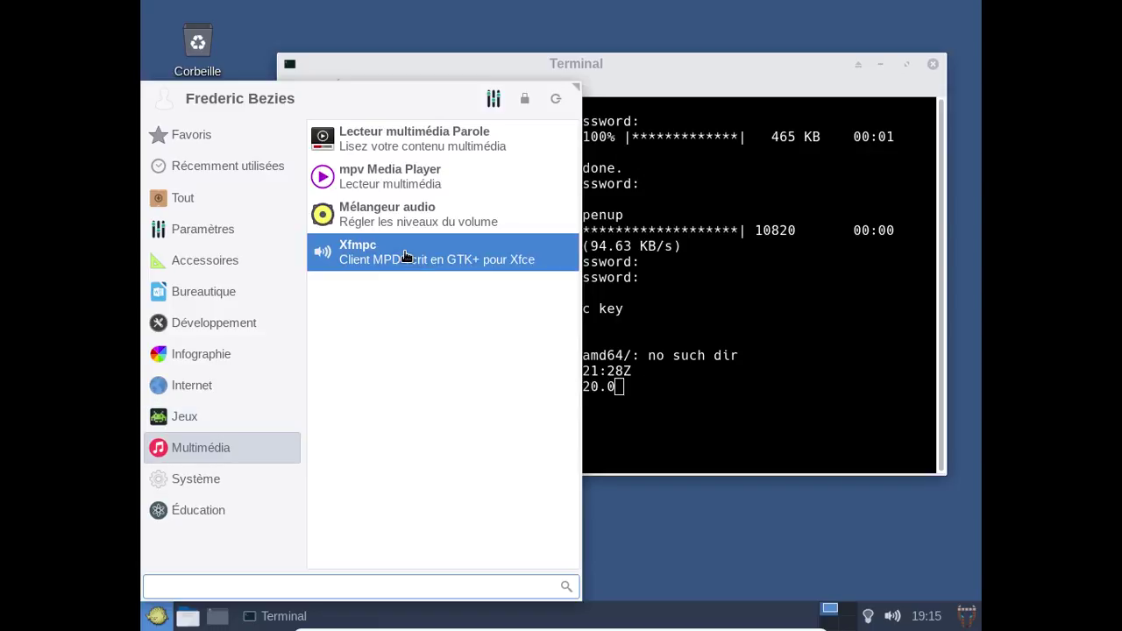
{"action": "key", "text": "Escape"}
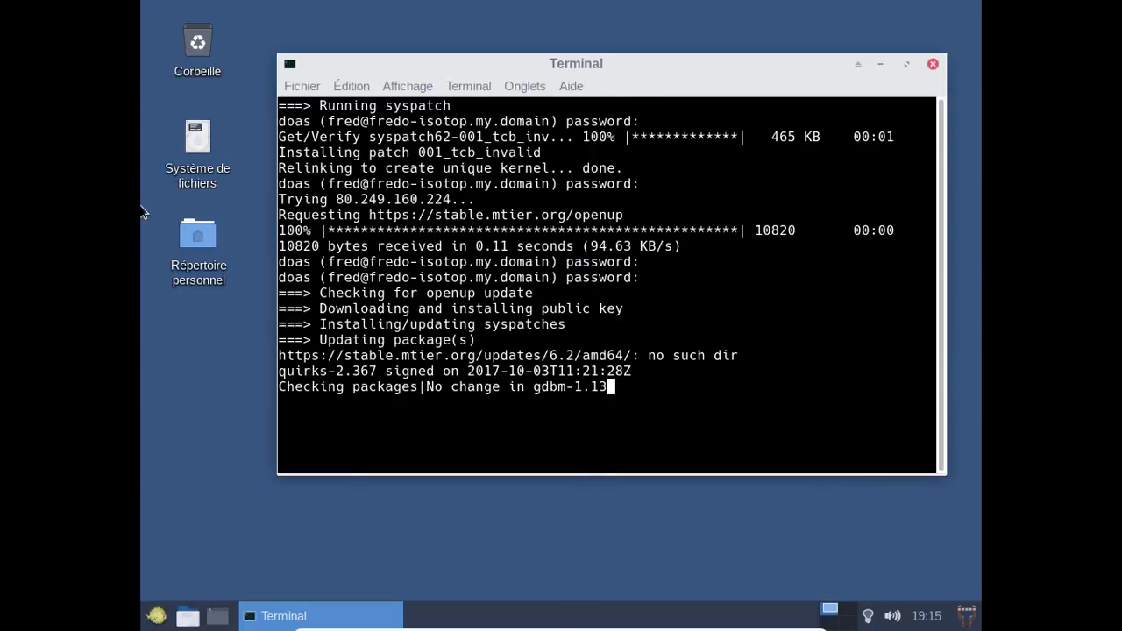
{"action": "left_click", "coordinate": [156, 612]}
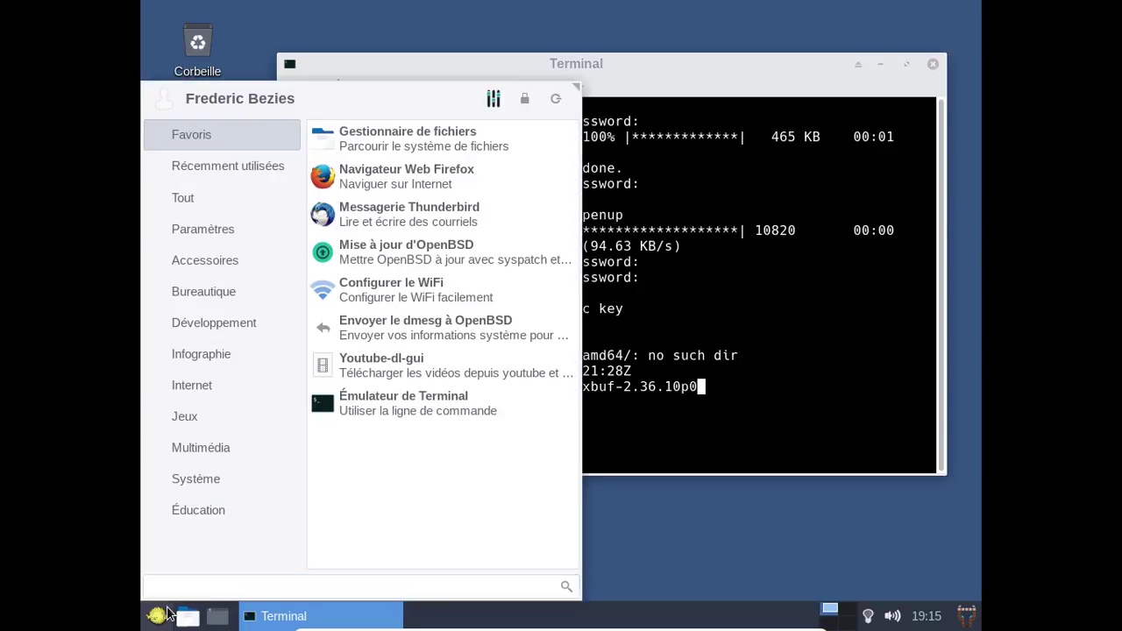
{"action": "left_click", "coordinate": [422, 184]}
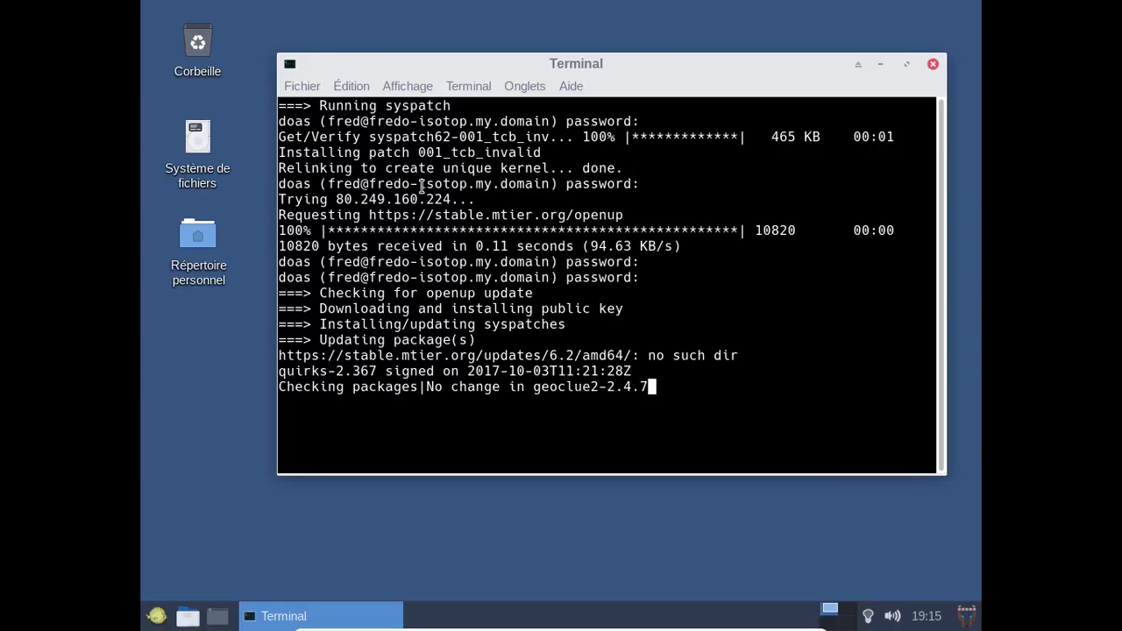
Check the master volume and launch the Xfce Audio Mixer from the tray volume icon.
{"action": "left_click", "coordinate": [894, 618]}
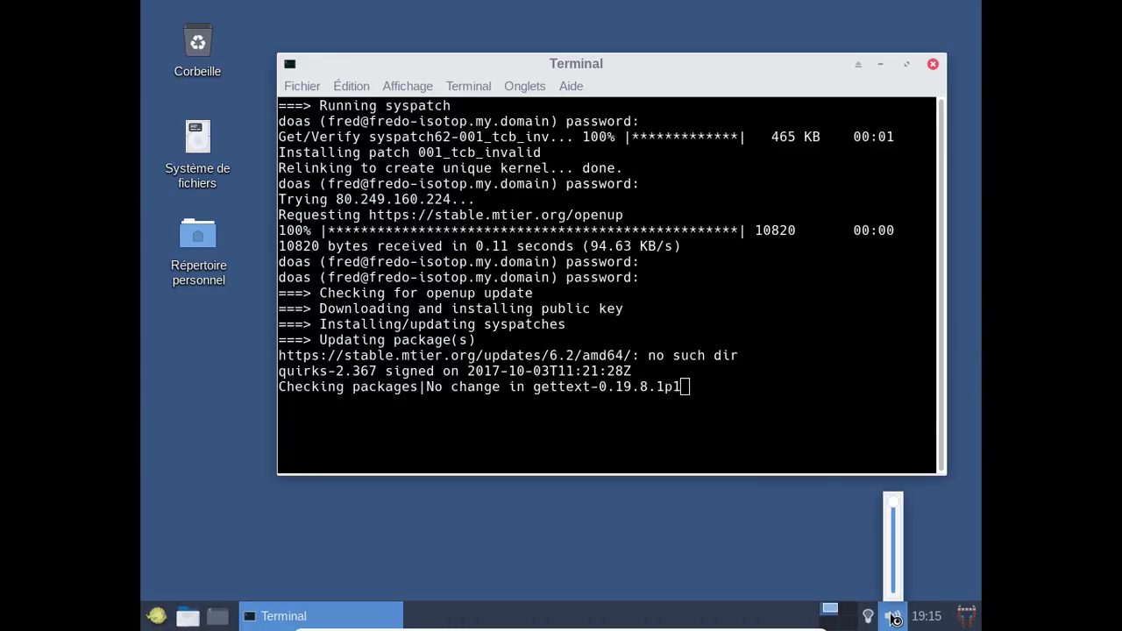
{"action": "left_click", "coordinate": [894, 618]}
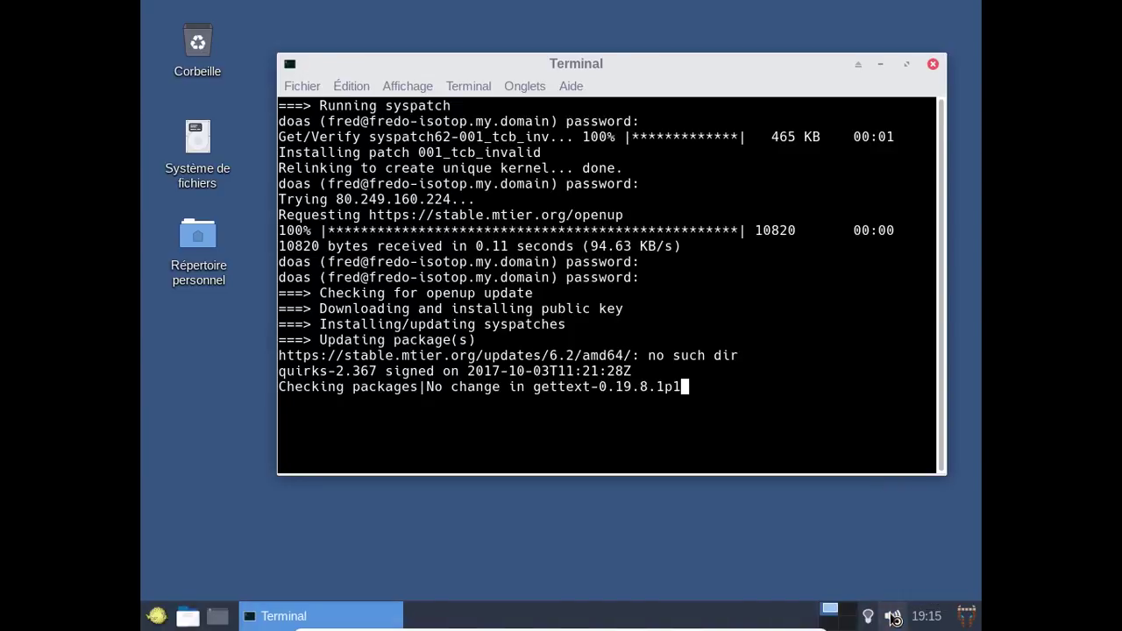
{"action": "right_click", "coordinate": [895, 619]}
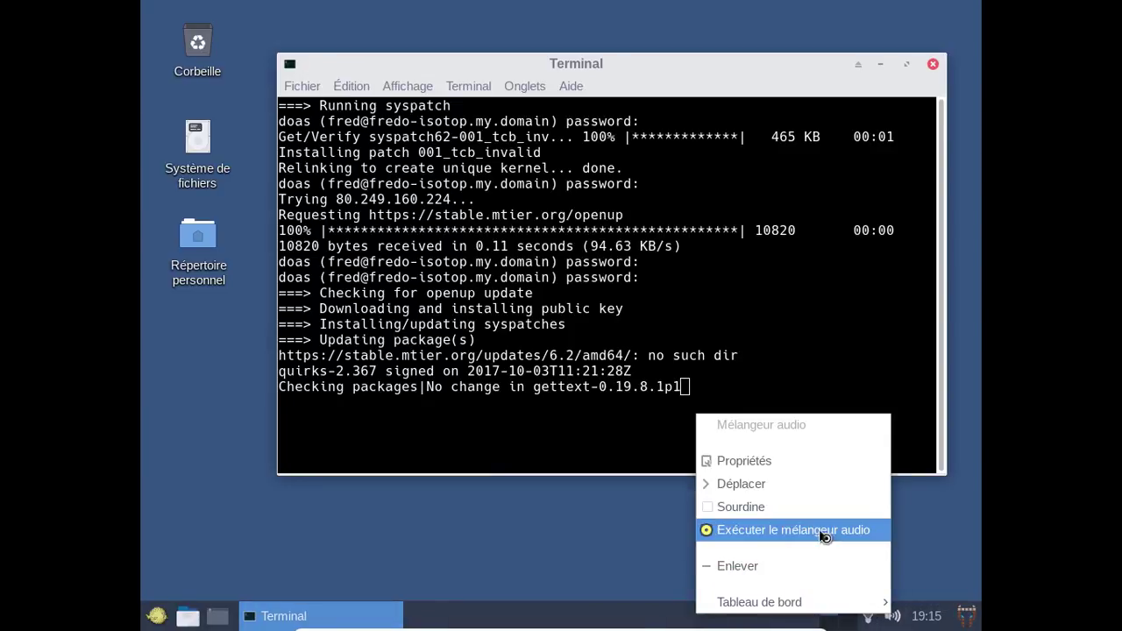
{"action": "left_click", "coordinate": [826, 534]}
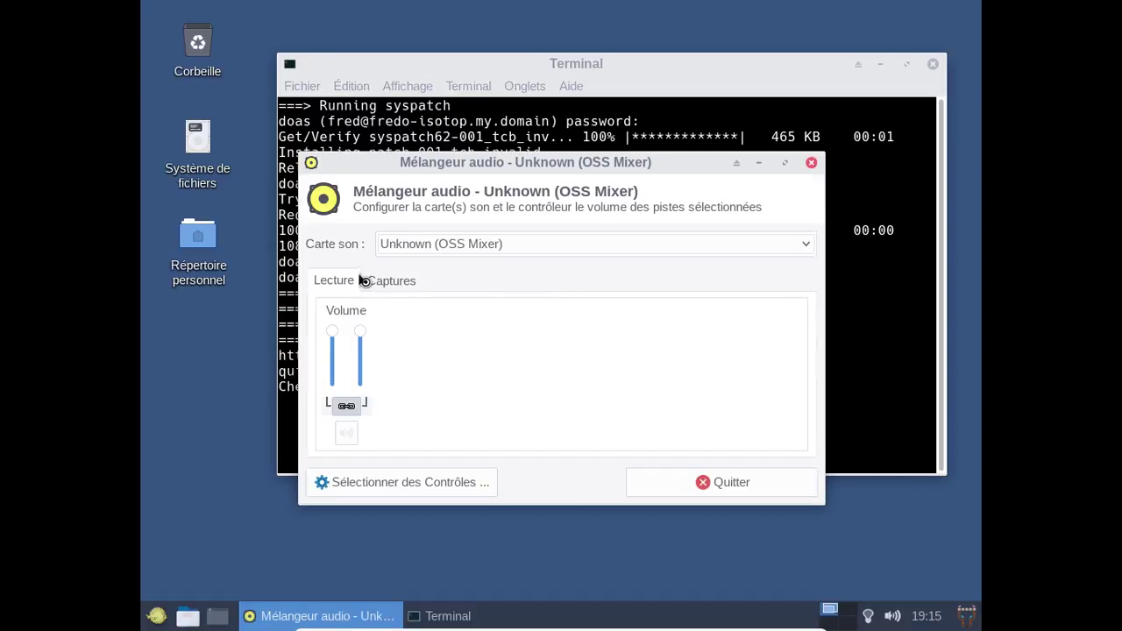
Review the Micro and CD levels on the Captures tab, then close the mixer.
{"action": "left_click", "coordinate": [401, 284]}
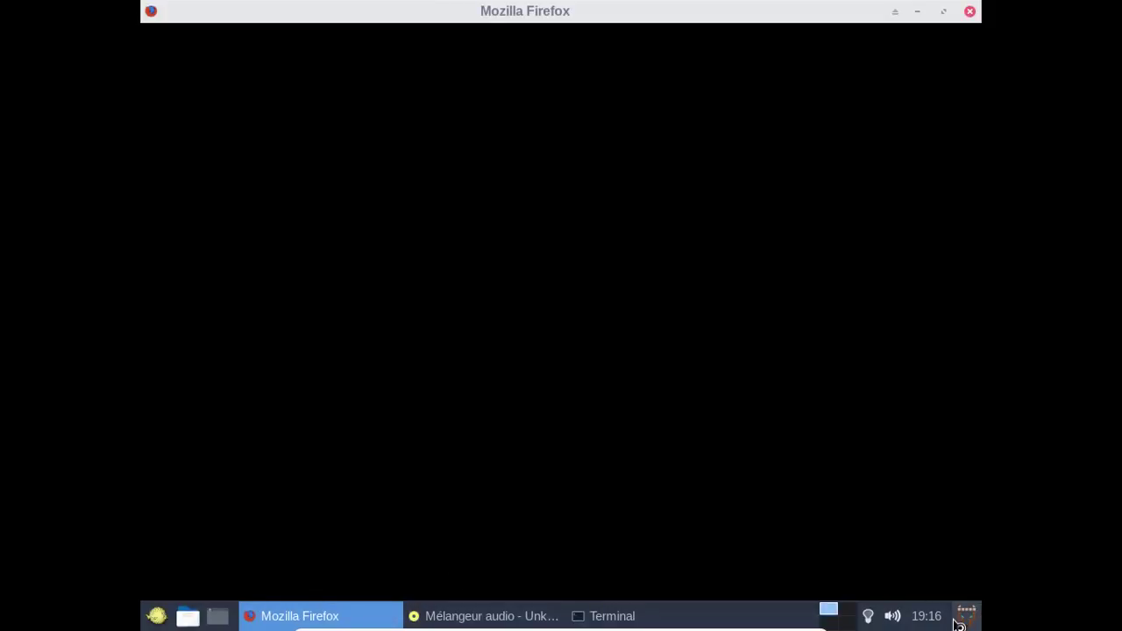
{"action": "left_click", "coordinate": [491, 613]}
{"action": "left_click", "coordinate": [491, 613]}
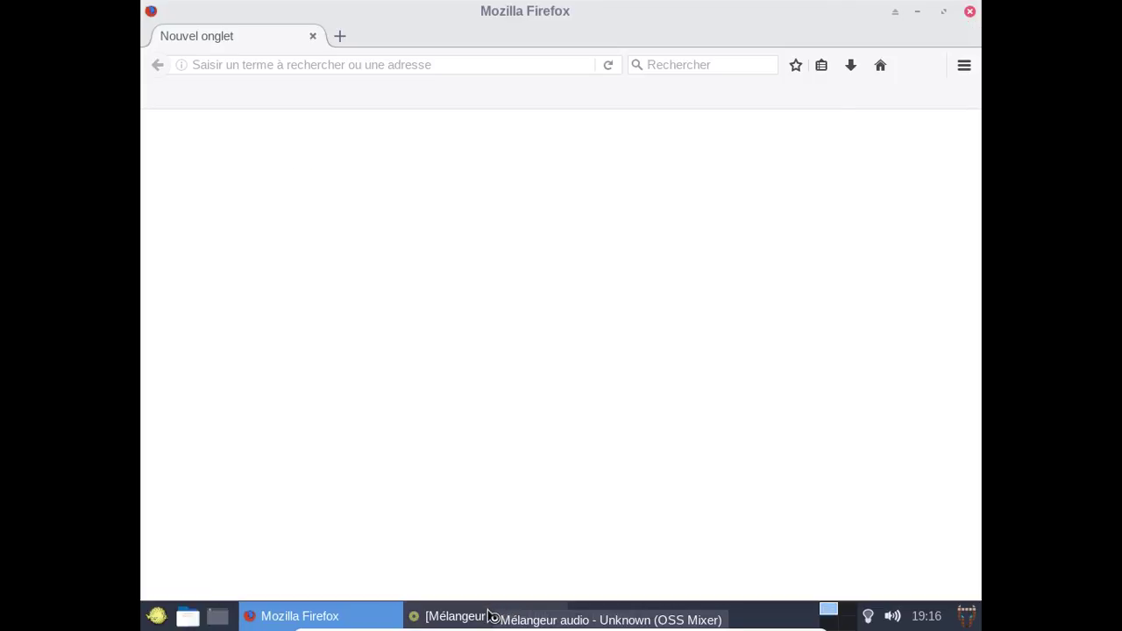
{"action": "left_click", "coordinate": [491, 615]}
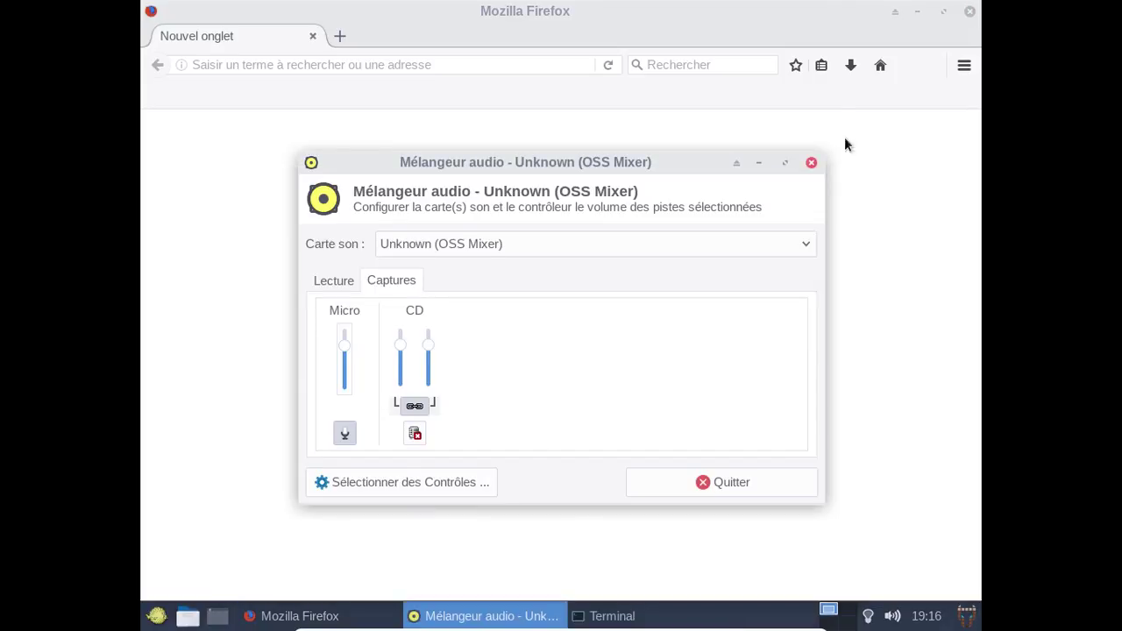
{"action": "left_click", "coordinate": [812, 163]}
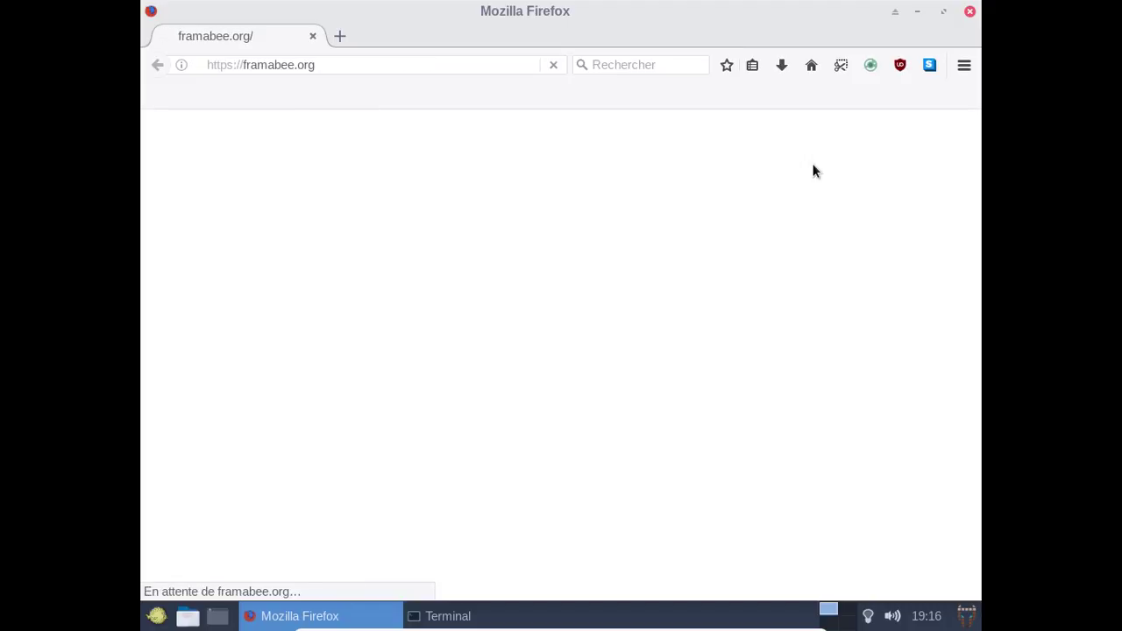
Load altermusique.org in Firefox's address bar.
{"action": "left_click", "coordinate": [366, 65]}
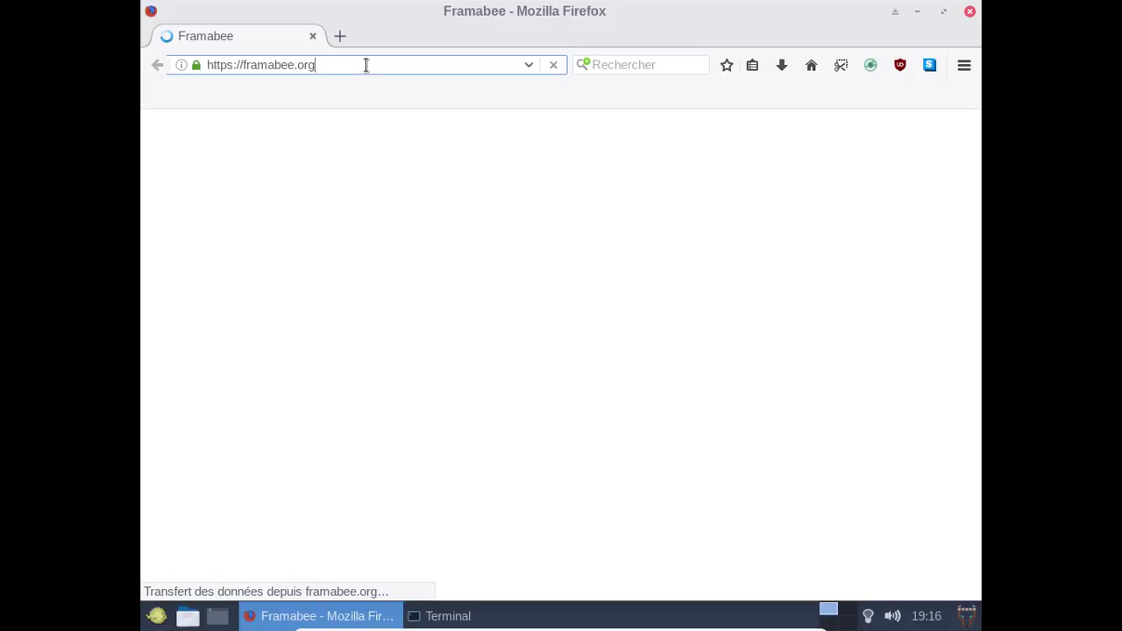
{"action": "triple_click", "coordinate": [365, 65]}
{"action": "type", "text": "alter"}
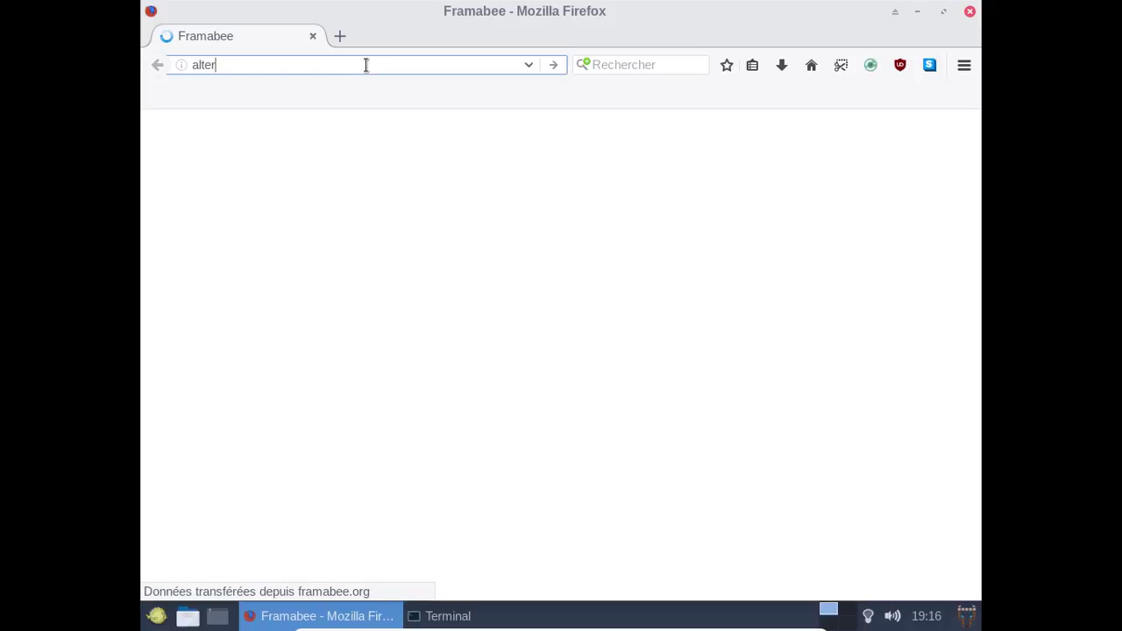
{"action": "type", "text": "musique"}
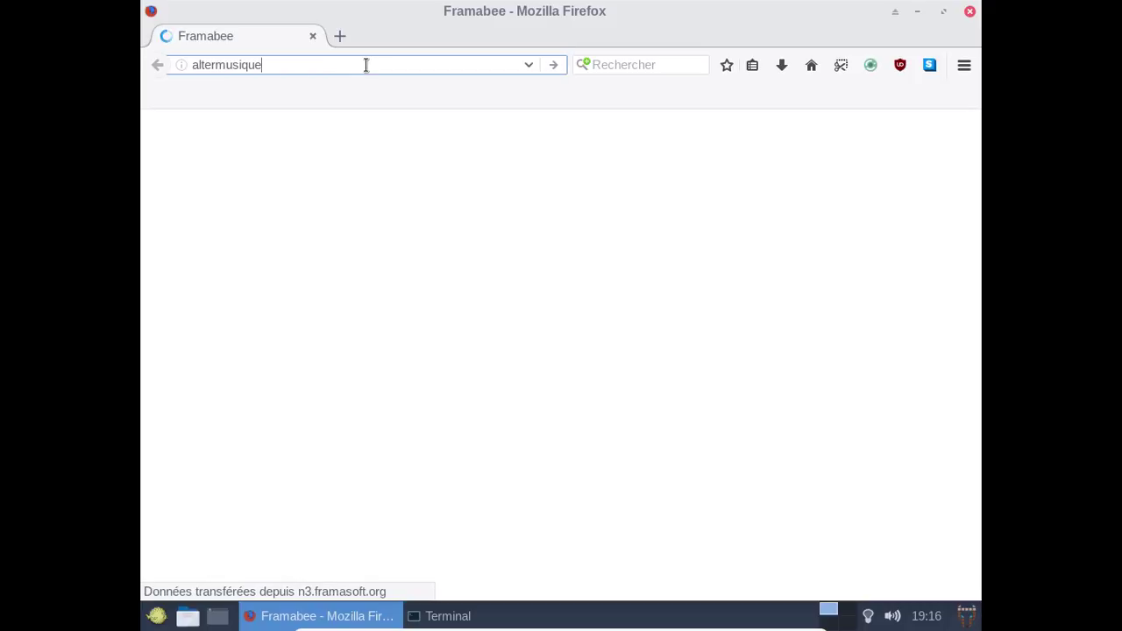
{"action": "type", "text": ".org"}
{"action": "key", "text": "Return"}
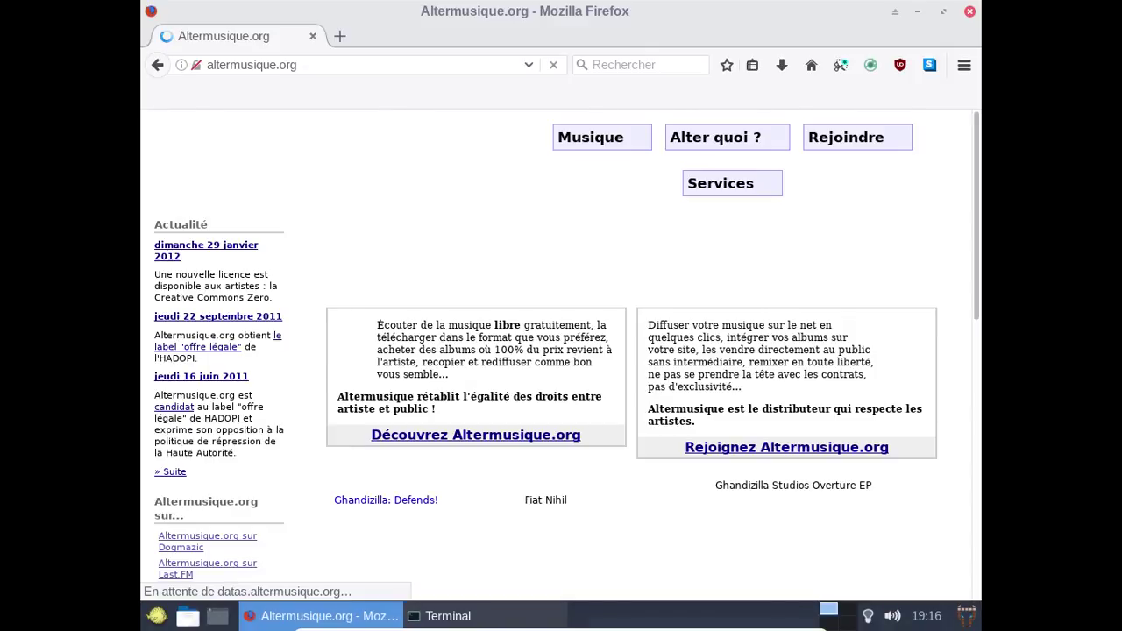
Glance at the syspatch terminal, then scroll to the album covers and check uBlock Origin's stats.
{"action": "left_click", "coordinate": [457, 625]}
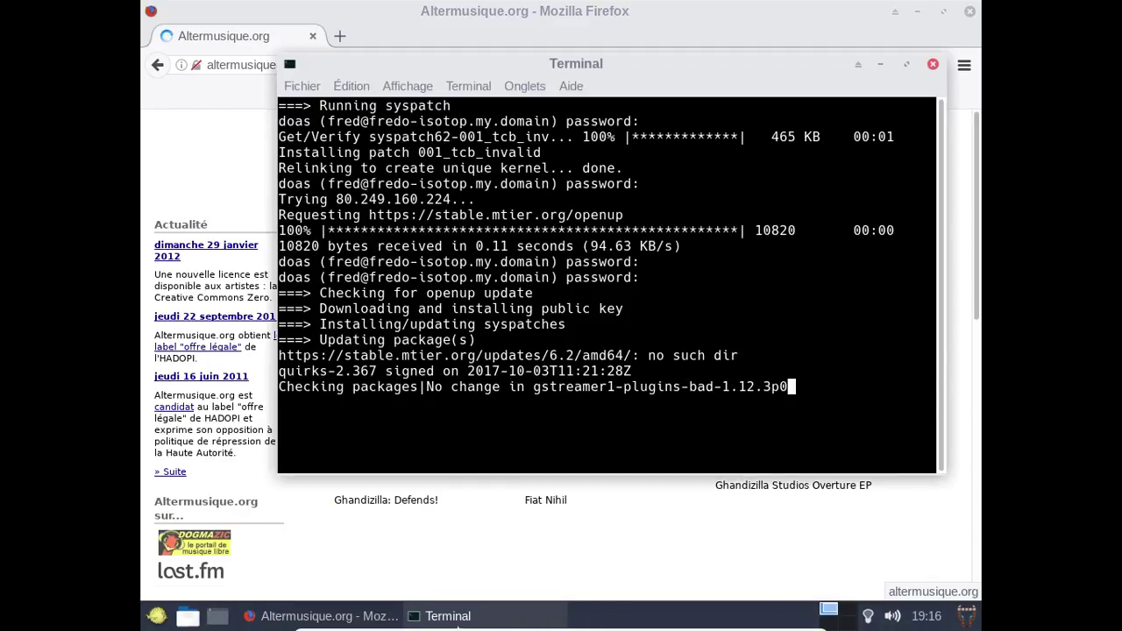
{"action": "left_click", "coordinate": [881, 65]}
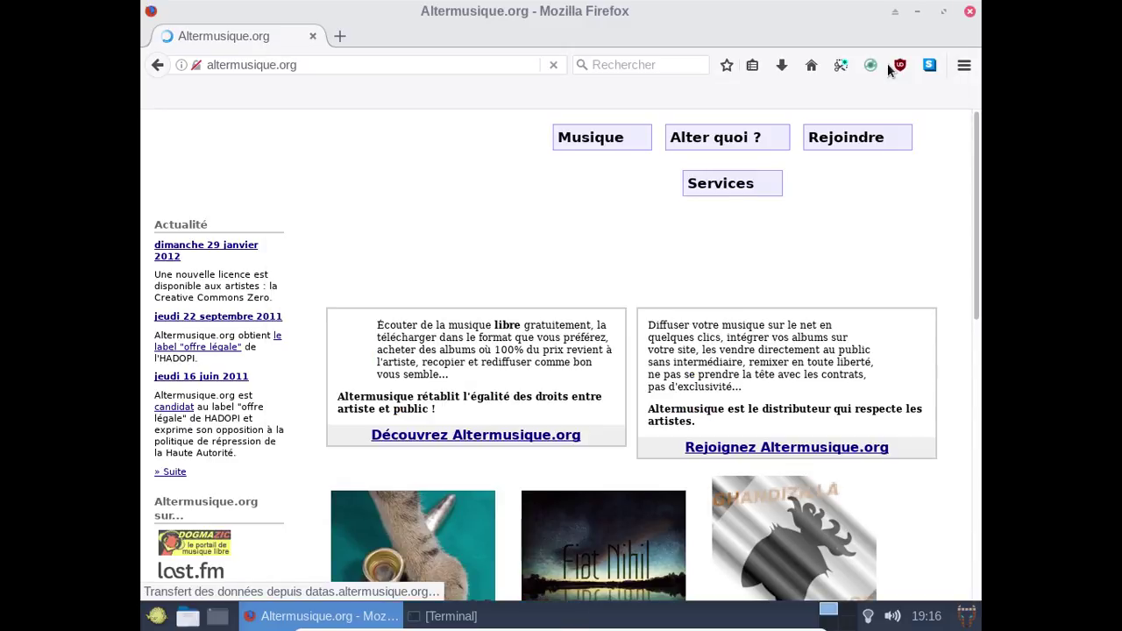
{"action": "scroll", "coordinate": [836, 347], "scroll_direction": "down", "scroll_amount": 3}
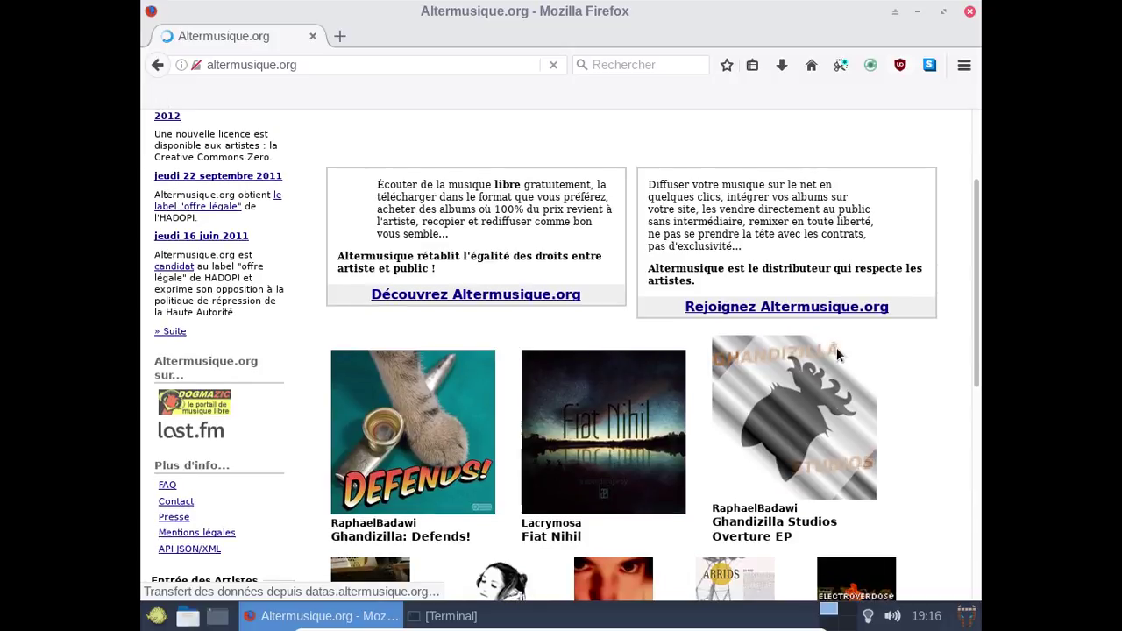
{"action": "scroll", "coordinate": [836, 347], "scroll_direction": "down", "scroll_amount": 5}
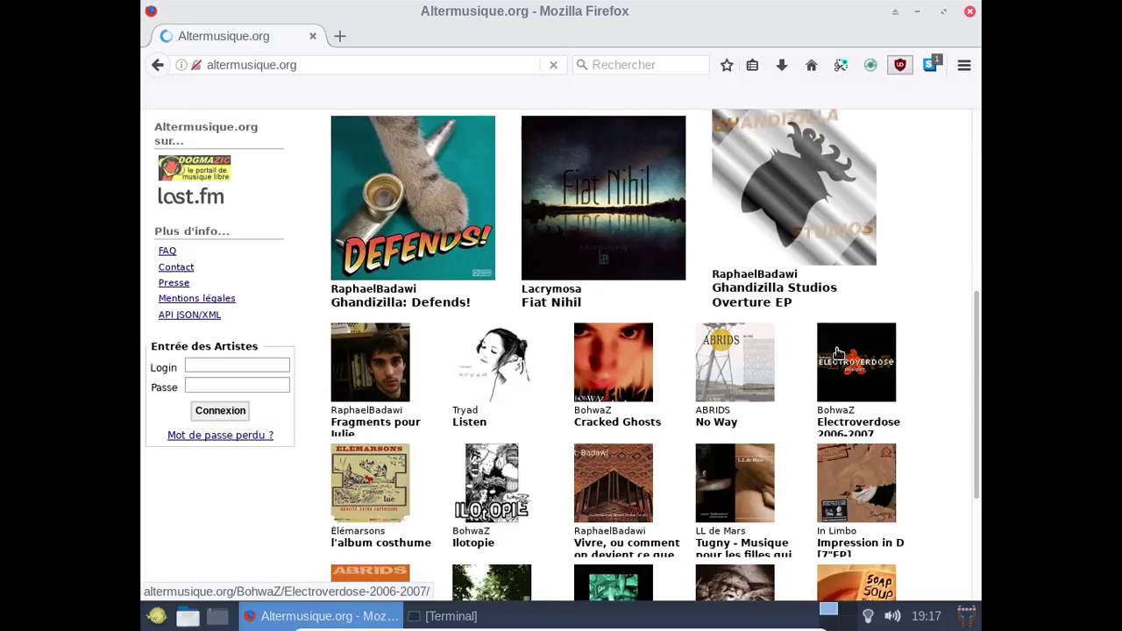
{"action": "scroll", "coordinate": [837, 353], "scroll_direction": "down", "scroll_amount": 2}
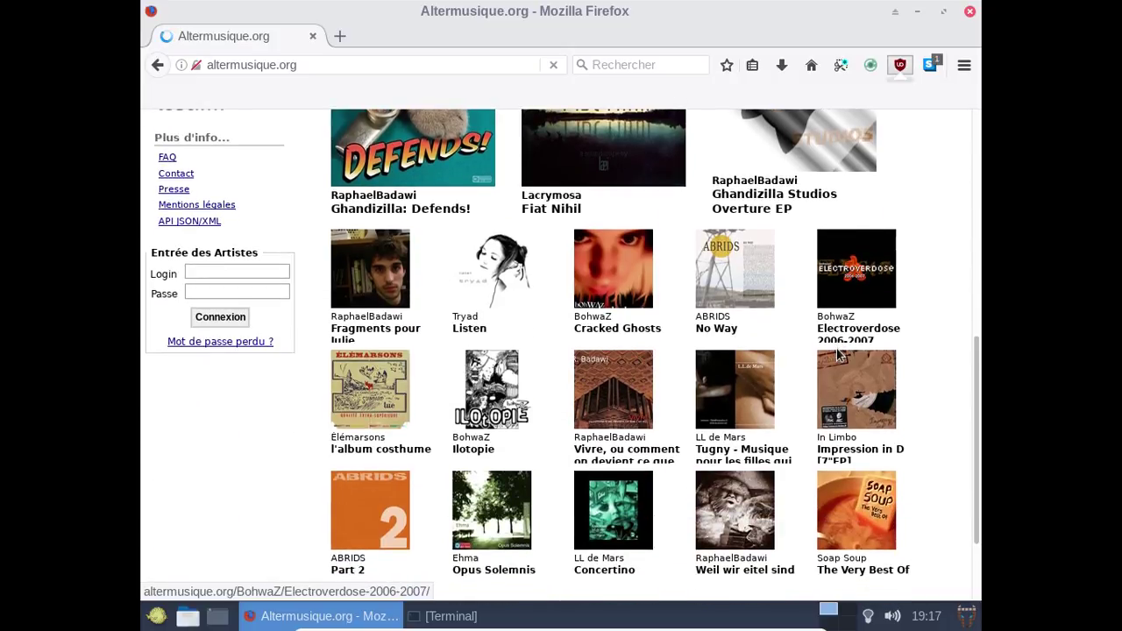
{"action": "scroll", "coordinate": [837, 352], "scroll_direction": "down", "scroll_amount": 1}
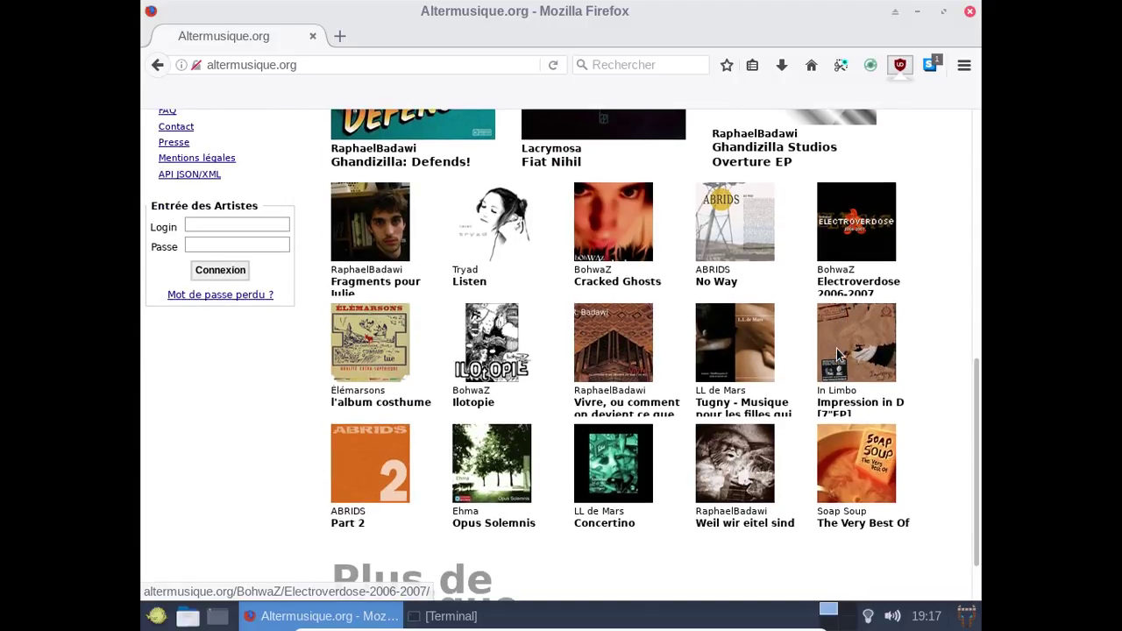
{"action": "left_click", "coordinate": [899, 65]}
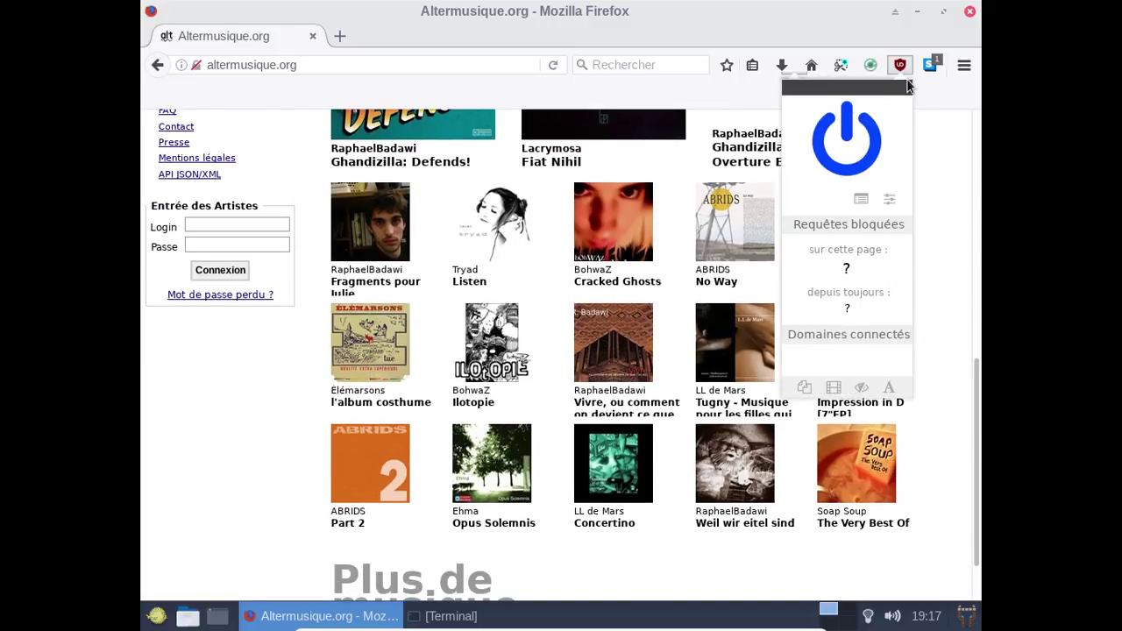
{"action": "left_click", "coordinate": [900, 64]}
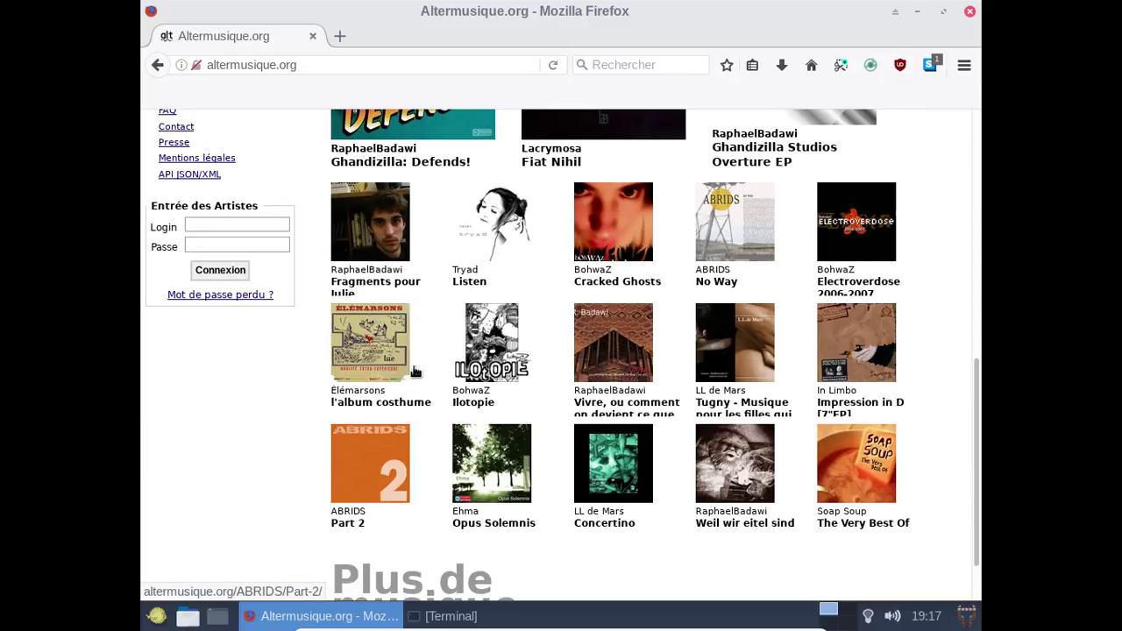
Open the Concertino album page and download it as 'Basse qualité - MP3 - 192kbps'.
{"action": "left_click", "coordinate": [646, 474]}
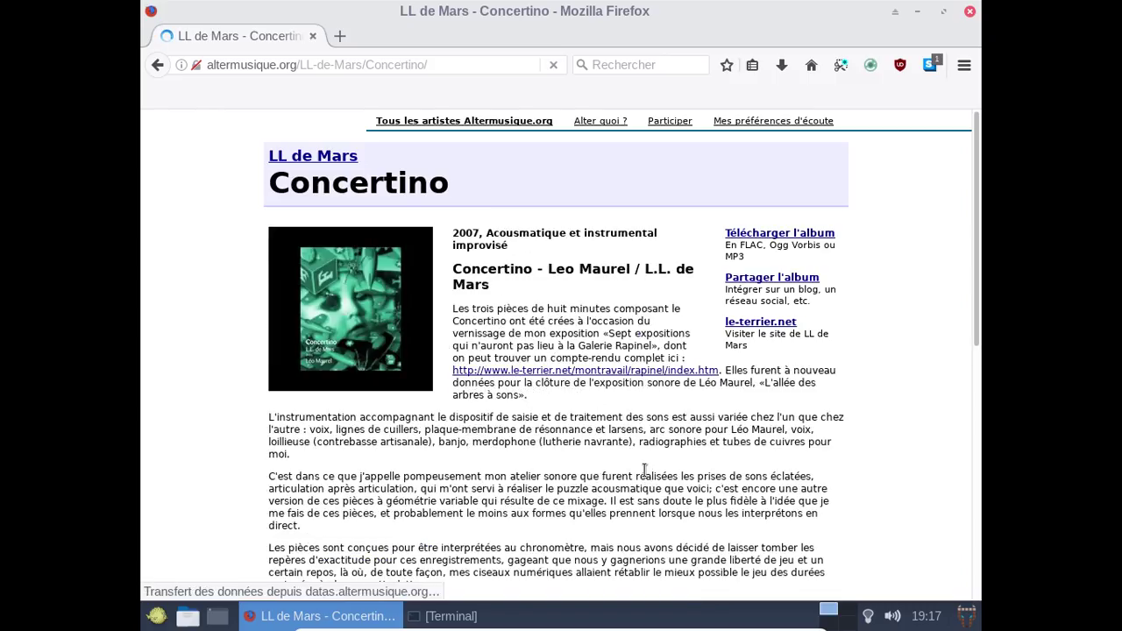
{"action": "scroll", "coordinate": [644, 471], "scroll_direction": "down", "scroll_amount": 5}
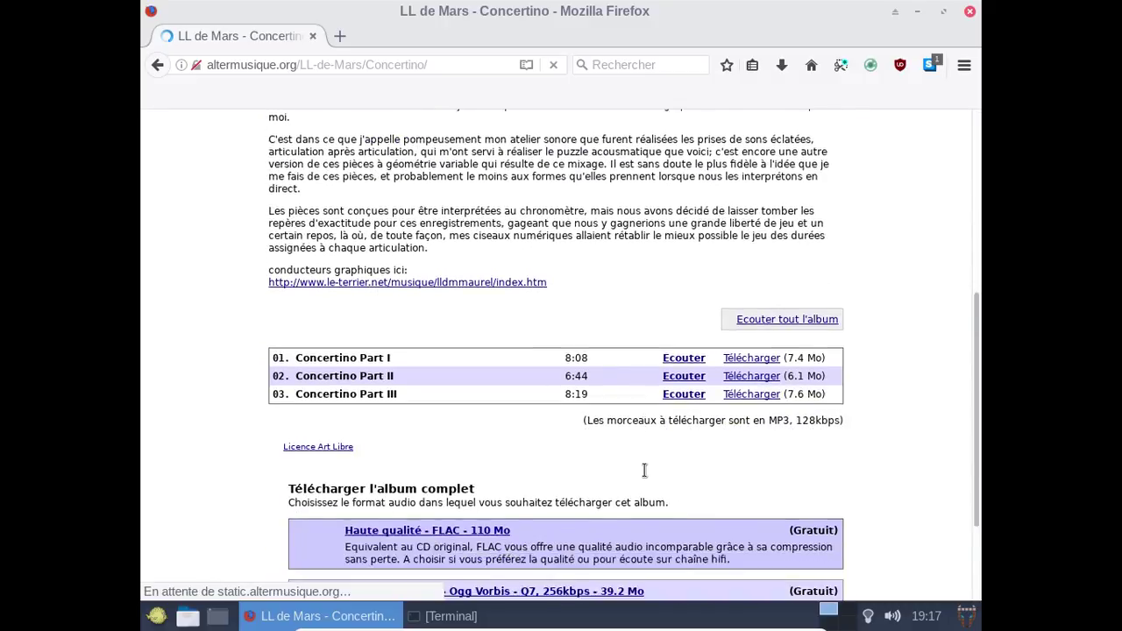
{"action": "scroll", "coordinate": [644, 471], "scroll_direction": "down", "scroll_amount": 1}
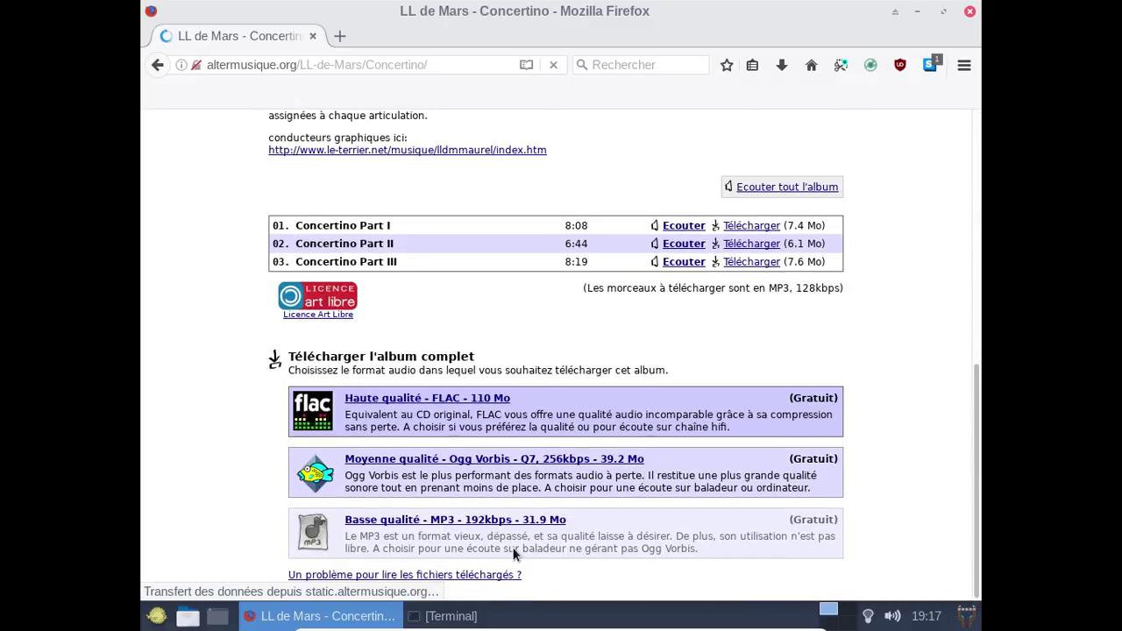
{"action": "left_click", "coordinate": [505, 525]}
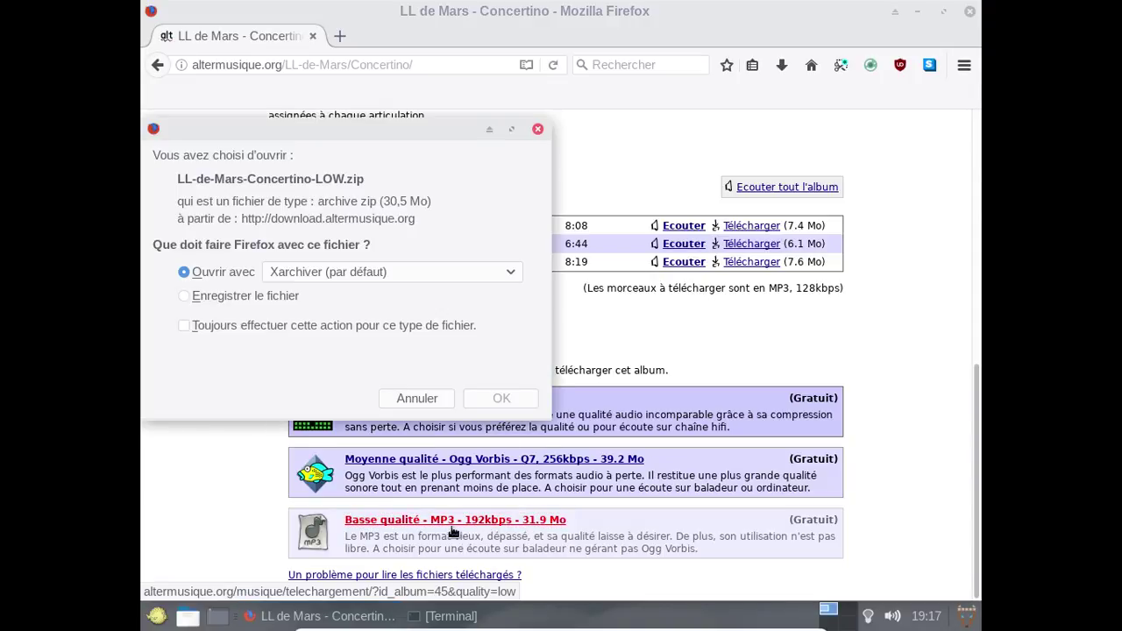
Choose 'Enregistrer le fichier' with 'Toujours effectuer cette action' ticked, and save the zip to Téléchargements.
{"action": "left_click", "coordinate": [214, 300]}
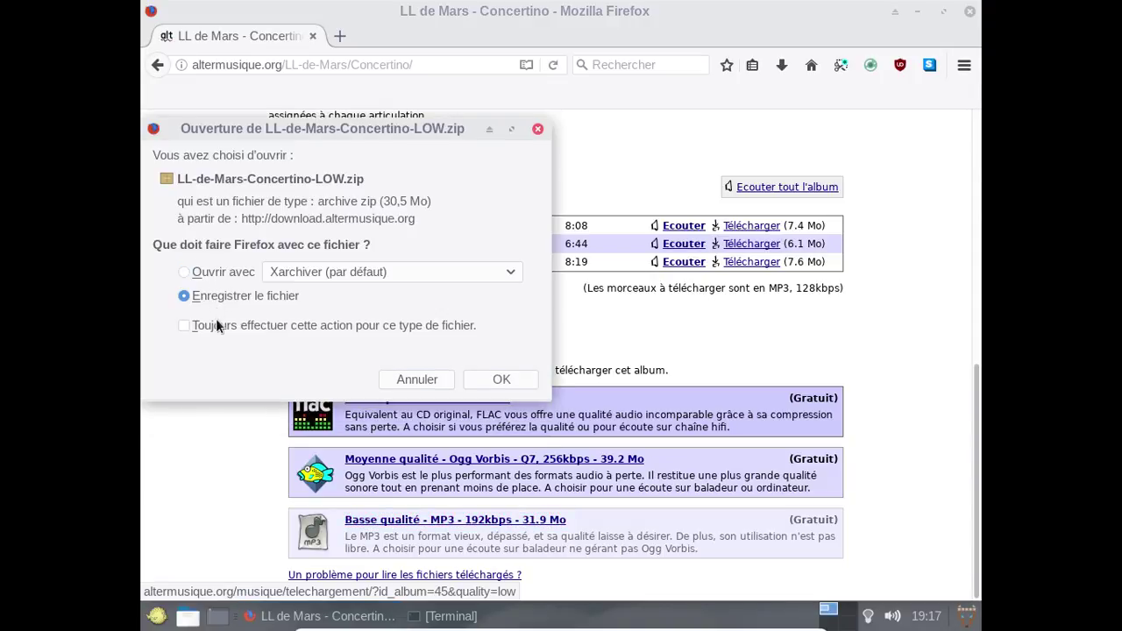
{"action": "left_click", "coordinate": [218, 326]}
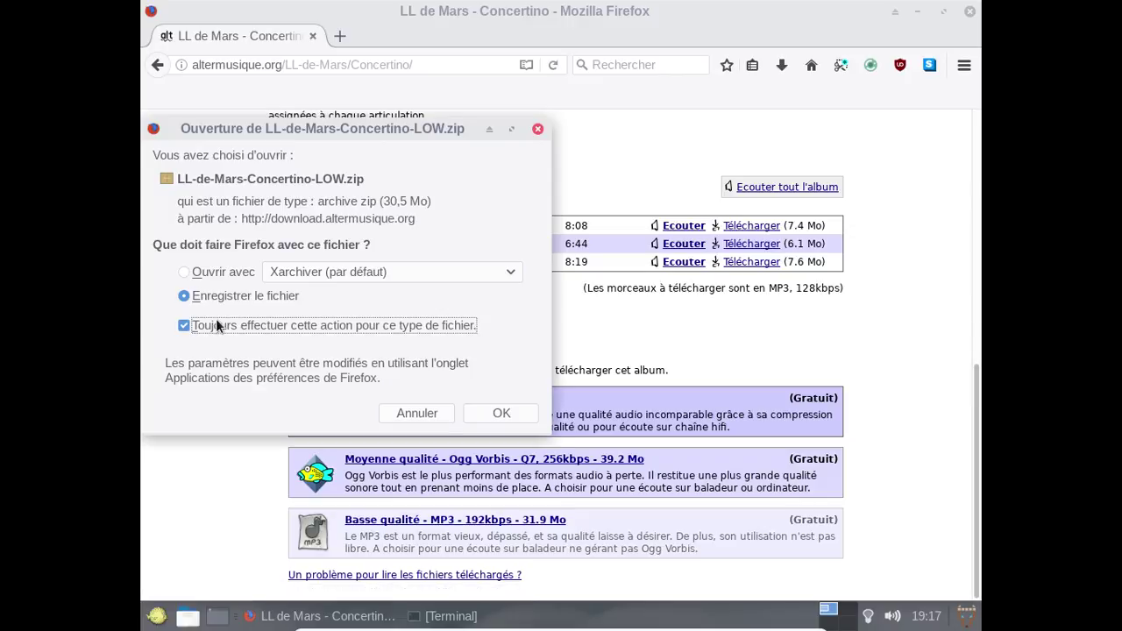
{"action": "left_click", "coordinate": [480, 413]}
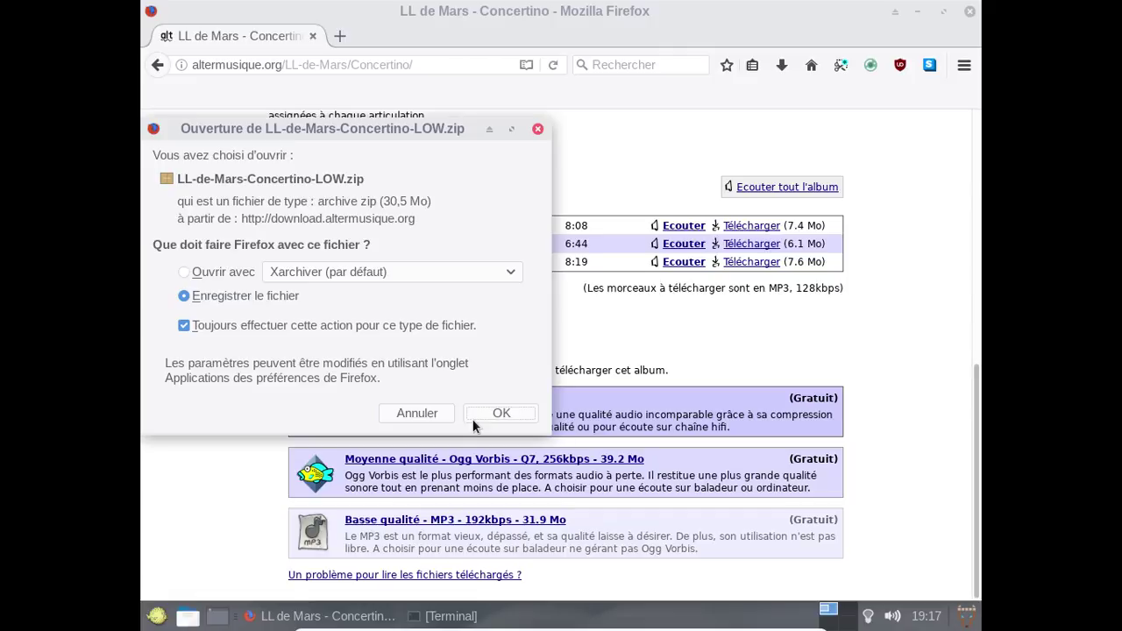
{"action": "left_click", "coordinate": [472, 420]}
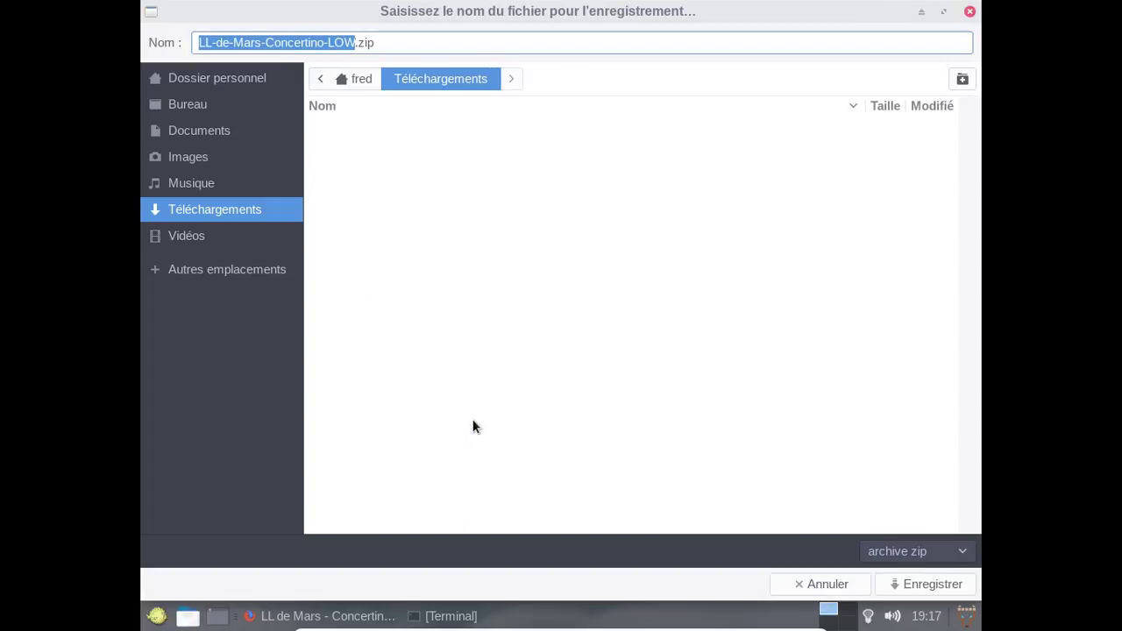
{"action": "left_click", "coordinate": [925, 580]}
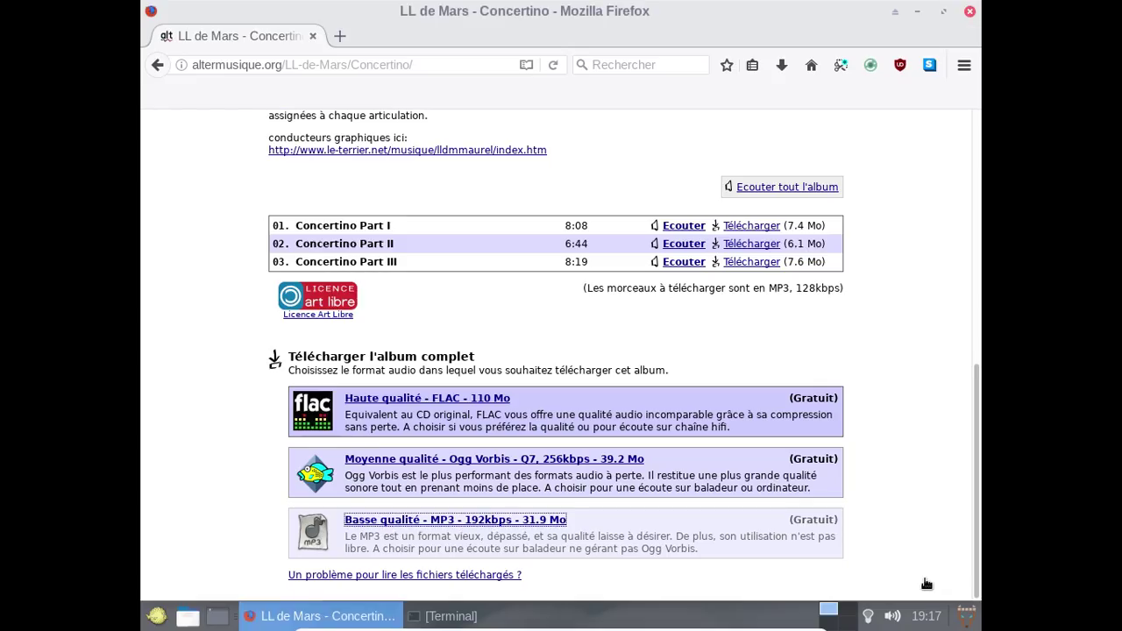
Minimize Firefox, view the syspatch output in the Terminal, then minimize the Terminal too.
{"action": "left_click", "coordinate": [917, 11]}
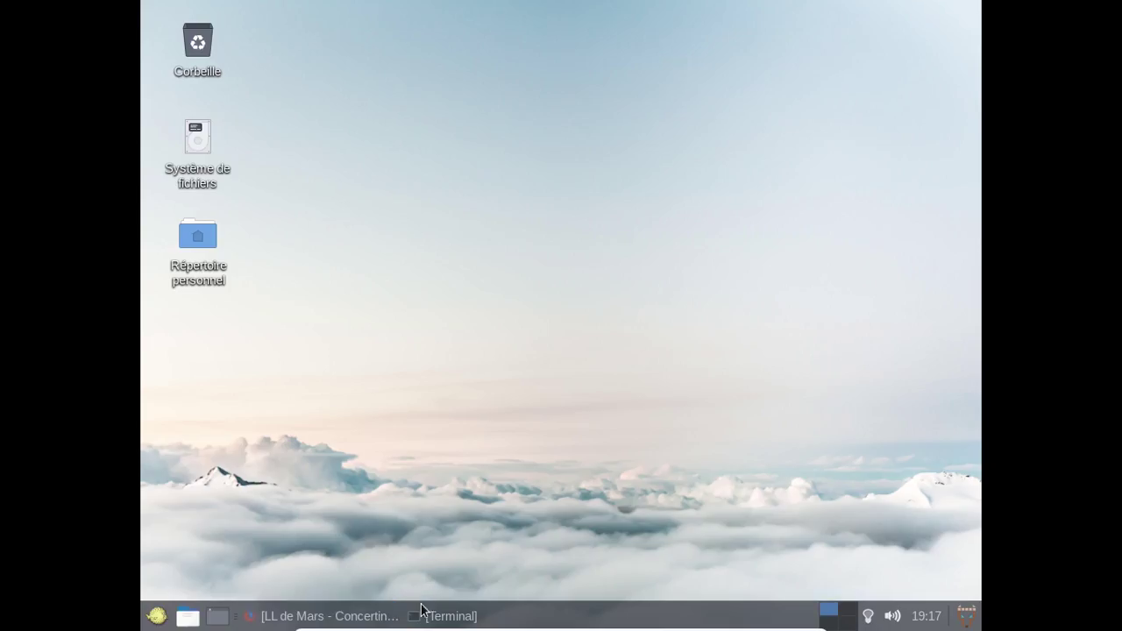
{"action": "left_click", "coordinate": [429, 615]}
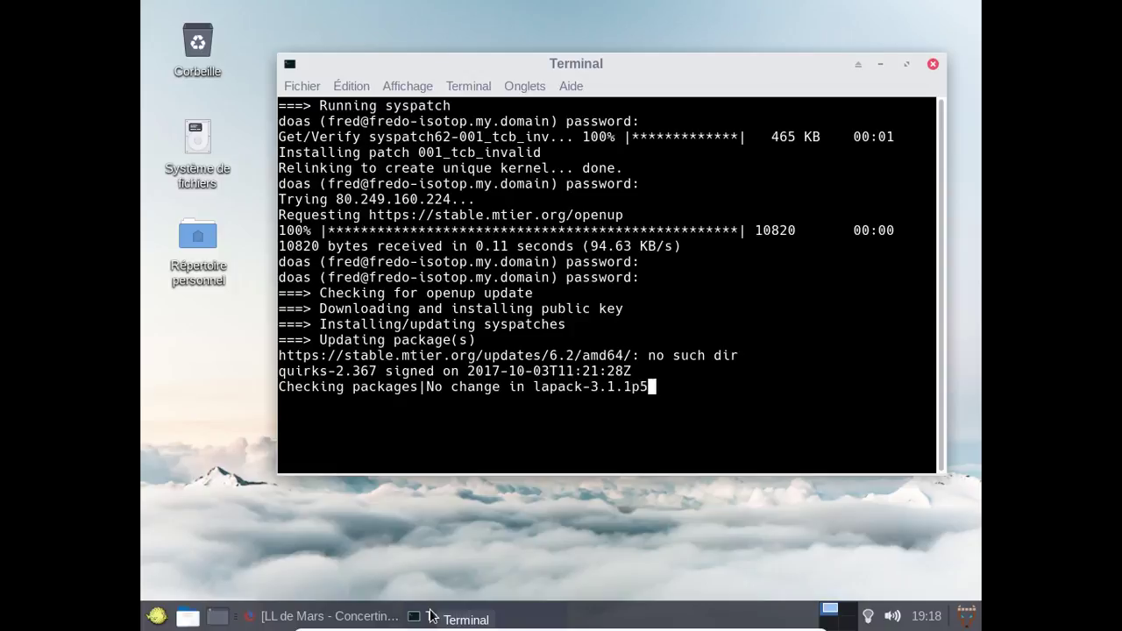
{"action": "left_click", "coordinate": [429, 616]}
{"action": "left_click", "coordinate": [882, 64]}
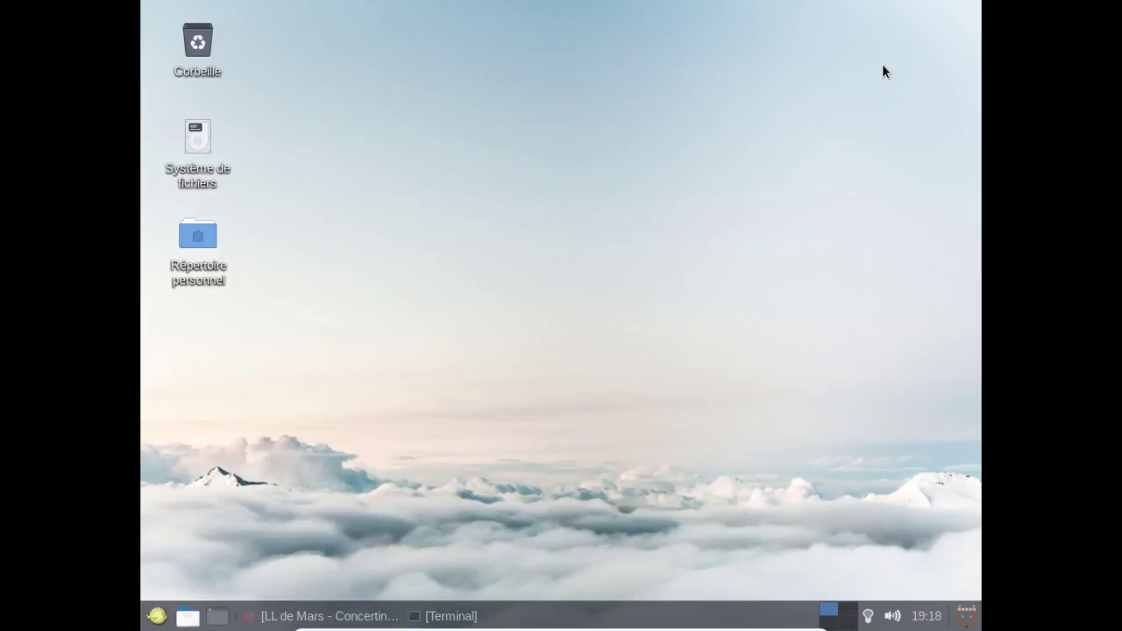
Extract LL-de-Mars-Concertino-LOW.zip in Téléchargements and select the extracted album folder.
{"action": "double_click", "coordinate": [189, 247]}
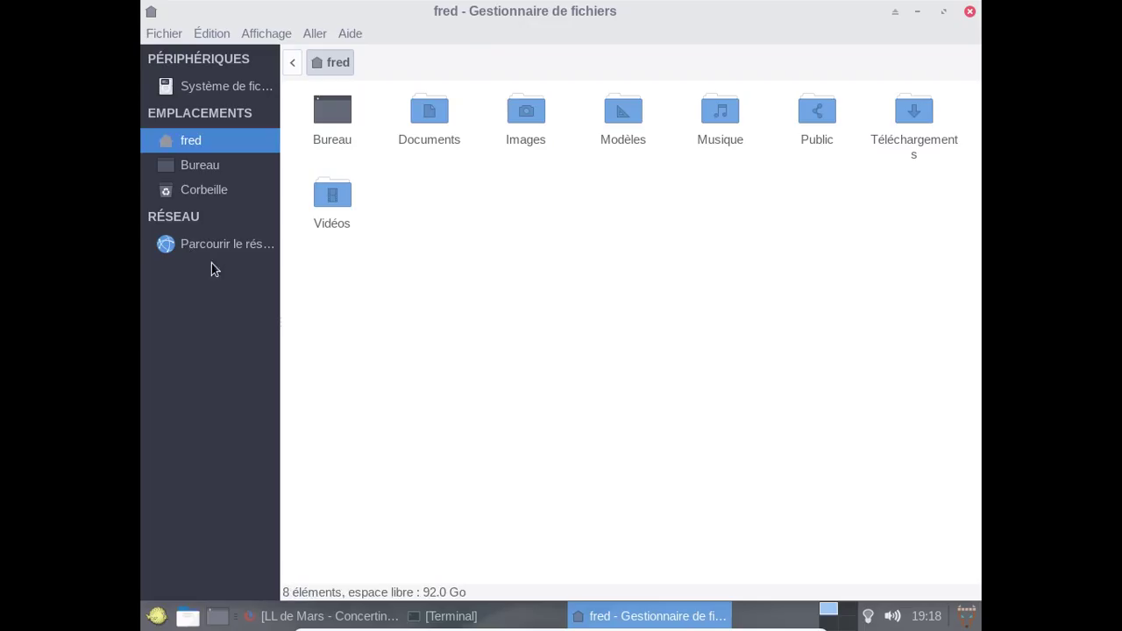
{"action": "double_click", "coordinate": [907, 119]}
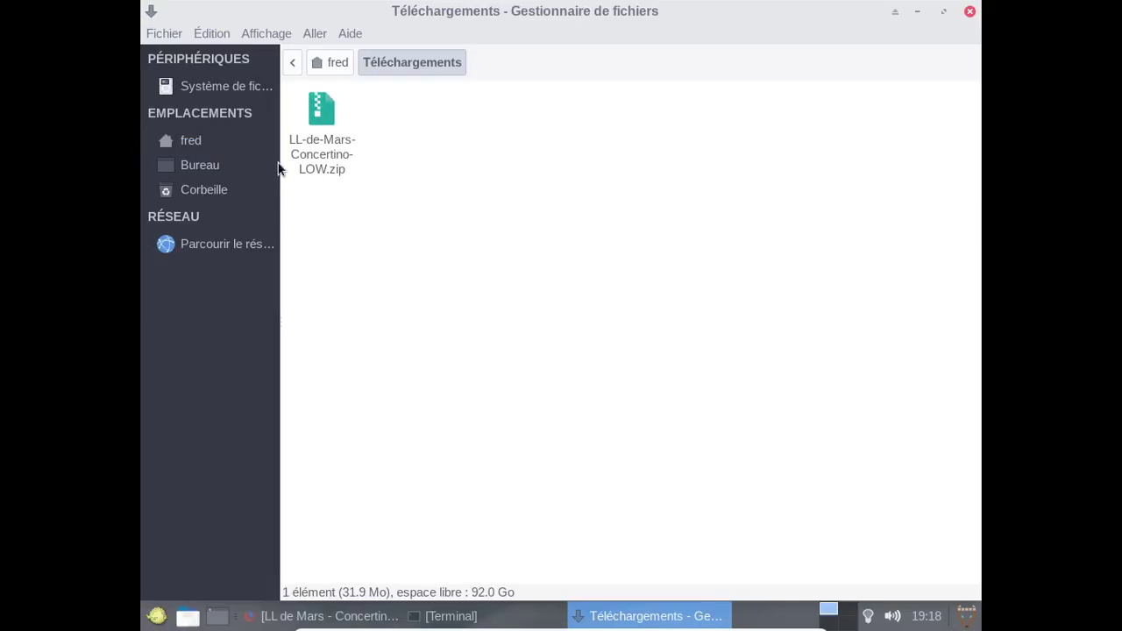
{"action": "right_click", "coordinate": [316, 142]}
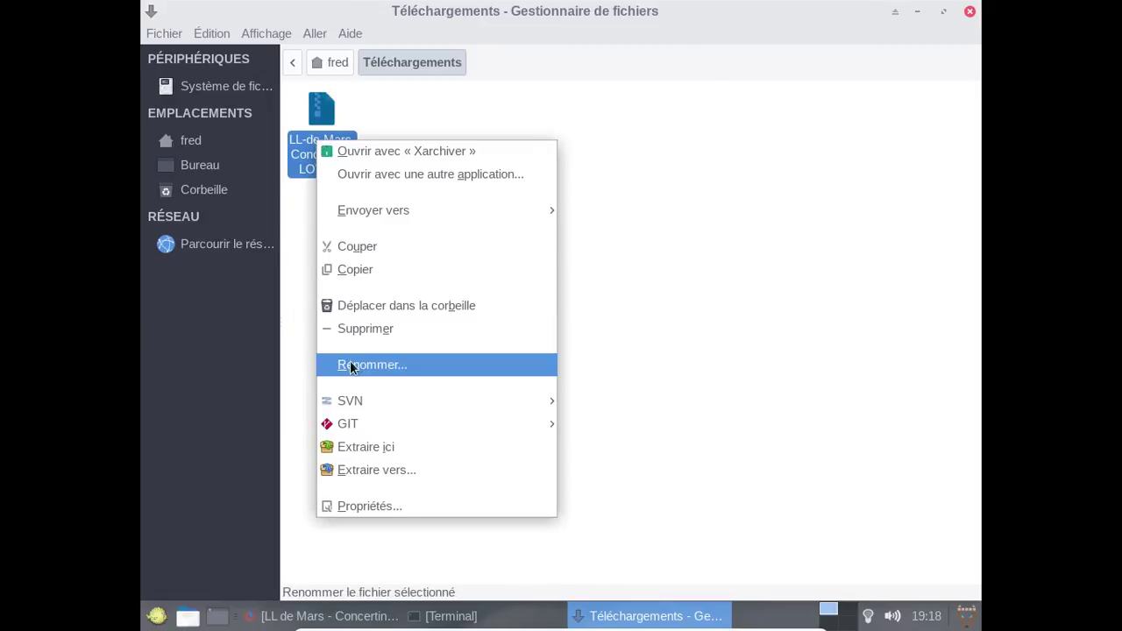
{"action": "left_click", "coordinate": [377, 447]}
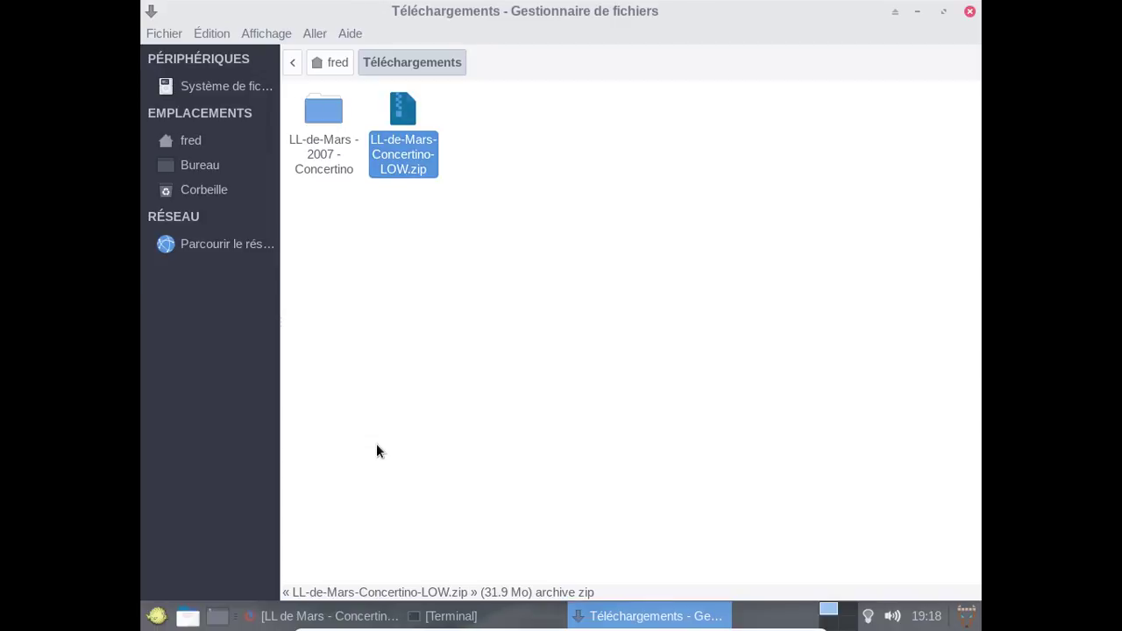
{"action": "left_click", "coordinate": [323, 176]}
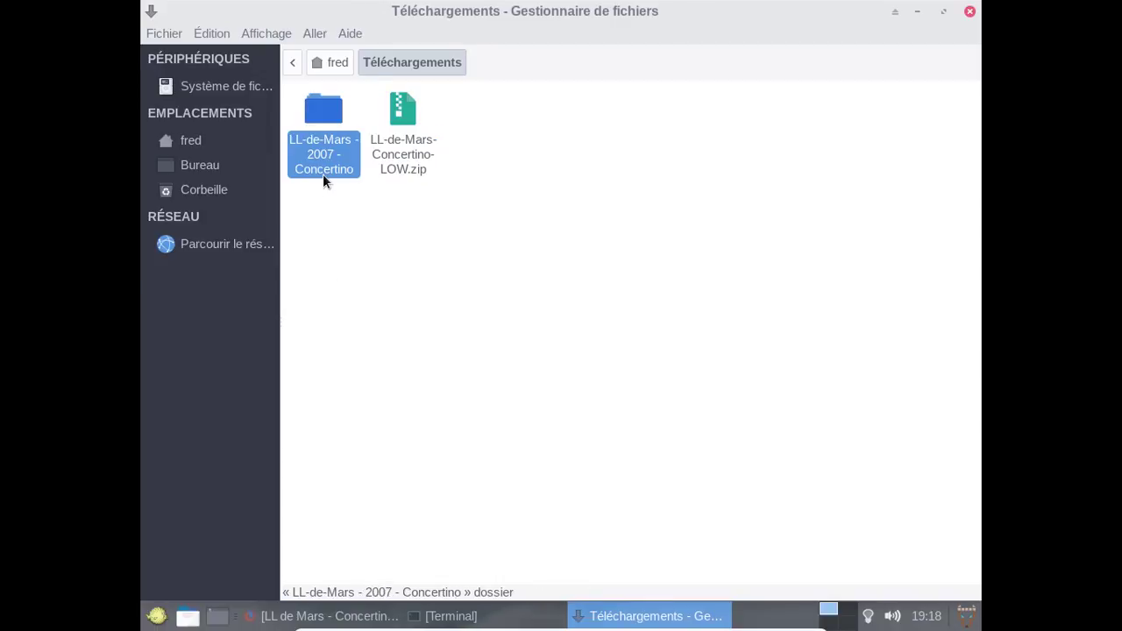
Paste the 'LL-de-Mars - 2007 - Concertino' folder into Musique and close Thunar.
{"action": "left_click", "coordinate": [326, 63]}
{"action": "double_click", "coordinate": [726, 111]}
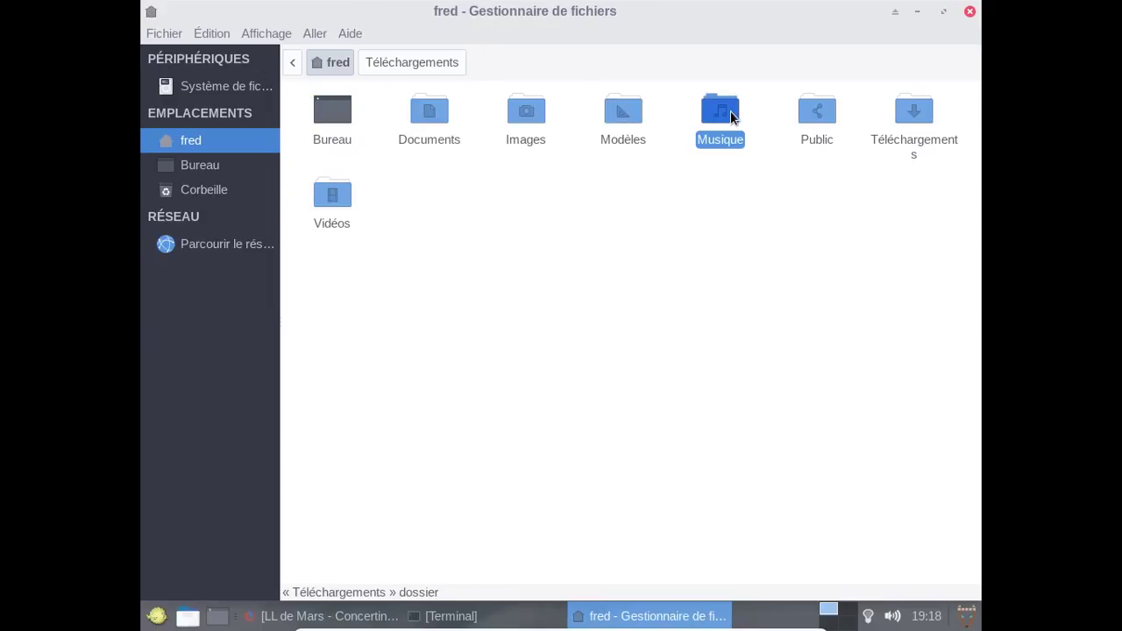
{"action": "right_click", "coordinate": [555, 204]}
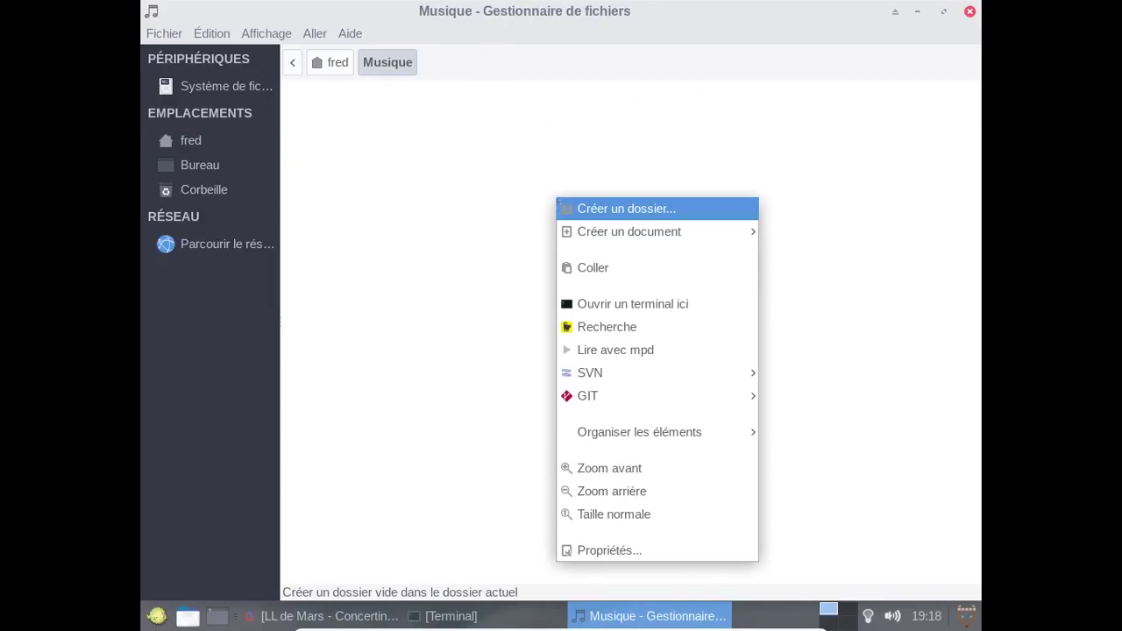
{"action": "left_click", "coordinate": [596, 273]}
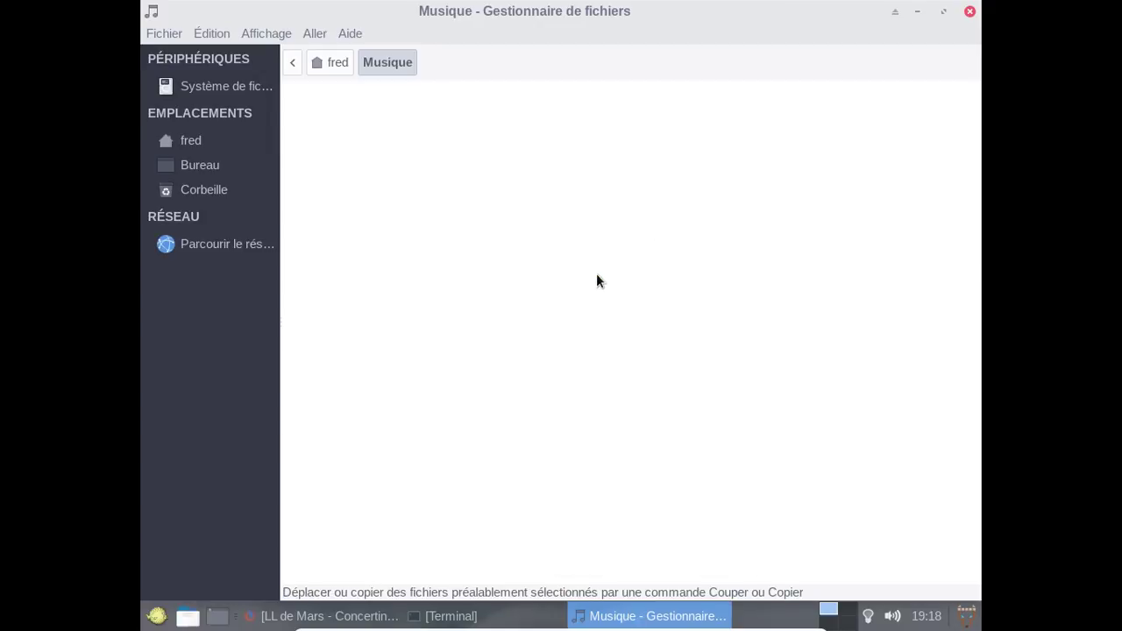
{"action": "left_click", "coordinate": [971, 10]}
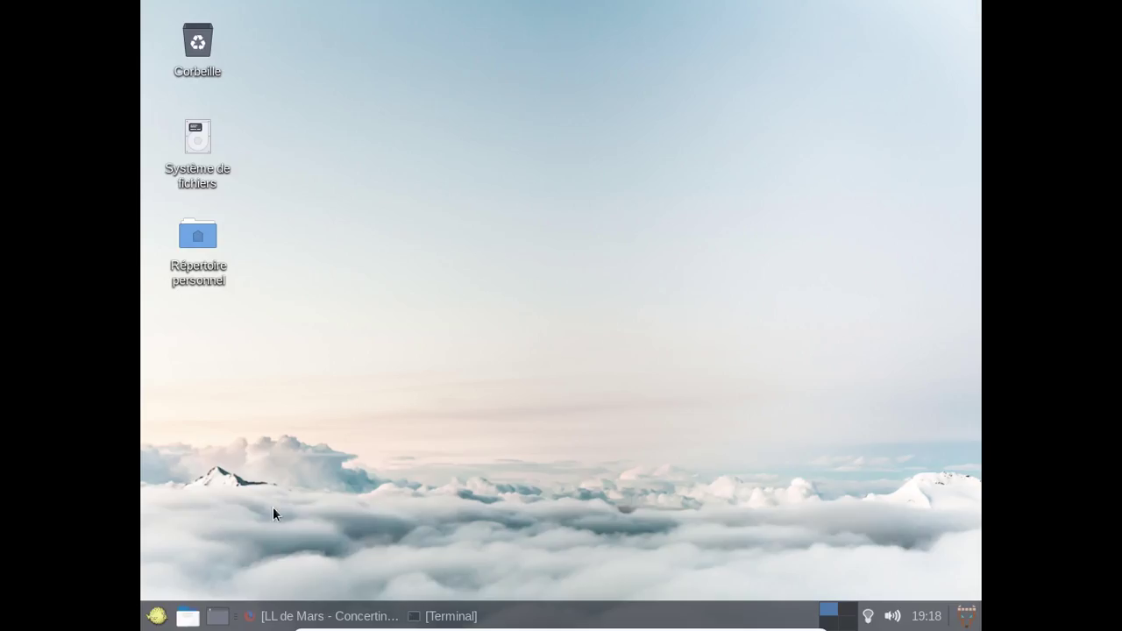
Start Xfmpc from the Whisker menu's Multimédia category.
{"action": "left_click", "coordinate": [157, 614]}
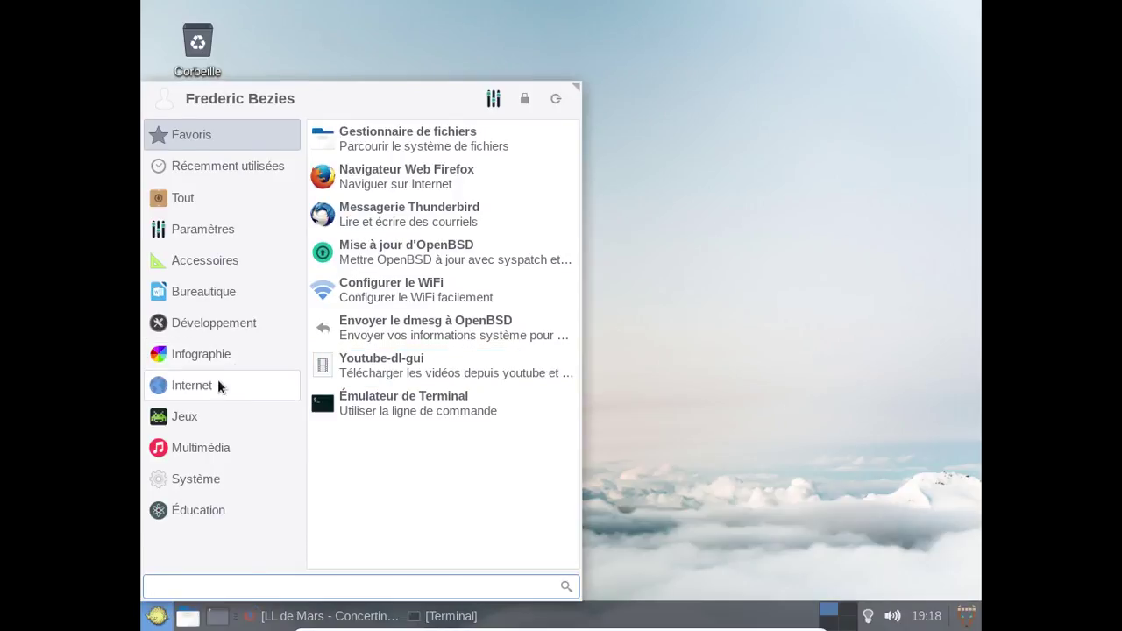
{"action": "left_click", "coordinate": [212, 452]}
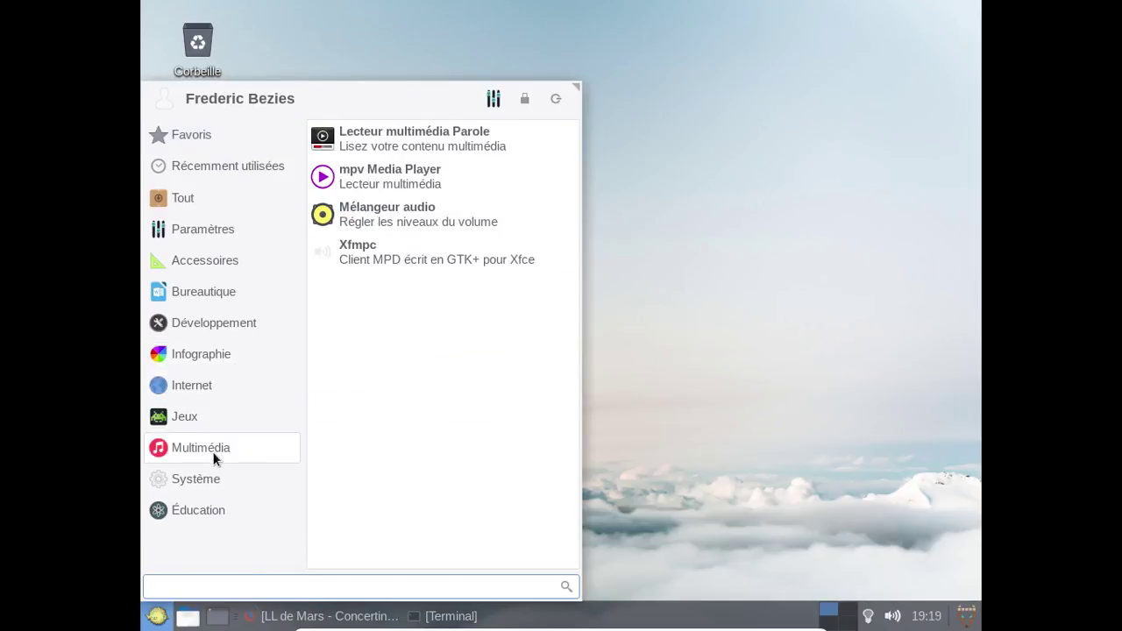
{"action": "left_click", "coordinate": [469, 260]}
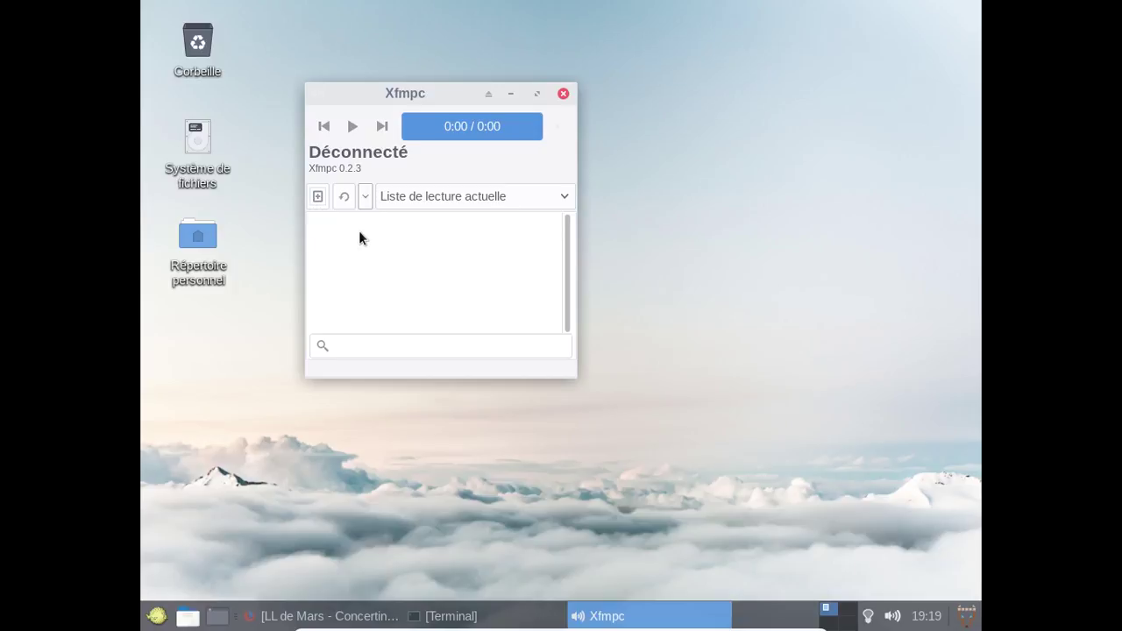
Review Xfmpc's Apparence preferences, enlarge the window, and refresh the music database.
{"action": "left_click", "coordinate": [365, 200]}
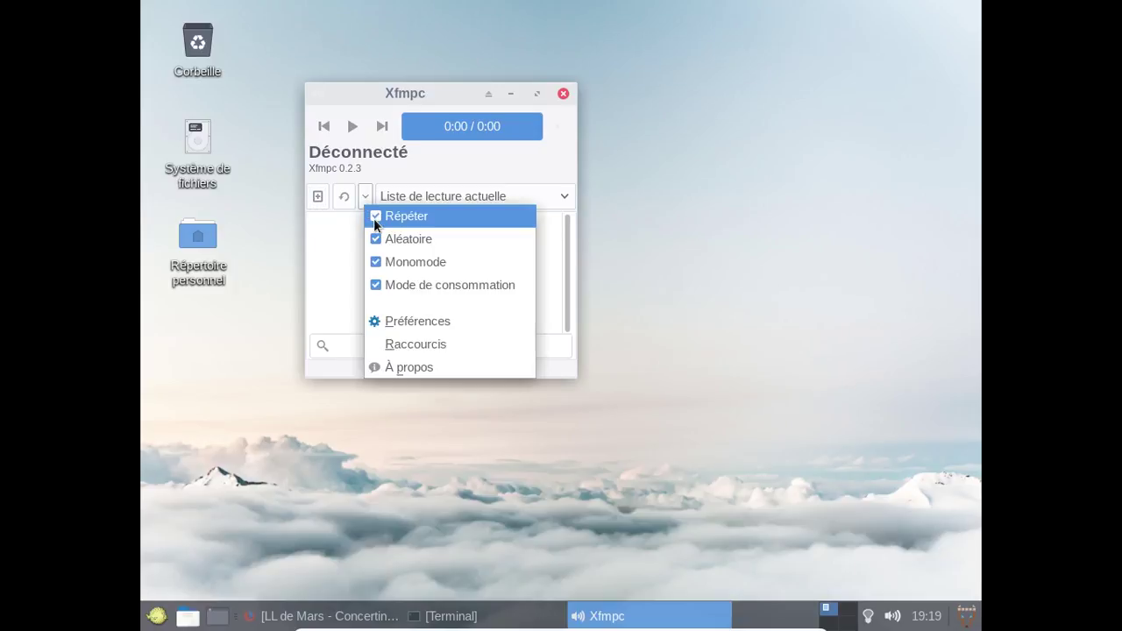
{"action": "left_click", "coordinate": [402, 321]}
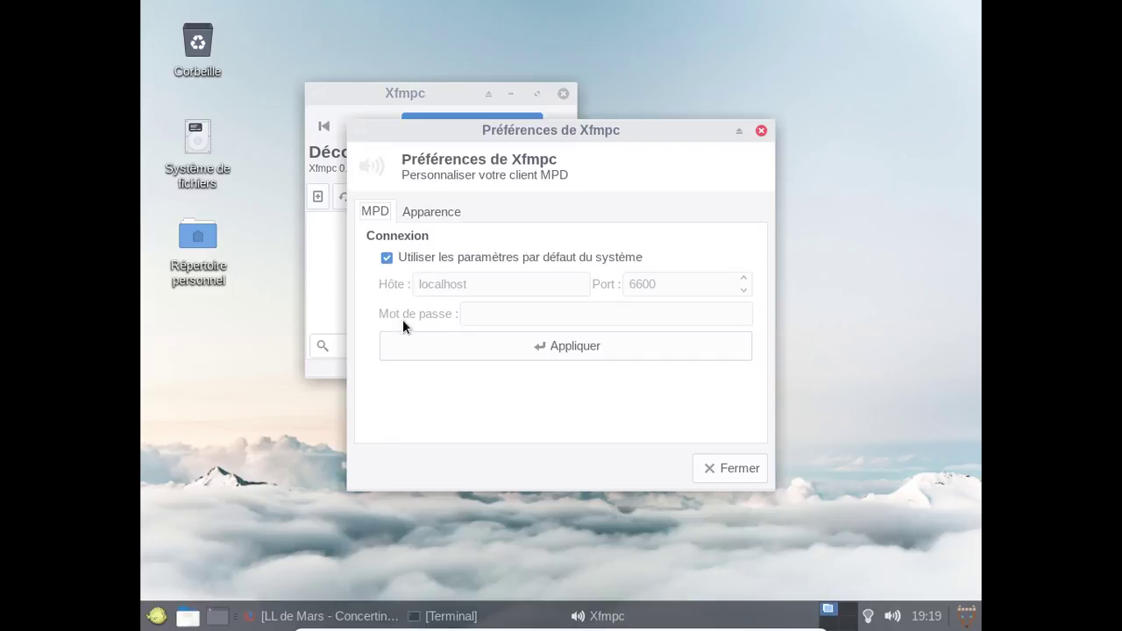
{"action": "left_click", "coordinate": [441, 212]}
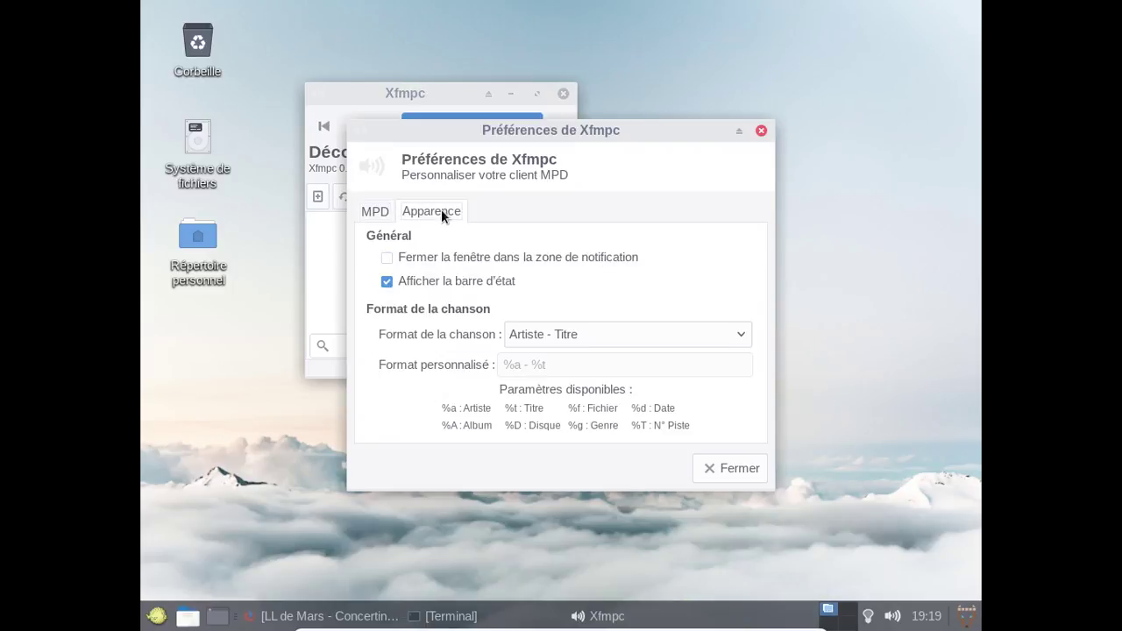
{"action": "left_click", "coordinate": [759, 479]}
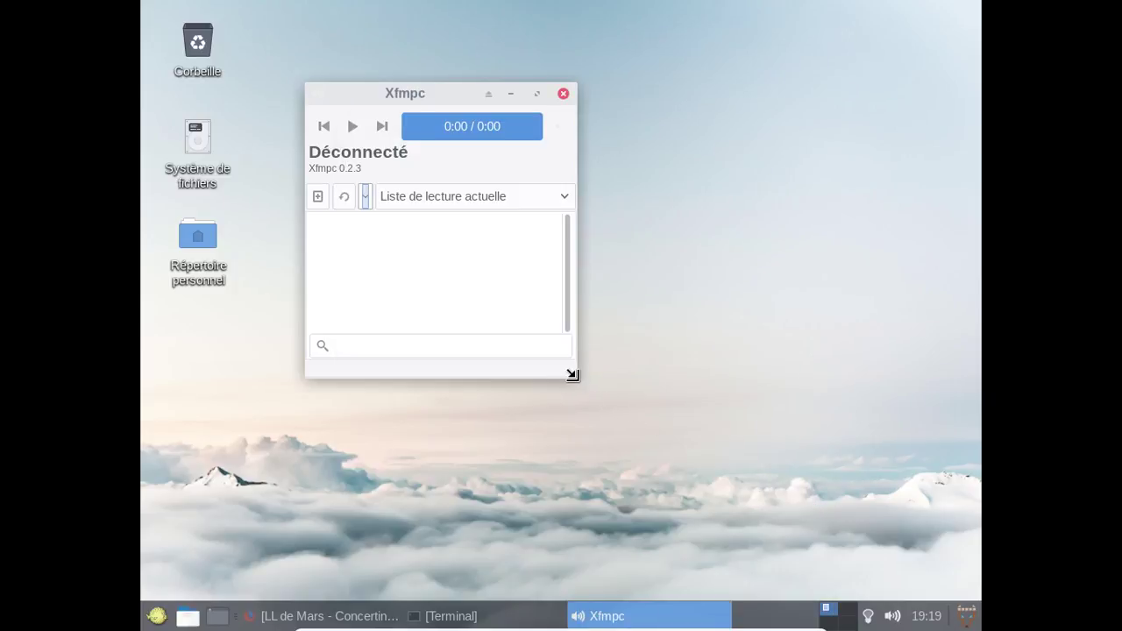
{"action": "left_click_drag", "start_coordinate": [572, 375], "coordinate": [945, 523]}
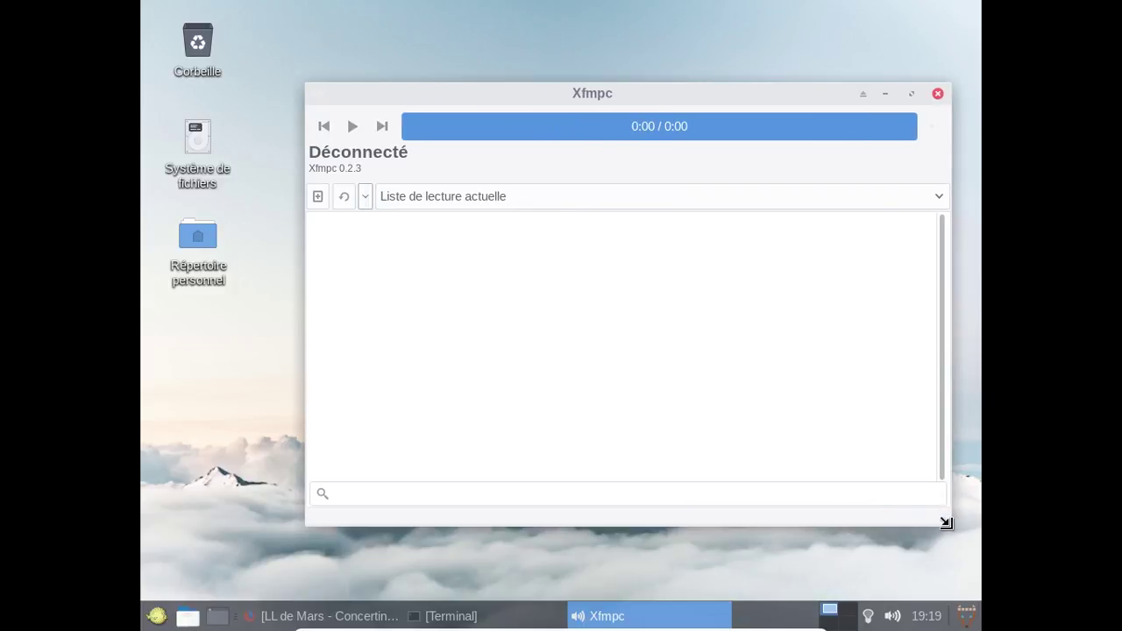
{"action": "left_click", "coordinate": [342, 200]}
Recheck the Apparence preferences without changes, then select the home folder on the desktop.
{"action": "left_click", "coordinate": [361, 204]}
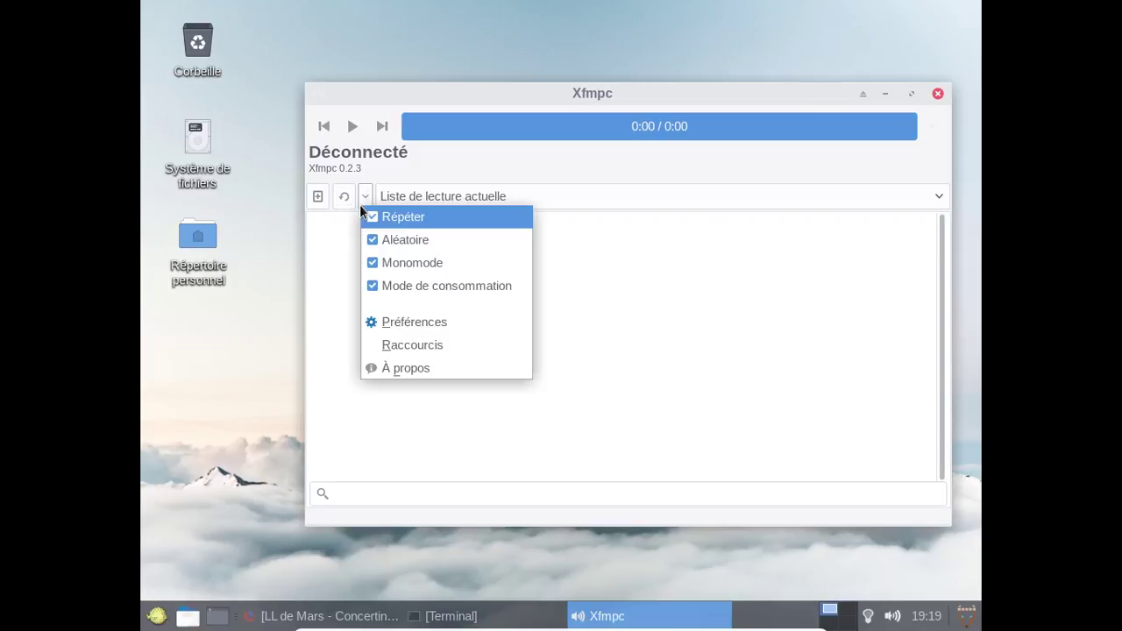
{"action": "left_click", "coordinate": [402, 323]}
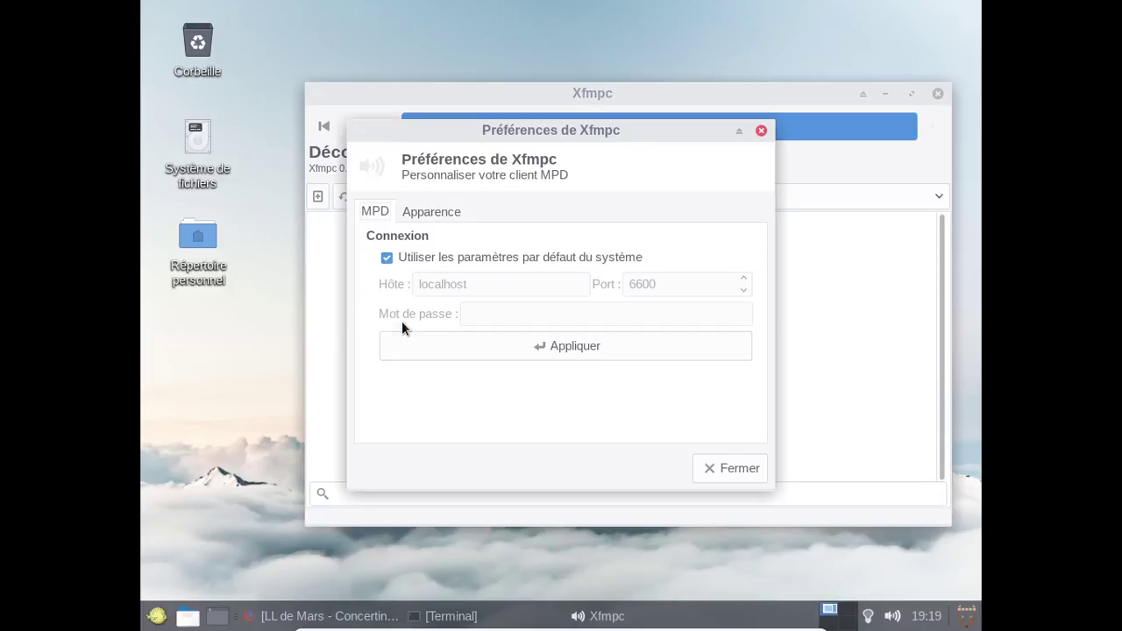
{"action": "left_click", "coordinate": [422, 214]}
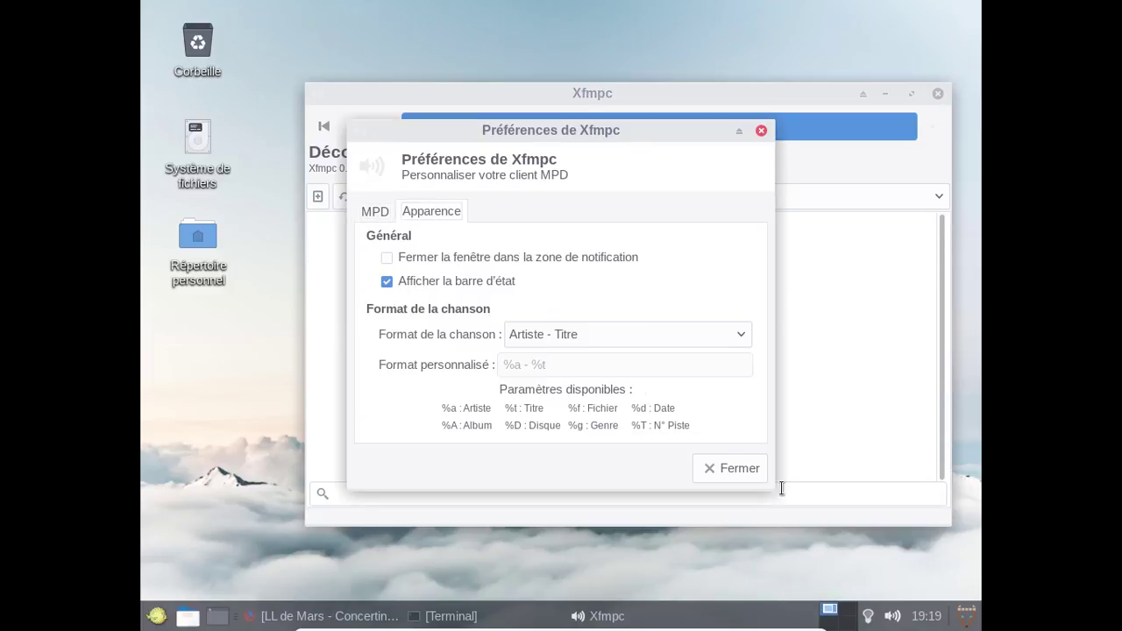
{"action": "left_click", "coordinate": [723, 466]}
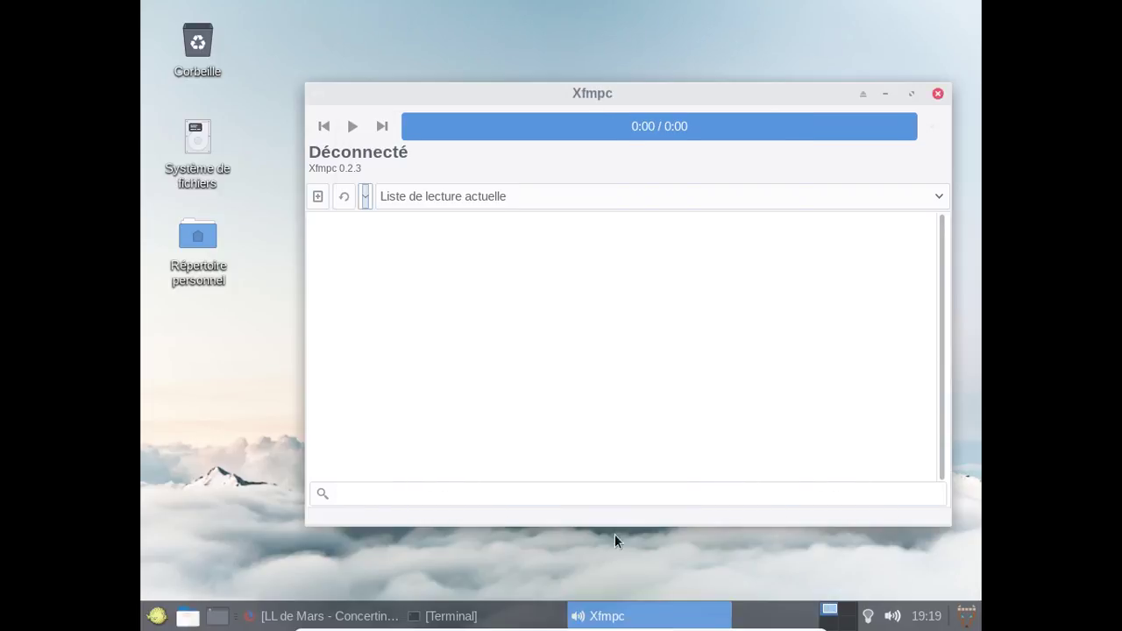
{"action": "left_click", "coordinate": [185, 230]}
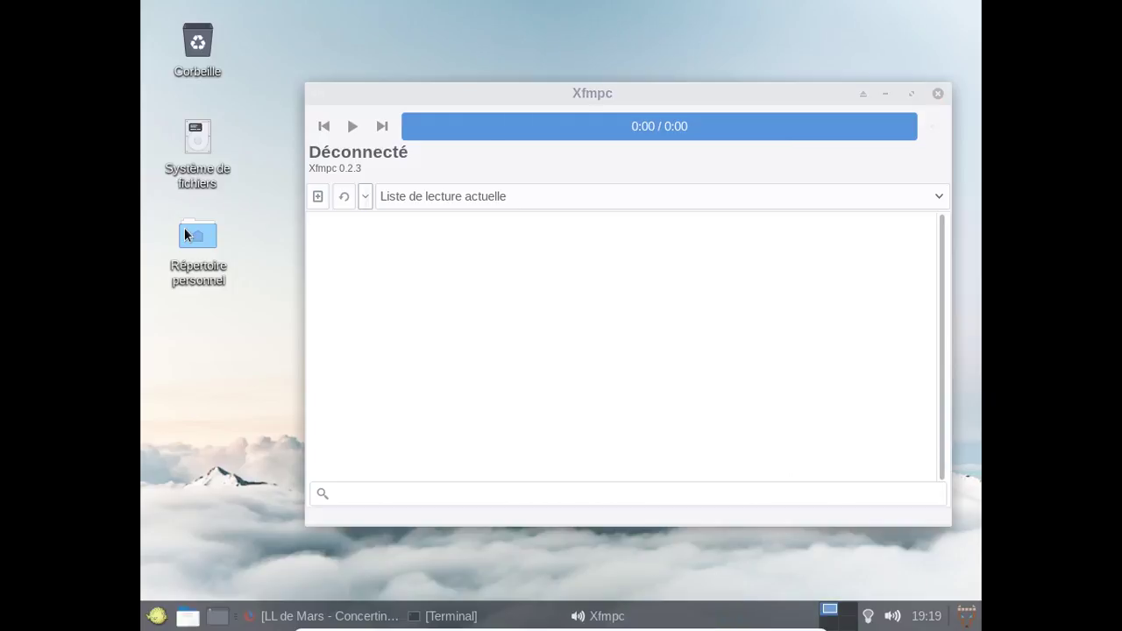
Open the home folder in Thunar, unmaximize the window, and enter Musique.
{"action": "double_click", "coordinate": [187, 234]}
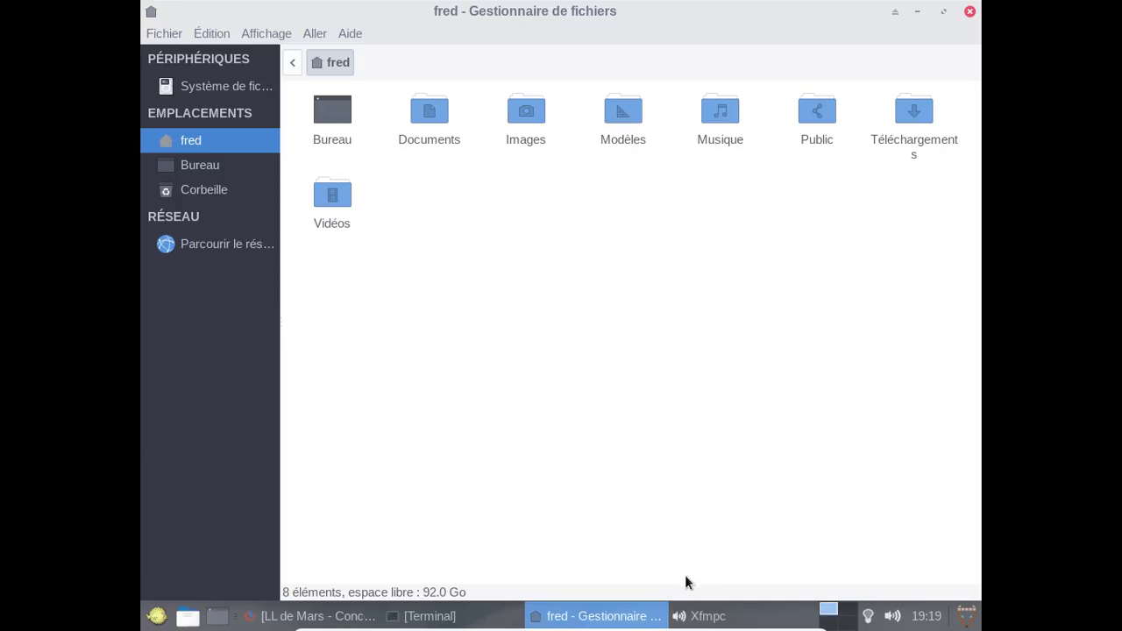
{"action": "left_click", "coordinate": [949, 14]}
{"action": "left_click", "coordinate": [434, 181]}
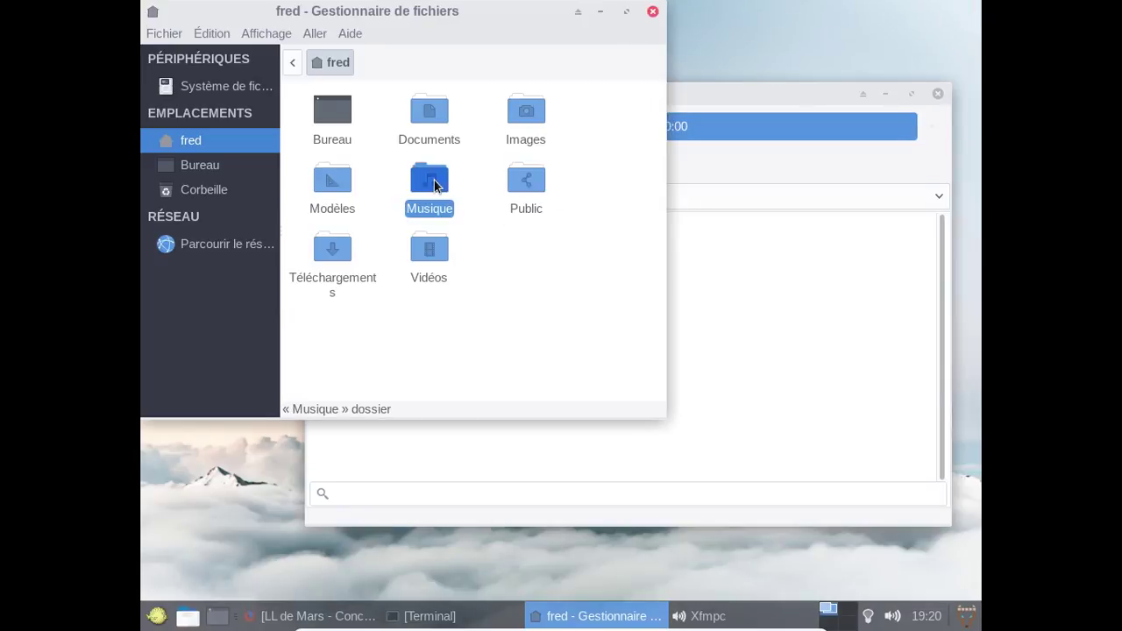
{"action": "double_click", "coordinate": [434, 180]}
Drag the Concertino album folder toward Xfmpc and bring Xfmpc to the front.
{"action": "left_click_drag", "start_coordinate": [343, 118], "coordinate": [854, 374]}
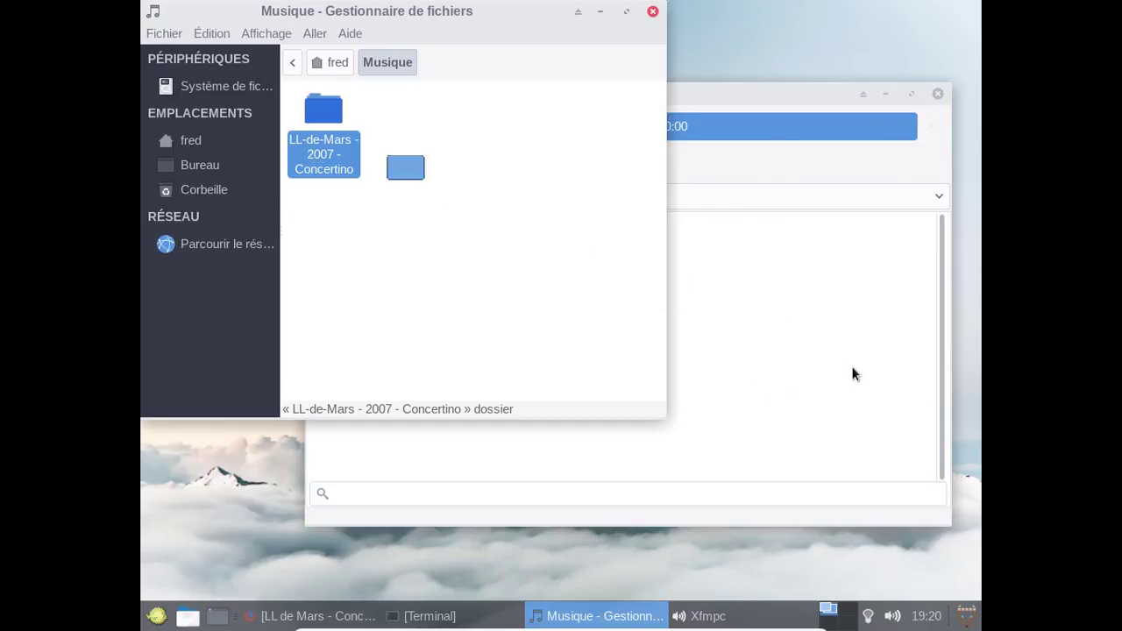
{"action": "left_click", "coordinate": [729, 289]}
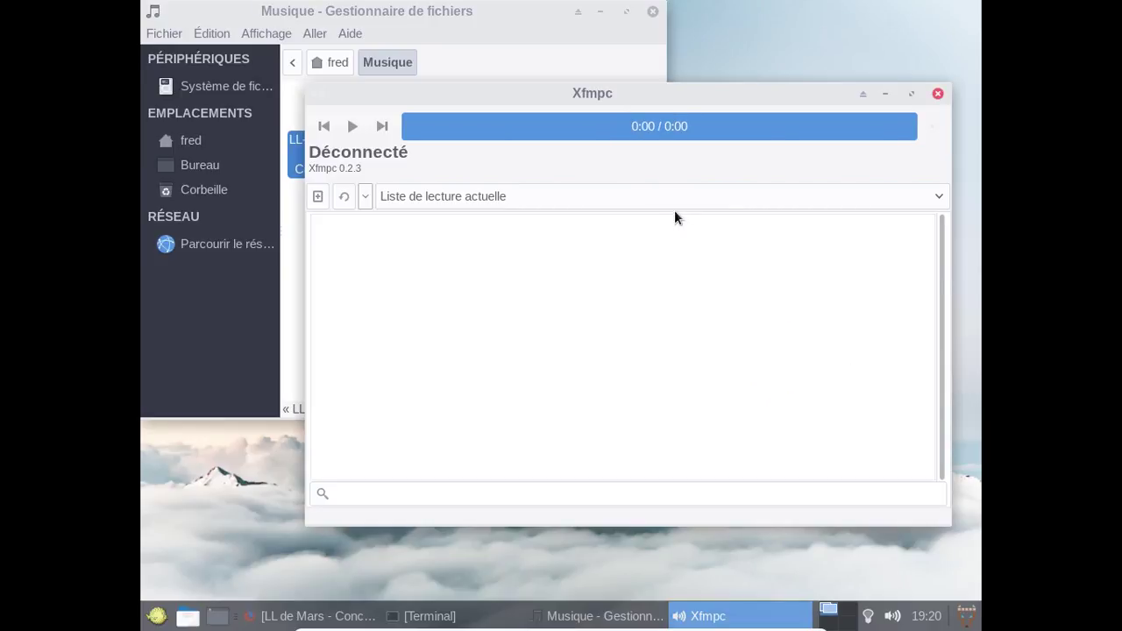
{"action": "left_click", "coordinate": [638, 193]}
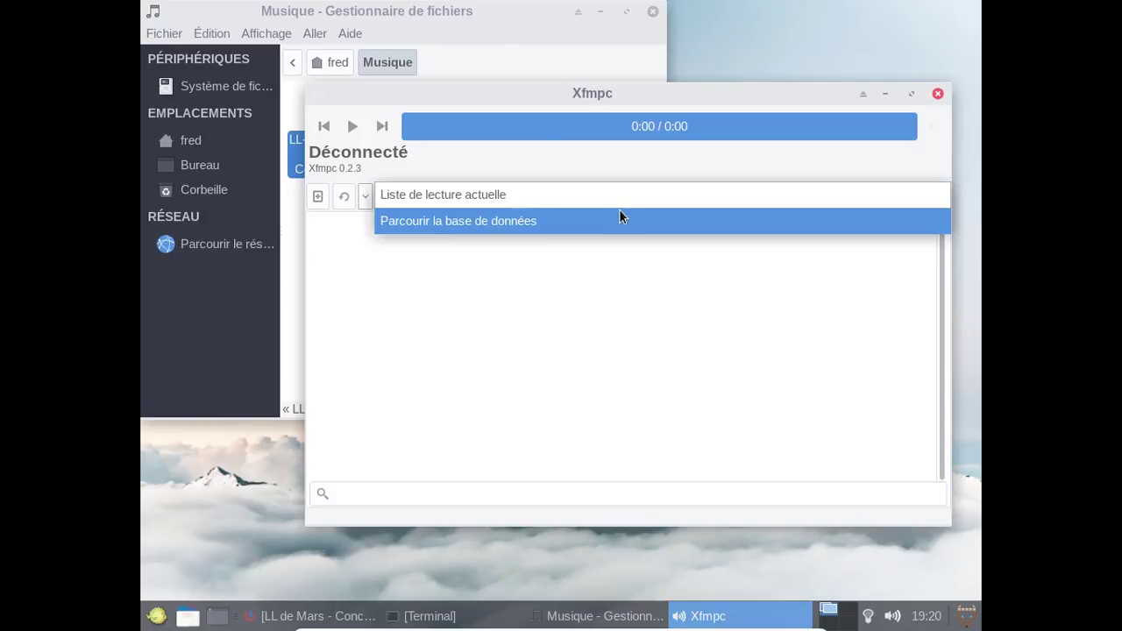
Switch Xfmpc to 'Parcourir la base de données' and enable 'Fermer la fenêtre dans la zone de notification'.
{"action": "left_click", "coordinate": [620, 216]}
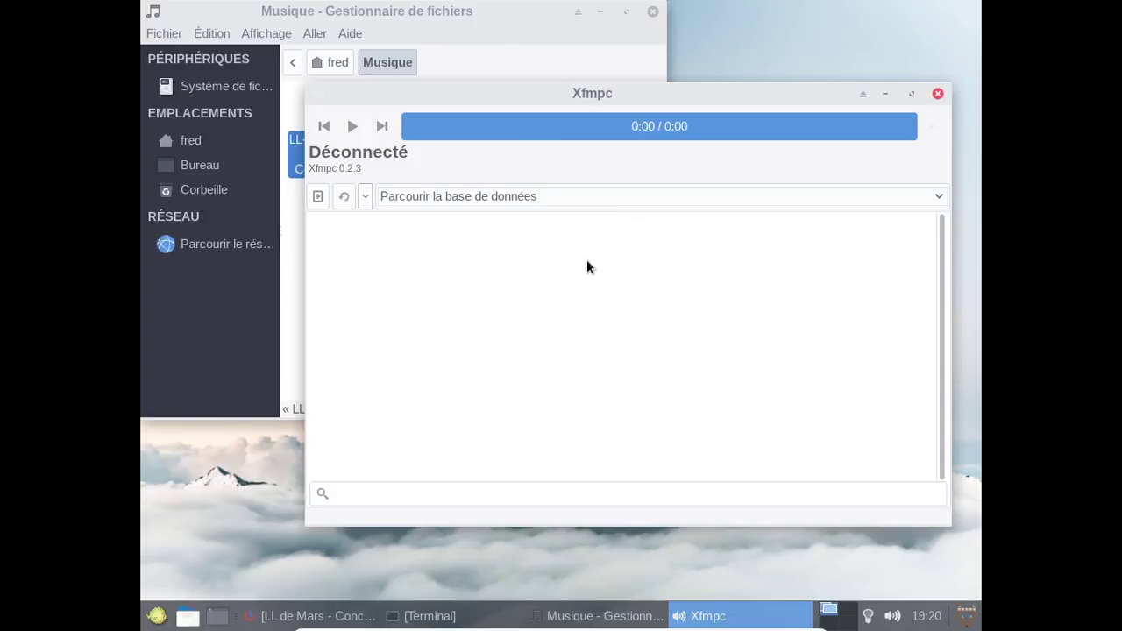
{"action": "left_click", "coordinate": [365, 197]}
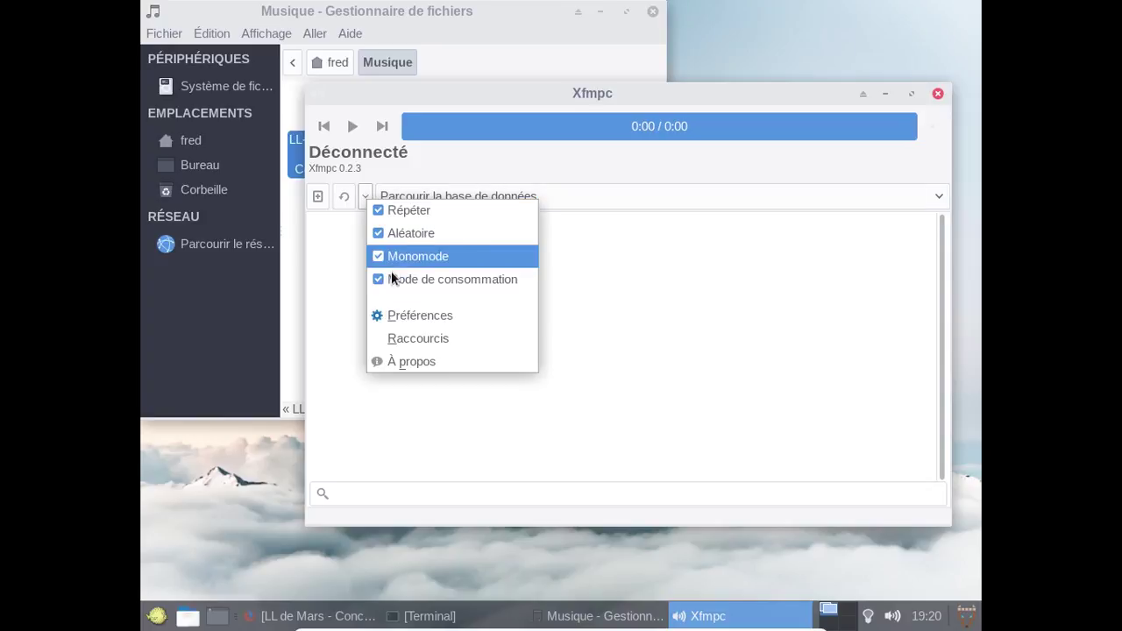
{"action": "left_click", "coordinate": [405, 319]}
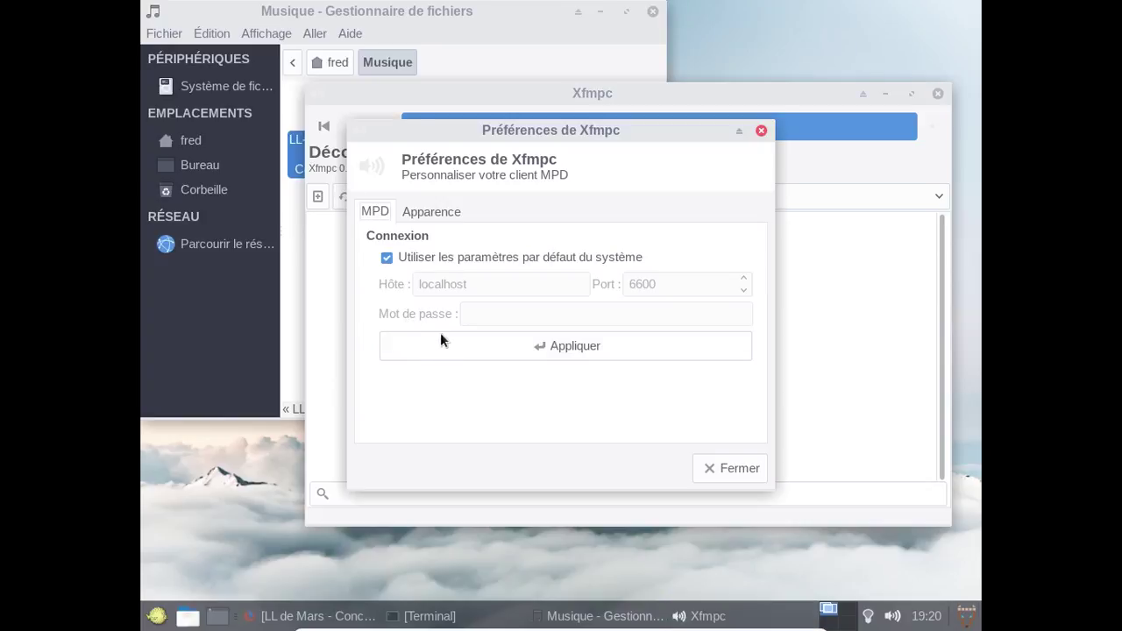
{"action": "left_click", "coordinate": [418, 219]}
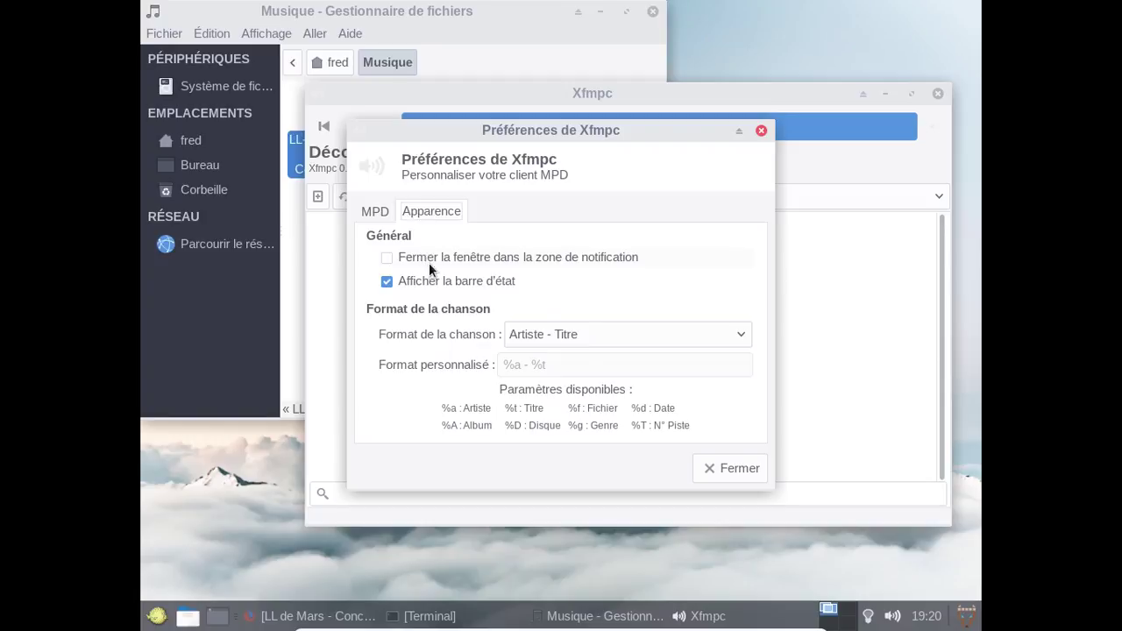
{"action": "left_click", "coordinate": [502, 268]}
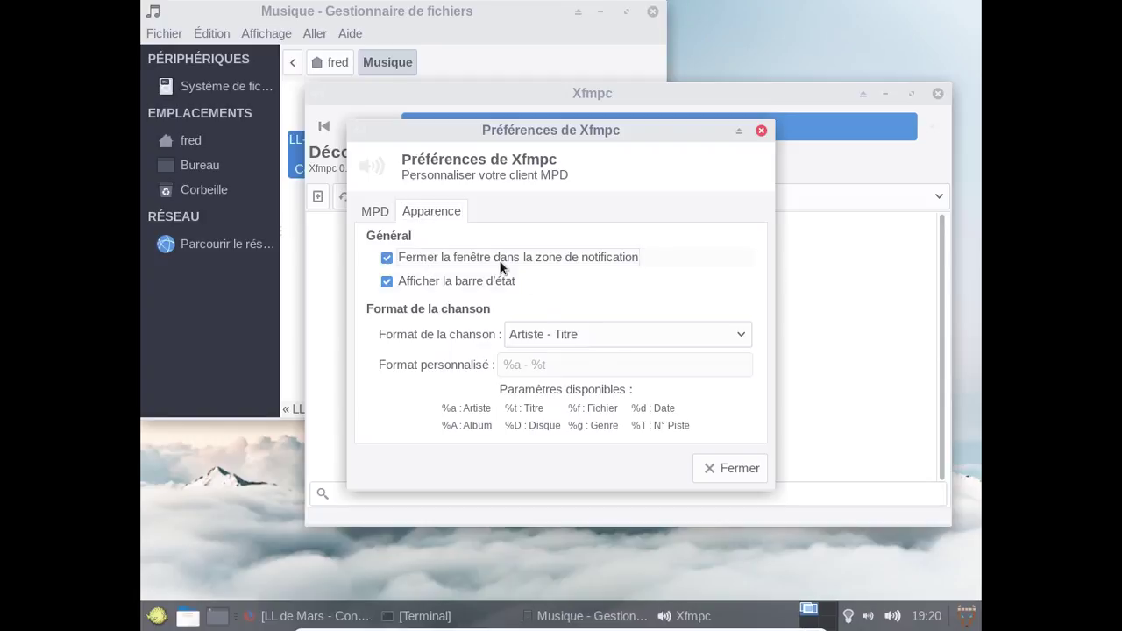
{"action": "left_click", "coordinate": [747, 475]}
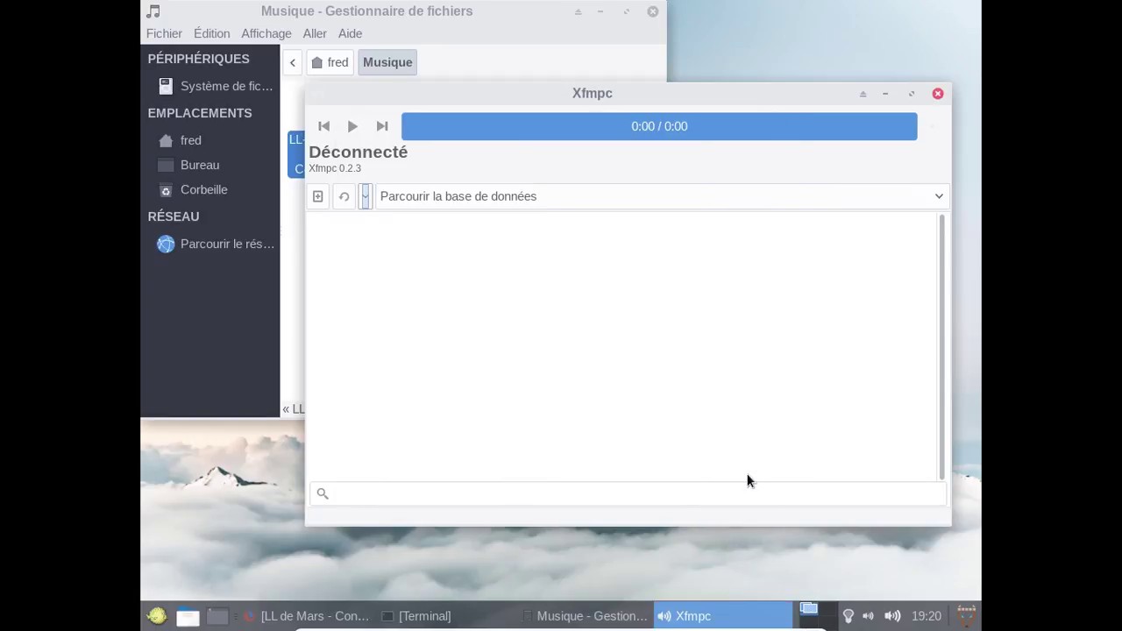
Open the LL-de-Mars - 2007 - Concertino folder and select its three mp3 tracks.
{"action": "left_click", "coordinate": [294, 240]}
{"action": "double_click", "coordinate": [302, 156]}
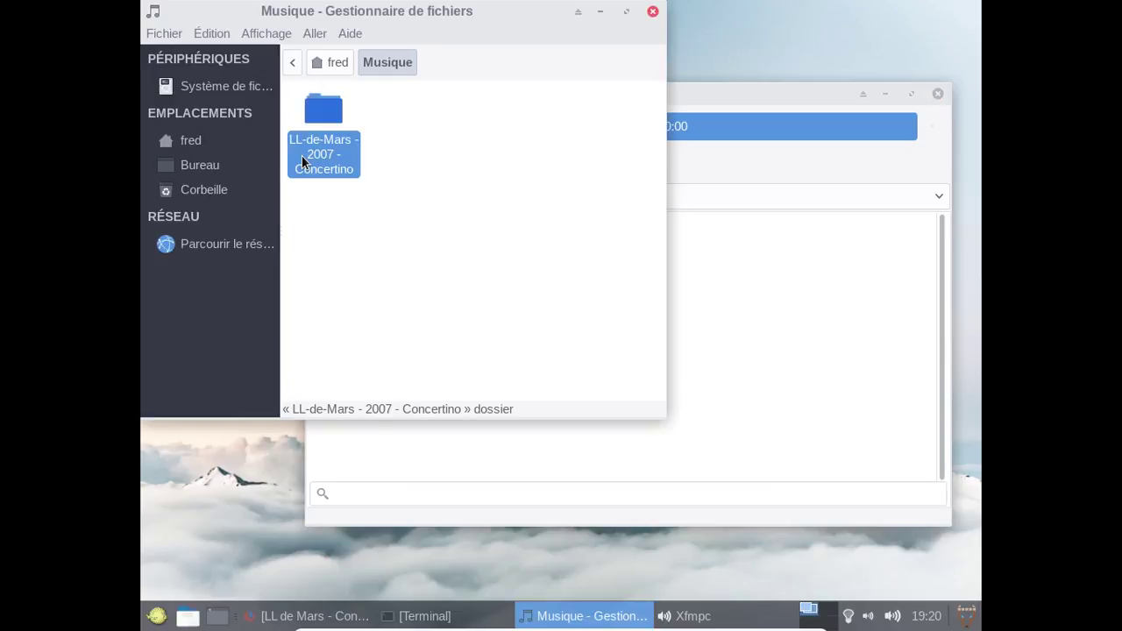
{"action": "left_click", "coordinate": [318, 153]}
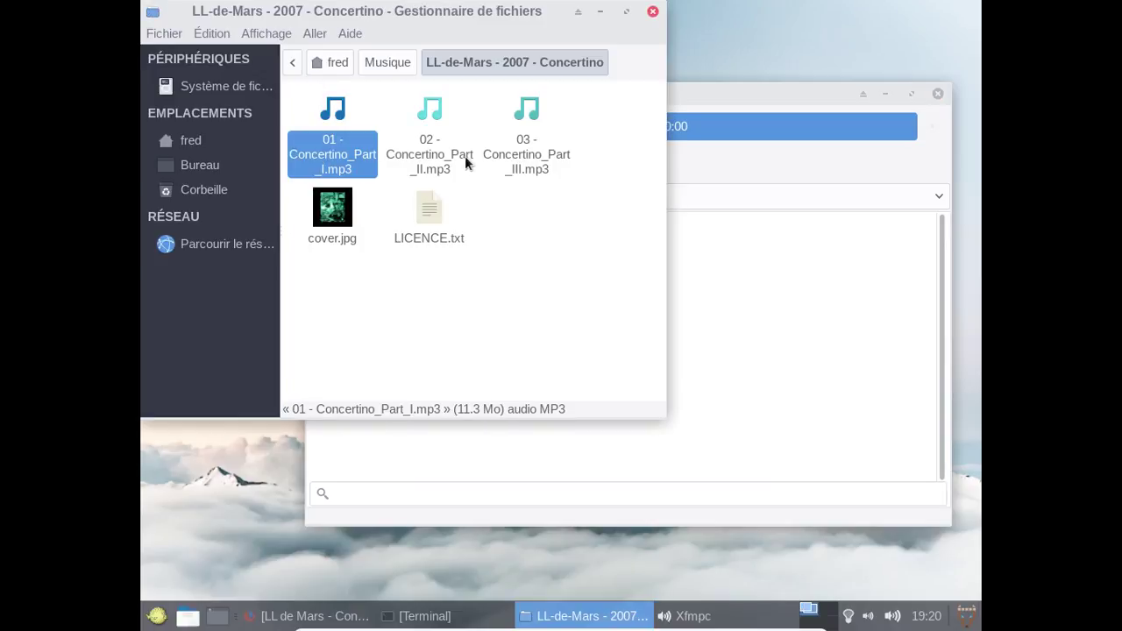
{"action": "left_click", "coordinate": [541, 166], "text": "shift"}
{"action": "right_click", "coordinate": [541, 165]}
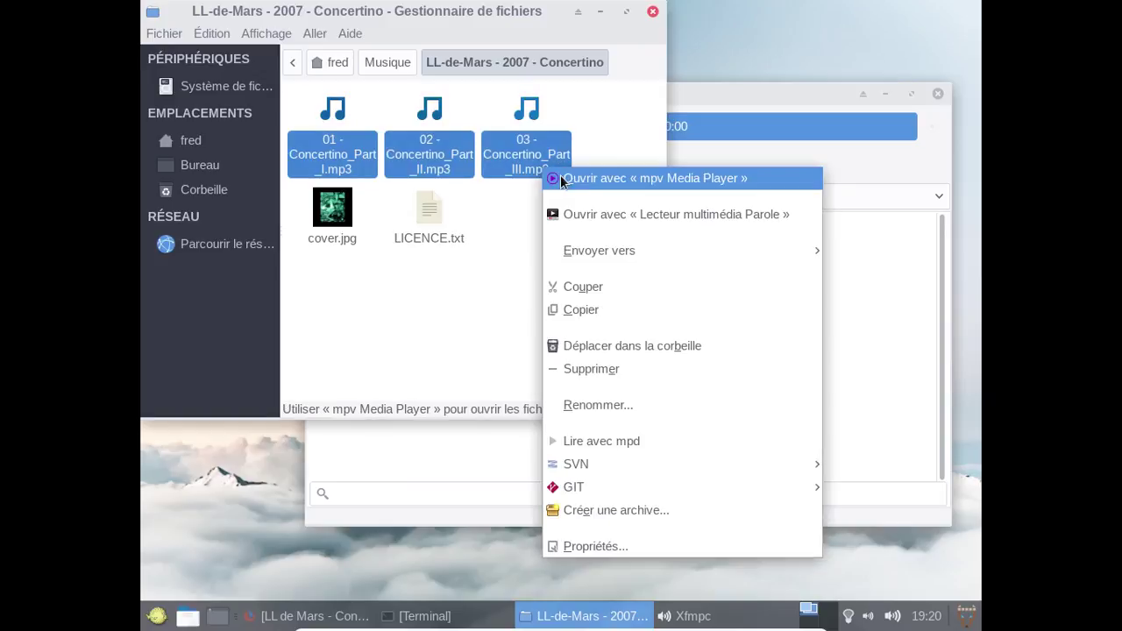
{"action": "mouse_move", "coordinate": [614, 250]}
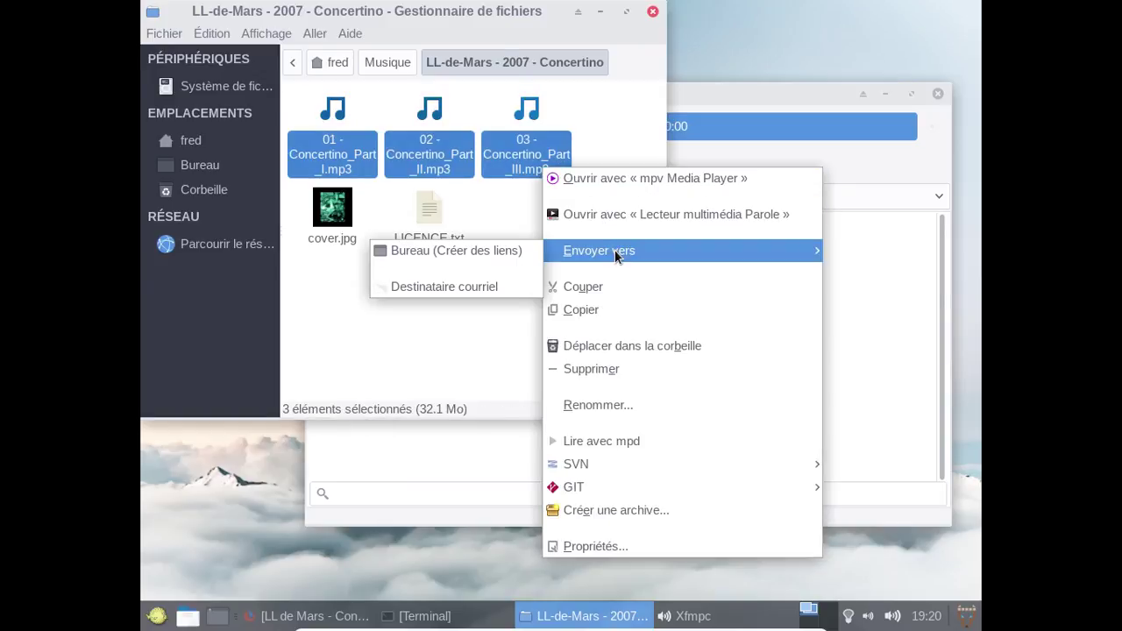
{"action": "left_click", "coordinate": [466, 332]}
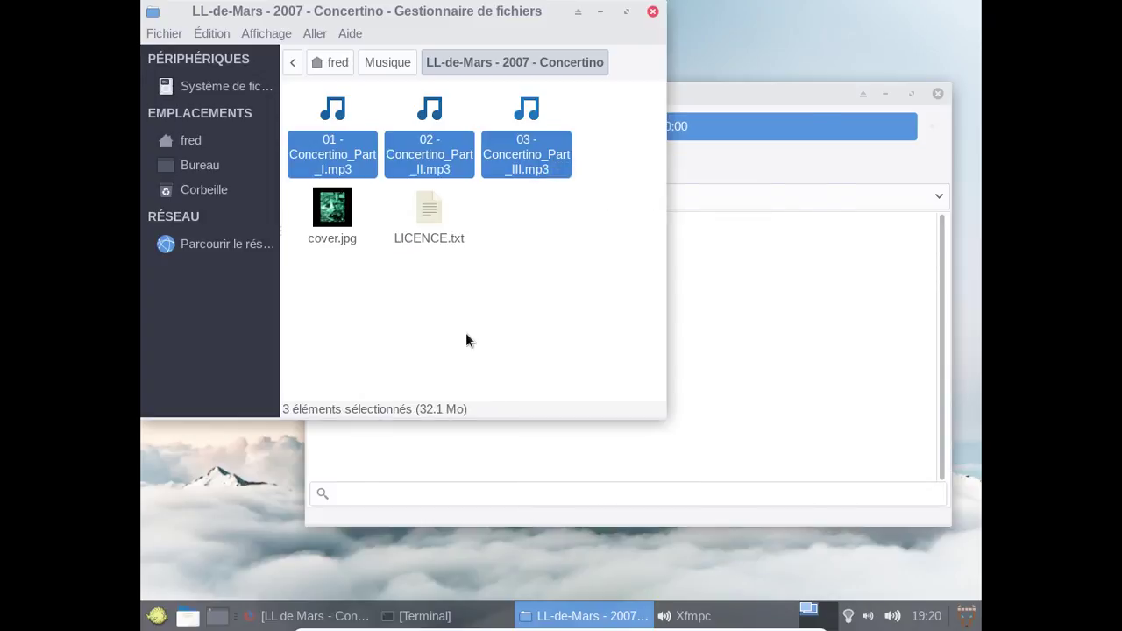
Select the three mp3 tracks together and drop them onto Xfmpc's empty playlist.
{"action": "left_click_drag", "start_coordinate": [317, 127], "coordinate": [868, 302]}
{"action": "left_click", "coordinate": [478, 210]}
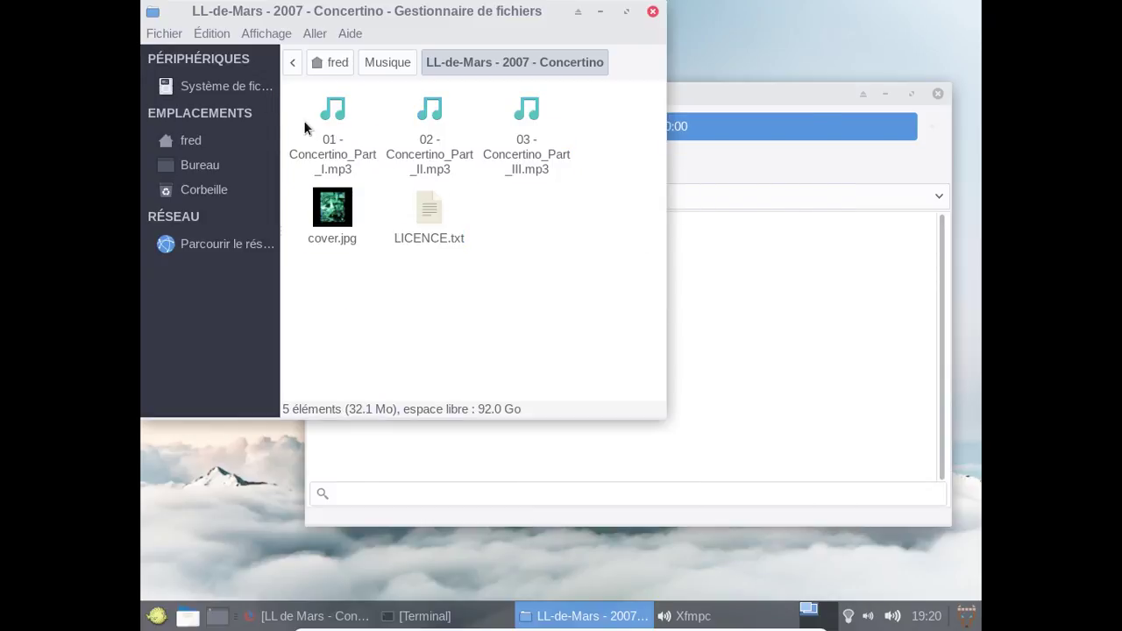
{"action": "left_click_drag", "start_coordinate": [304, 120], "coordinate": [781, 298]}
{"action": "left_click", "coordinate": [526, 121], "text": "shift"}
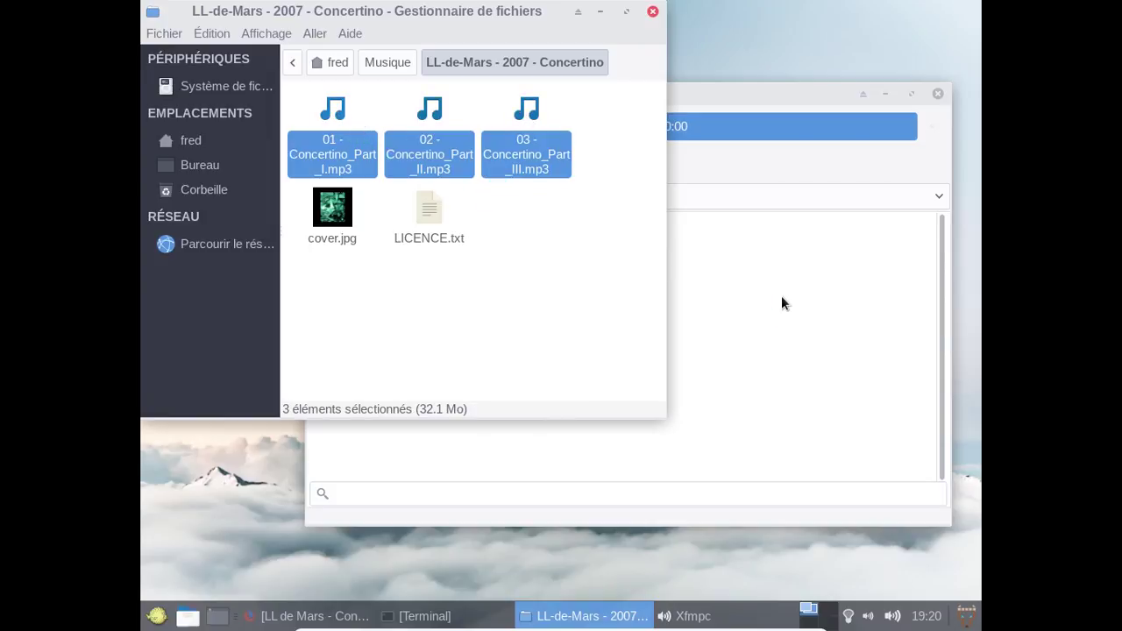
{"action": "left_click", "coordinate": [781, 296]}
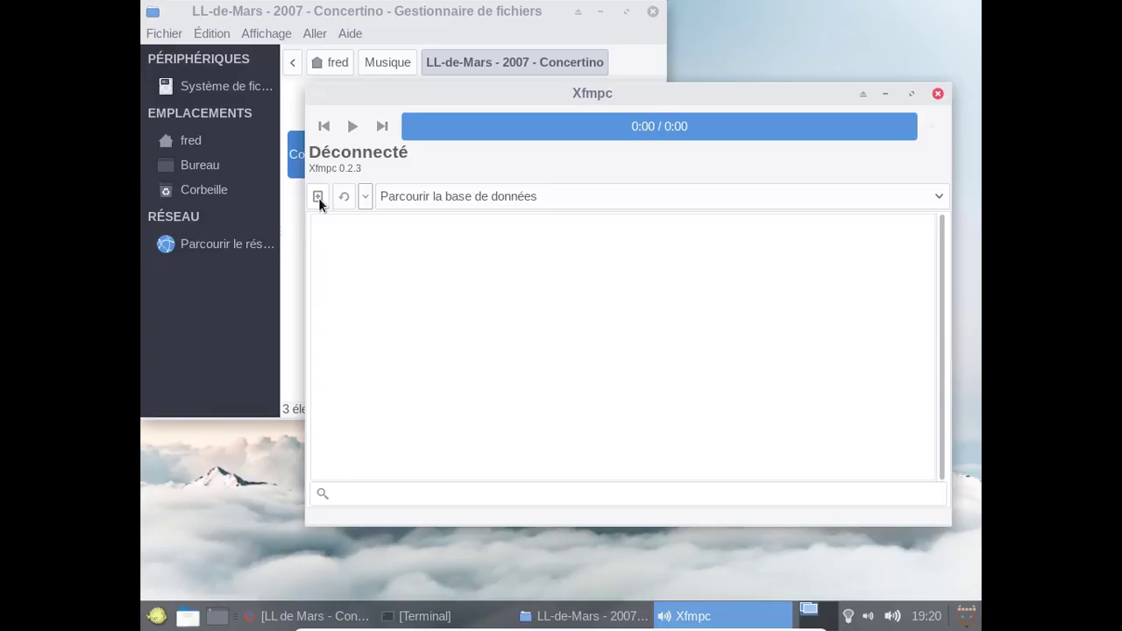
In Xfmpc Préférences, untick the default settings, use localhost port 6600, and enter the MPD password.
{"action": "left_click", "coordinate": [365, 196]}
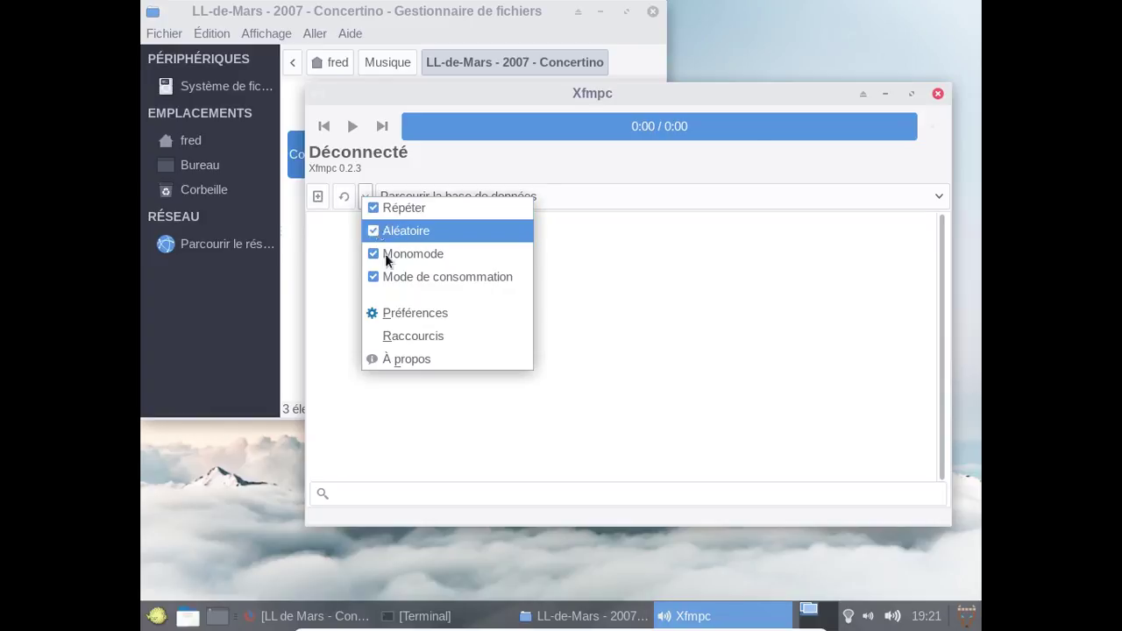
{"action": "left_click", "coordinate": [409, 313]}
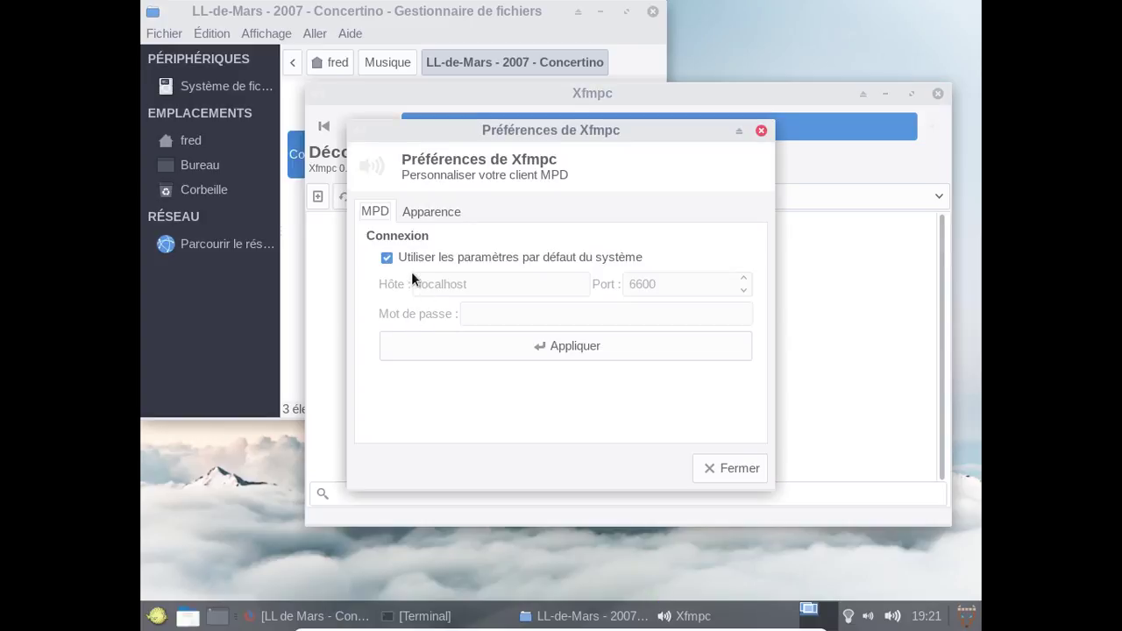
{"action": "left_click", "coordinate": [530, 358]}
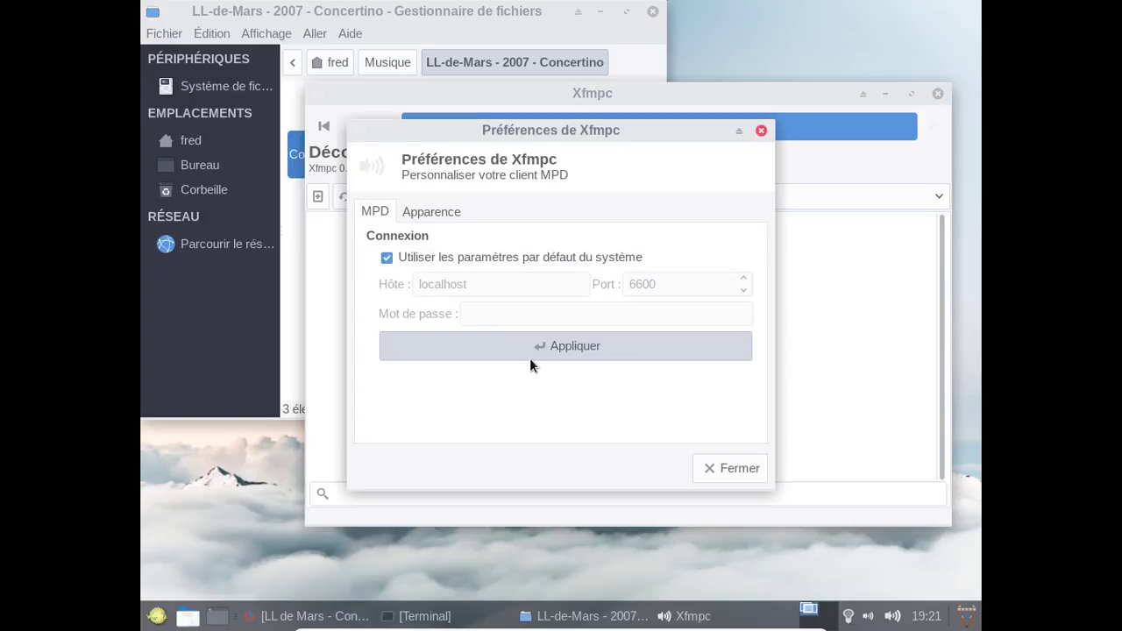
{"action": "left_click", "coordinate": [479, 258]}
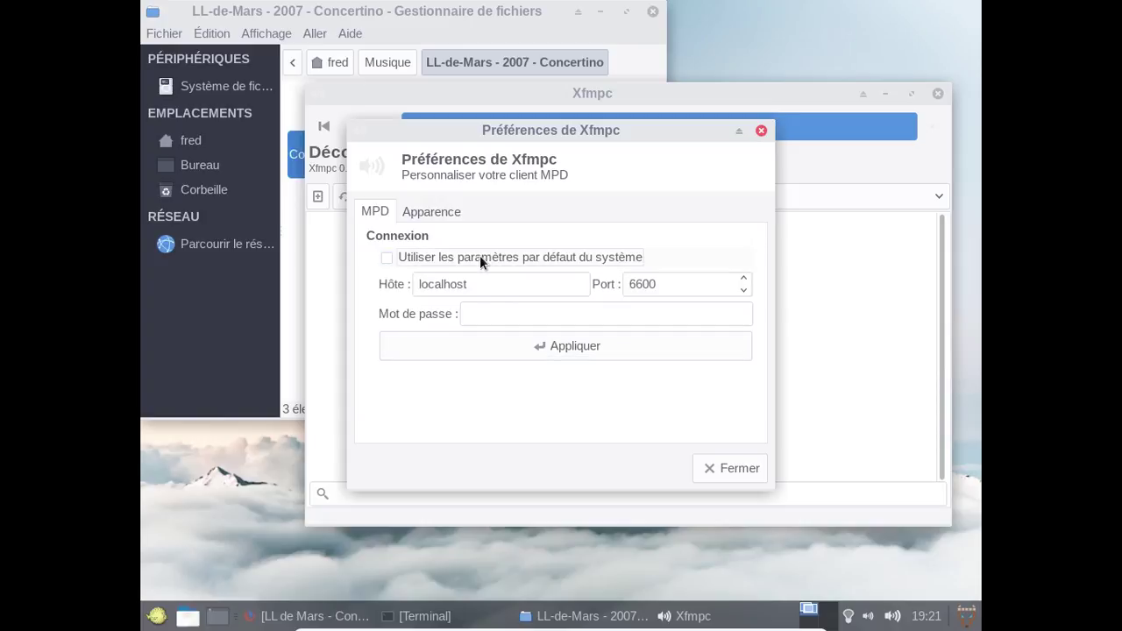
{"action": "left_click", "coordinate": [517, 342]}
{"action": "left_click", "coordinate": [496, 314]}
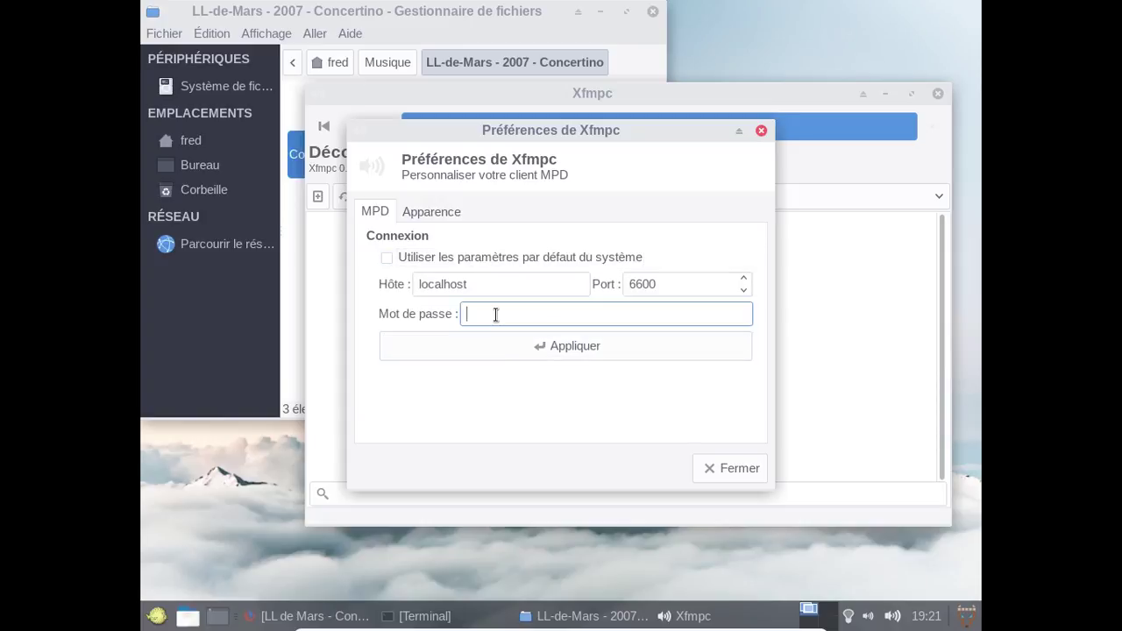
{"action": "type", "text": "a1234567"}
{"action": "left_click", "coordinate": [596, 353]}
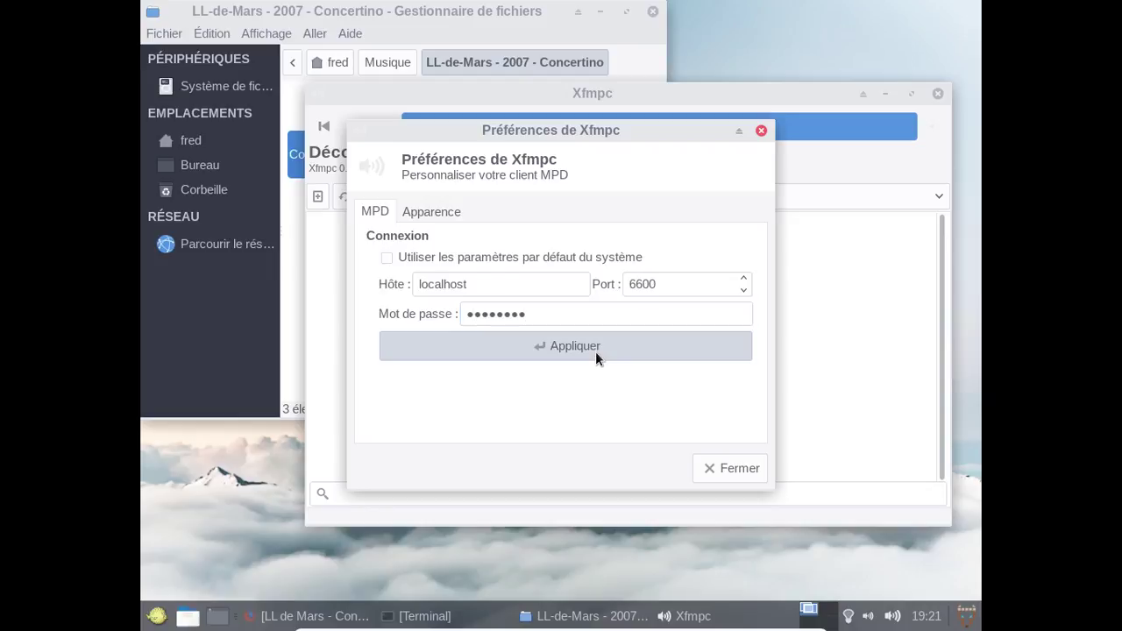
{"action": "left_click", "coordinate": [730, 474]}
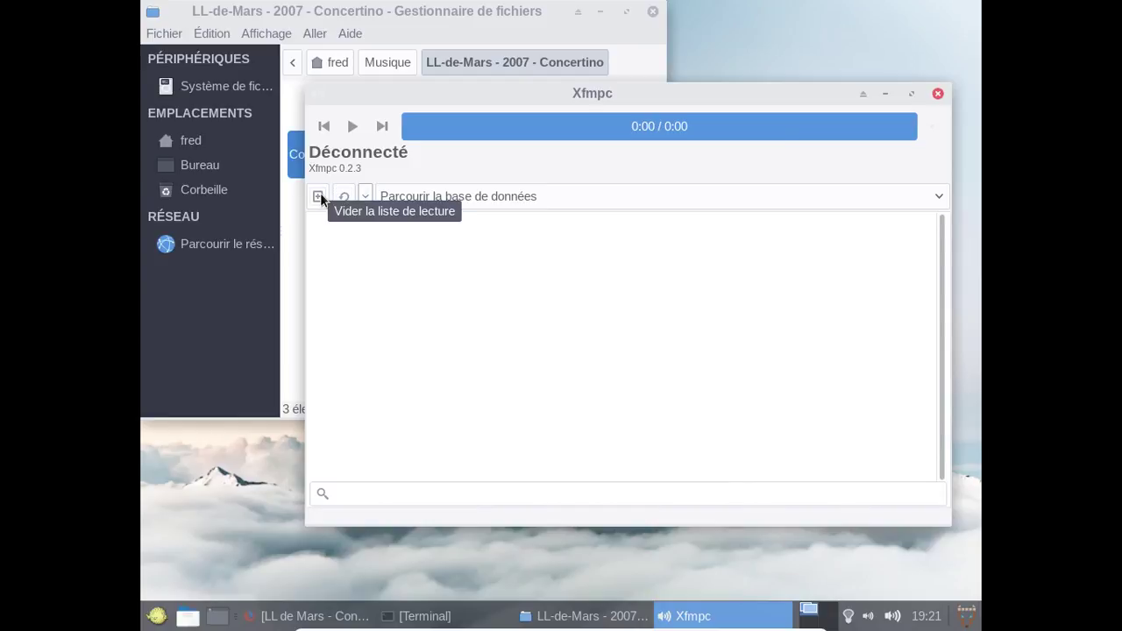
View Xfmpc's À propos information for version 0.2.3 and close it.
{"action": "left_click", "coordinate": [366, 198]}
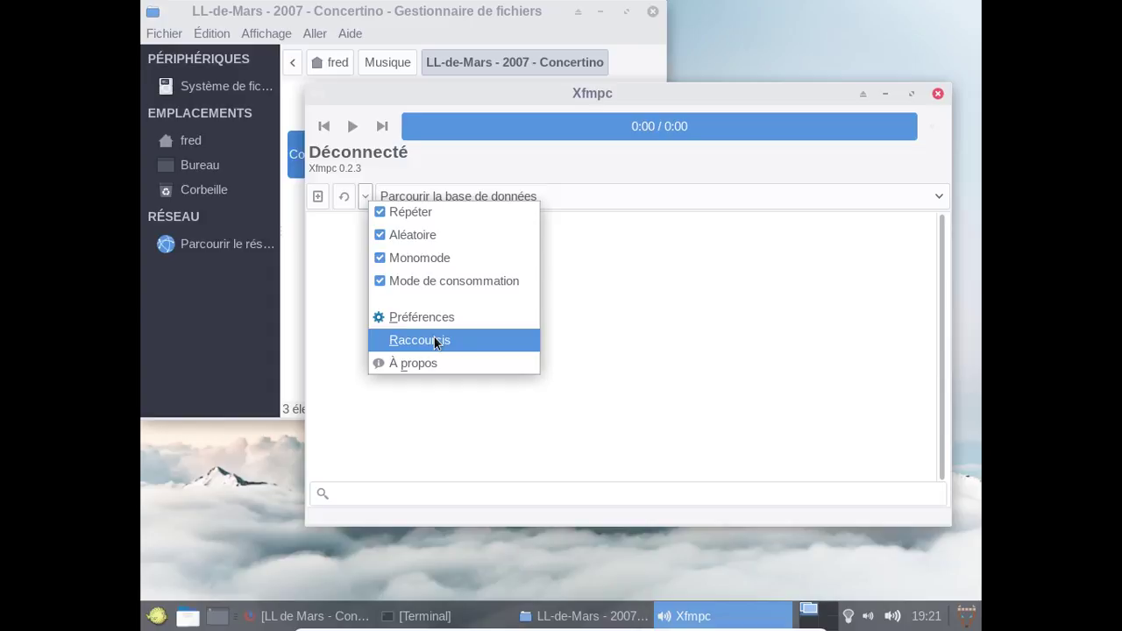
{"action": "left_click", "coordinate": [428, 363]}
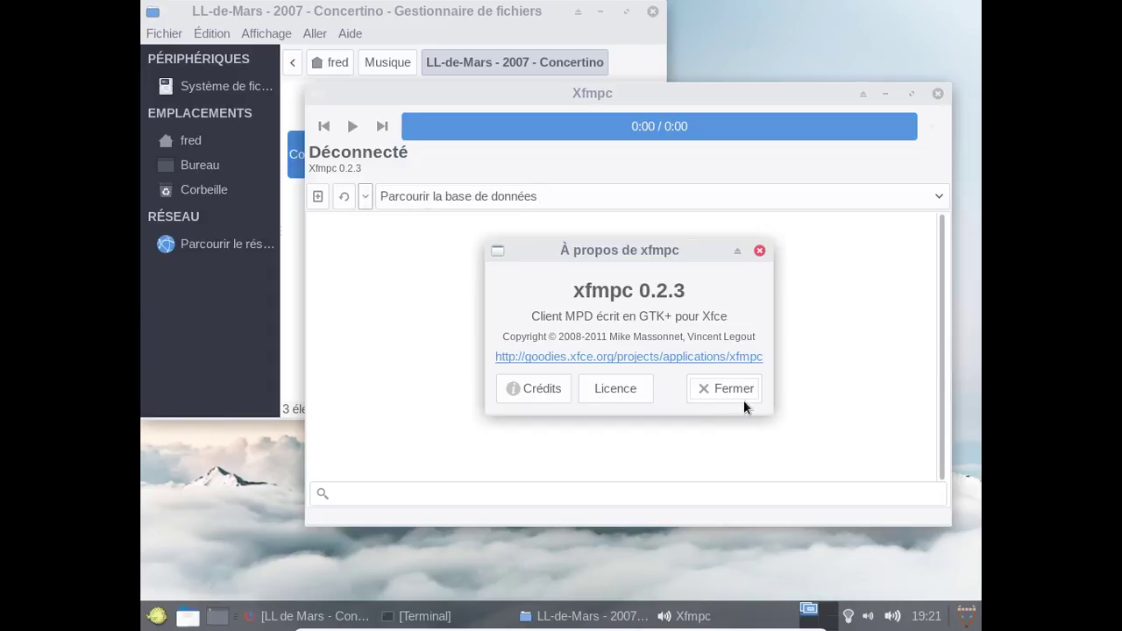
{"action": "left_click", "coordinate": [732, 391]}
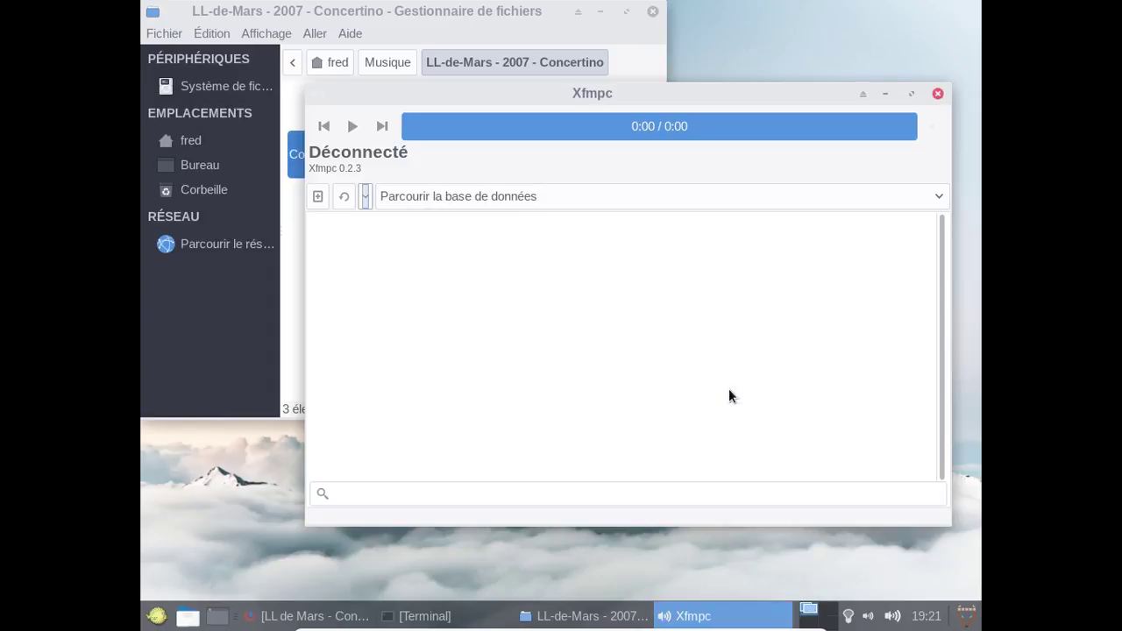
Close Xfmpc and open the three selected Concertino mp3 tracks in Parole from Thunar.
{"action": "left_click", "coordinate": [937, 94]}
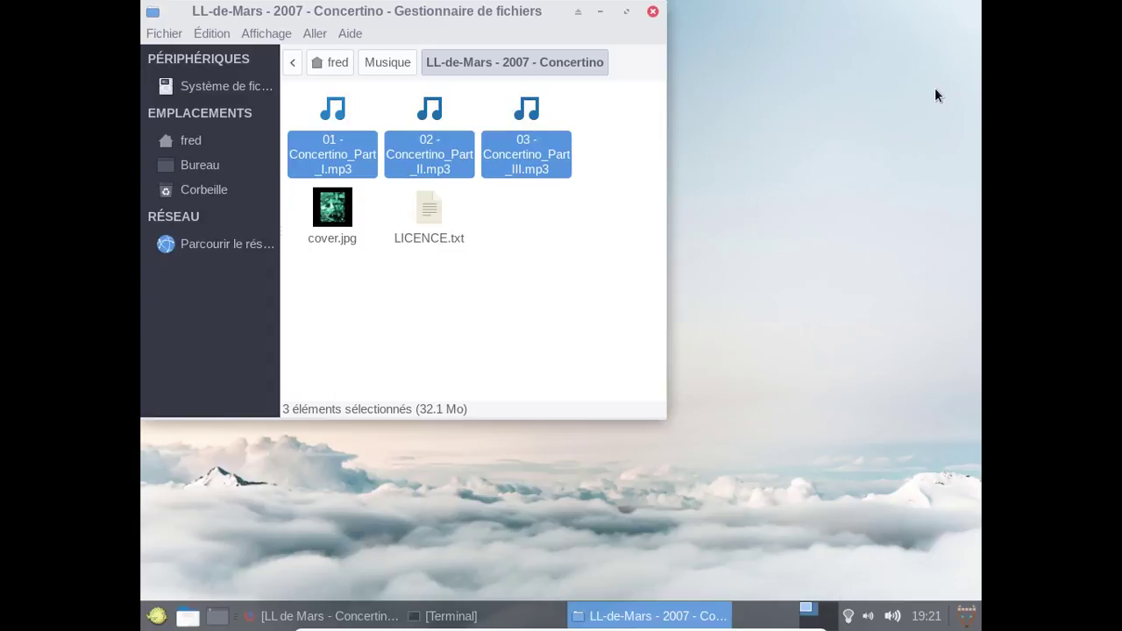
{"action": "right_click", "coordinate": [329, 141]}
{"action": "left_click", "coordinate": [399, 180]}
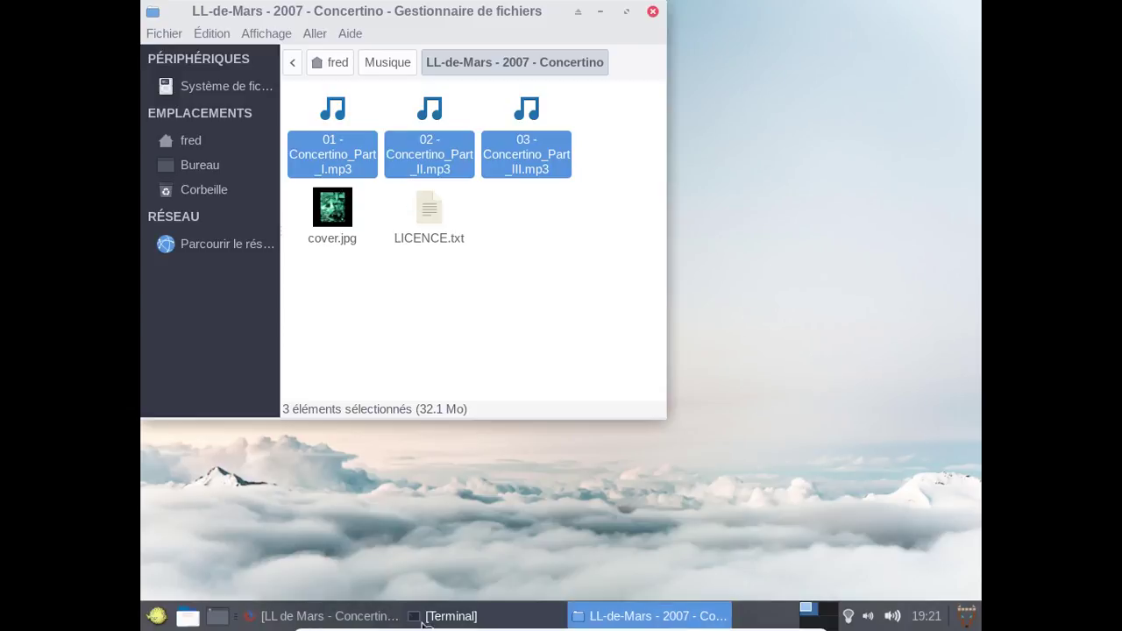
{"action": "left_click", "coordinate": [447, 616]}
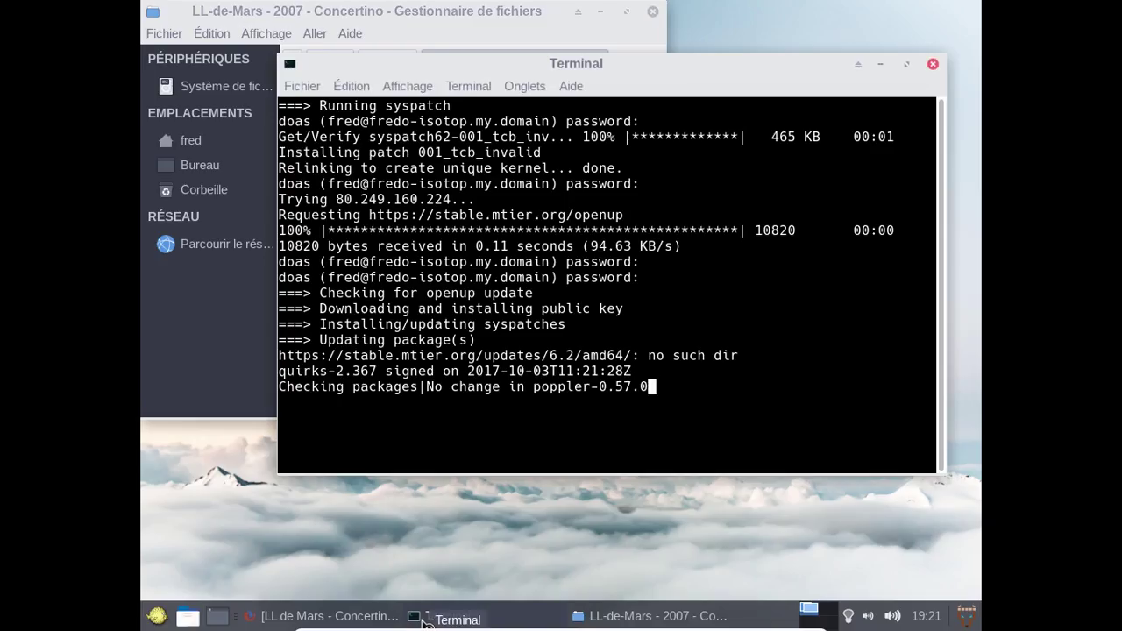
{"action": "left_click", "coordinate": [880, 64]}
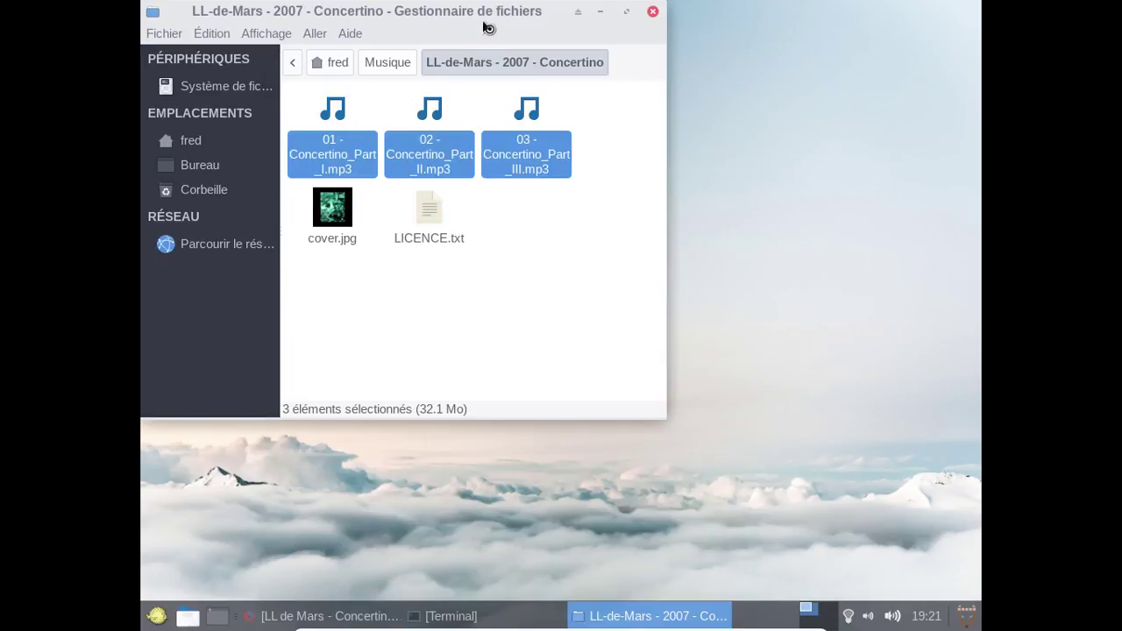
{"action": "left_click_drag", "start_coordinate": [471, 17], "coordinate": [641, 56]}
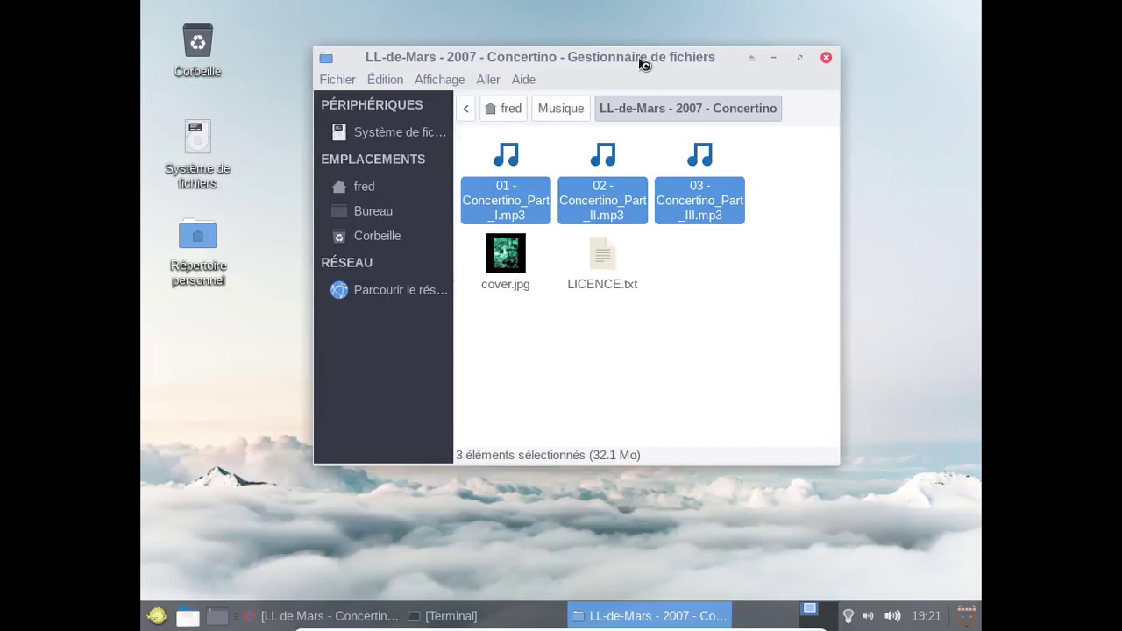
{"action": "key", "text": "Return"}
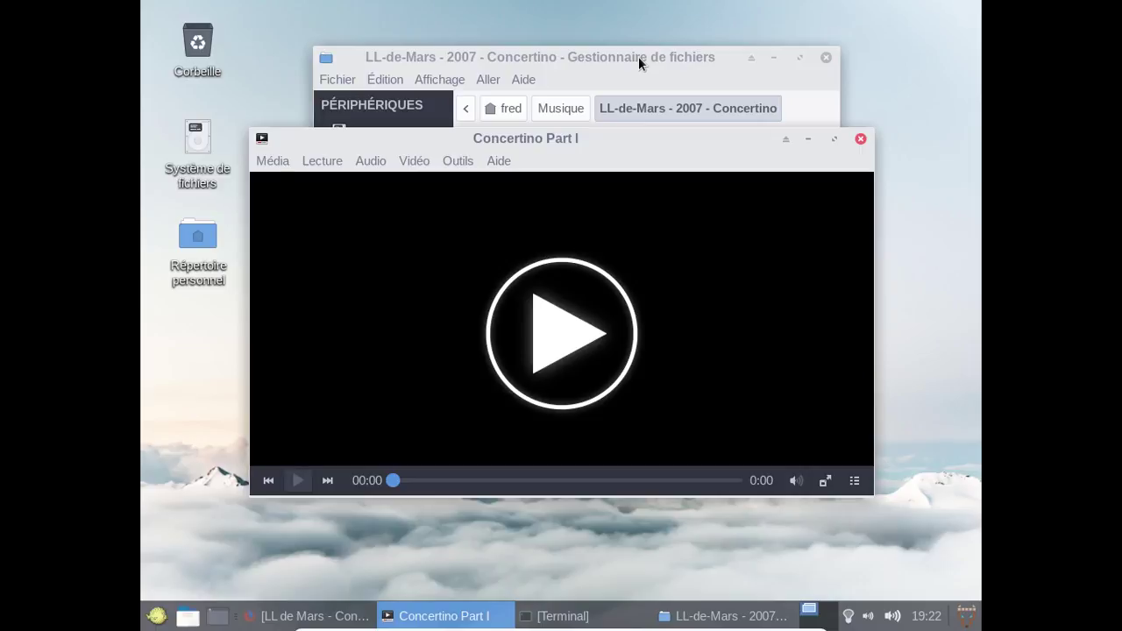
Dismiss the Xv playback error and enable the Icône de la zone de notification plugin in Outils > Greffons.
{"action": "left_click", "coordinate": [299, 482]}
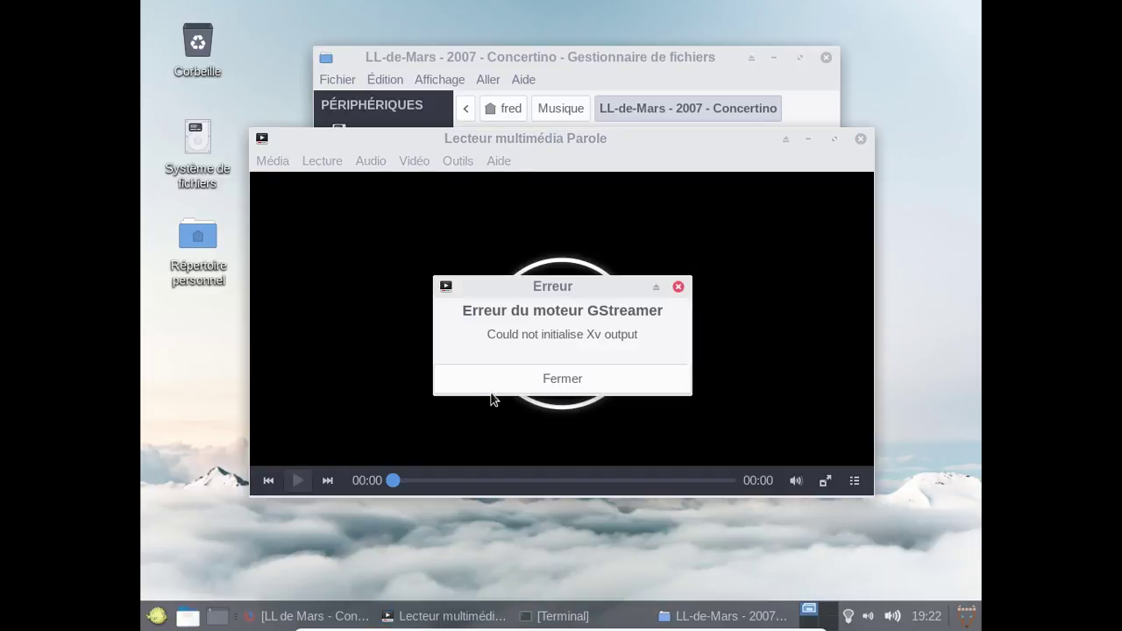
{"action": "left_click", "coordinate": [494, 389]}
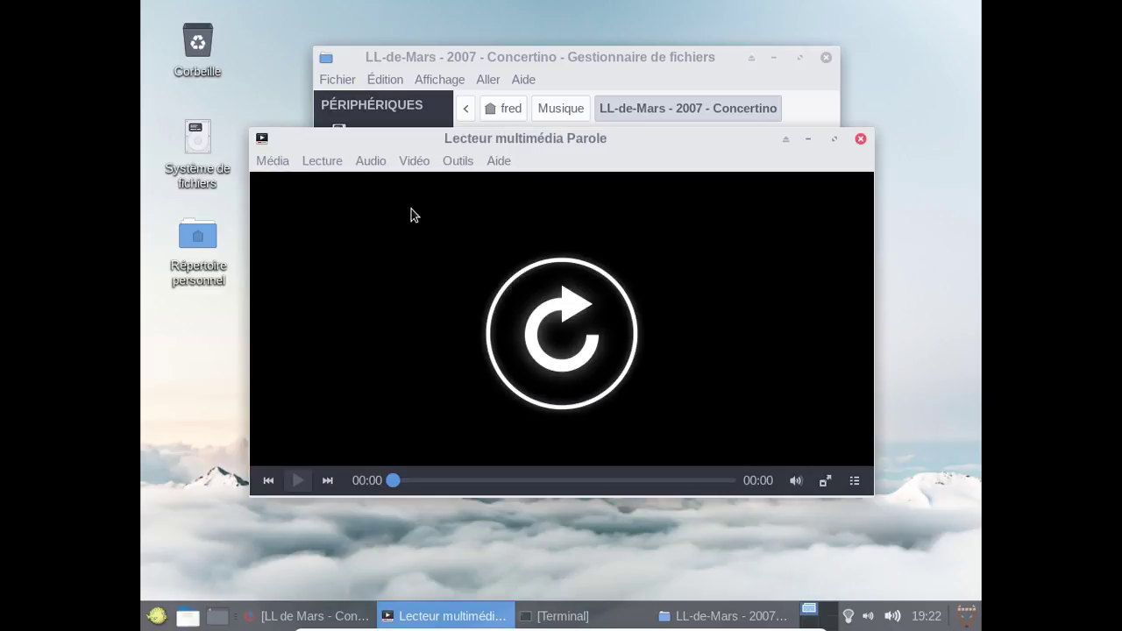
{"action": "left_click", "coordinate": [415, 162]}
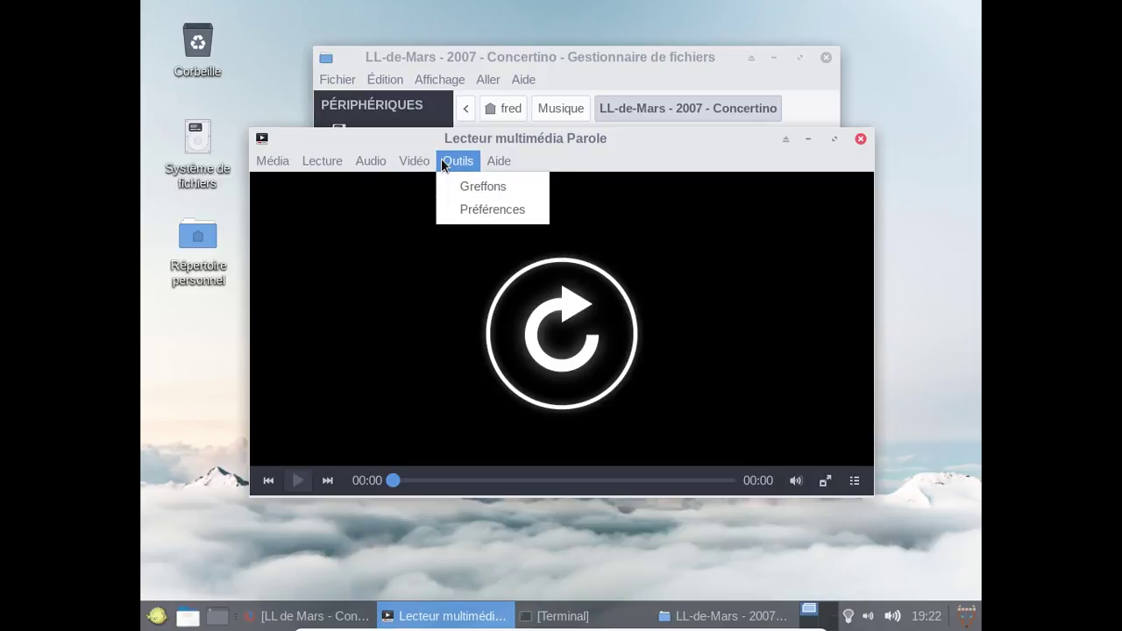
{"action": "left_click", "coordinate": [443, 163]}
{"action": "left_click", "coordinate": [443, 163]}
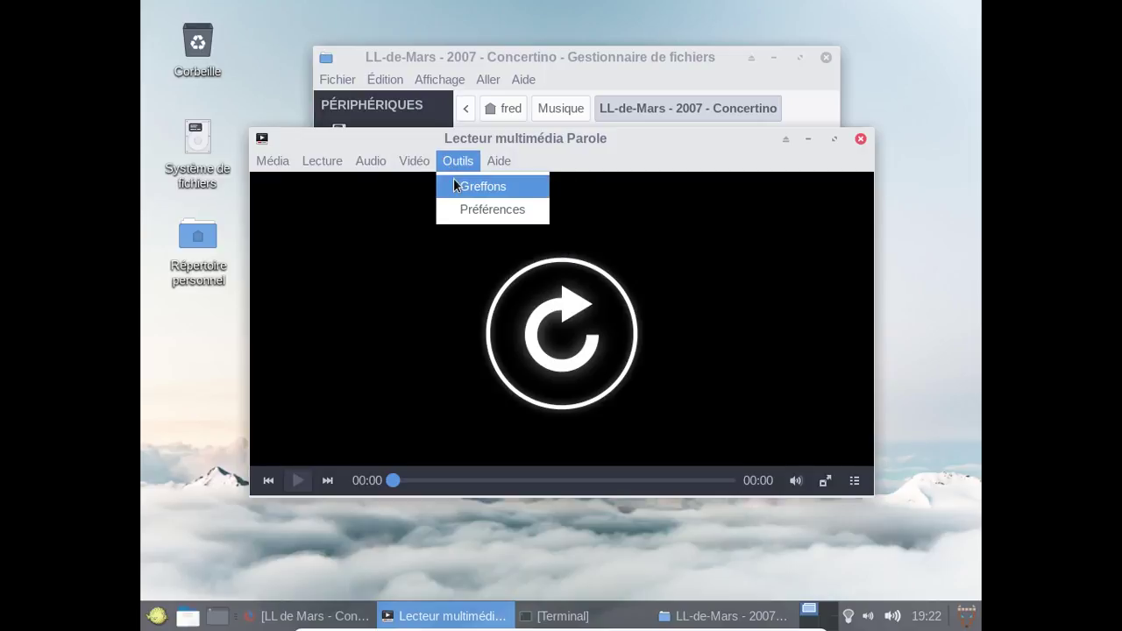
{"action": "left_click", "coordinate": [453, 185]}
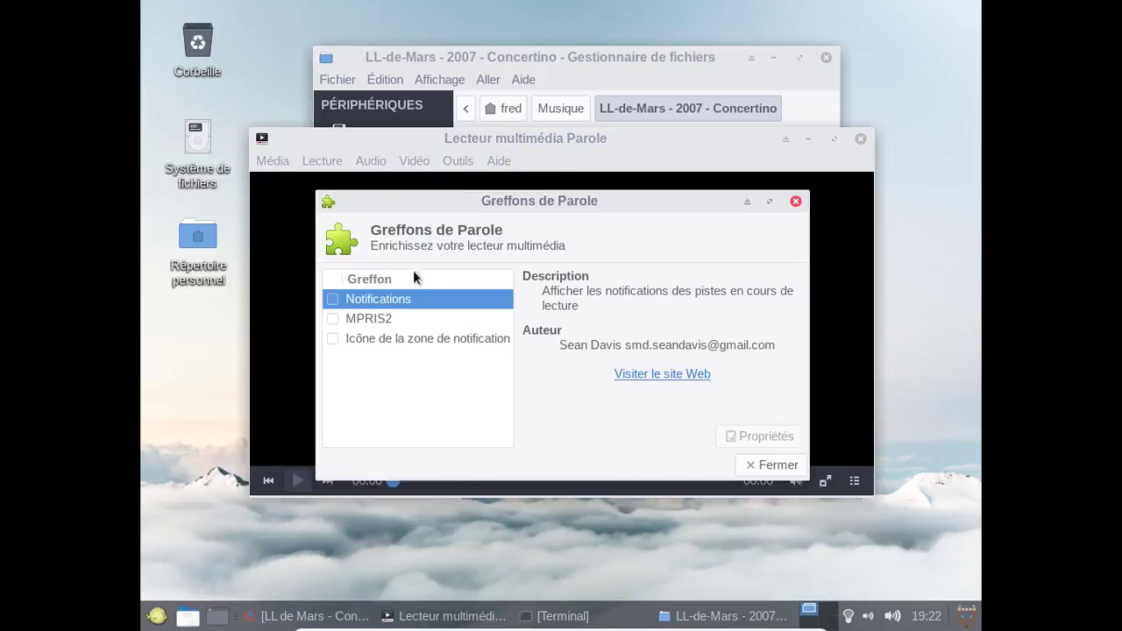
{"action": "left_click", "coordinate": [332, 340]}
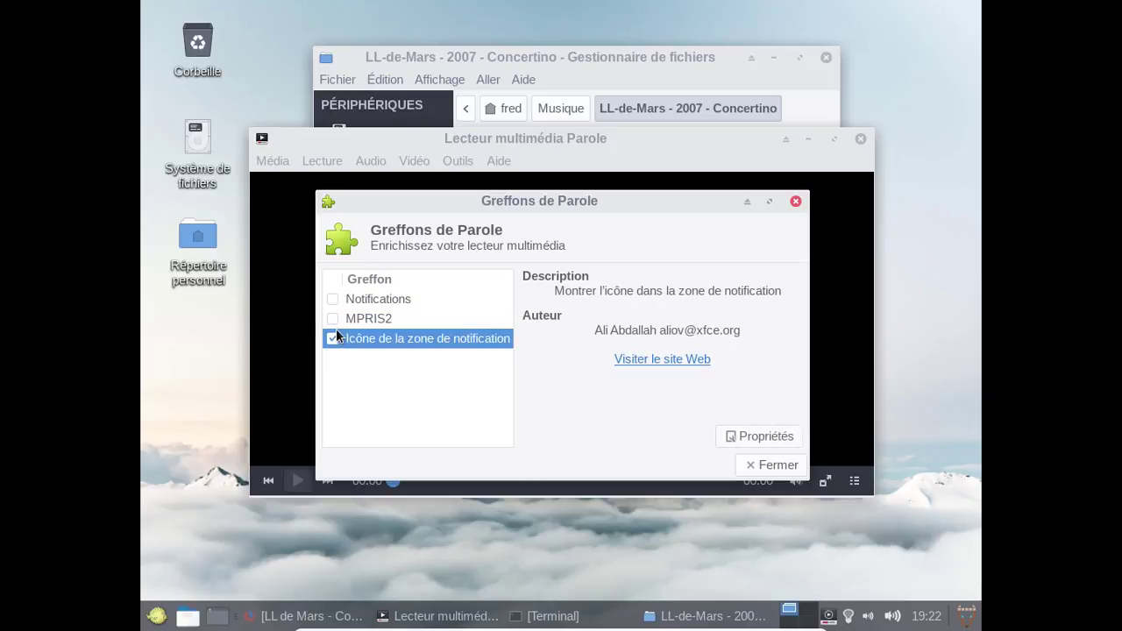
{"action": "left_click", "coordinate": [360, 320]}
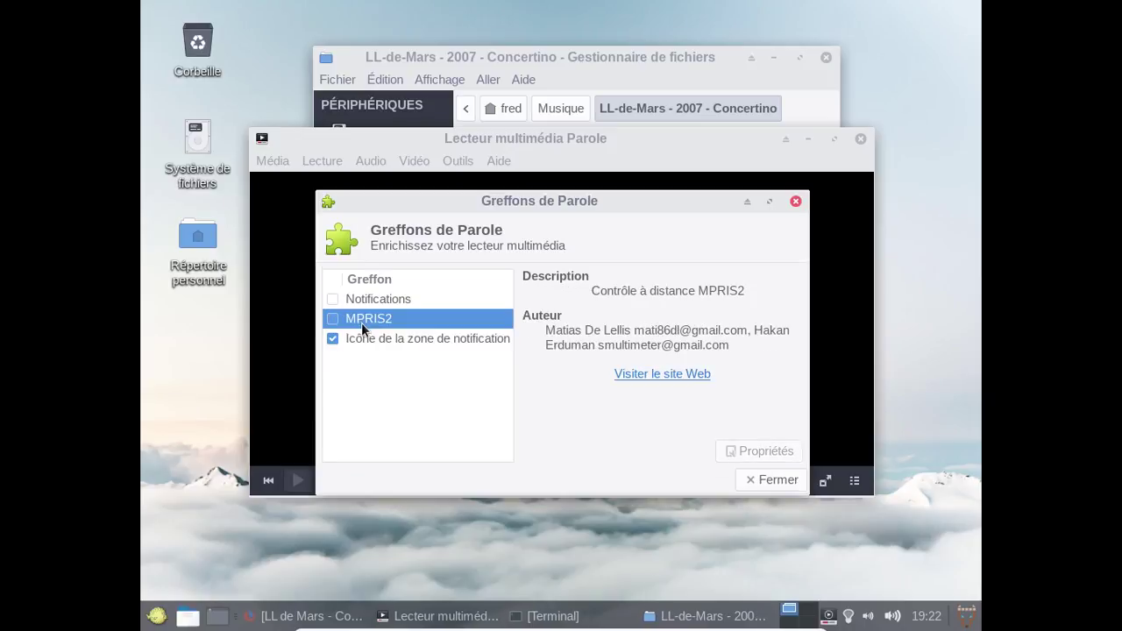
{"action": "left_click", "coordinate": [361, 299]}
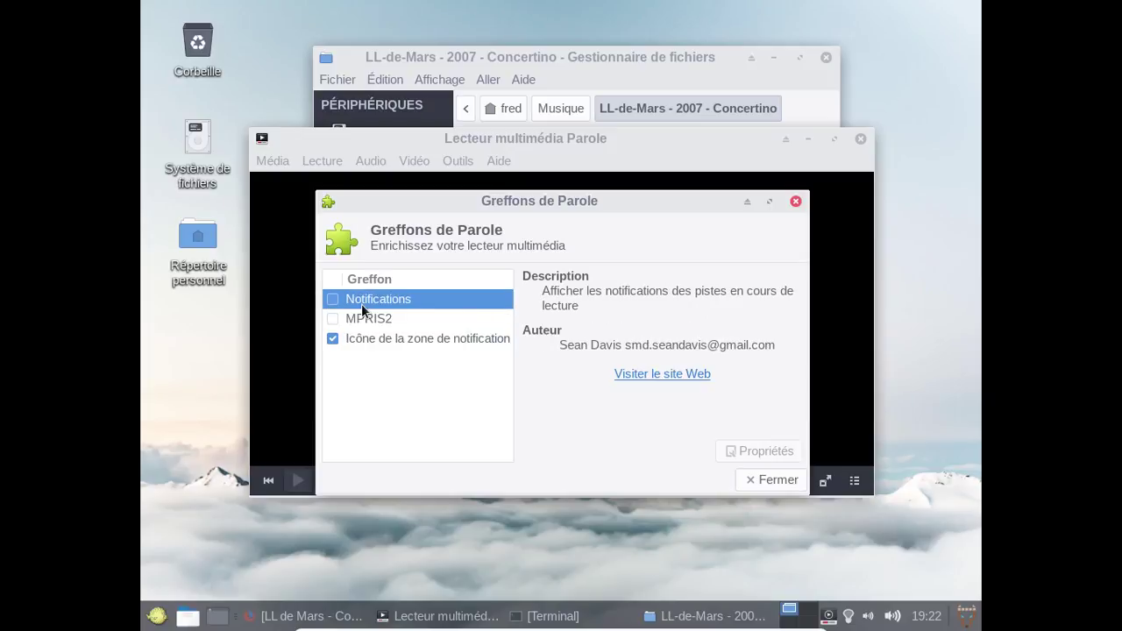
{"action": "left_click", "coordinate": [765, 478]}
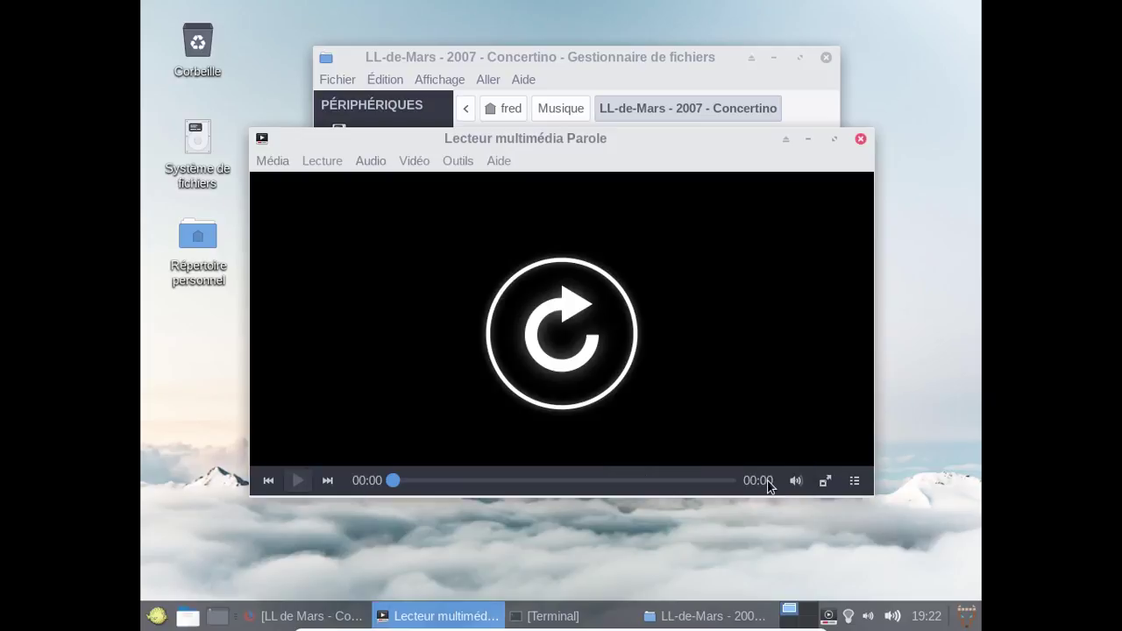
Show the playlist, play Concertino Part I, and dismiss the Xv output error.
{"action": "left_click", "coordinate": [853, 482]}
{"action": "double_click", "coordinate": [789, 209]}
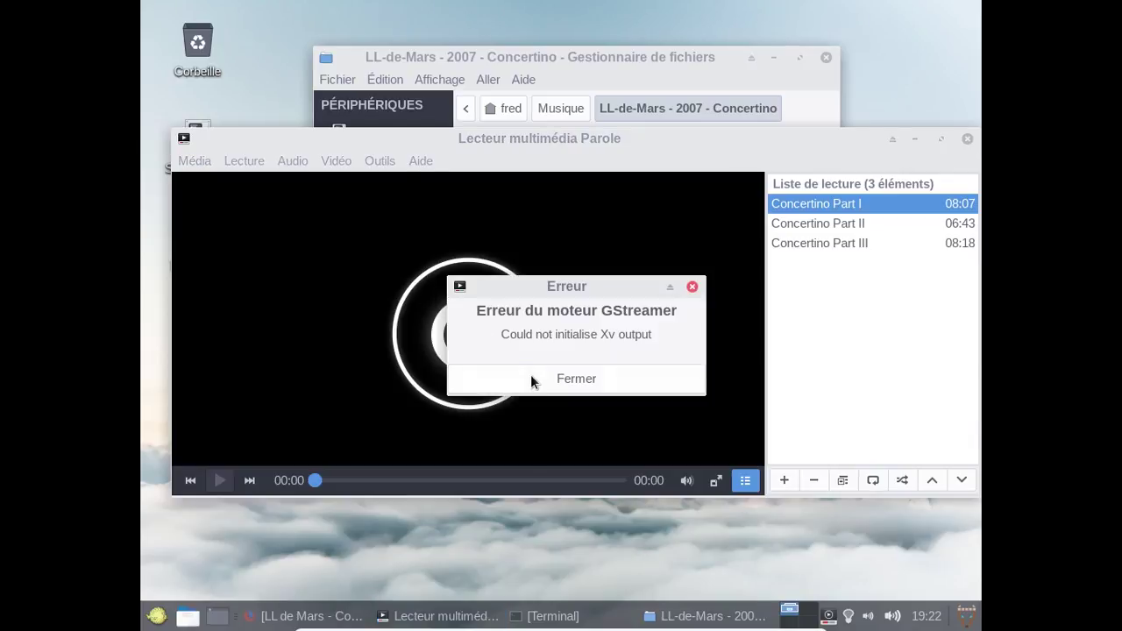
{"action": "left_click", "coordinate": [532, 379]}
Set Sortie vidéo to X Window System (sans Xv) on the Afficher tab of Parole's Préférences.
{"action": "left_click", "coordinate": [377, 161]}
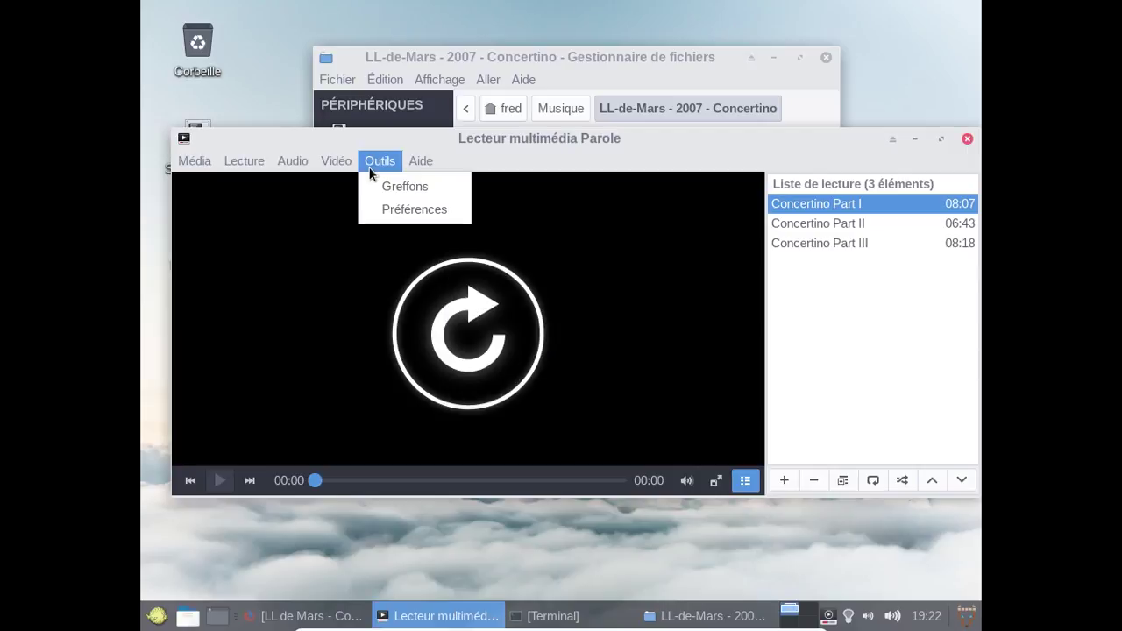
{"action": "left_click", "coordinate": [378, 208]}
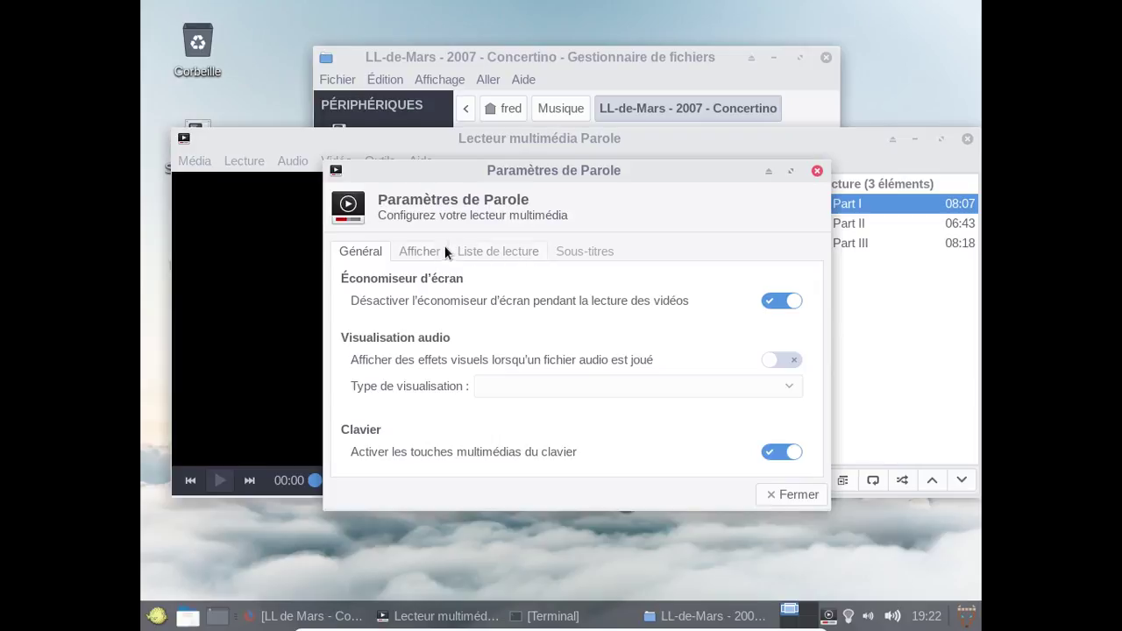
{"action": "left_click", "coordinate": [494, 253]}
{"action": "left_click", "coordinate": [592, 256]}
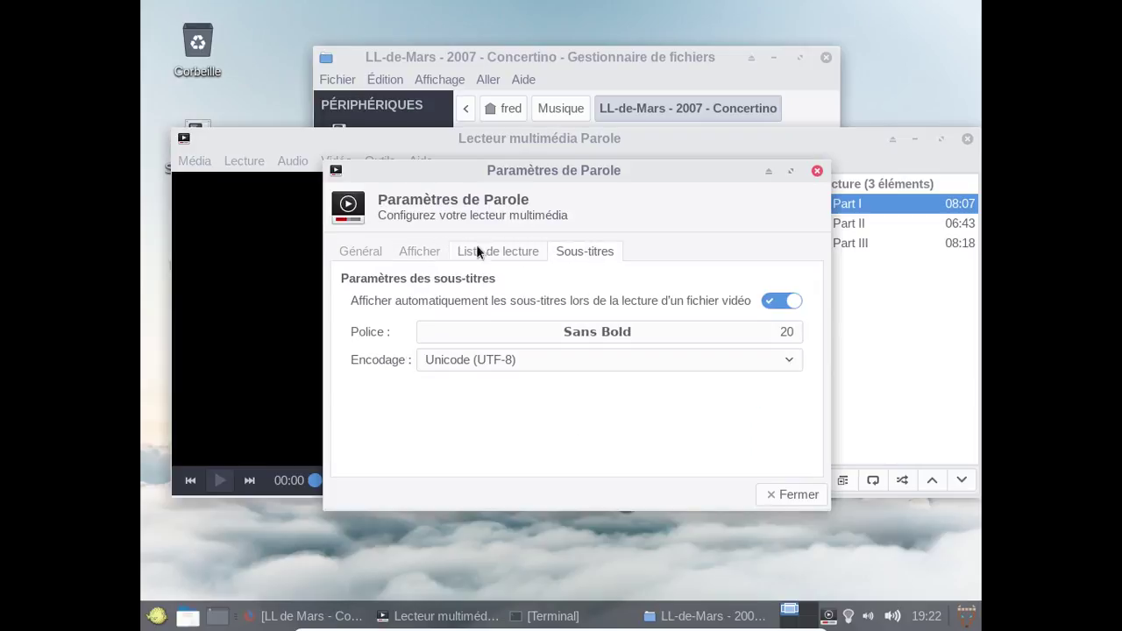
{"action": "left_click", "coordinate": [338, 261]}
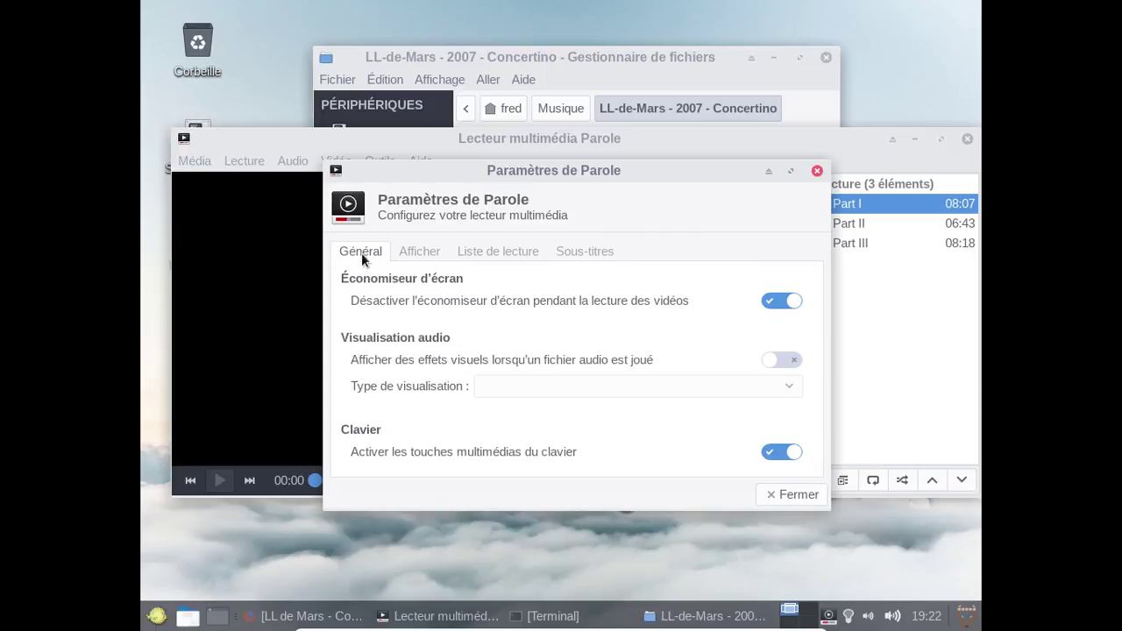
{"action": "left_click", "coordinate": [404, 250]}
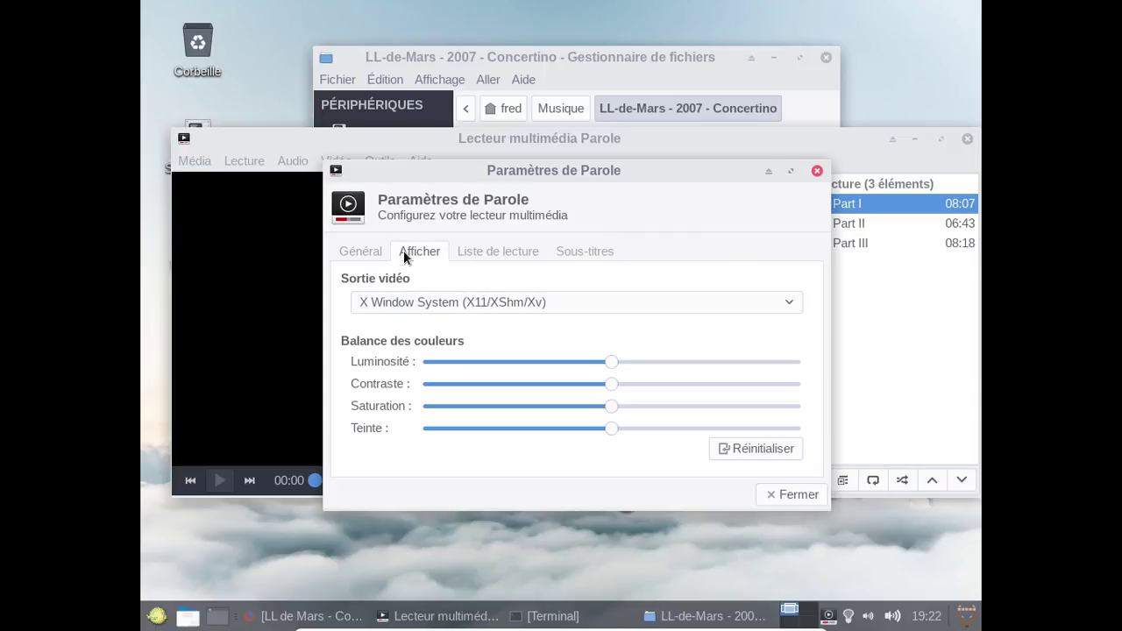
{"action": "left_click", "coordinate": [439, 302]}
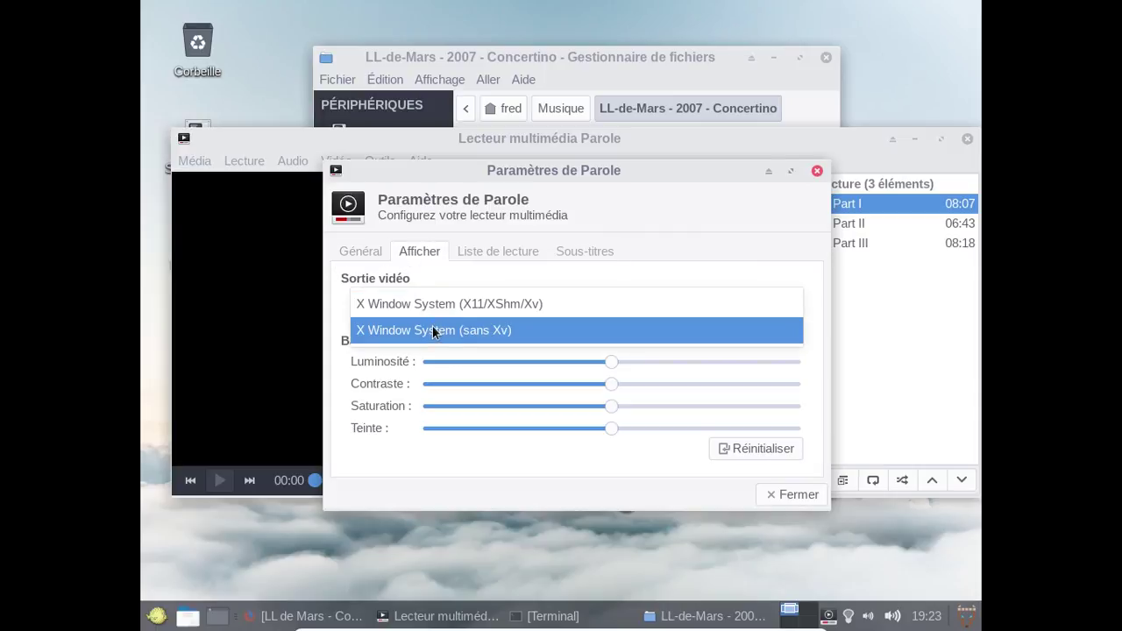
{"action": "left_click", "coordinate": [432, 327]}
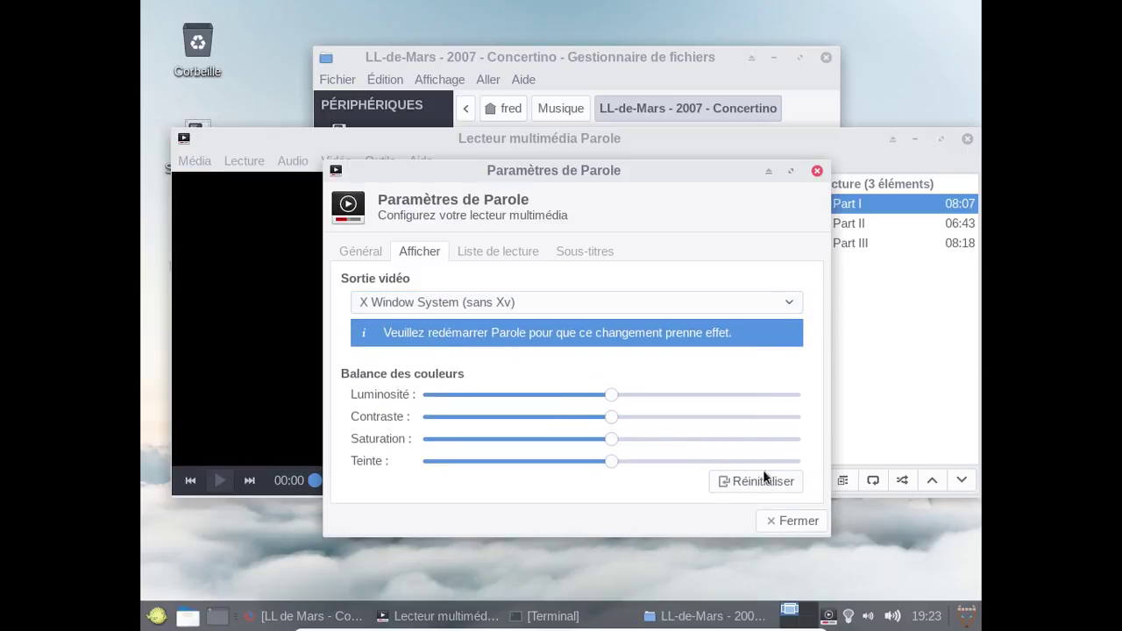
{"action": "left_click", "coordinate": [796, 528]}
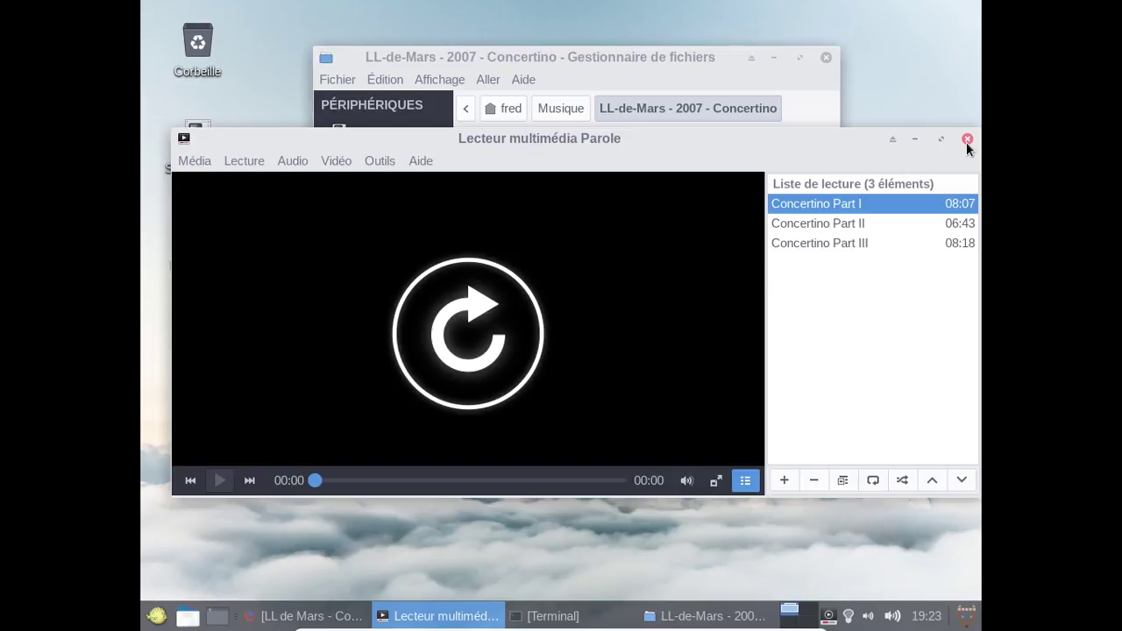
Quit Parole and reopen the Concertino mp3 tracks with Ouvrir avec Parole from Thunar.
{"action": "left_click", "coordinate": [966, 140]}
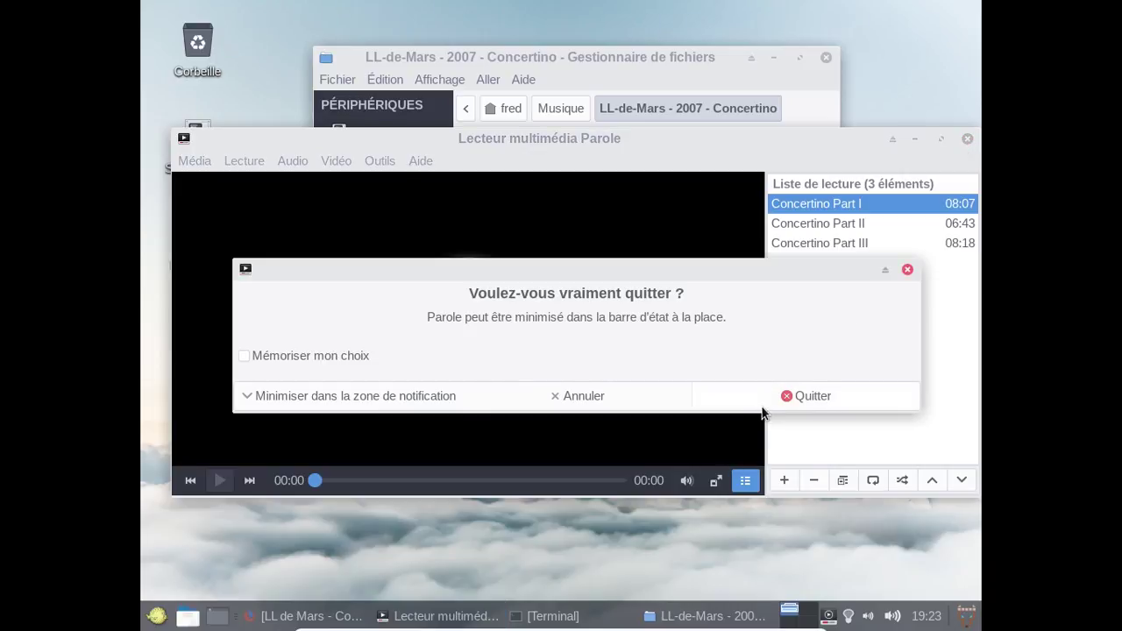
{"action": "left_click", "coordinate": [762, 404]}
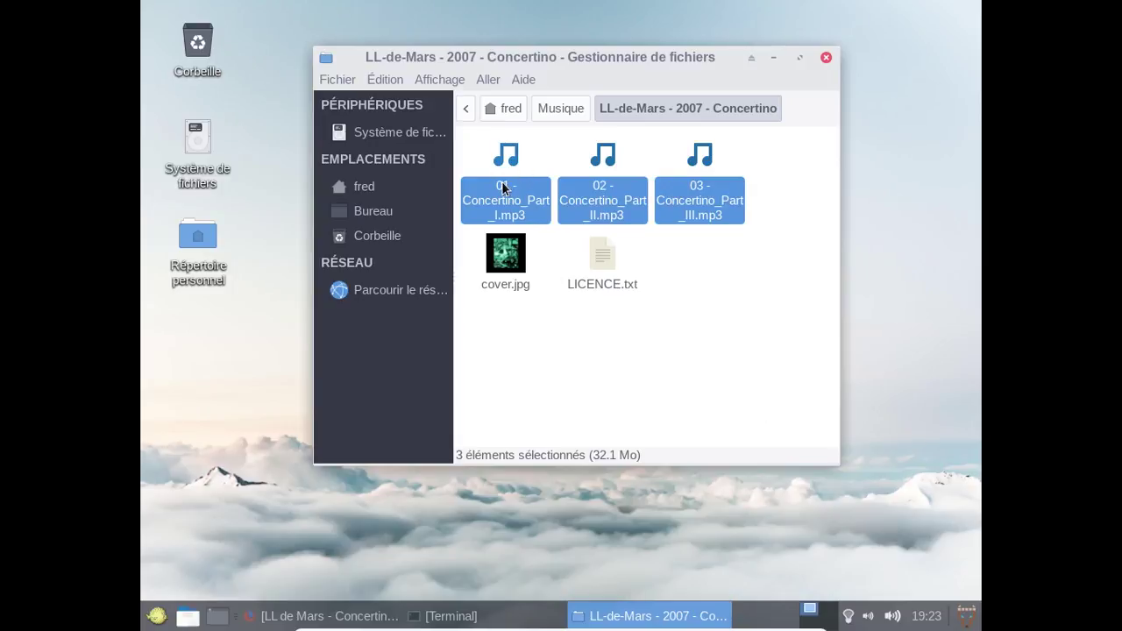
{"action": "right_click", "coordinate": [502, 188]}
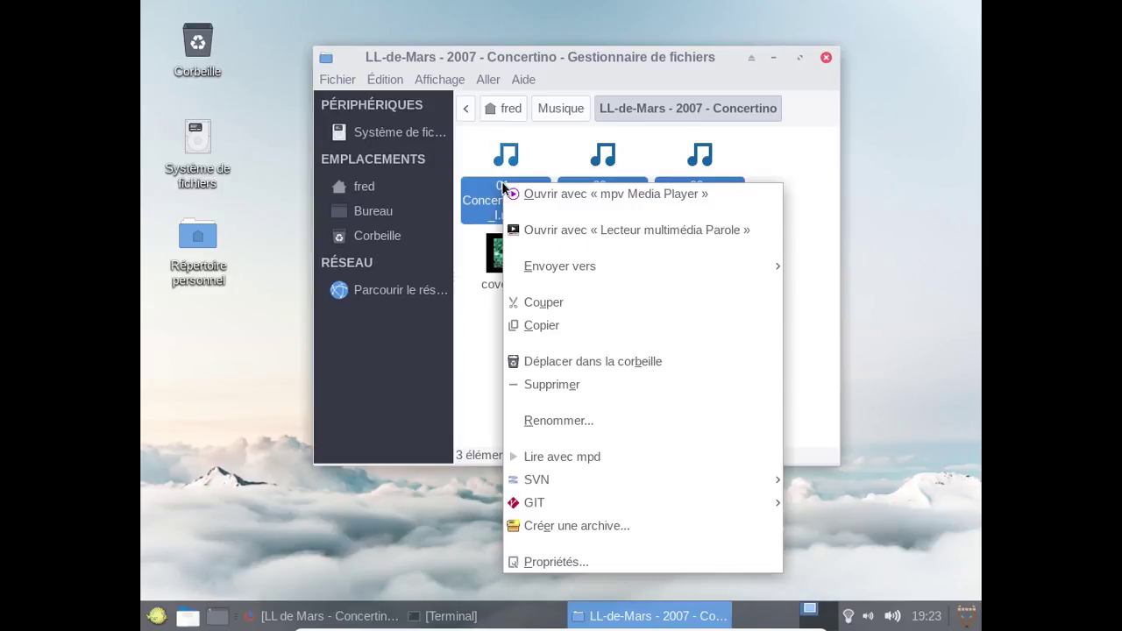
{"action": "left_click", "coordinate": [554, 231]}
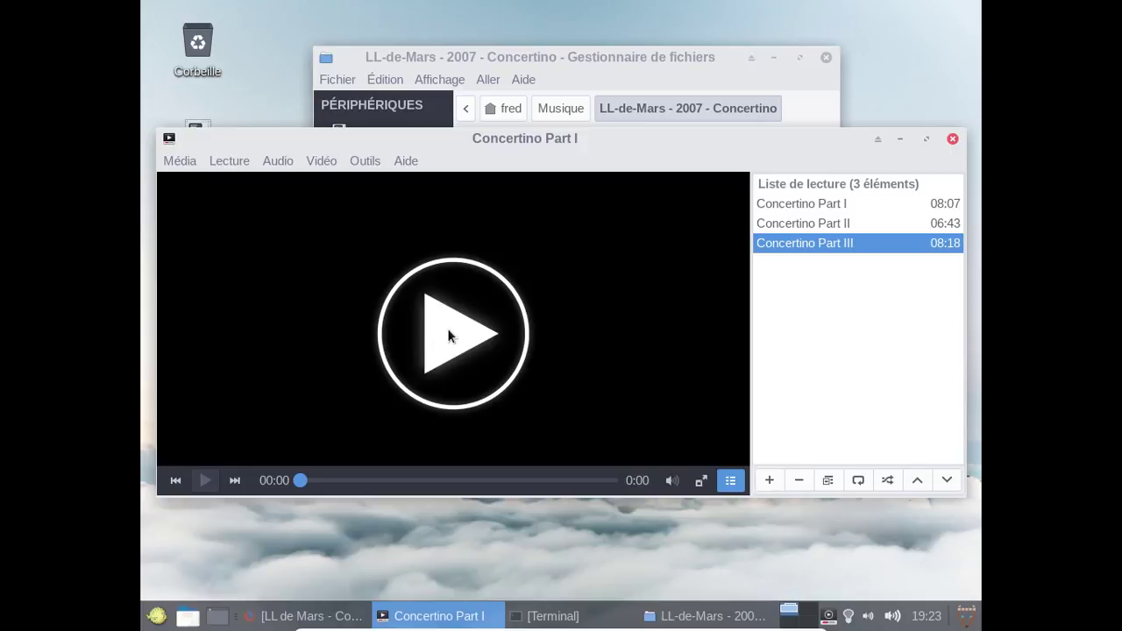
{"action": "left_click", "coordinate": [595, 615]}
{"action": "left_click", "coordinate": [594, 615]}
Open the Concertino mp3 tracks in mpv from Thunar's context menu.
{"action": "left_click", "coordinate": [694, 59]}
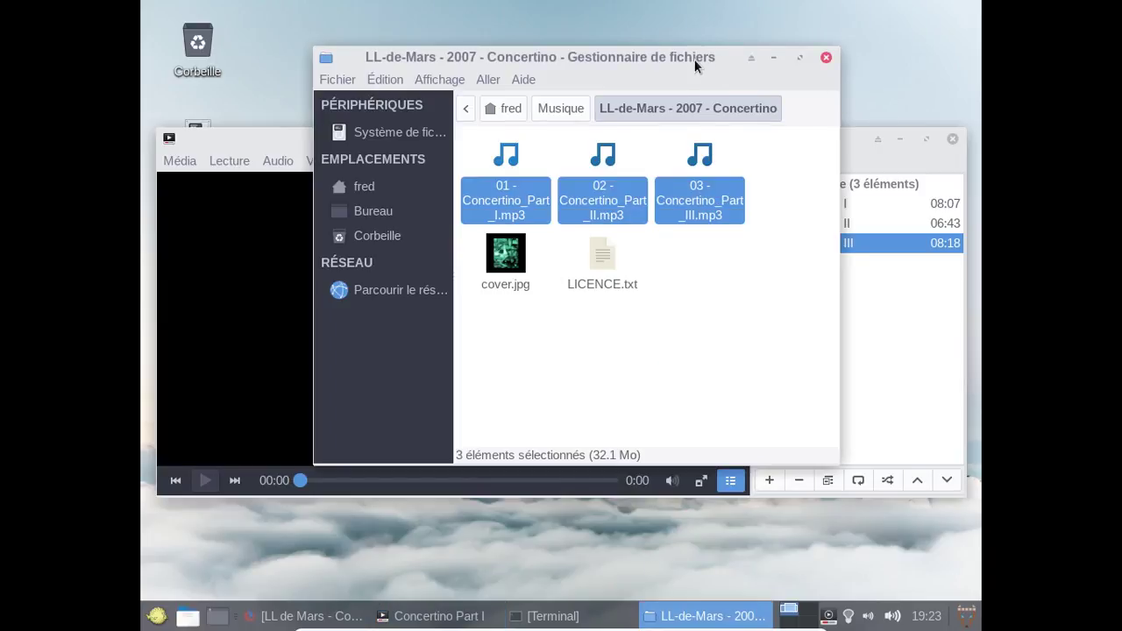
{"action": "right_click", "coordinate": [532, 195]}
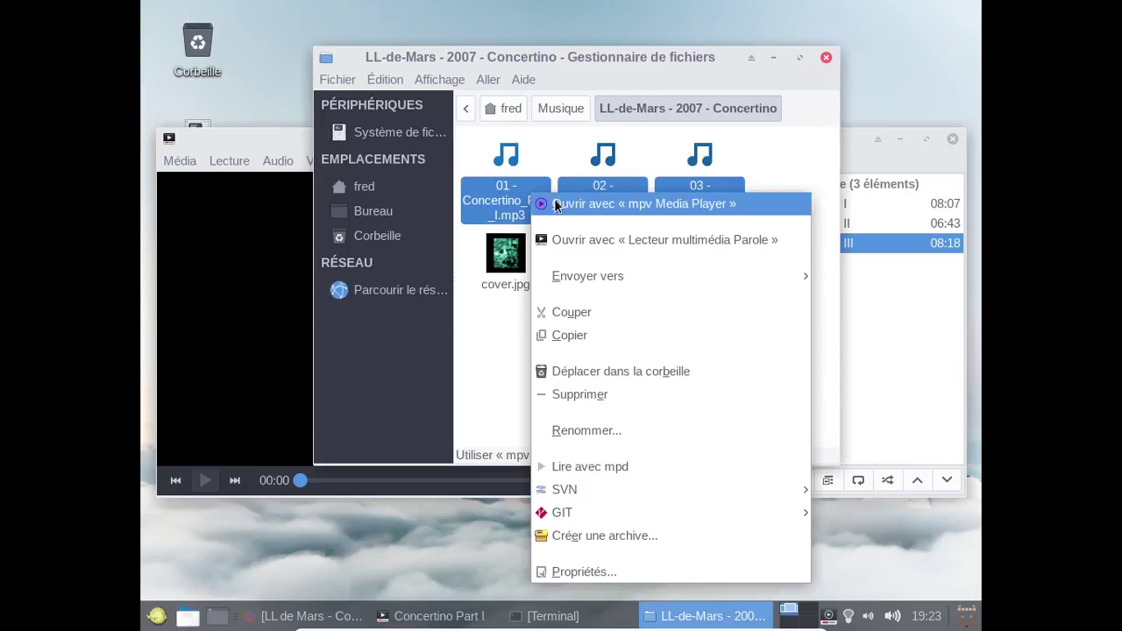
{"action": "left_click", "coordinate": [555, 204]}
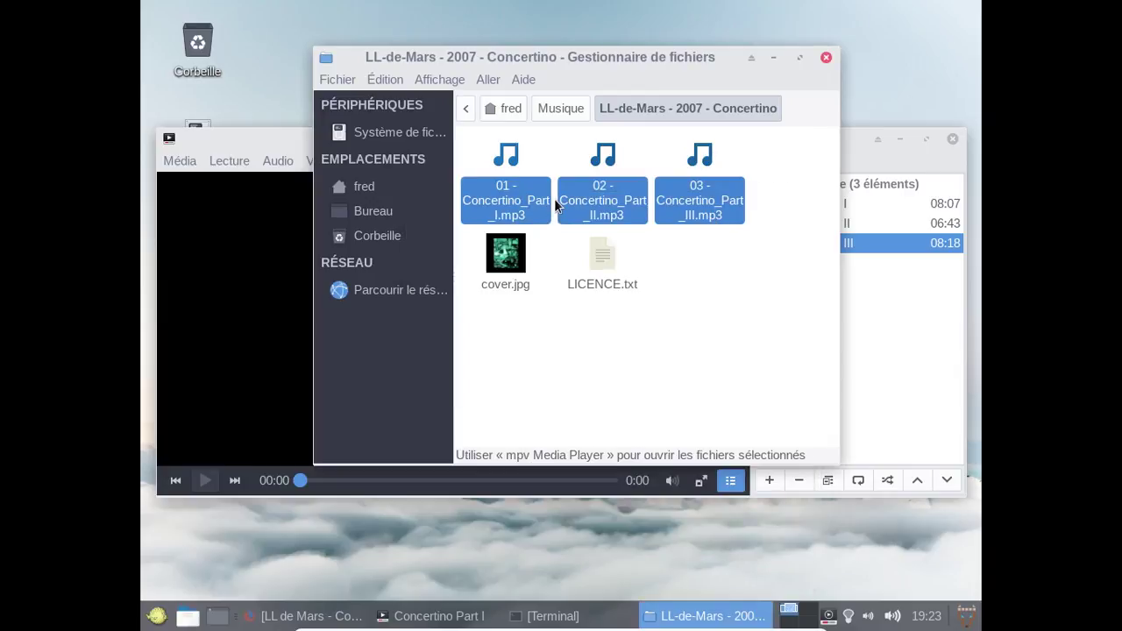
{"action": "left_click", "coordinate": [554, 198]}
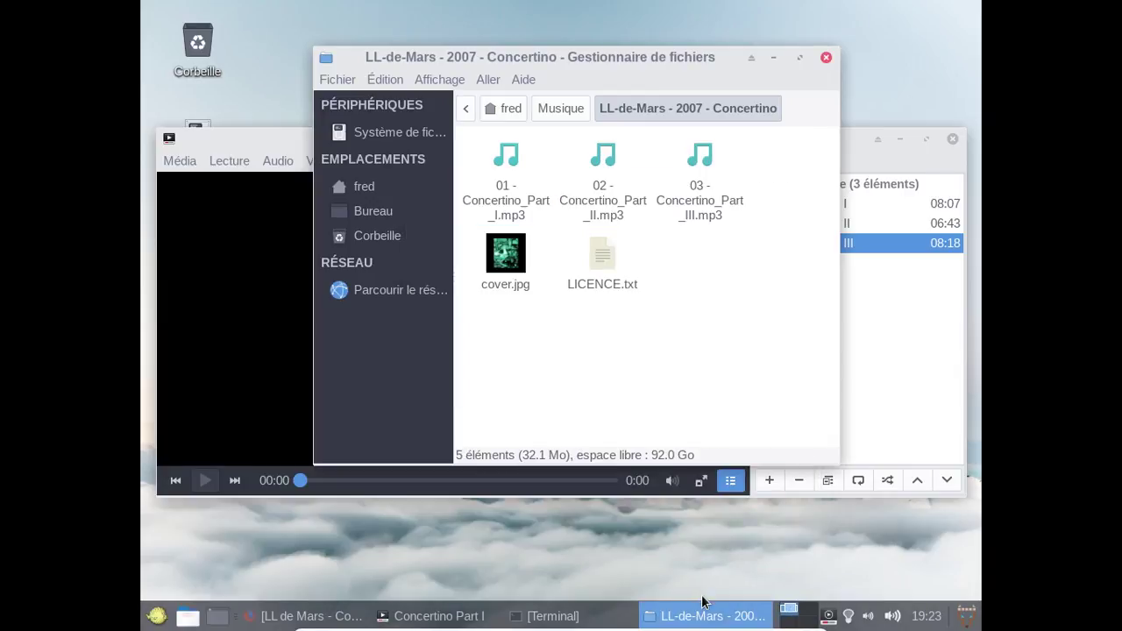
Force-close the unresponsive player, then close the mpv window playing Concertino Part I.
{"action": "left_click", "coordinate": [659, 619]}
{"action": "left_click", "coordinate": [945, 138]}
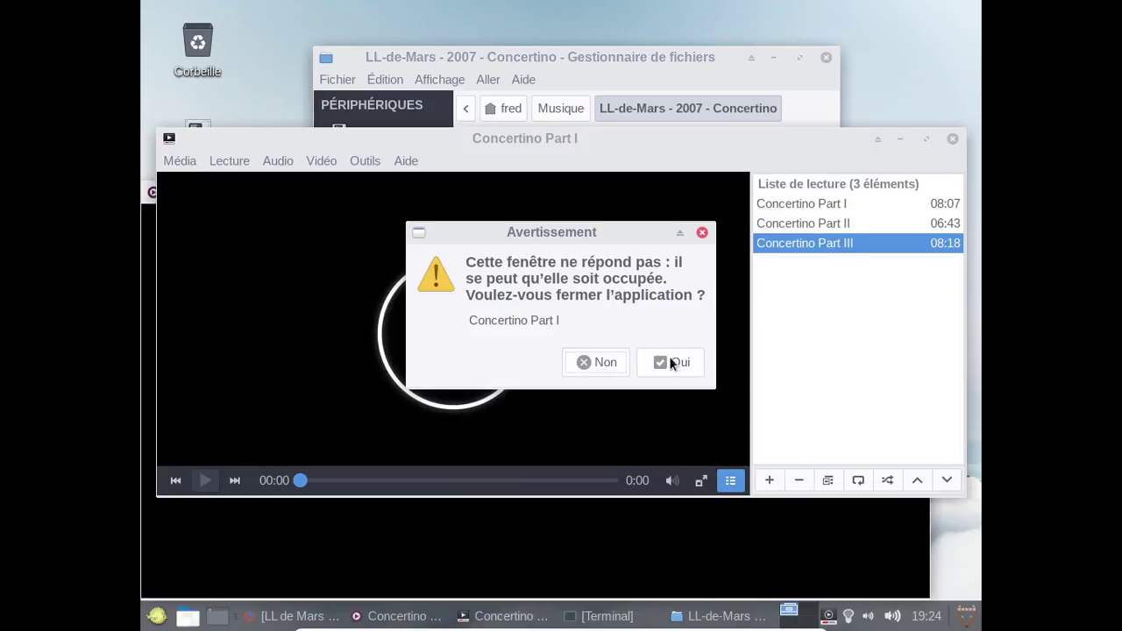
{"action": "left_click", "coordinate": [672, 363]}
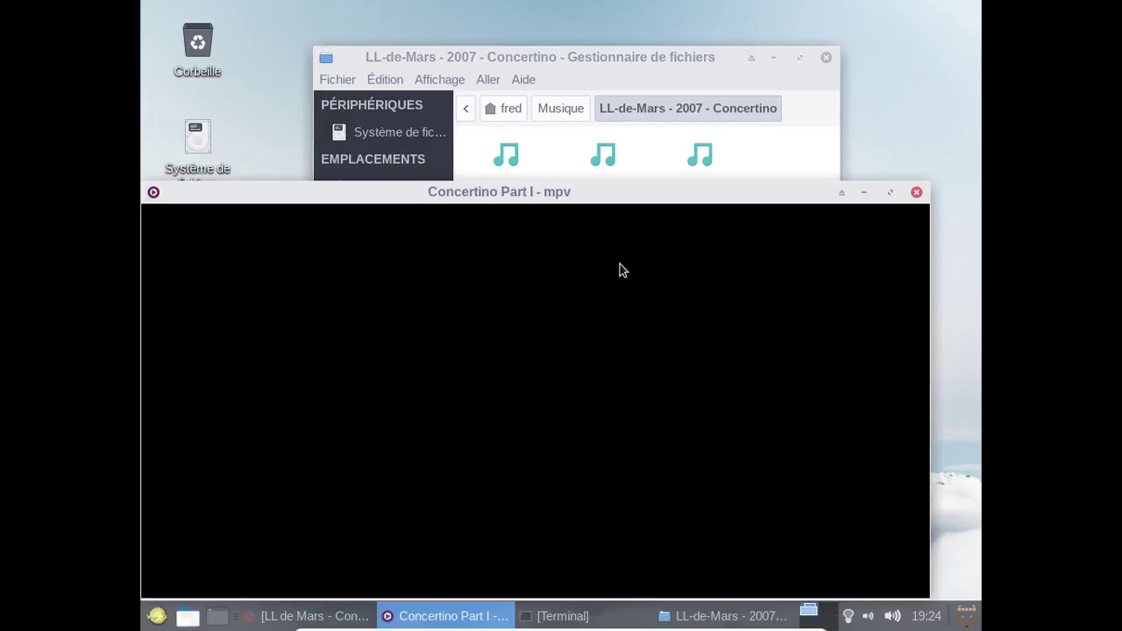
{"action": "left_click_drag", "start_coordinate": [576, 194], "coordinate": [612, 141]}
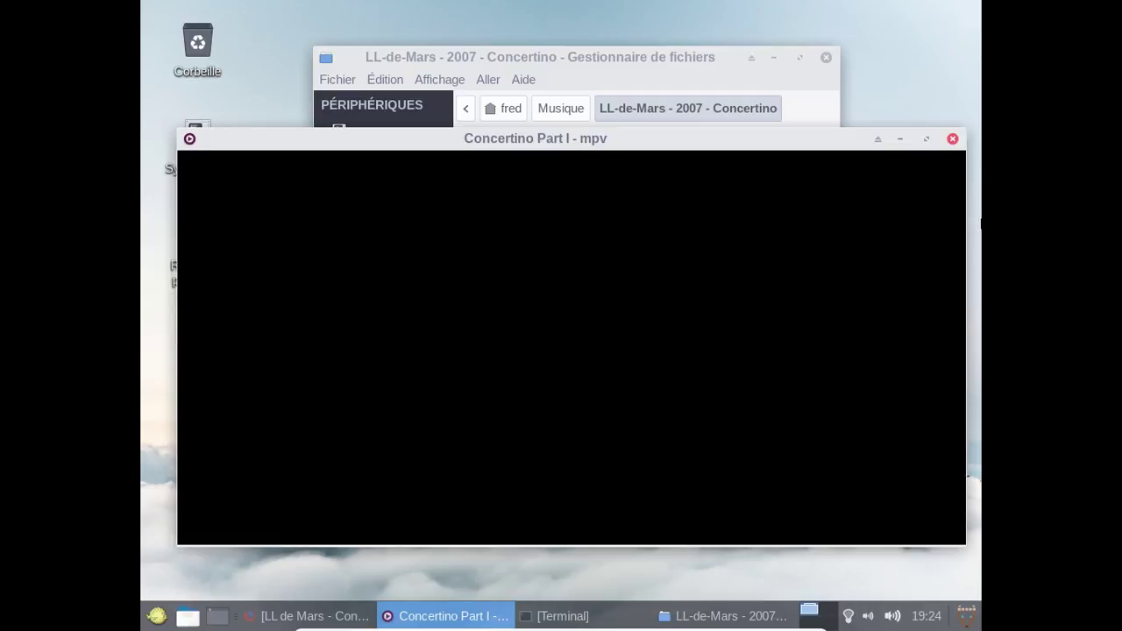
{"action": "left_click", "coordinate": [953, 140]}
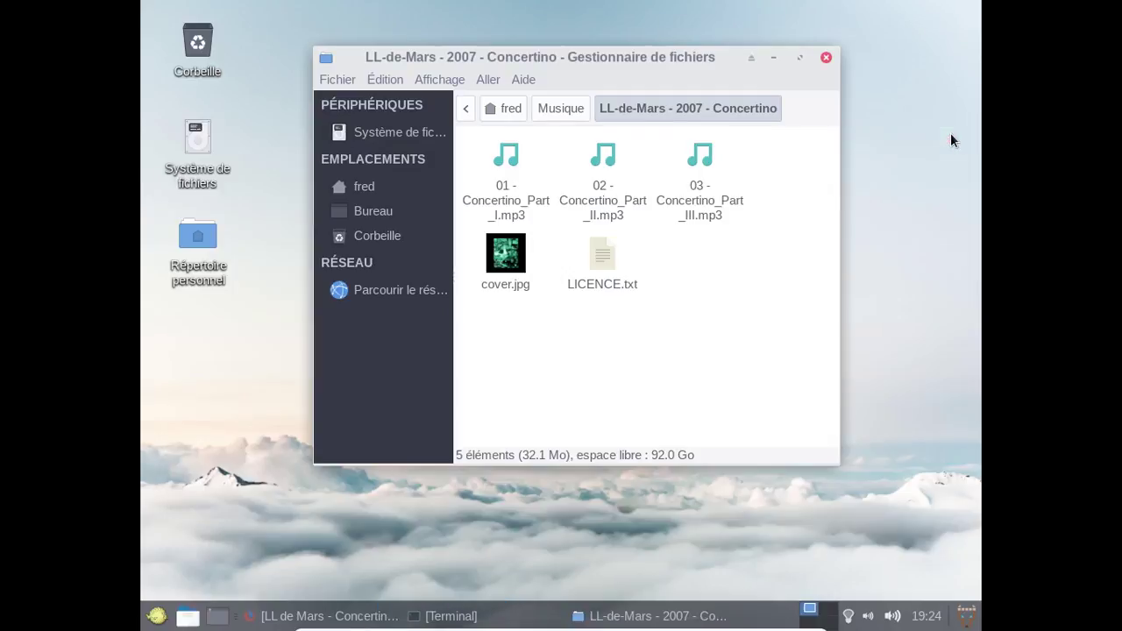
Play track 01 of the Concertino album through the music daemon.
{"action": "right_click", "coordinate": [446, 210]}
{"action": "left_click", "coordinate": [494, 199]}
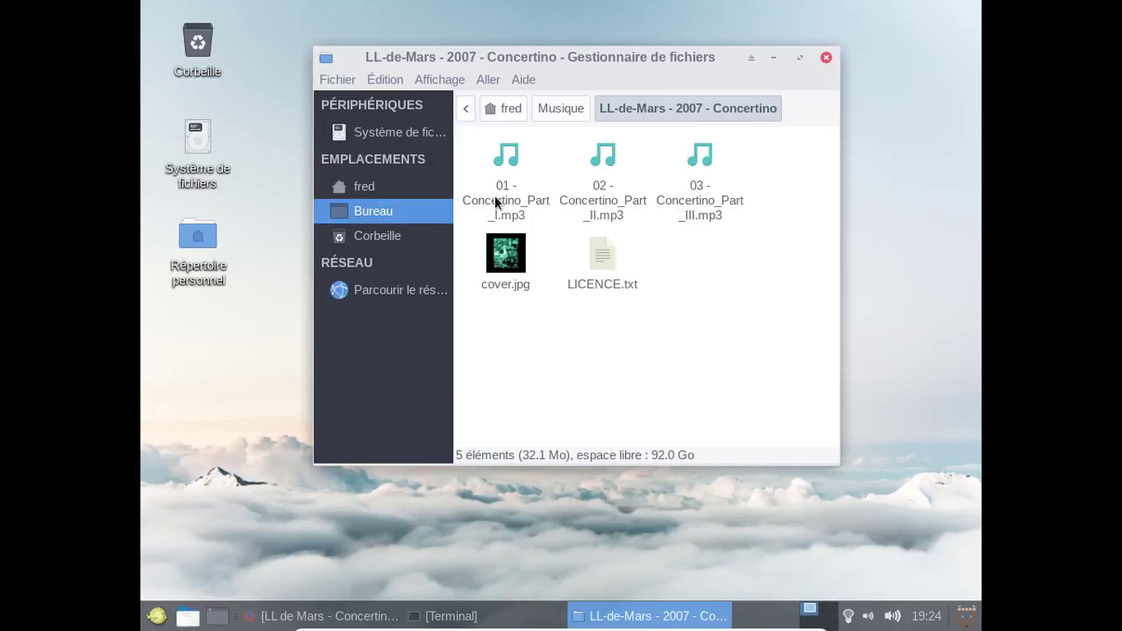
{"action": "right_click", "coordinate": [494, 196]}
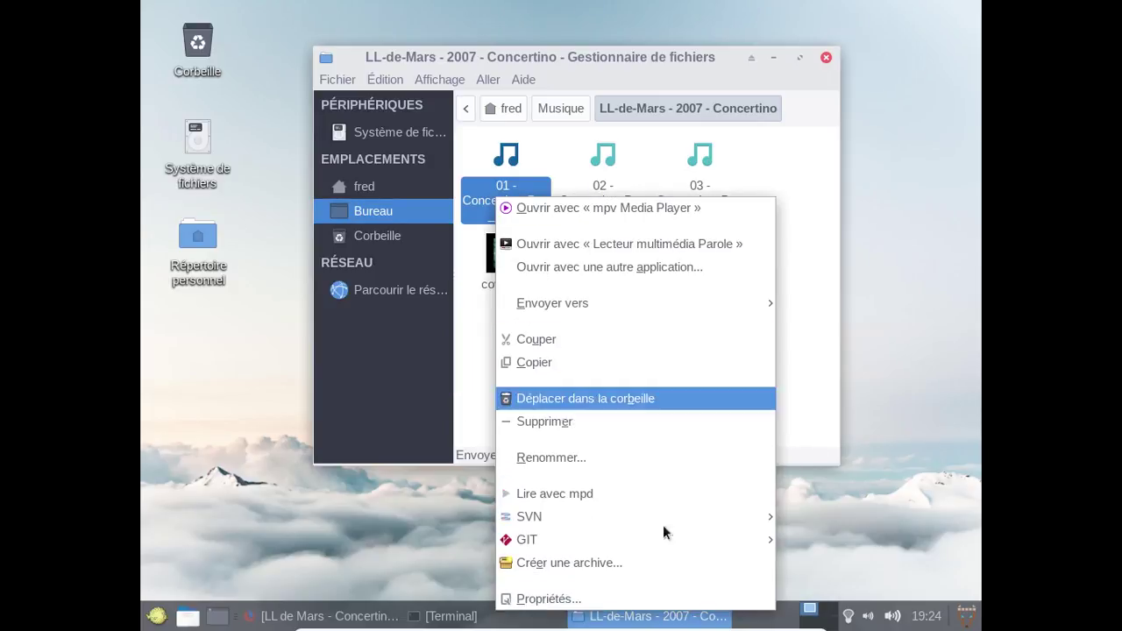
{"action": "left_click", "coordinate": [640, 494]}
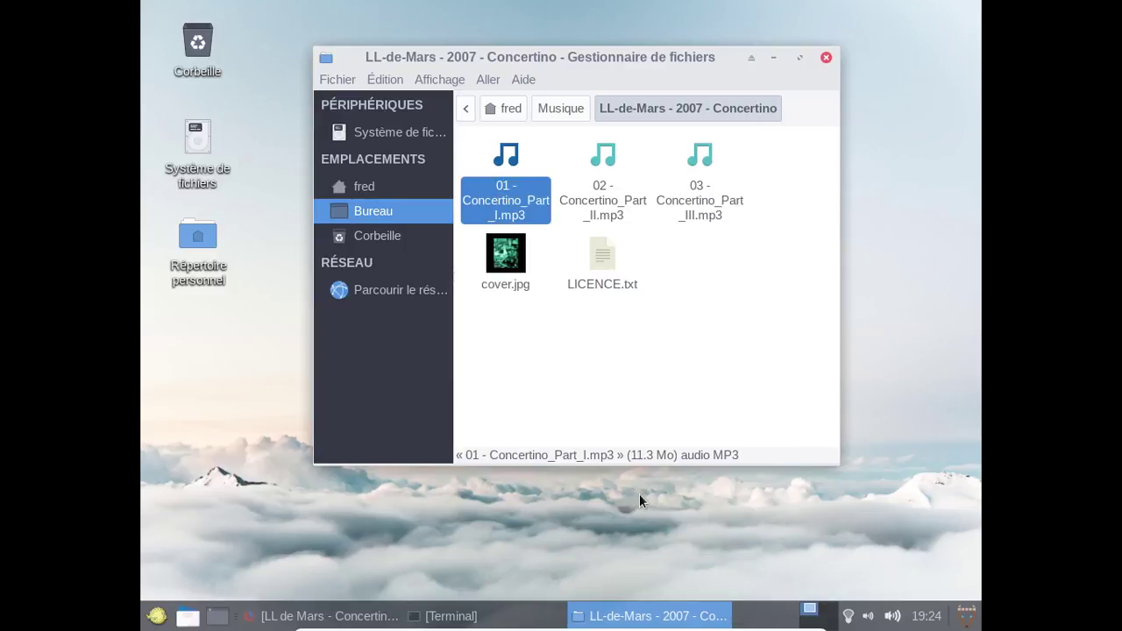
Close Xfmpc and quit the background audio player from its tray icon.
{"action": "left_click", "coordinate": [602, 197]}
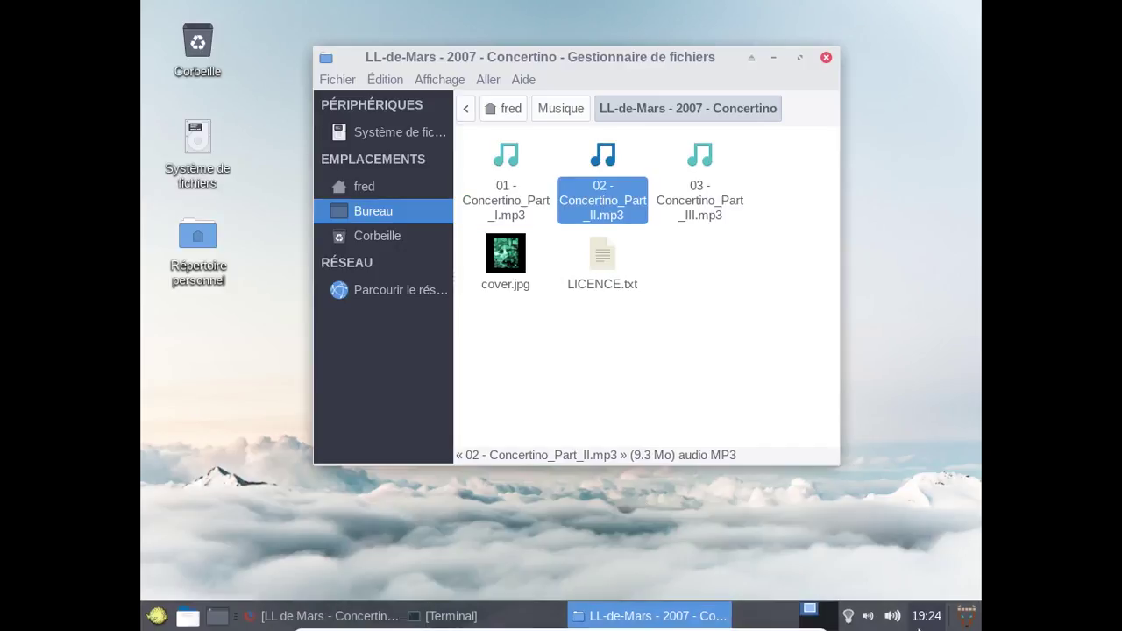
{"action": "left_click", "coordinate": [865, 618]}
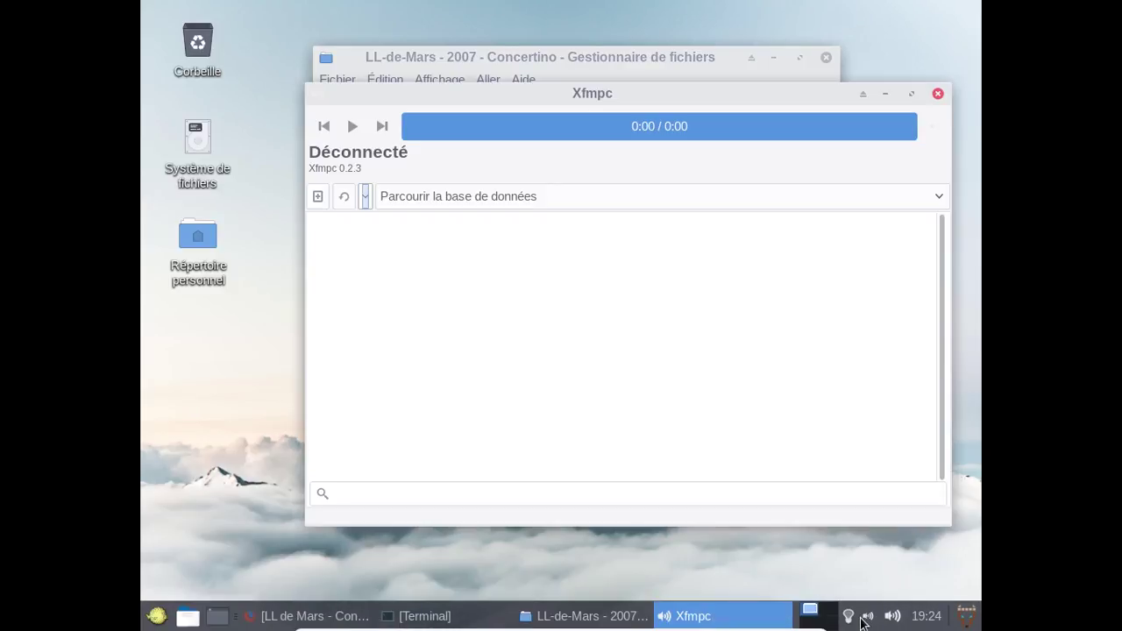
{"action": "left_click", "coordinate": [939, 93]}
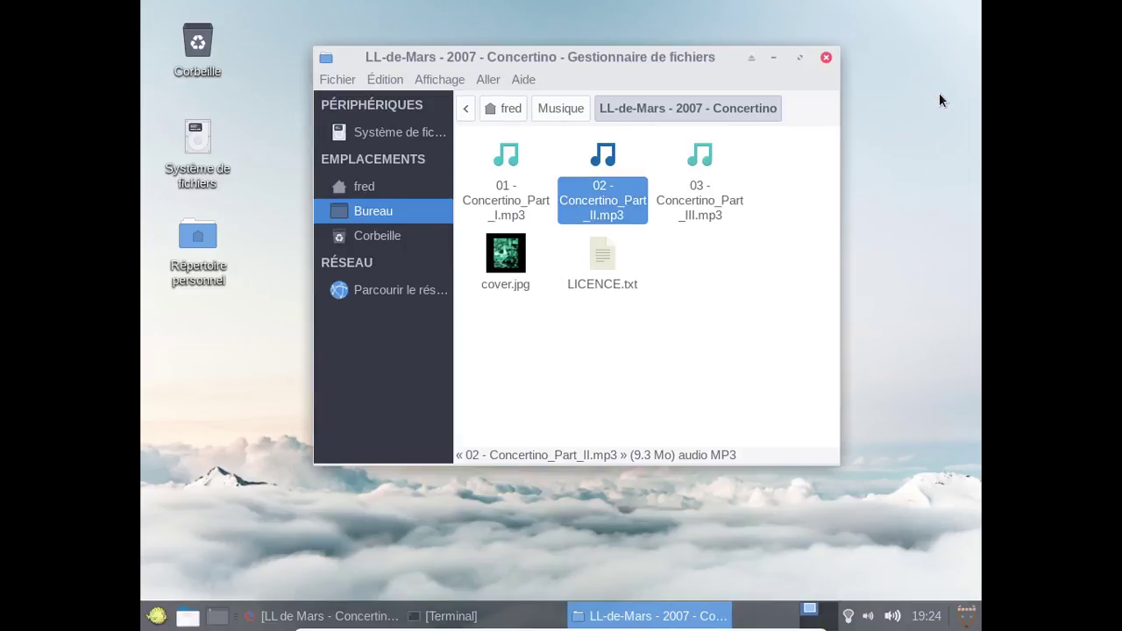
{"action": "right_click", "coordinate": [865, 618]}
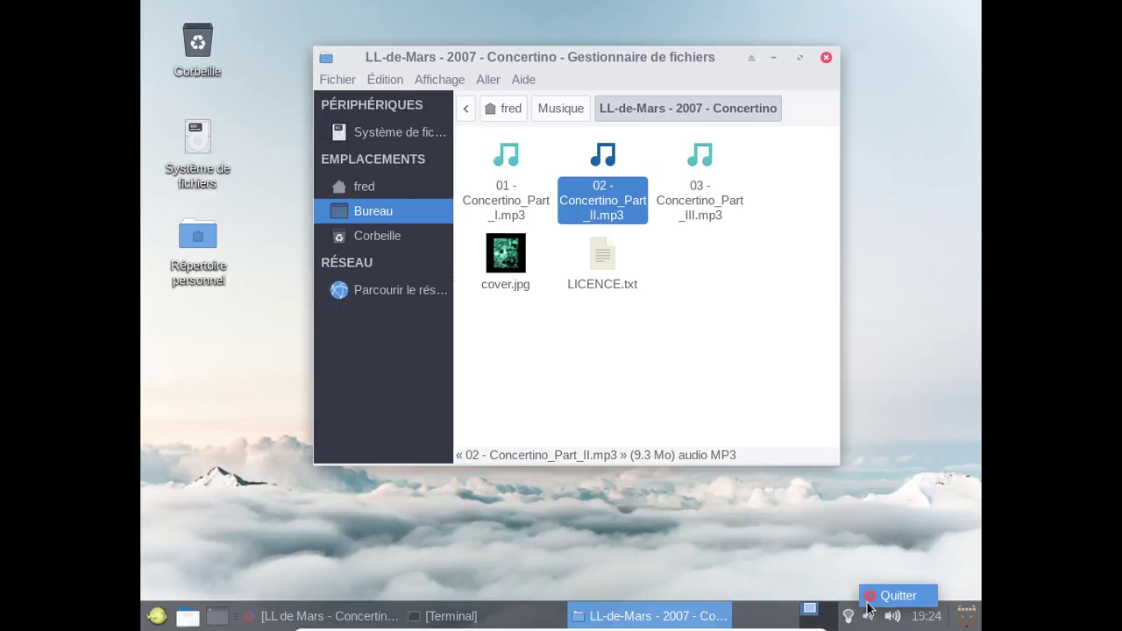
{"action": "left_click", "coordinate": [868, 602]}
{"action": "left_click", "coordinate": [631, 349]}
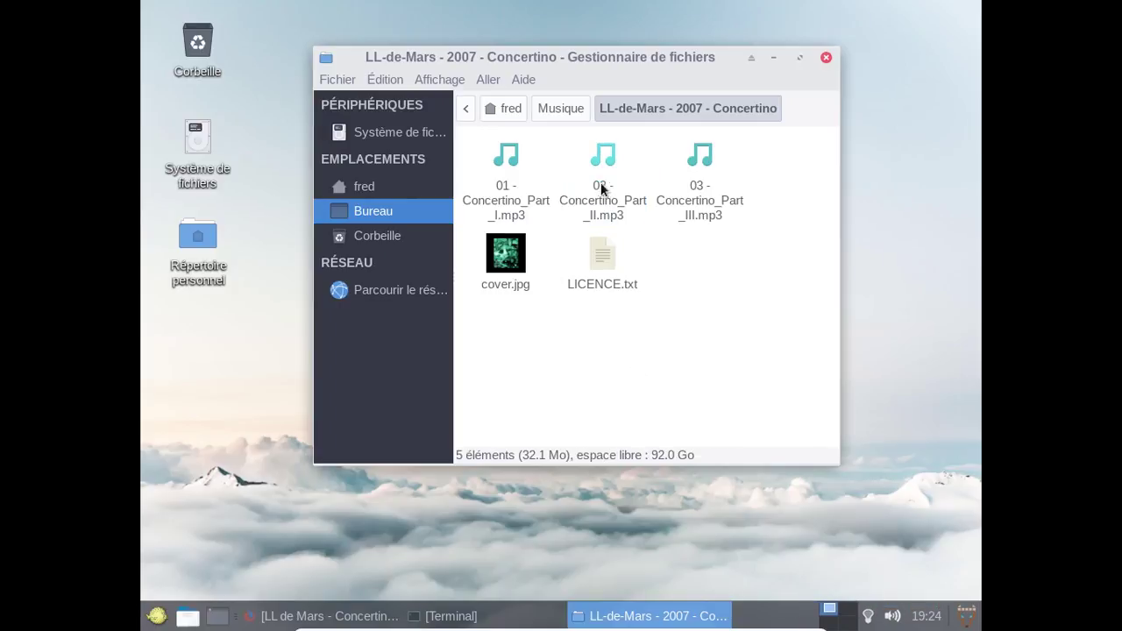
Play 02 - Concertino_Part_II.mp3 with Ouvrir avec mpv Media Player, then close mpv.
{"action": "right_click", "coordinate": [602, 188]}
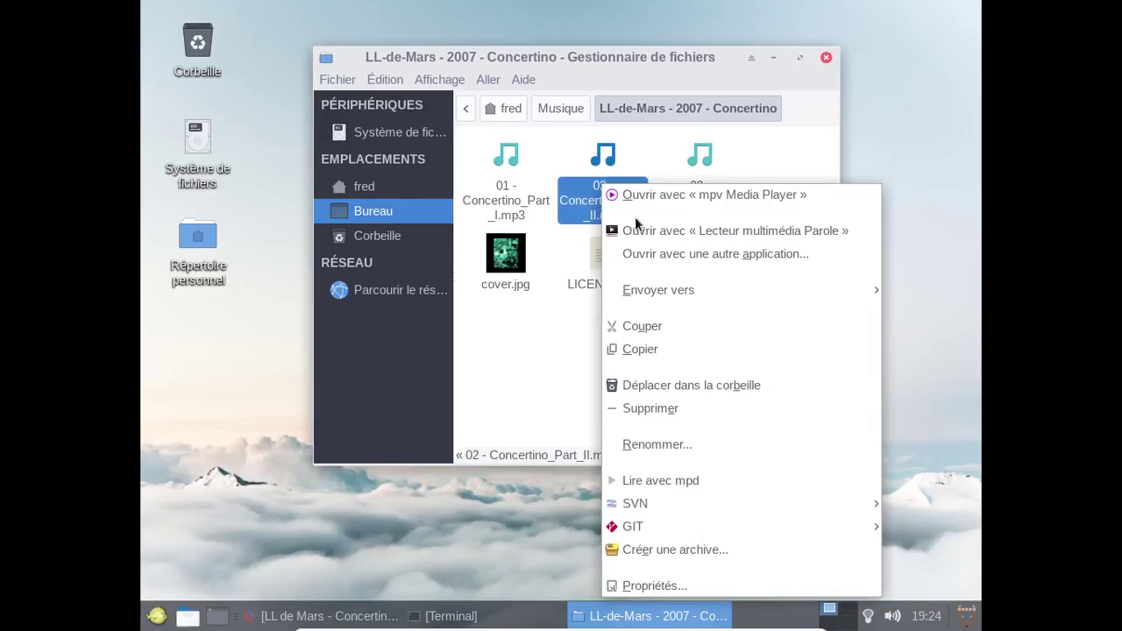
{"action": "left_click", "coordinate": [633, 204]}
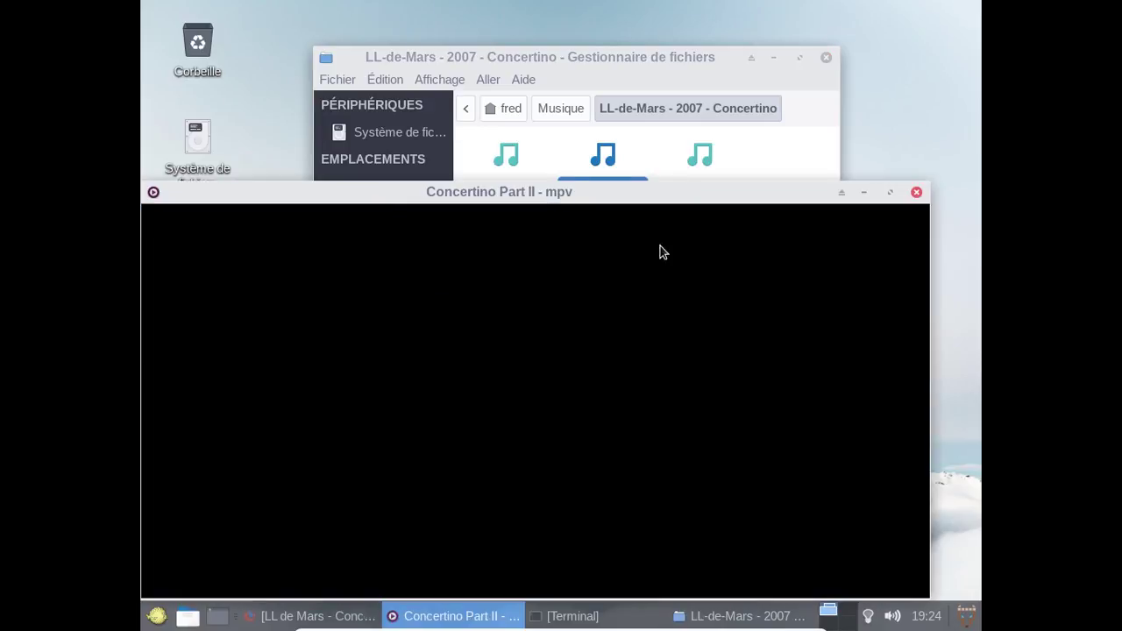
{"action": "left_click_drag", "start_coordinate": [621, 202], "coordinate": [656, 141]}
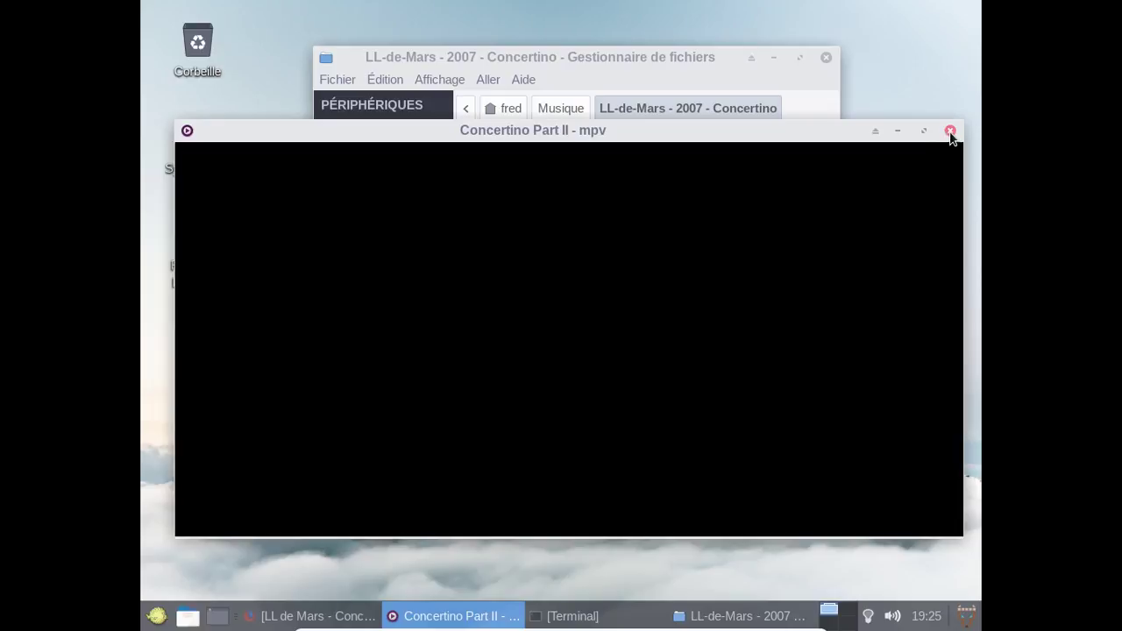
{"action": "left_click", "coordinate": [951, 131]}
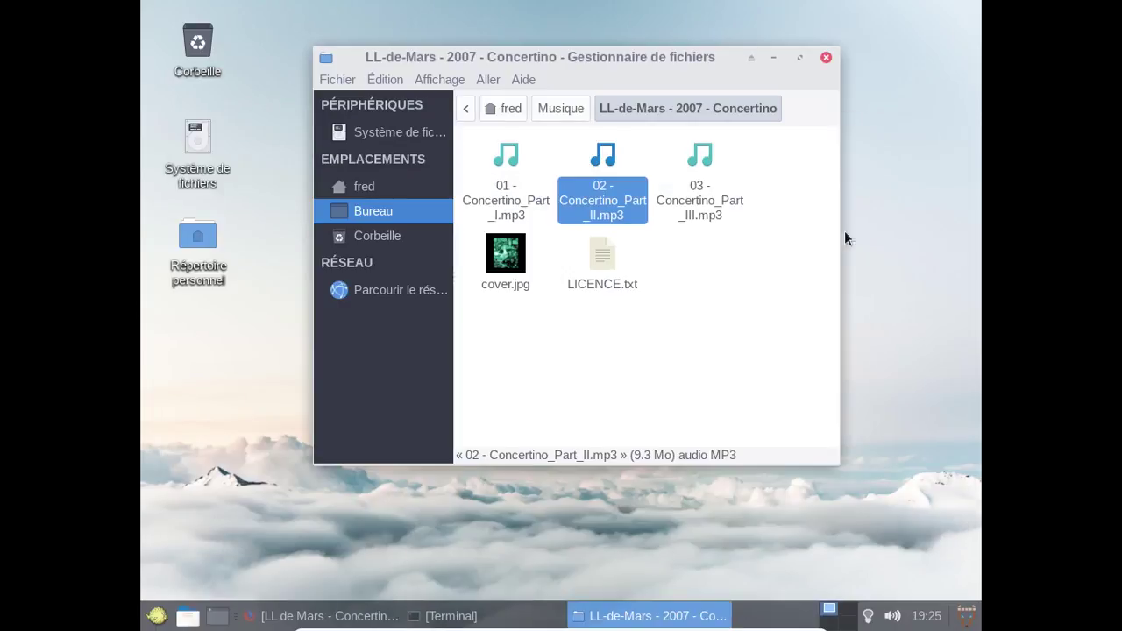
{"action": "left_click", "coordinate": [749, 302]}
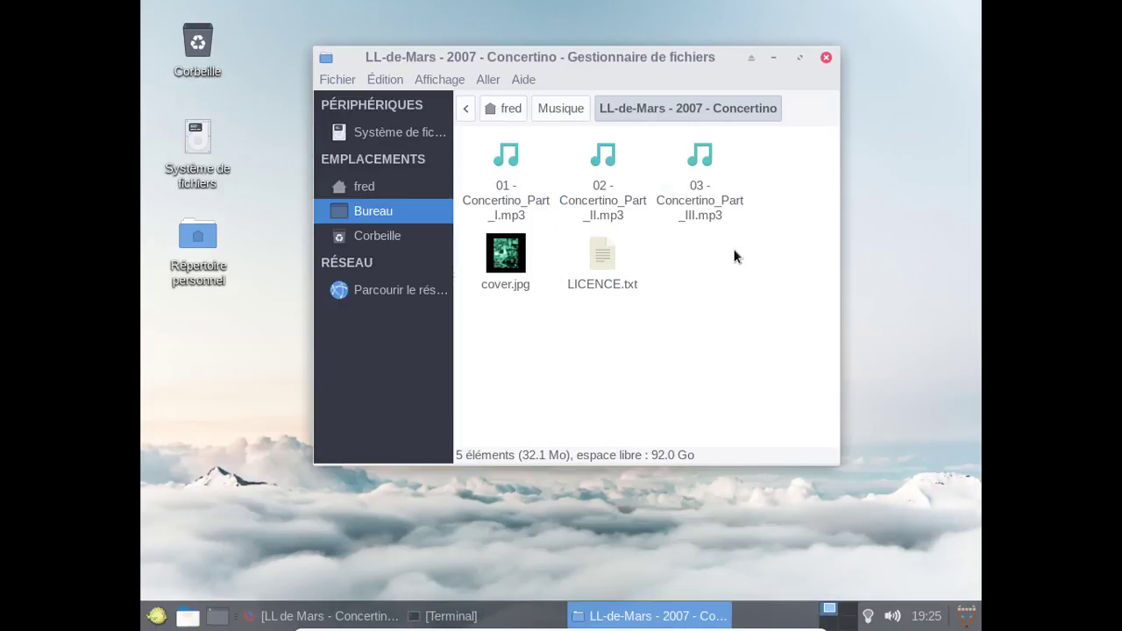
Close Thunar and Firefox, then restore the Terminal running the syspatch update.
{"action": "left_click", "coordinate": [824, 59]}
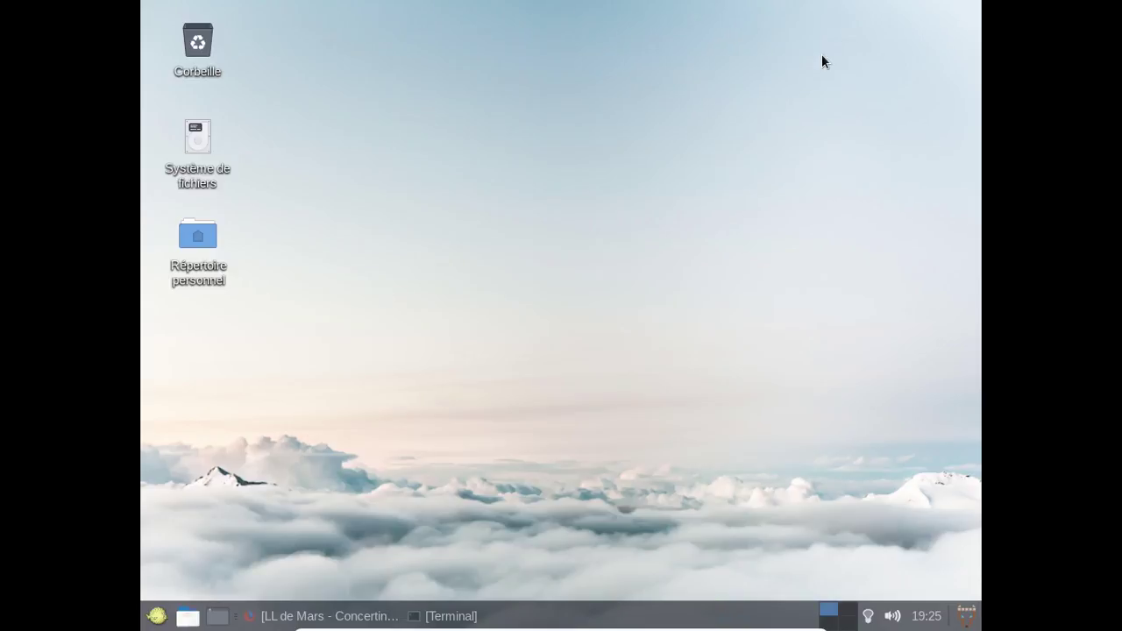
{"action": "left_click", "coordinate": [364, 614]}
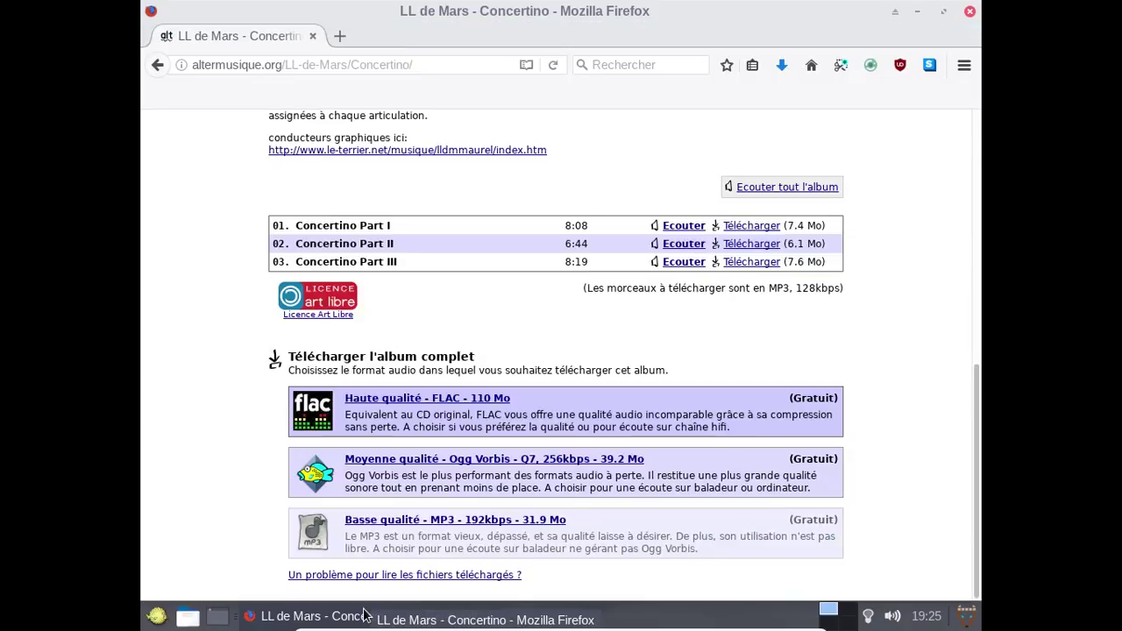
{"action": "left_click", "coordinate": [970, 12]}
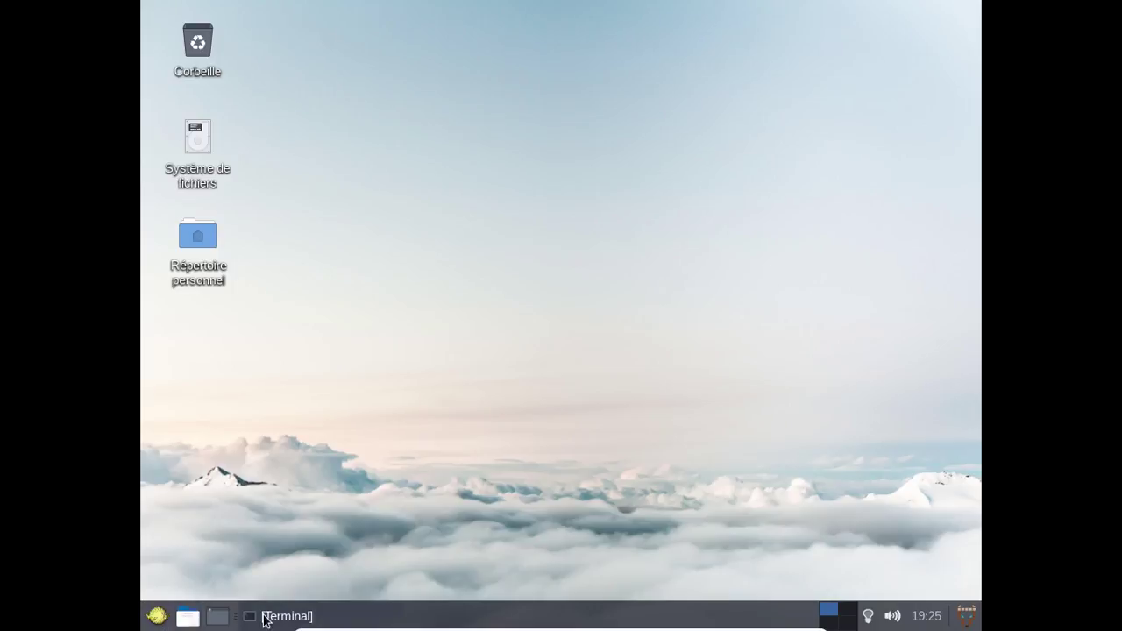
{"action": "left_click", "coordinate": [266, 618]}
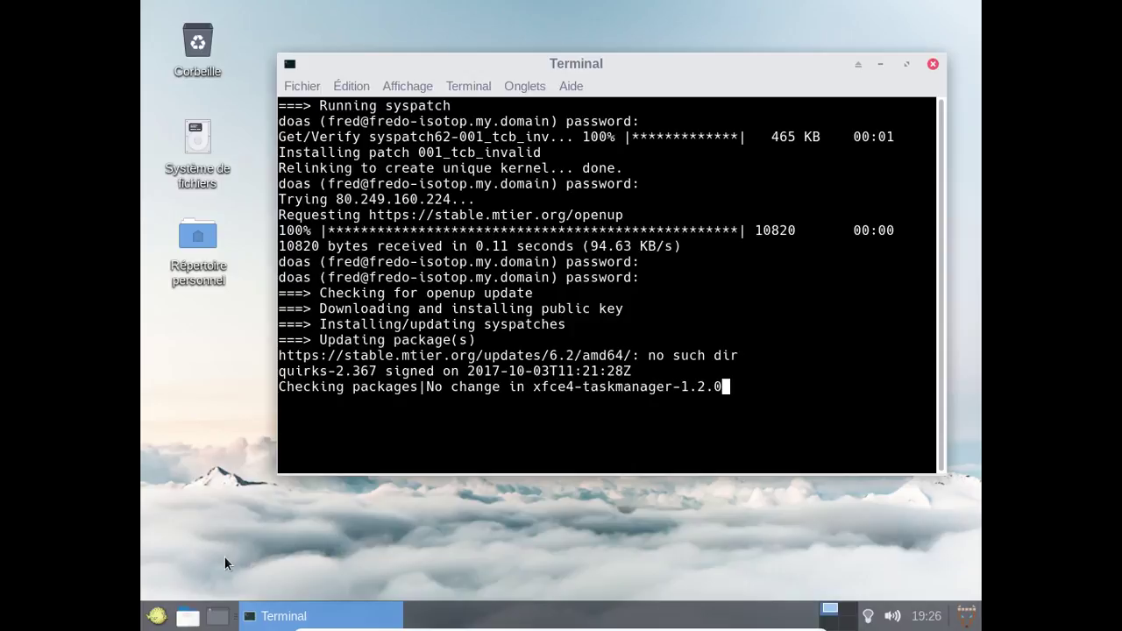
Browse the Whisker Menu's Multimédia category, then close the menu to return to the Terminal.
{"action": "left_click", "coordinate": [157, 617]}
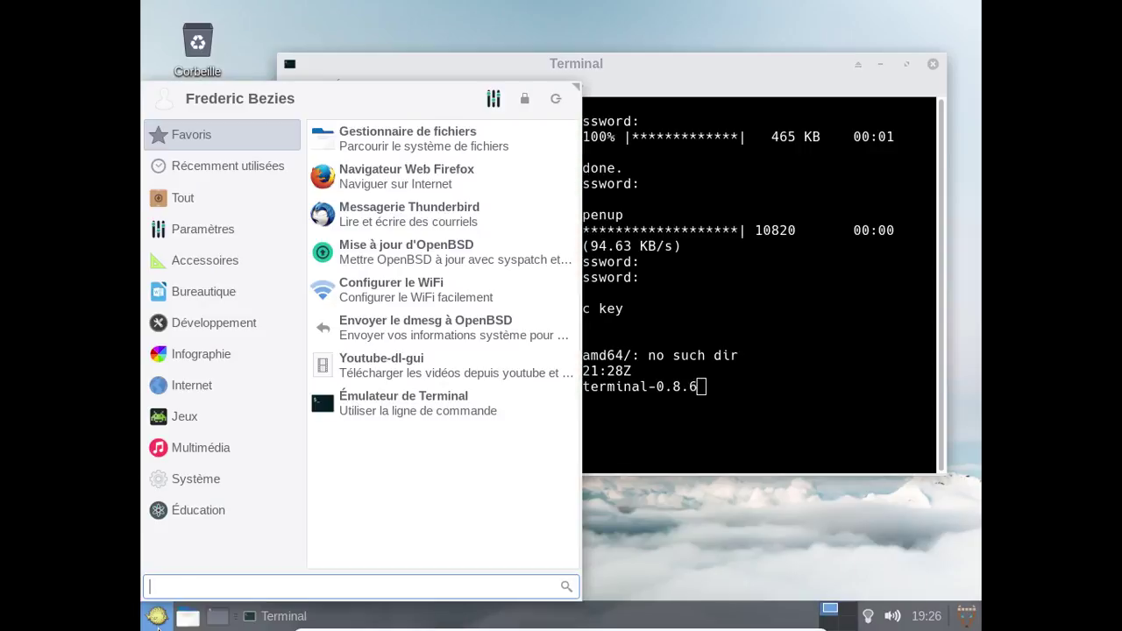
{"action": "left_click", "coordinate": [209, 449]}
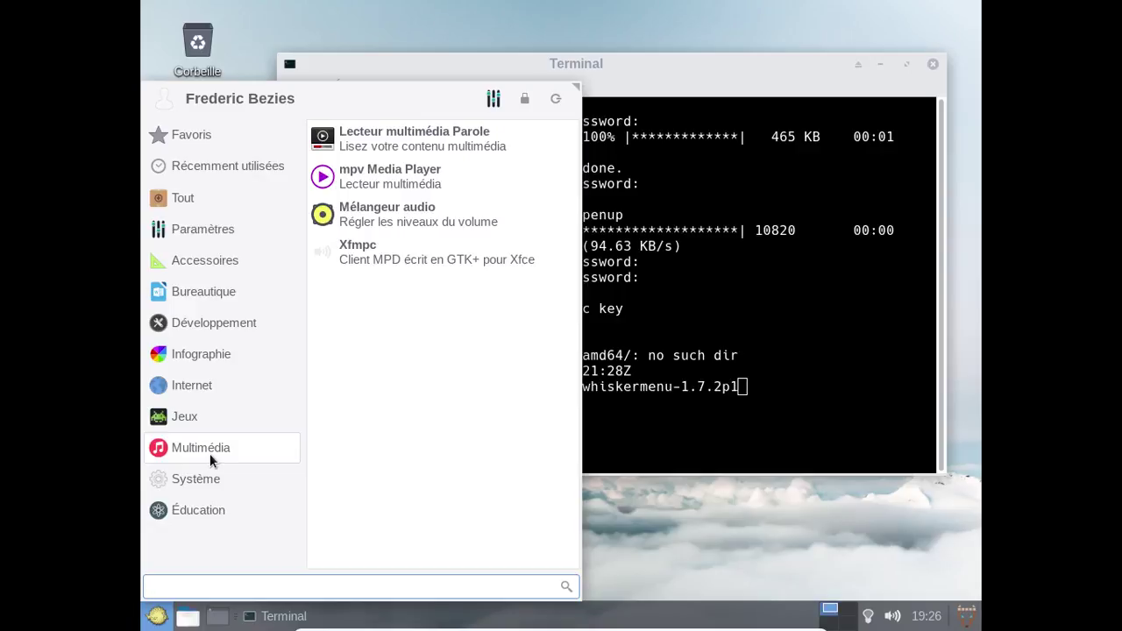
{"action": "left_click", "coordinate": [865, 449]}
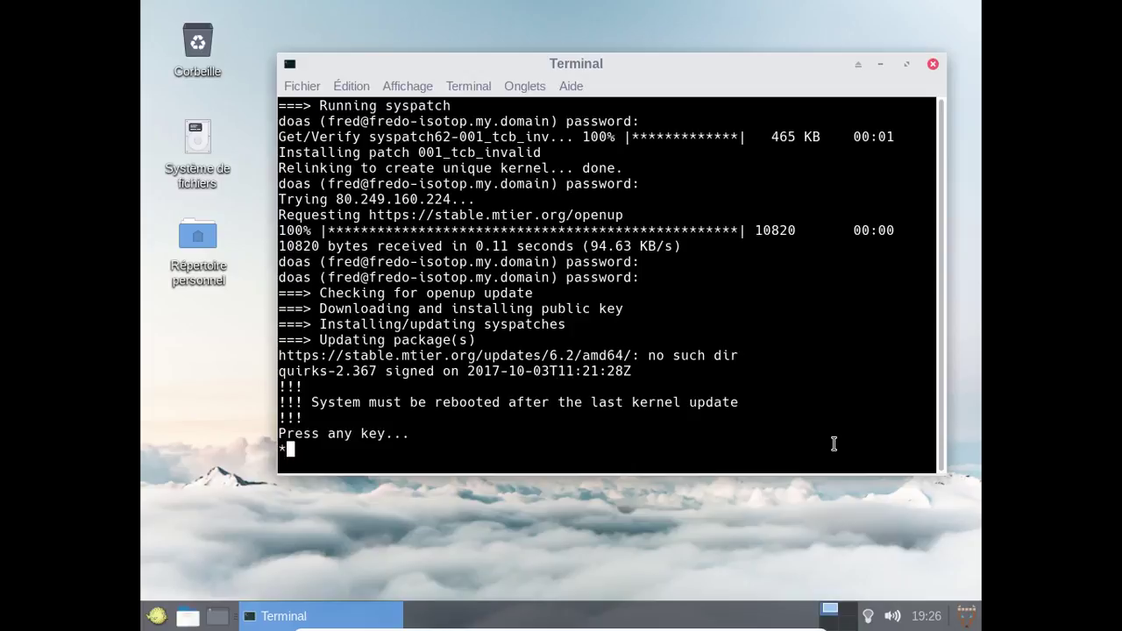
Close the update terminal, restart via the Whisker Menu's Redémarrer option, and boot the default kernel.
{"action": "key", "text": "Return"}
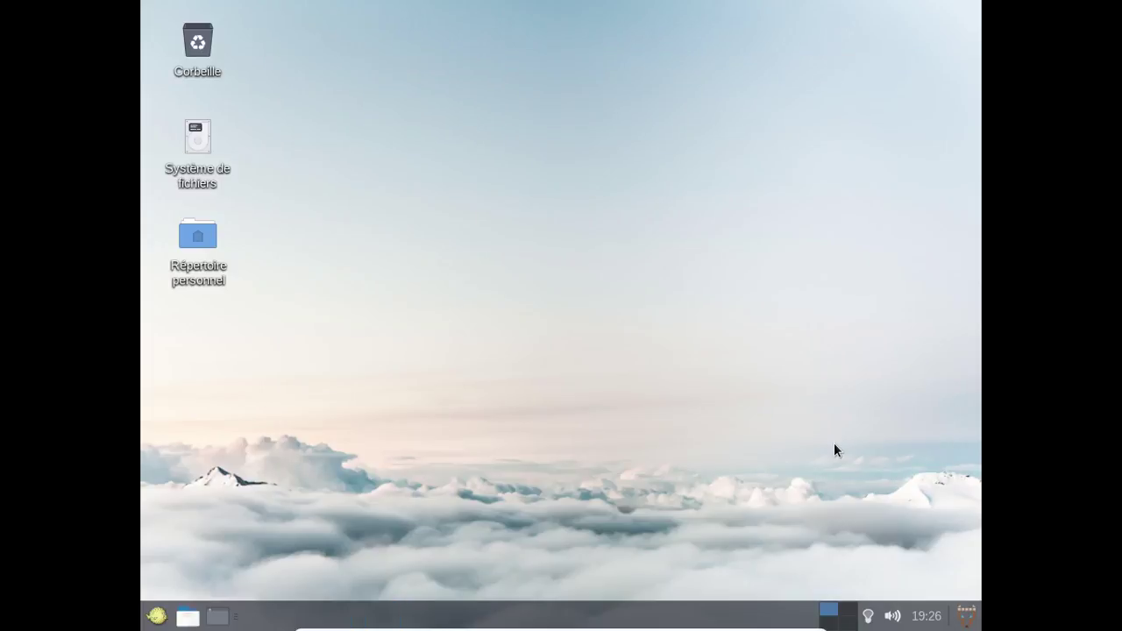
{"action": "left_click", "coordinate": [159, 617]}
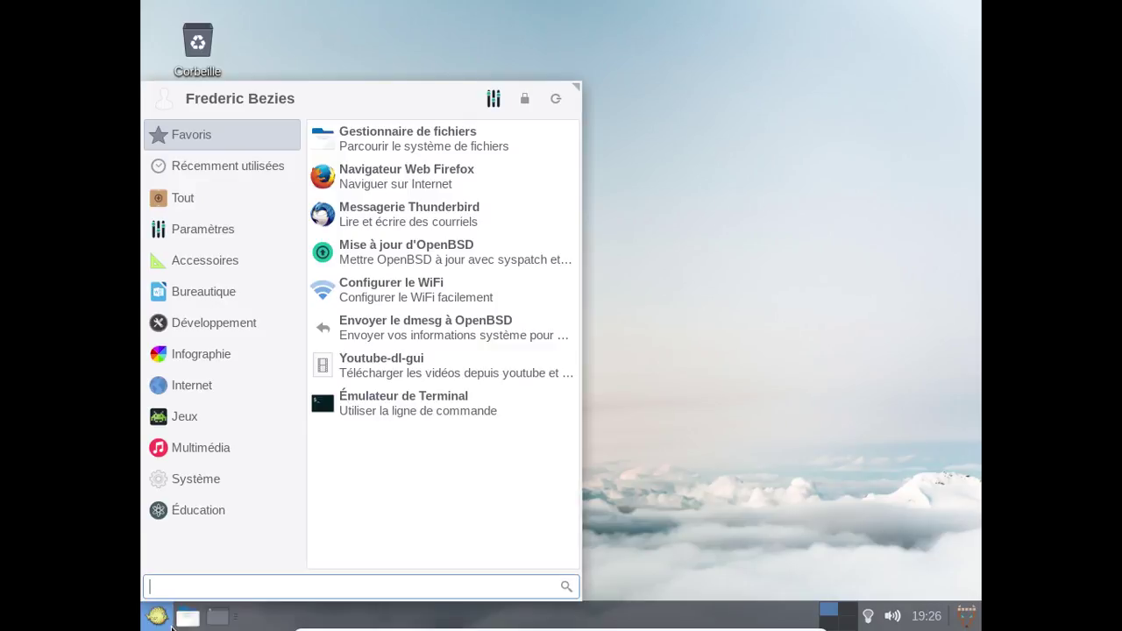
{"action": "left_click", "coordinate": [555, 104]}
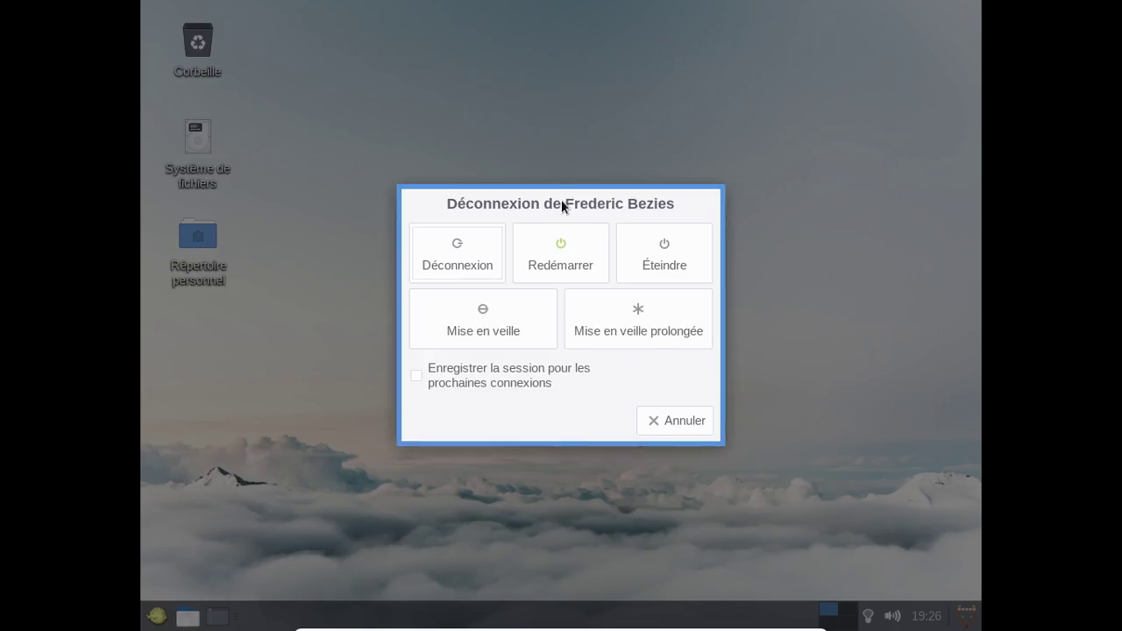
{"action": "left_click", "coordinate": [554, 240]}
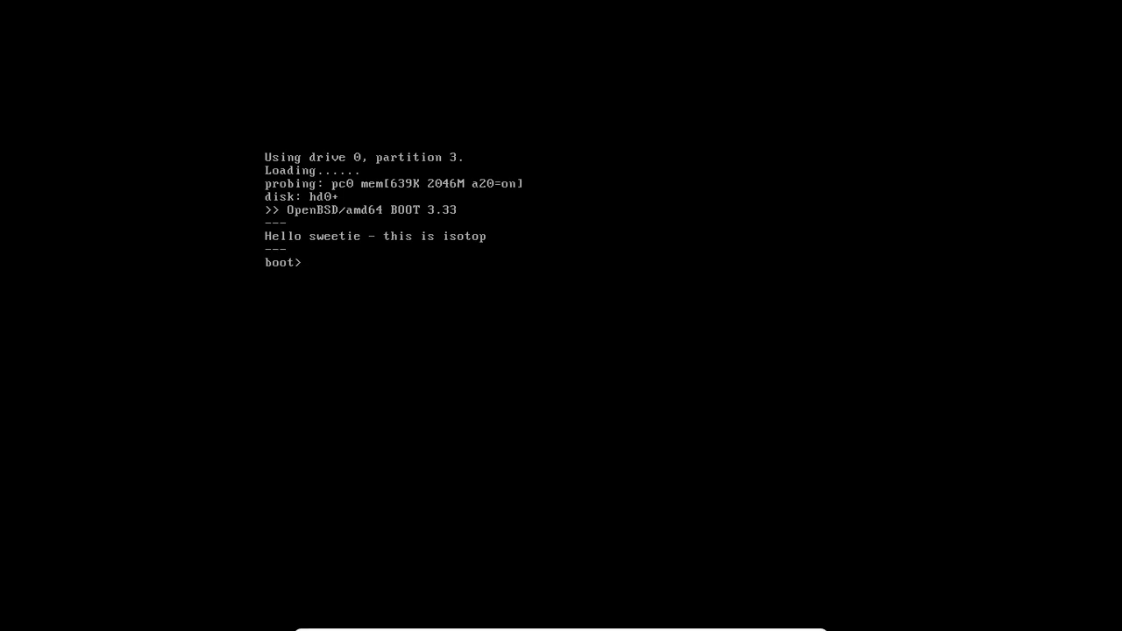
{"action": "key", "text": "Return"}
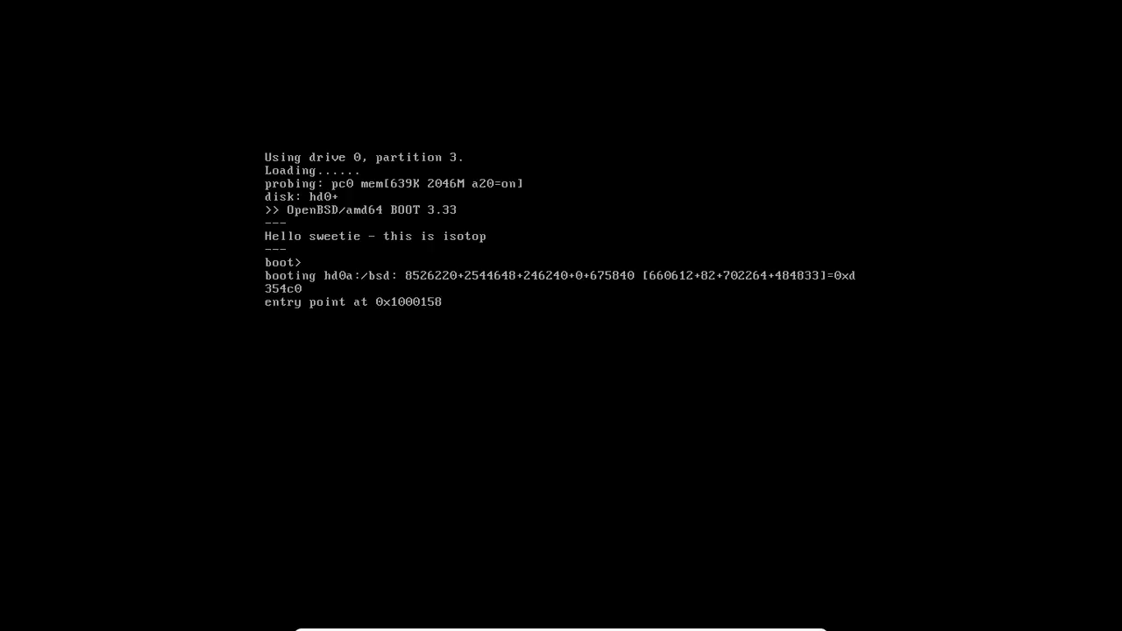
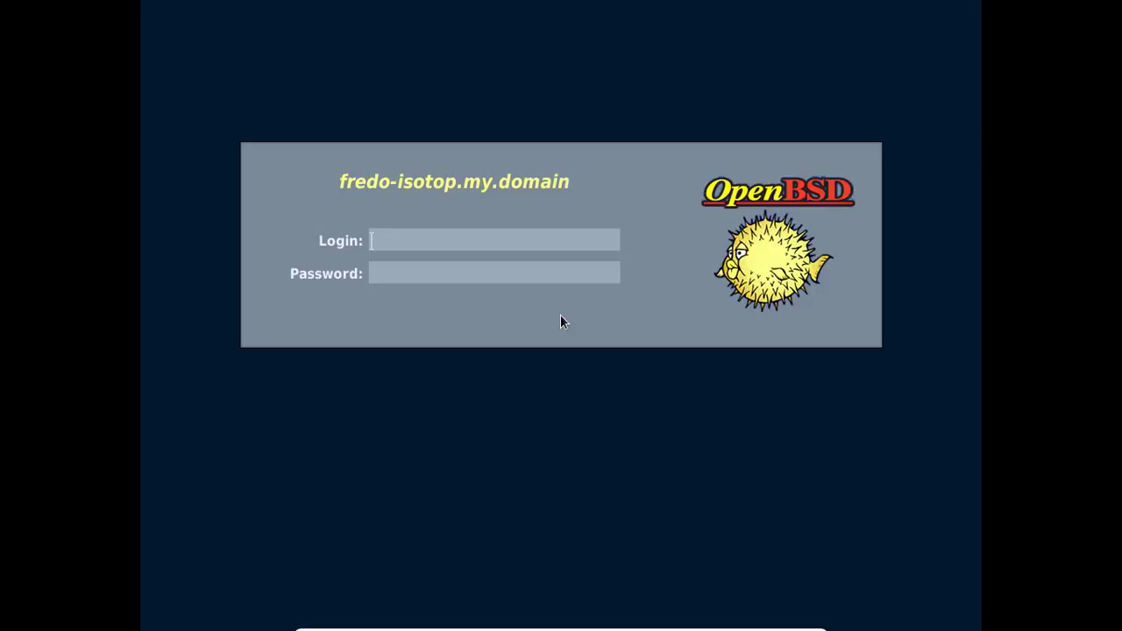
Enter the user's login name at the xenodm prompt to reach the password field.
{"action": "type", "text": "fred"}
{"action": "key", "text": "Return"}
{"action": "key", "text": "Return"}
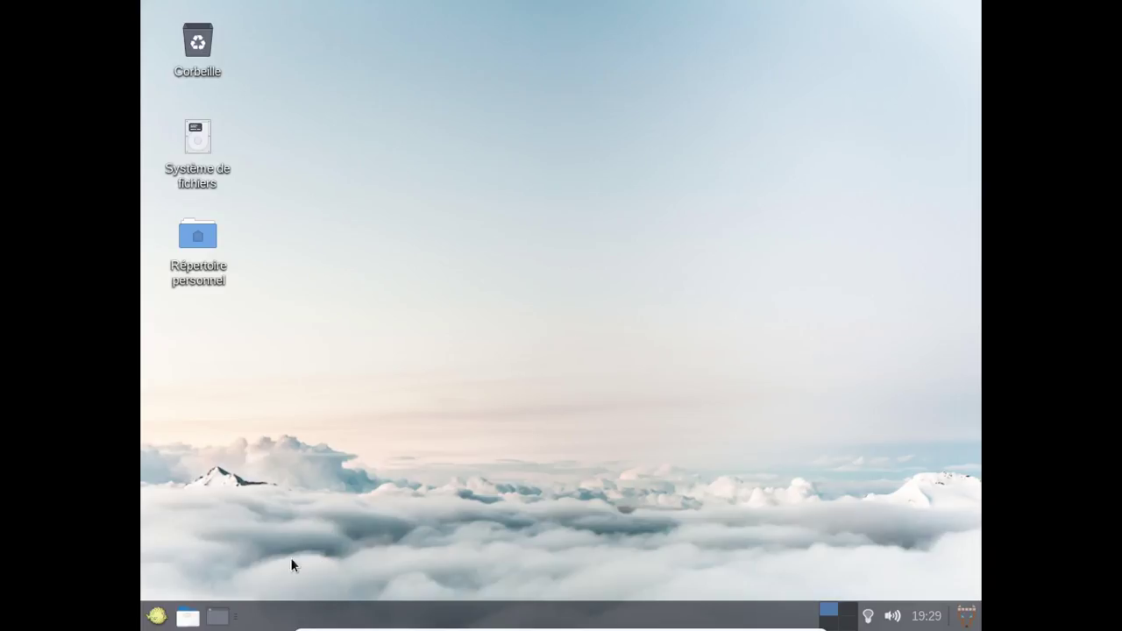
Open a terminal from the Whisker menu and run 'doas pkg_add -v quodlibet'.
{"action": "left_click", "coordinate": [156, 617]}
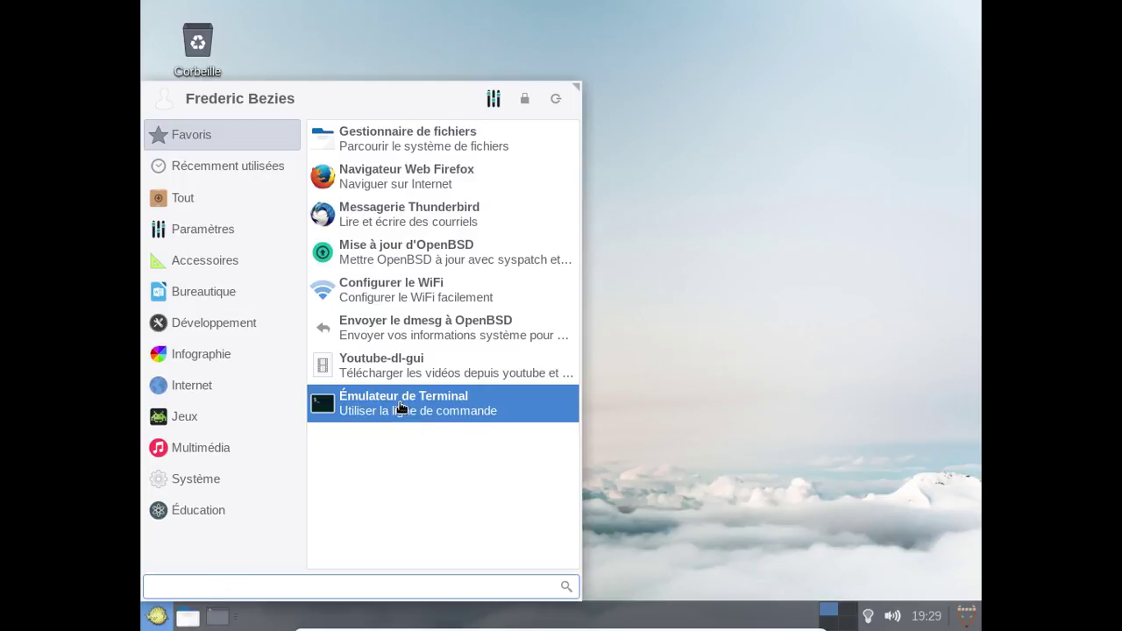
{"action": "left_click", "coordinate": [402, 407]}
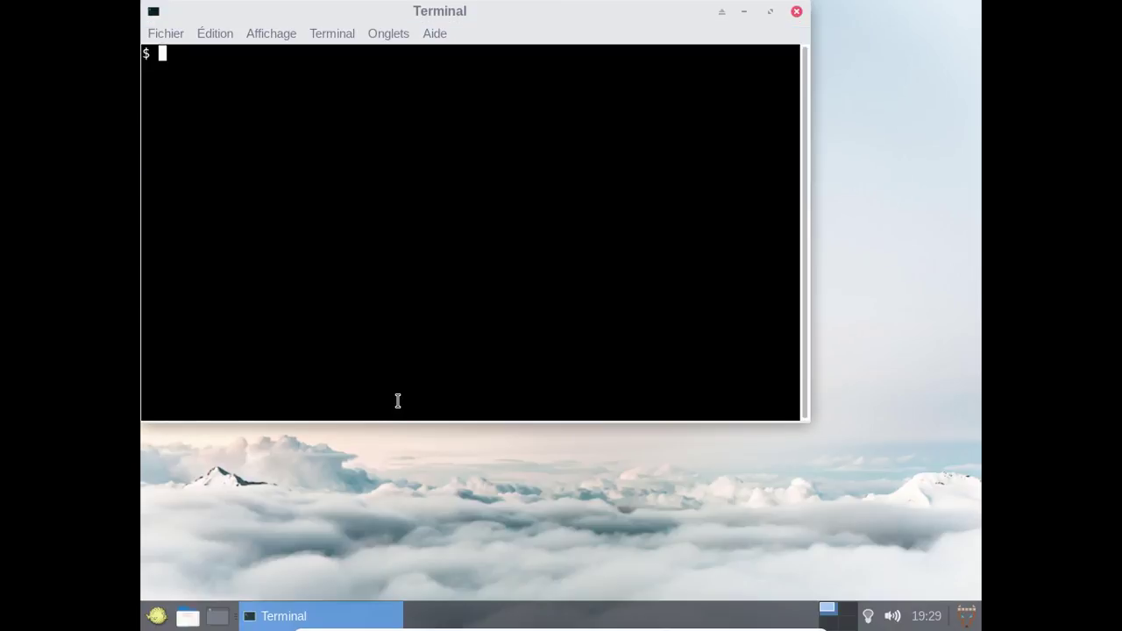
{"action": "type", "text": "do"}
{"action": "key", "text": "BackSpace"}
{"action": "type", "text": "oas op"}
{"action": "key", "text": "BackSpace"}
{"action": "key", "text": "BackSpace"}
{"action": "type", "text": "pkg_da"}
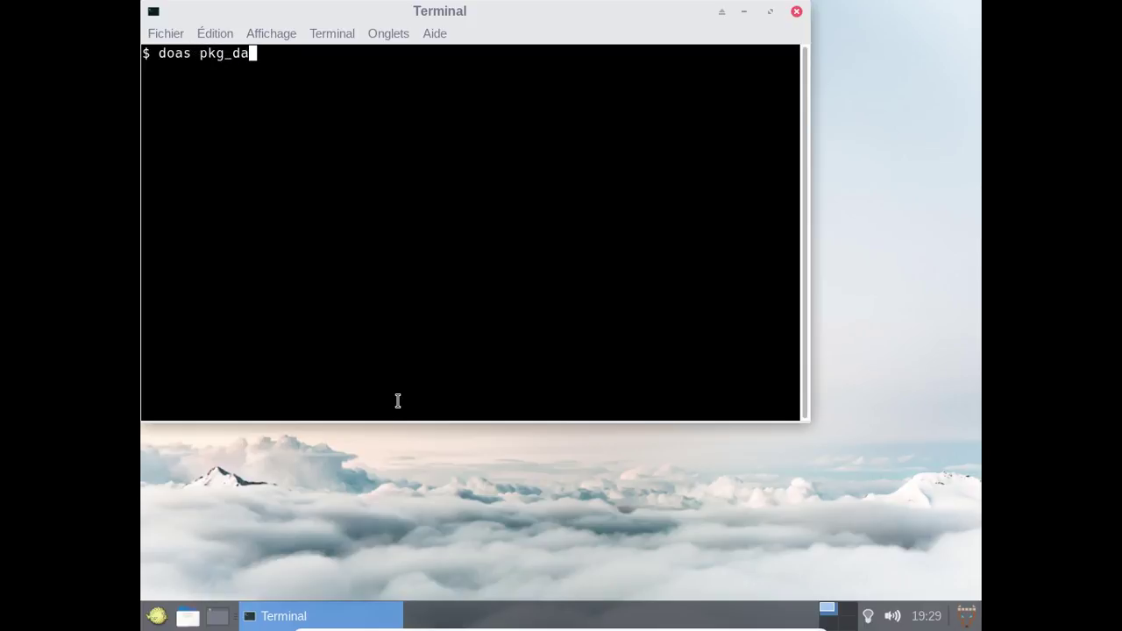
{"action": "key", "text": "BackSpace"}
{"action": "key", "text": "BackSpace"}
{"action": "type", "text": "add -v quodlibet"}
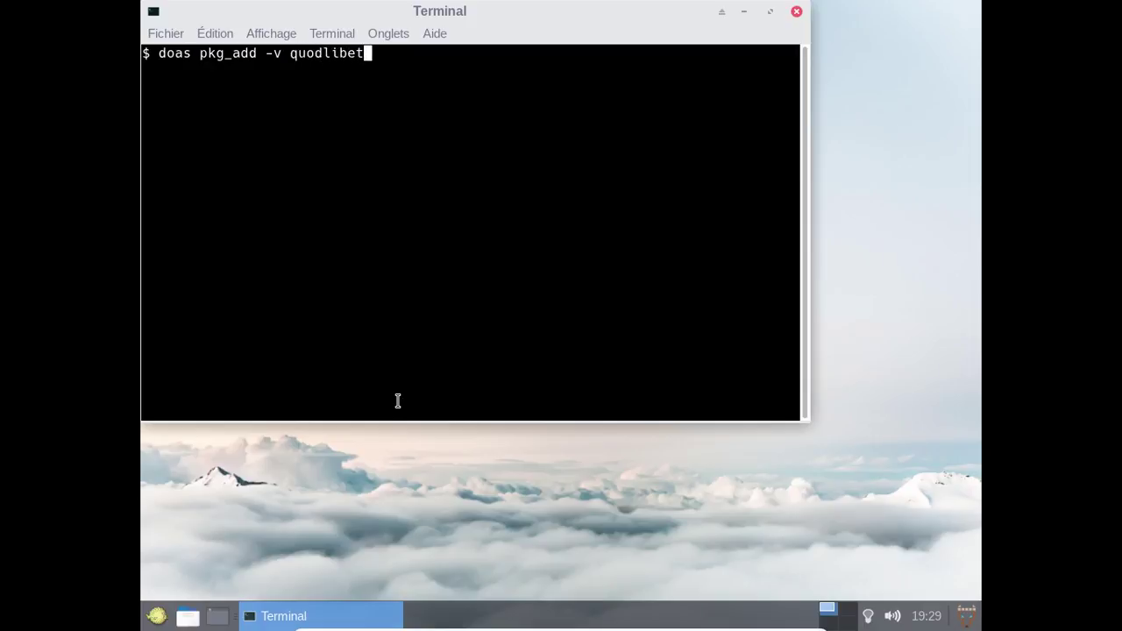
{"action": "key", "text": "Return"}
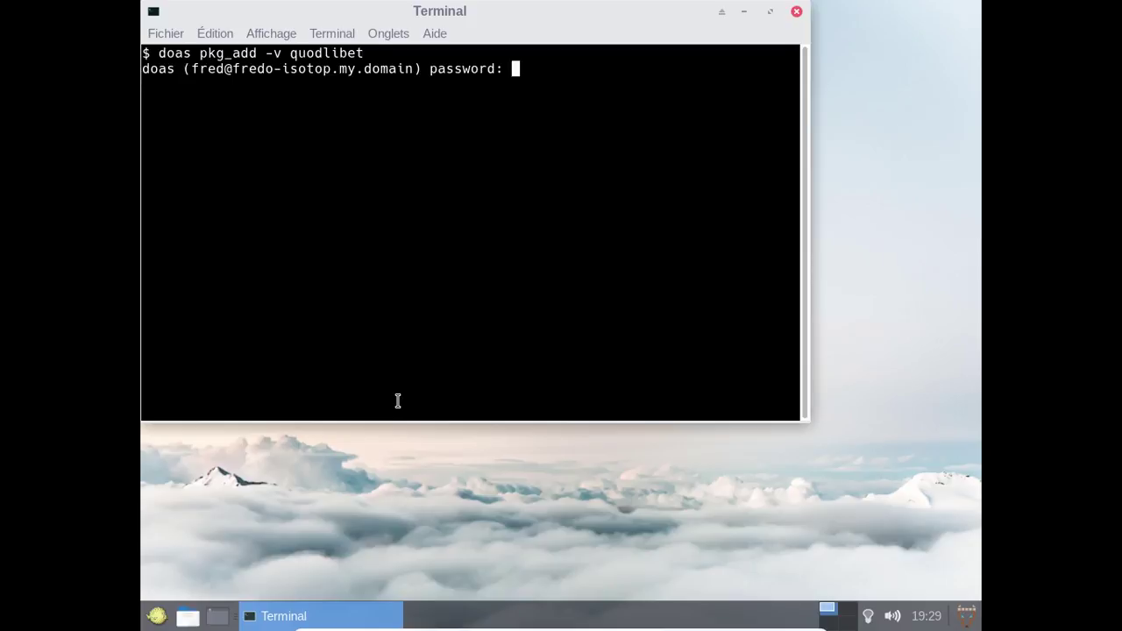
Submit the doas password so quodlibet 3.8.1p1 and its dependencies install.
{"action": "key", "text": "Return"}
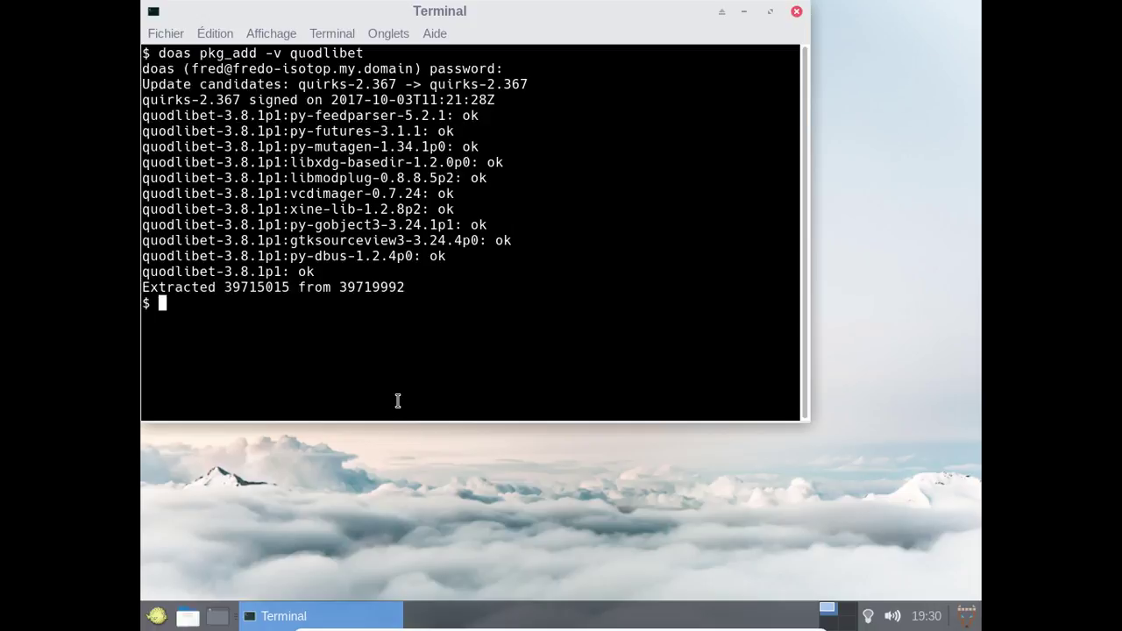
Exit the terminal and launch Quod Libet from the Multimédia category.
{"action": "type", "text": "exit"}
{"action": "key", "text": "Return"}
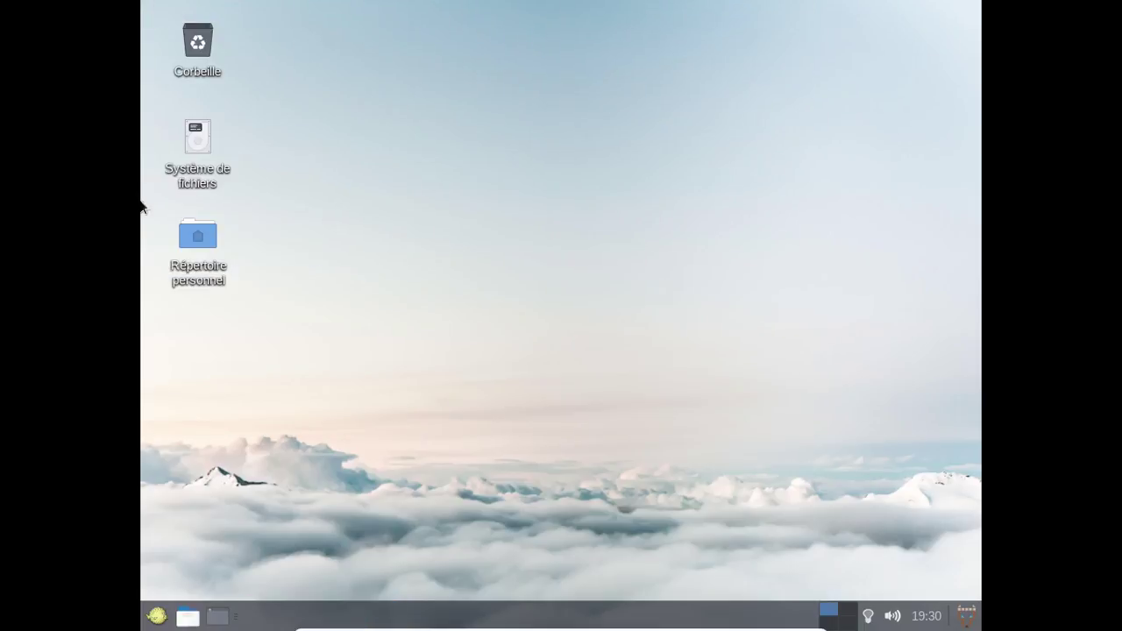
{"action": "left_click", "coordinate": [151, 624]}
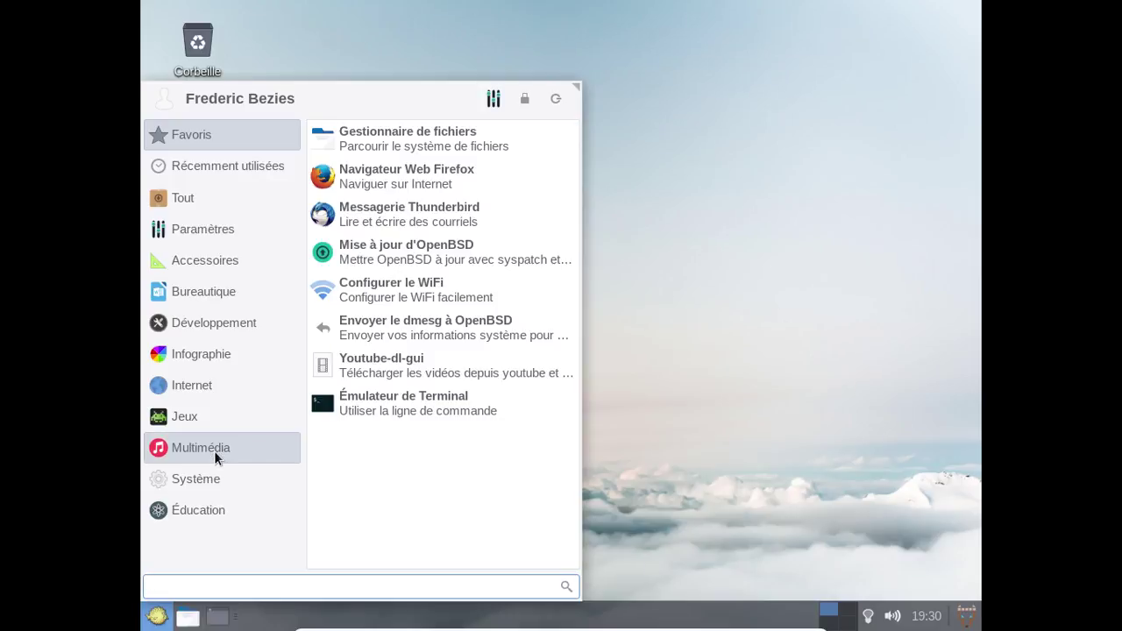
{"action": "left_click", "coordinate": [214, 450]}
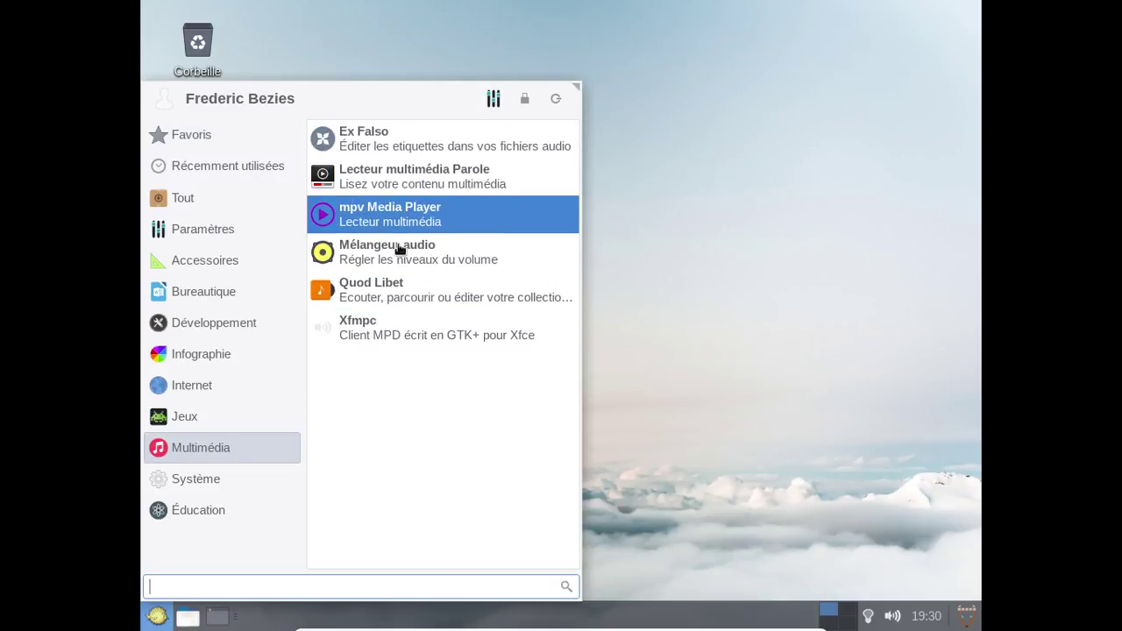
{"action": "left_click", "coordinate": [398, 289]}
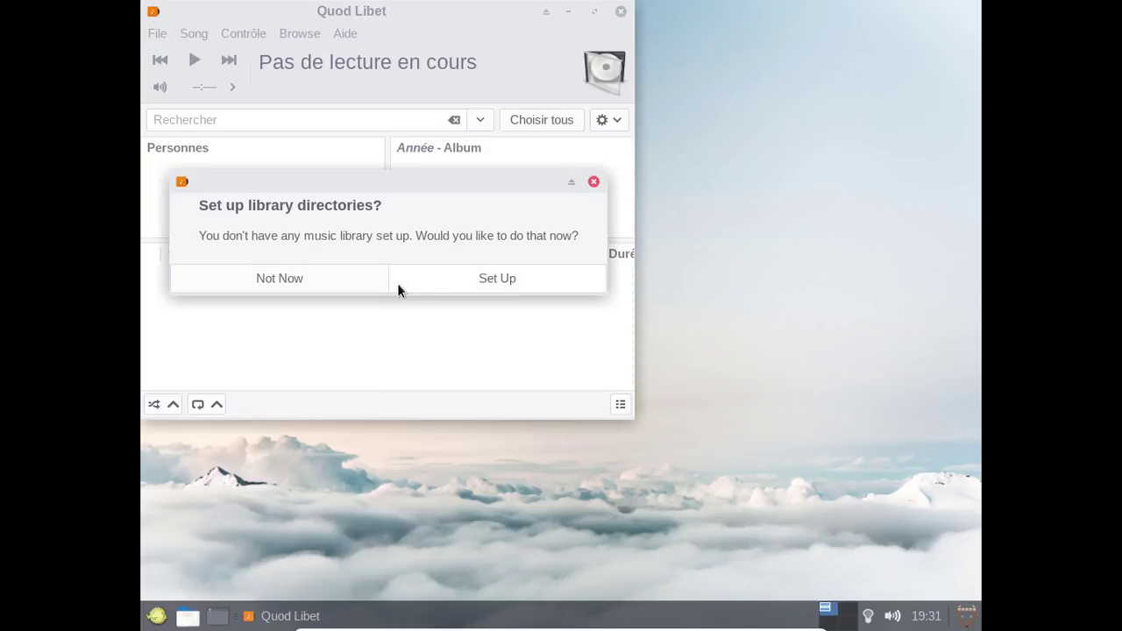
Add the Musique folder as Quod Libet's library, then select Concertino Part I.
{"action": "left_click", "coordinate": [424, 278]}
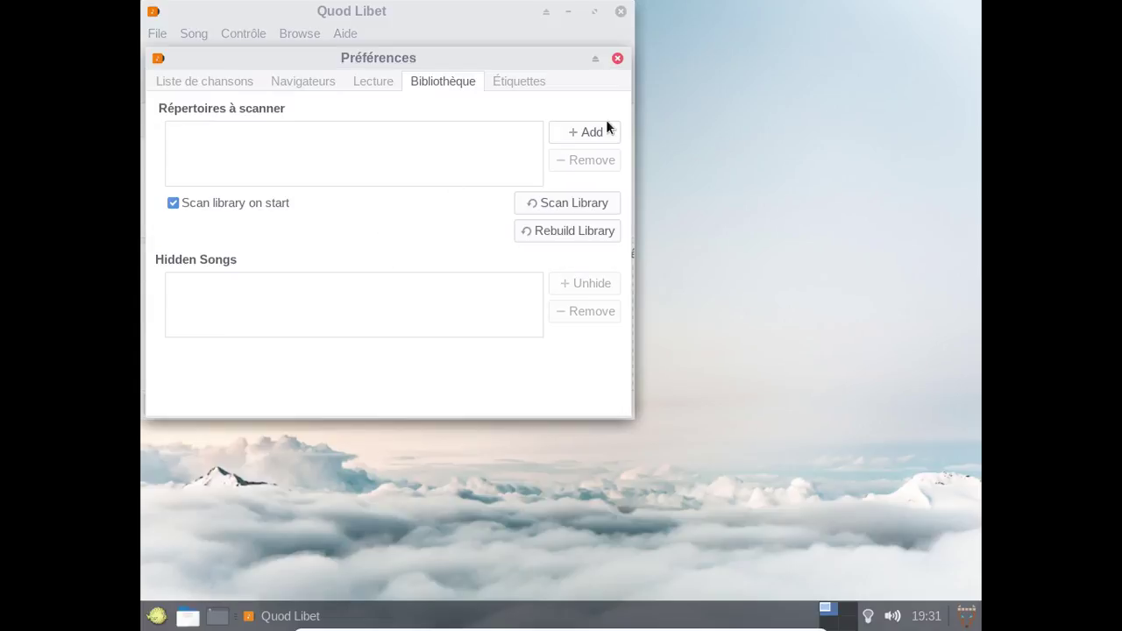
{"action": "left_click", "coordinate": [602, 127]}
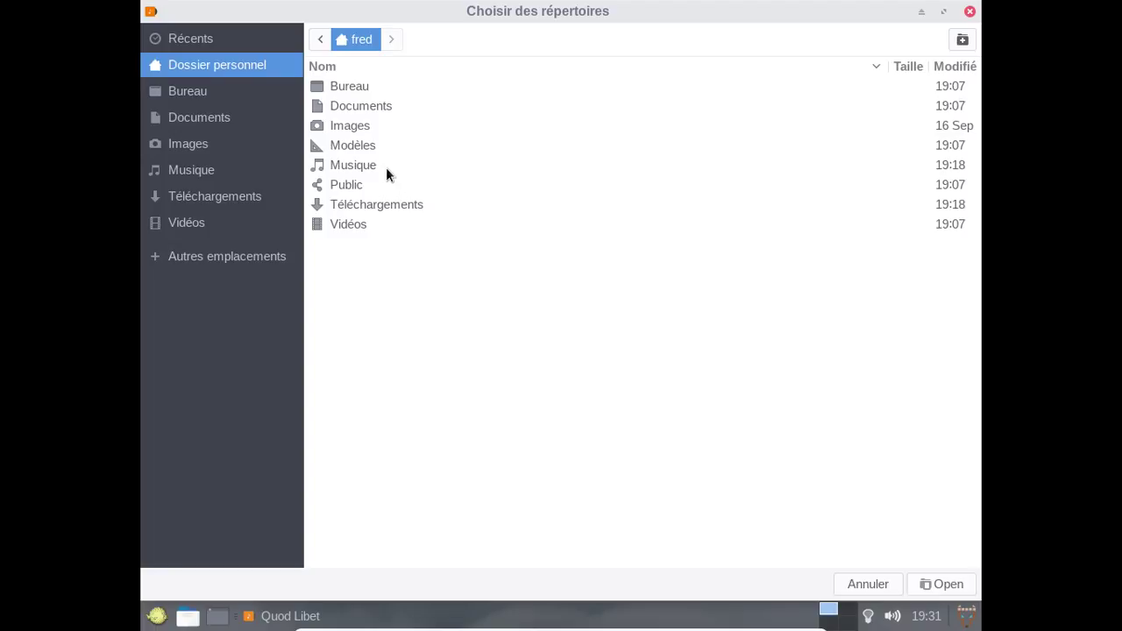
{"action": "left_click", "coordinate": [386, 167]}
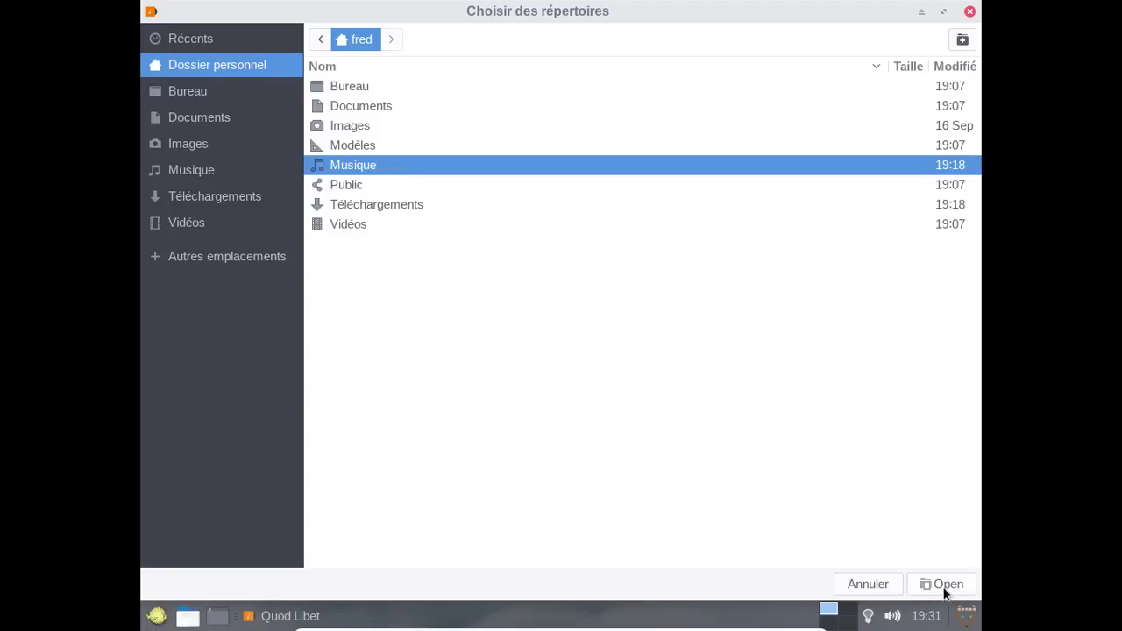
{"action": "left_click", "coordinate": [945, 586]}
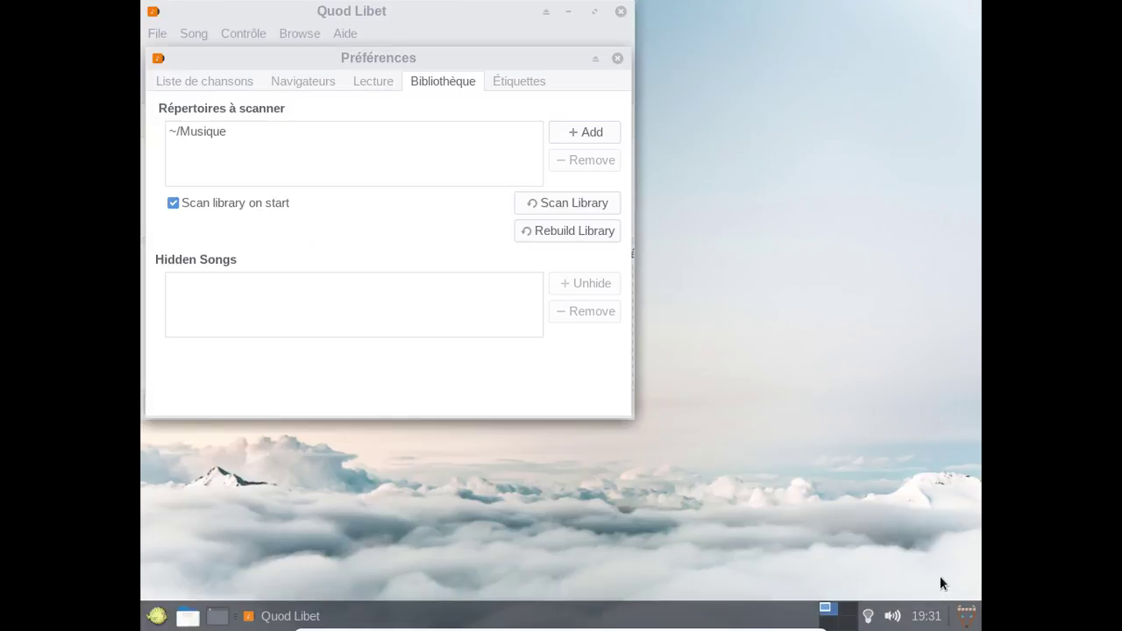
{"action": "left_click", "coordinate": [618, 58]}
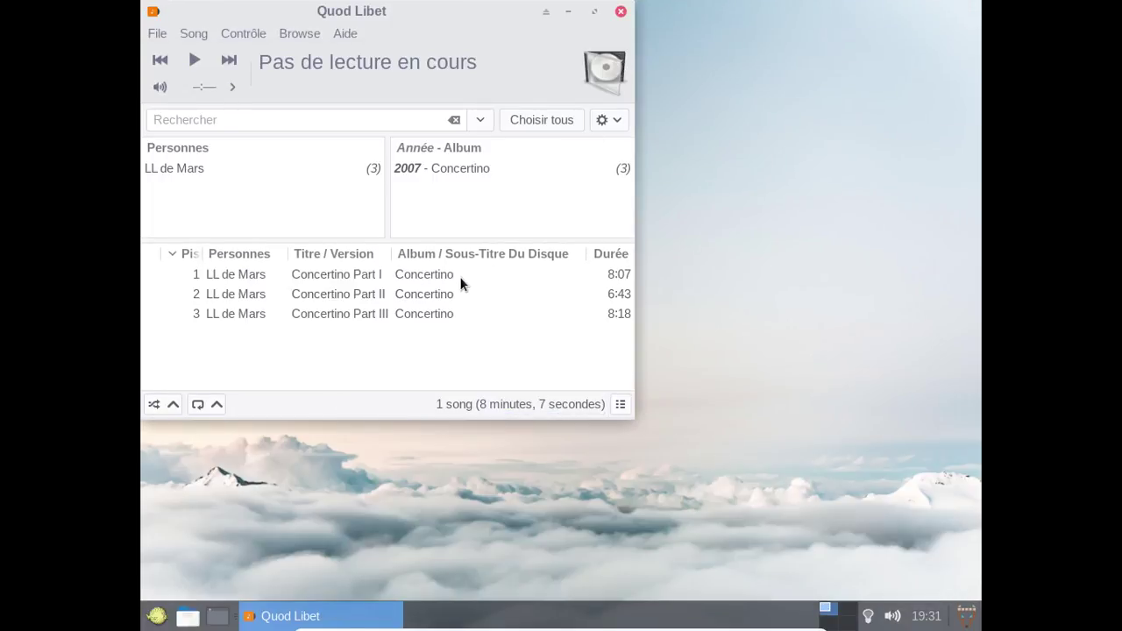
{"action": "left_click", "coordinate": [461, 282]}
Play Concertino Part I, then force-close the frozen player via its taskbar entry.
{"action": "double_click", "coordinate": [461, 282]}
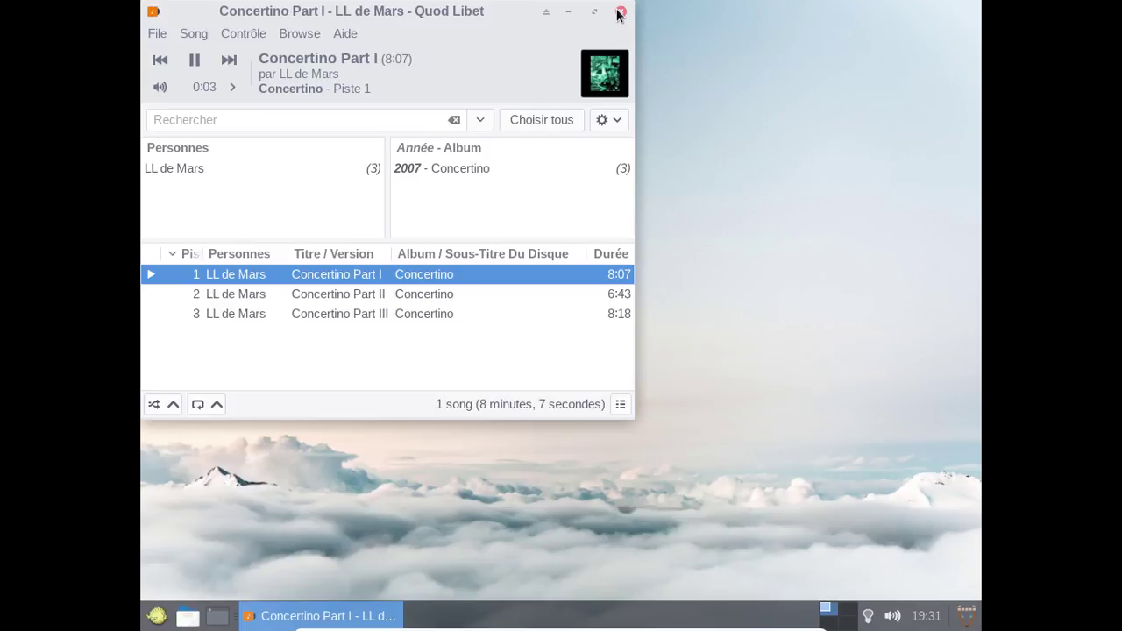
{"action": "left_click_drag", "start_coordinate": [426, 12], "coordinate": [628, 96]}
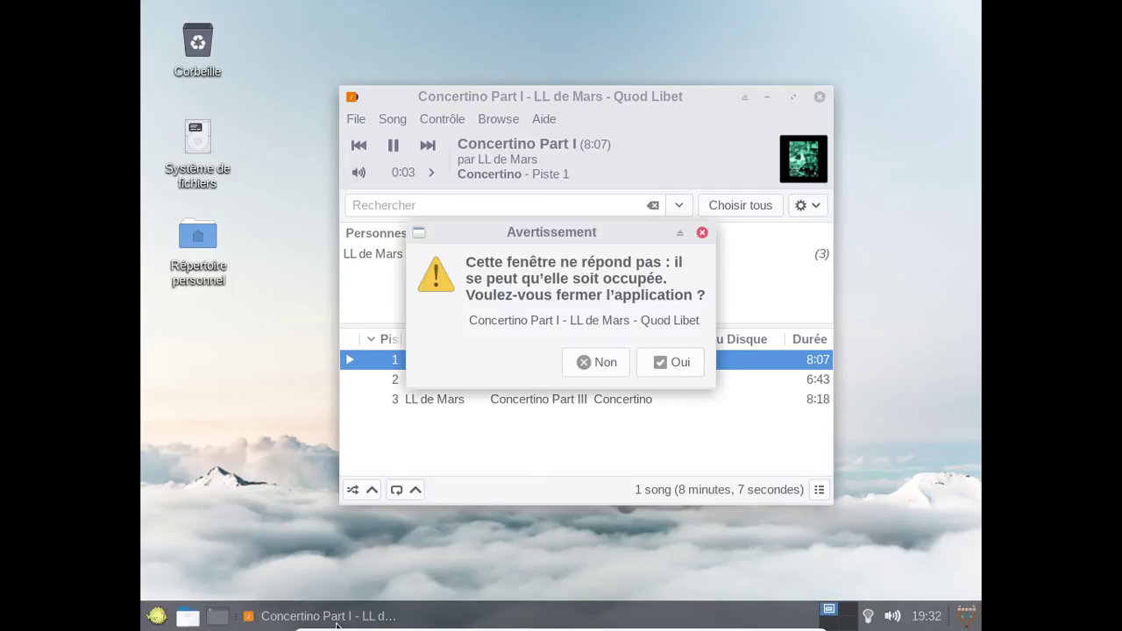
{"action": "right_click", "coordinate": [336, 616]}
{"action": "left_click", "coordinate": [605, 363]}
{"action": "left_click", "coordinate": [658, 362]}
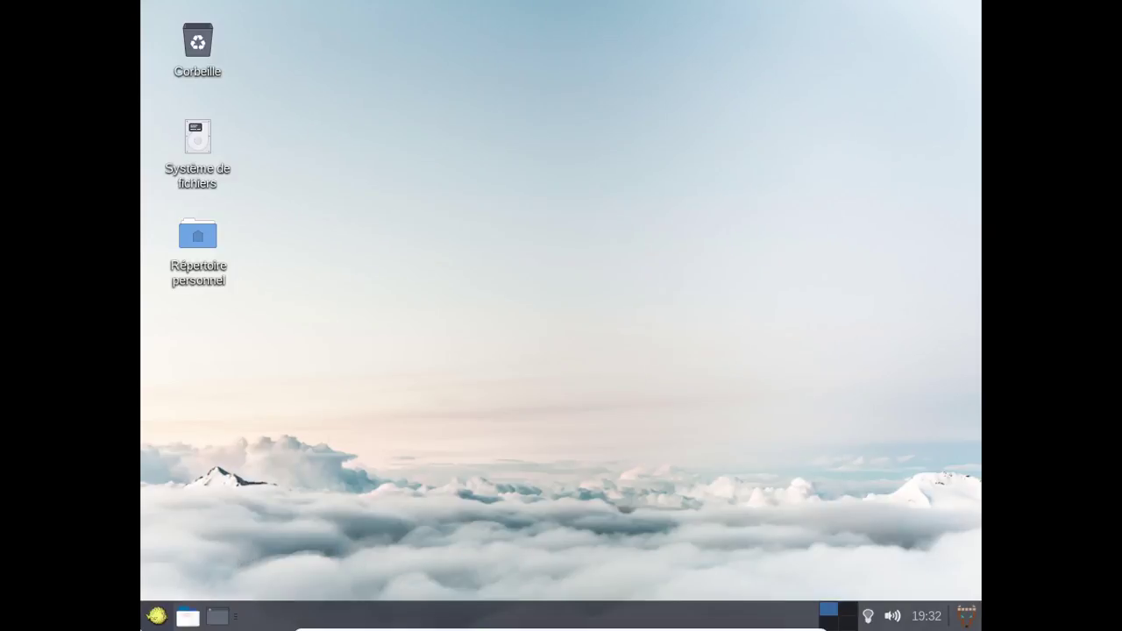
{"action": "left_click", "coordinate": [157, 615]}
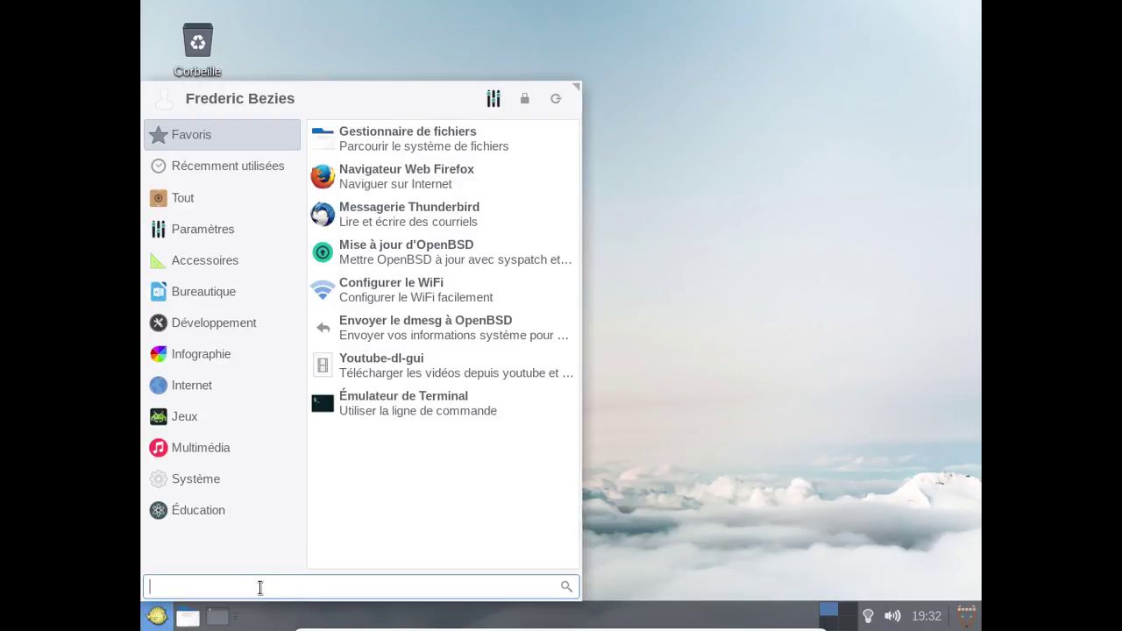
{"action": "type", "text": "quod"}
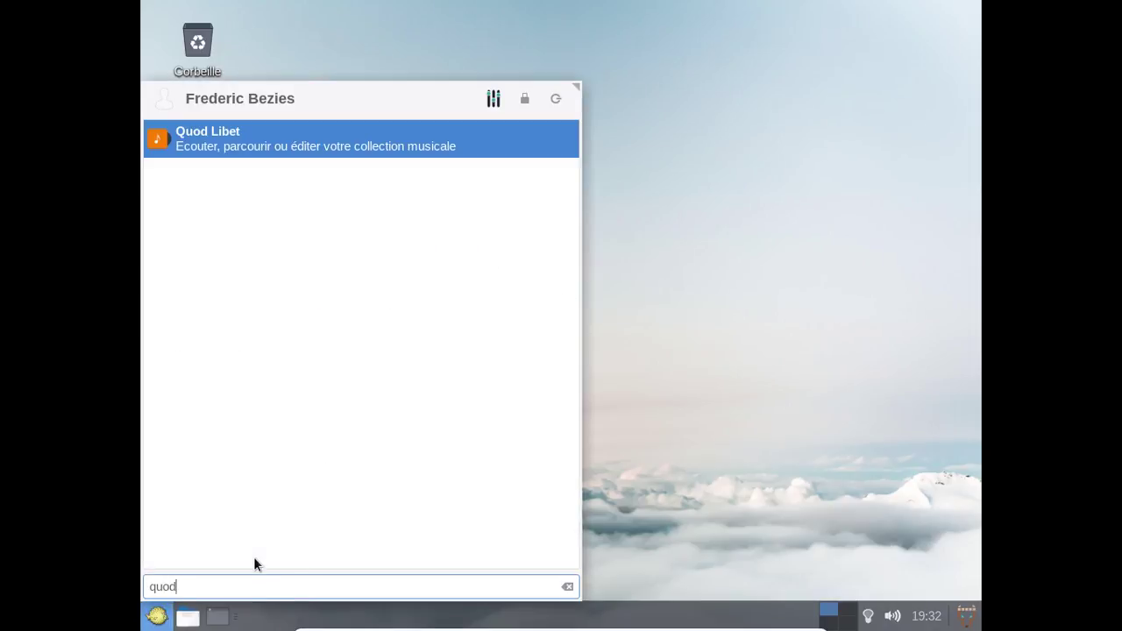
{"action": "key", "text": "Return"}
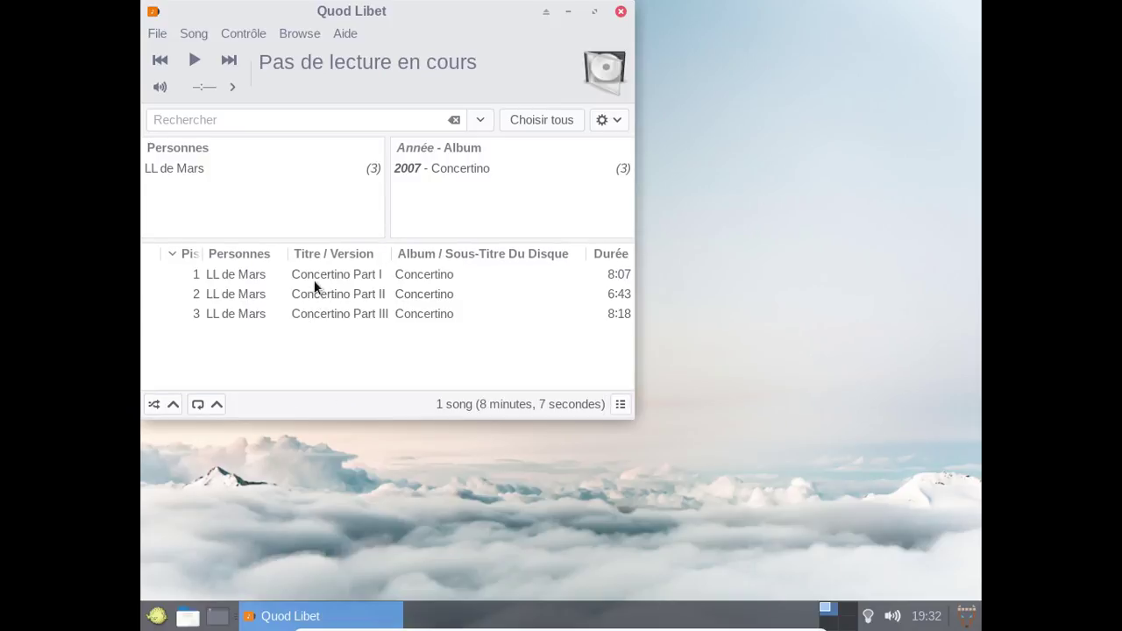
{"action": "left_click", "coordinate": [314, 286]}
{"action": "double_click", "coordinate": [314, 281]}
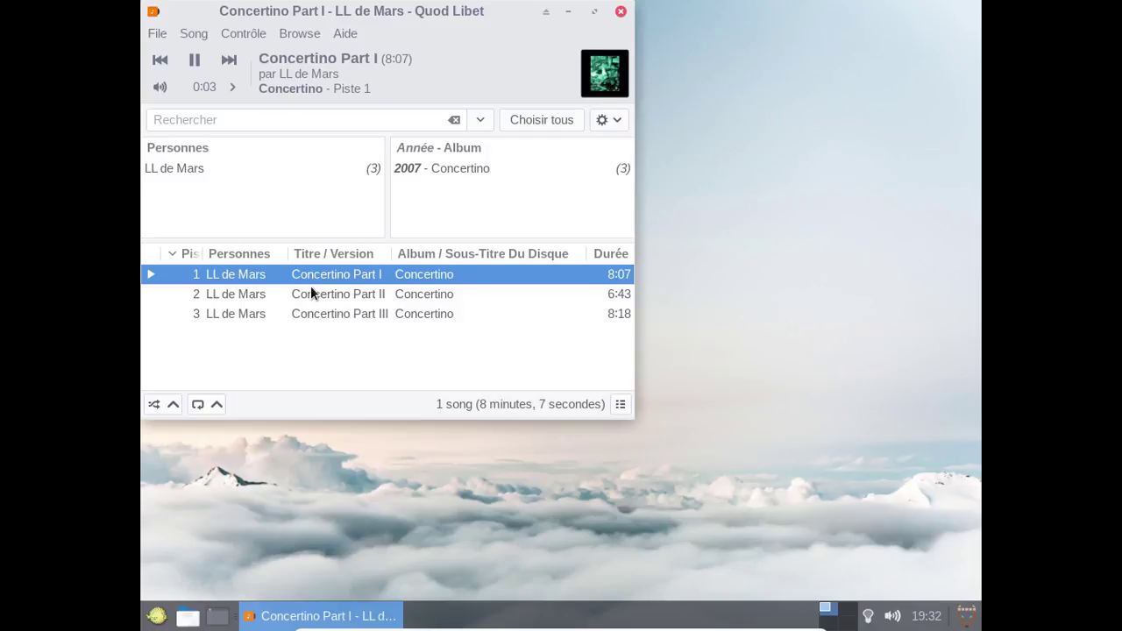
{"action": "left_click", "coordinate": [623, 13]}
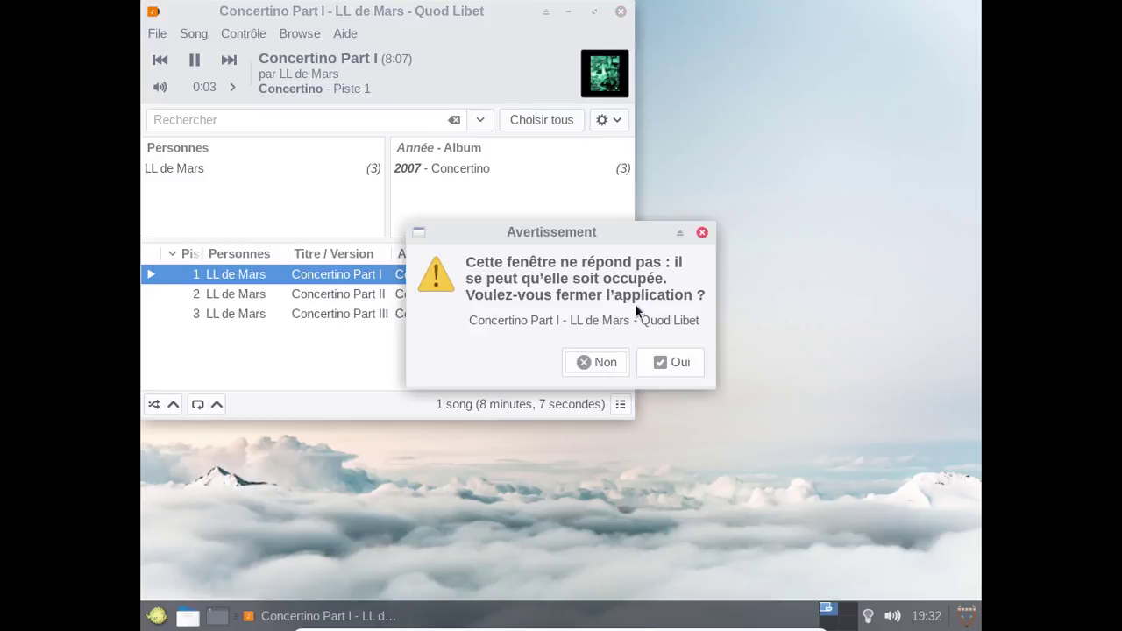
{"action": "left_click", "coordinate": [661, 363]}
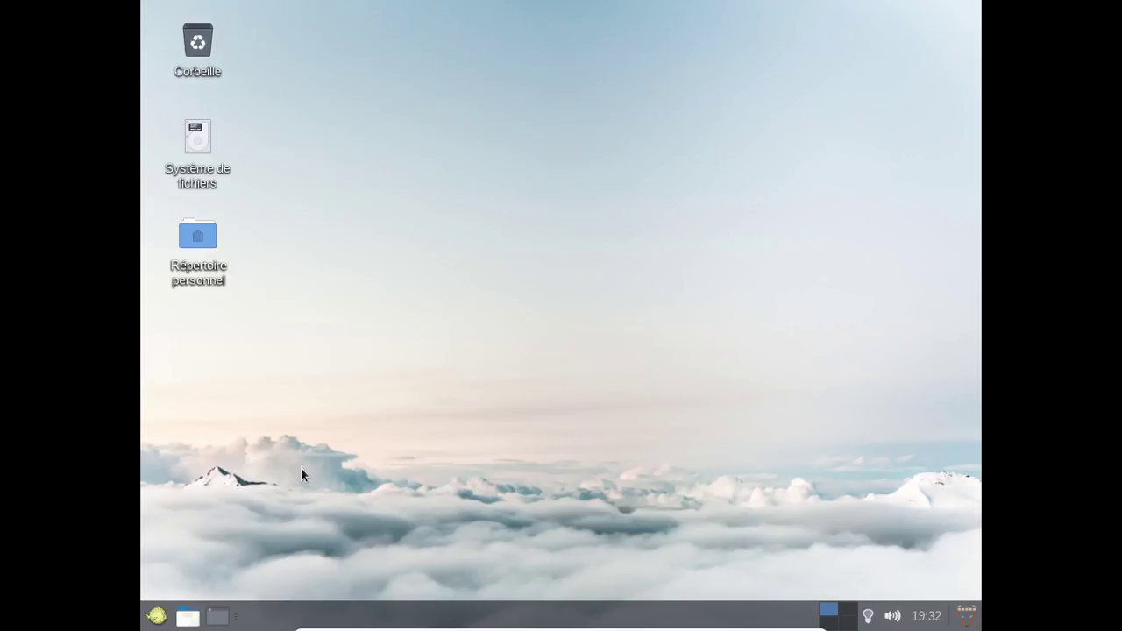
Relaunch Quod Libet from the Multimédia category of the Whisker menu.
{"action": "left_click", "coordinate": [157, 616]}
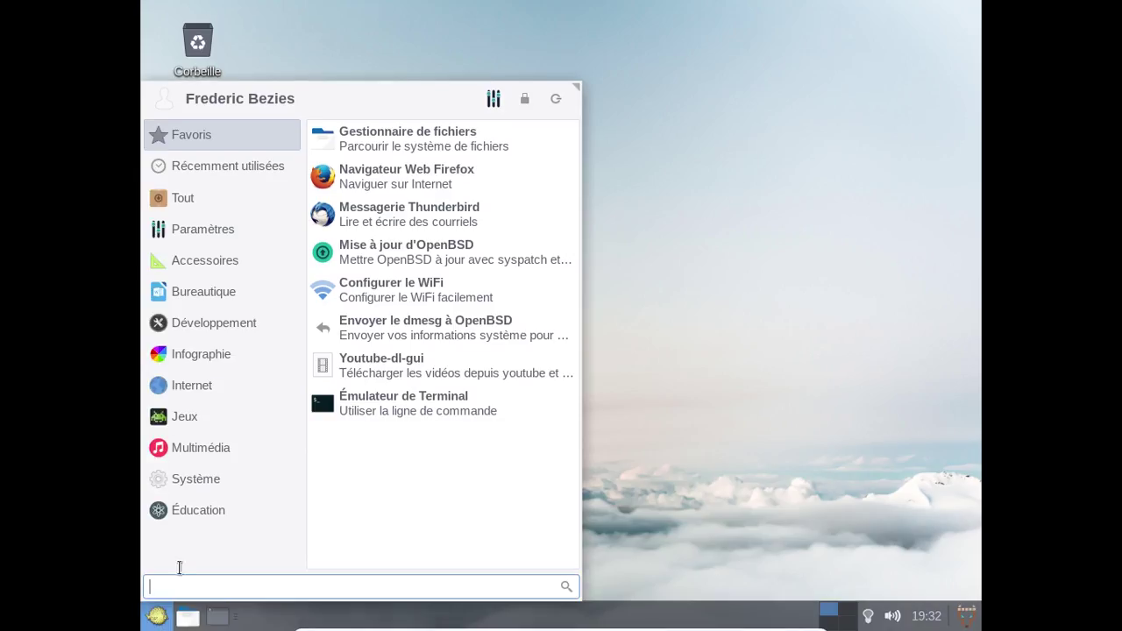
{"action": "left_click", "coordinate": [214, 460]}
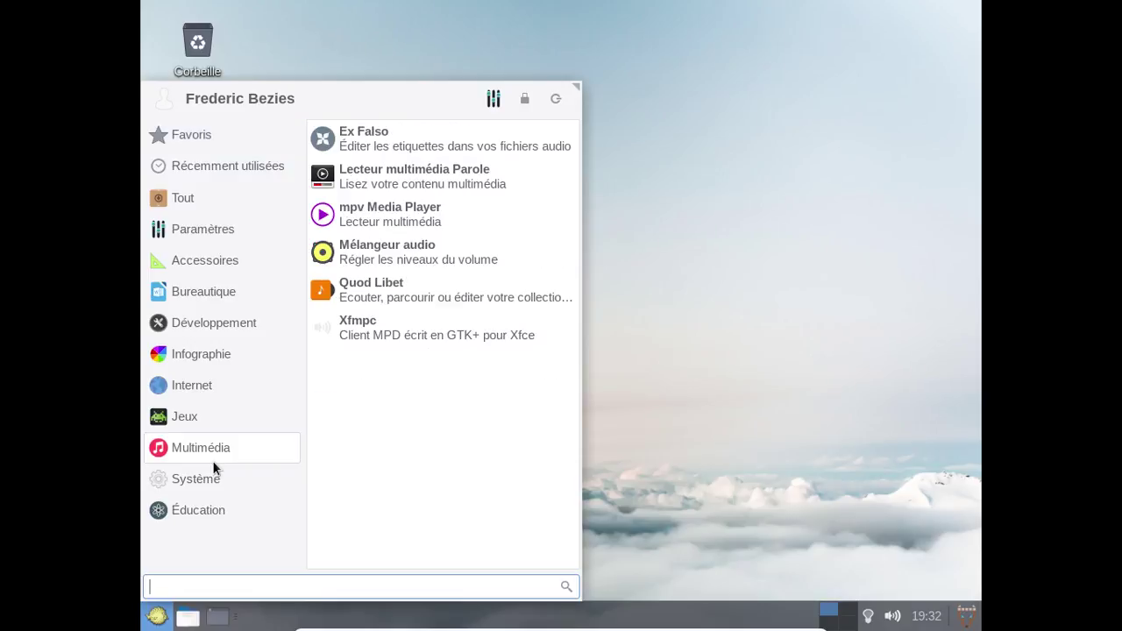
{"action": "left_click", "coordinate": [399, 300]}
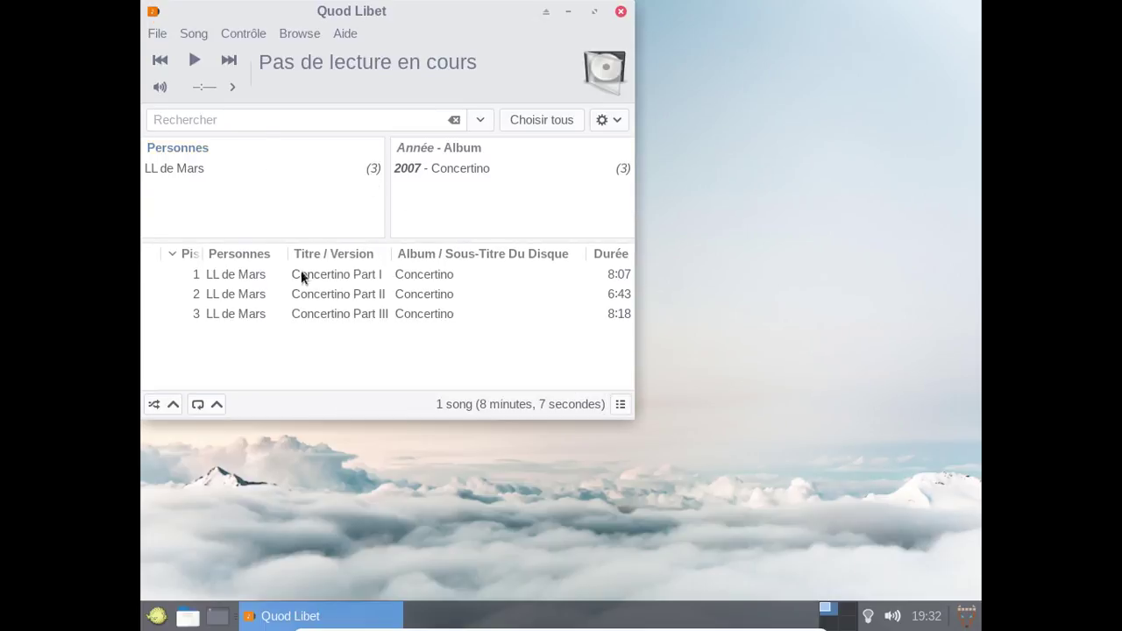
Play Concertino Part II, then close the window and confirm Oui to force-quit.
{"action": "left_click", "coordinate": [356, 294]}
{"action": "double_click", "coordinate": [357, 294]}
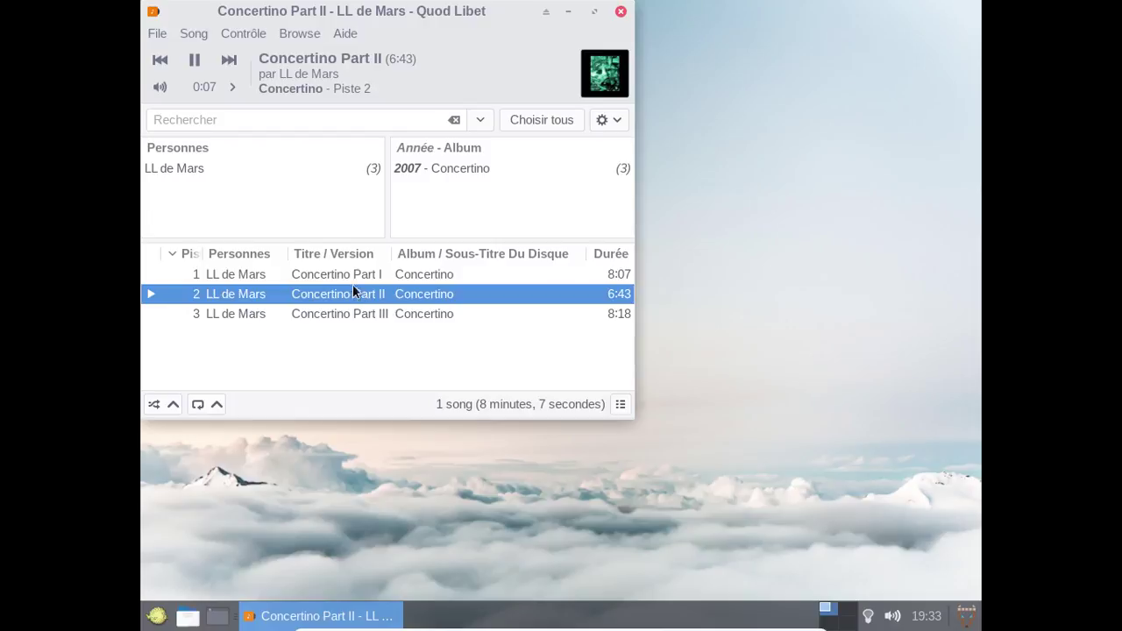
{"action": "left_click", "coordinate": [622, 13]}
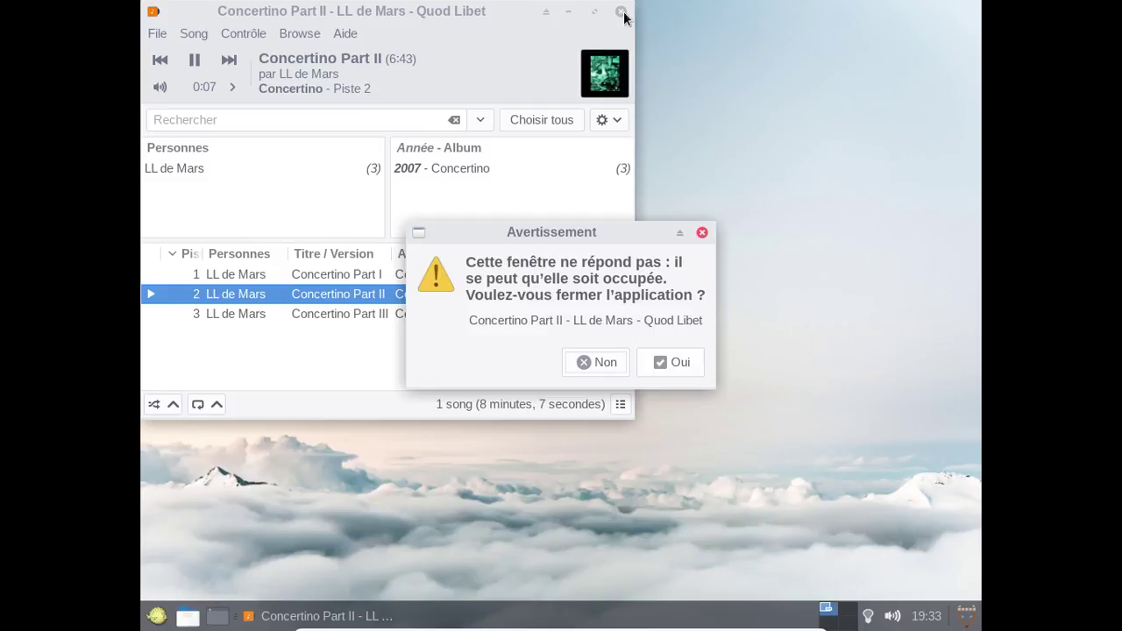
{"action": "left_click", "coordinate": [653, 372]}
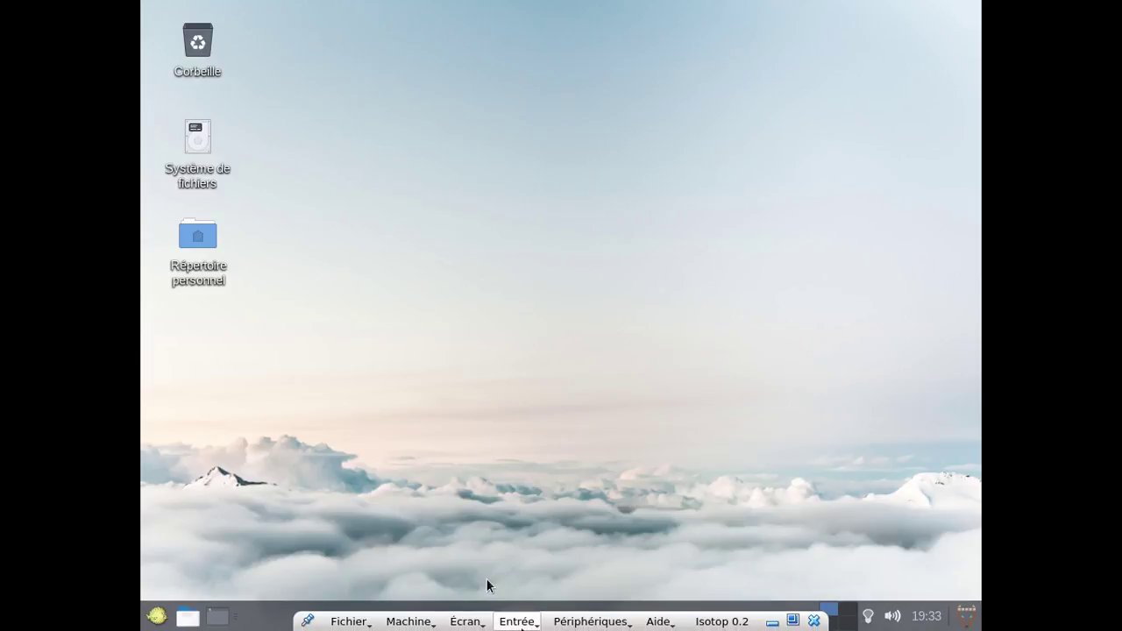
Attach the HP DeskJet 2130 series printer to the guest via Périphériques > USB.
{"action": "left_click", "coordinate": [590, 627]}
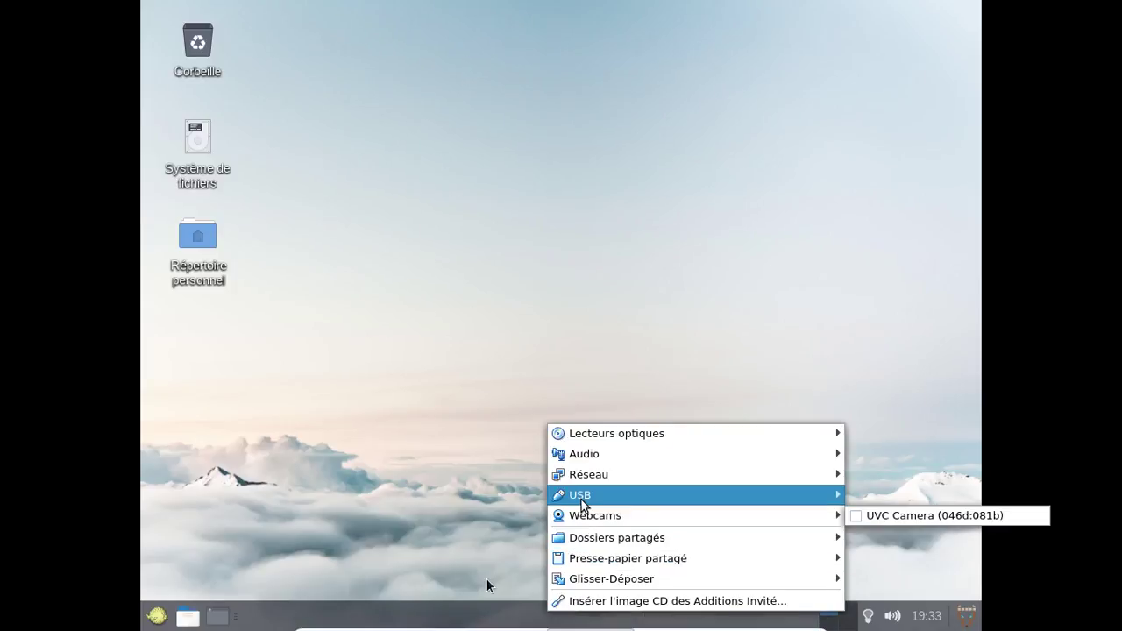
{"action": "mouse_move", "coordinate": [583, 495]}
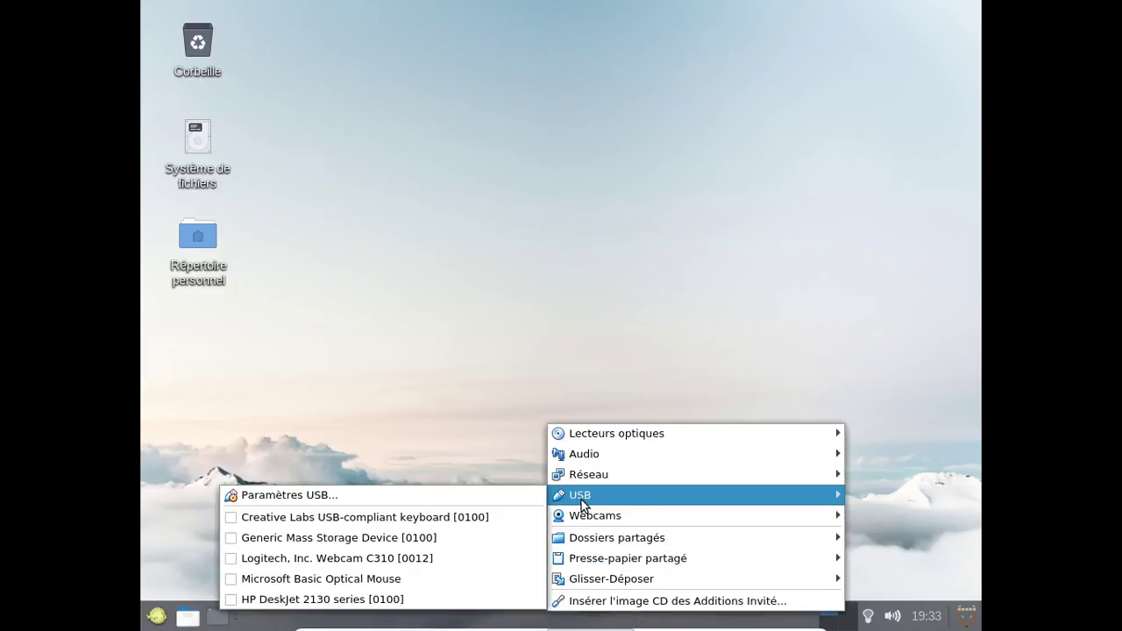
{"action": "left_click", "coordinate": [444, 599]}
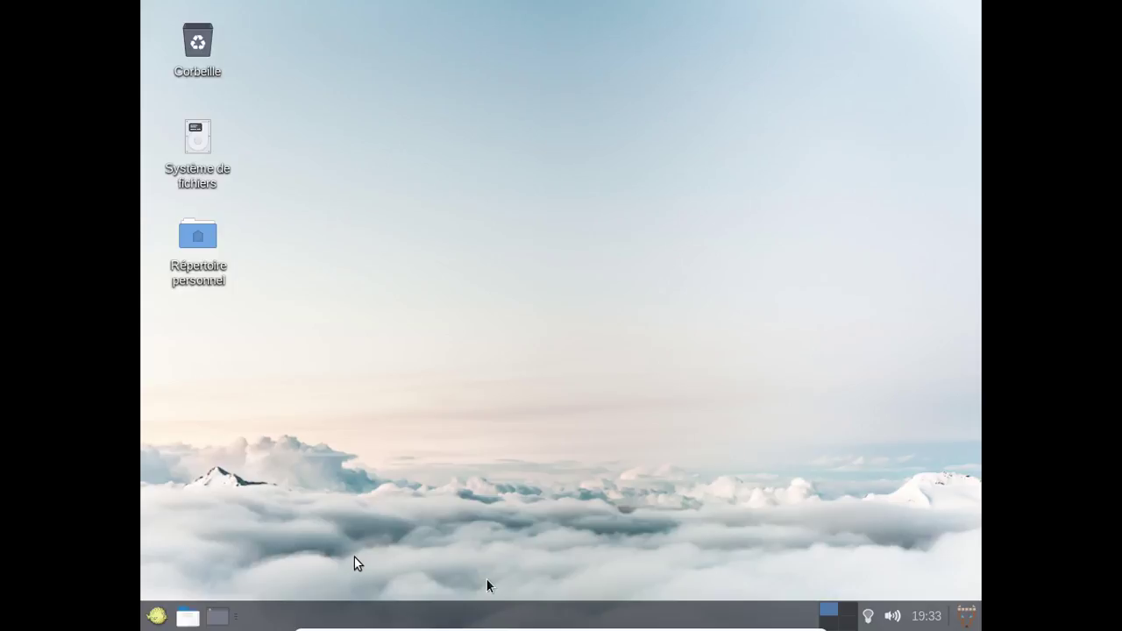
Glance through the Machine menu without choosing anything, then bring up the Écran menu.
{"action": "mouse_move", "coordinate": [351, 628]}
{"action": "left_click", "coordinate": [399, 621]}
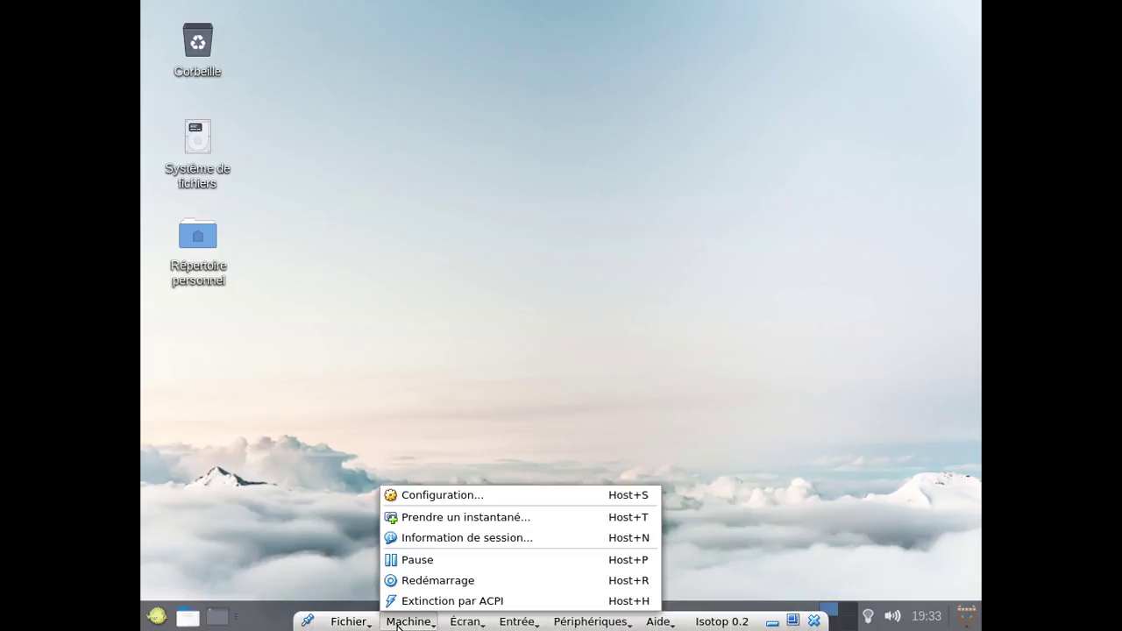
{"action": "left_click", "coordinate": [487, 584]}
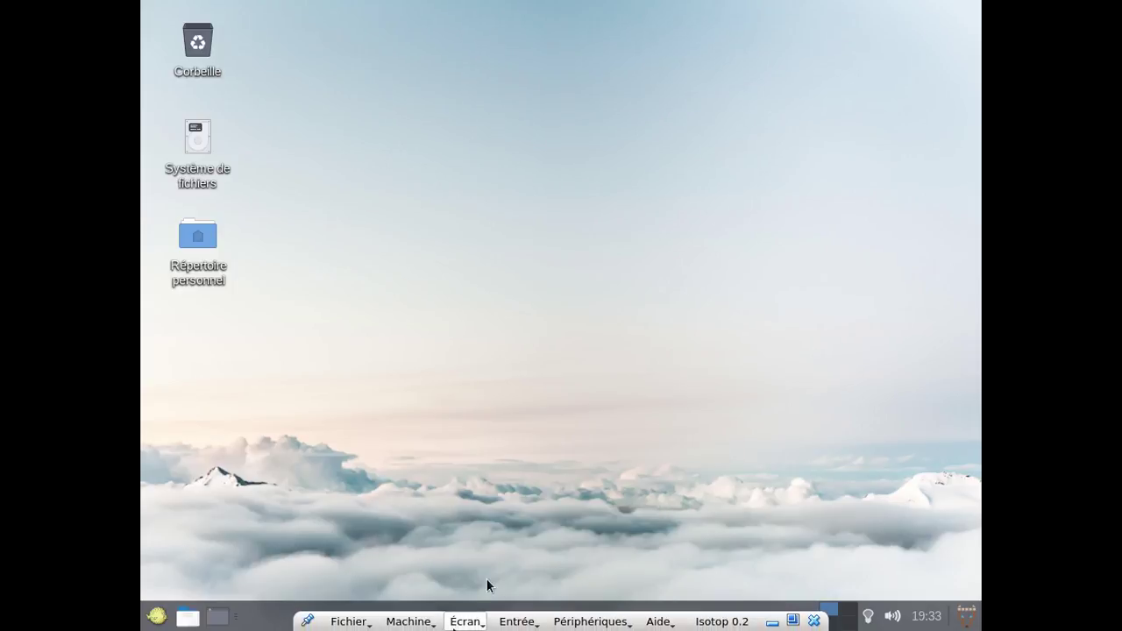
{"action": "left_click", "coordinate": [466, 622]}
Leave full screen, shift the VirtualBox window right, then re-enable Mode plein écran.
{"action": "left_click", "coordinate": [467, 452]}
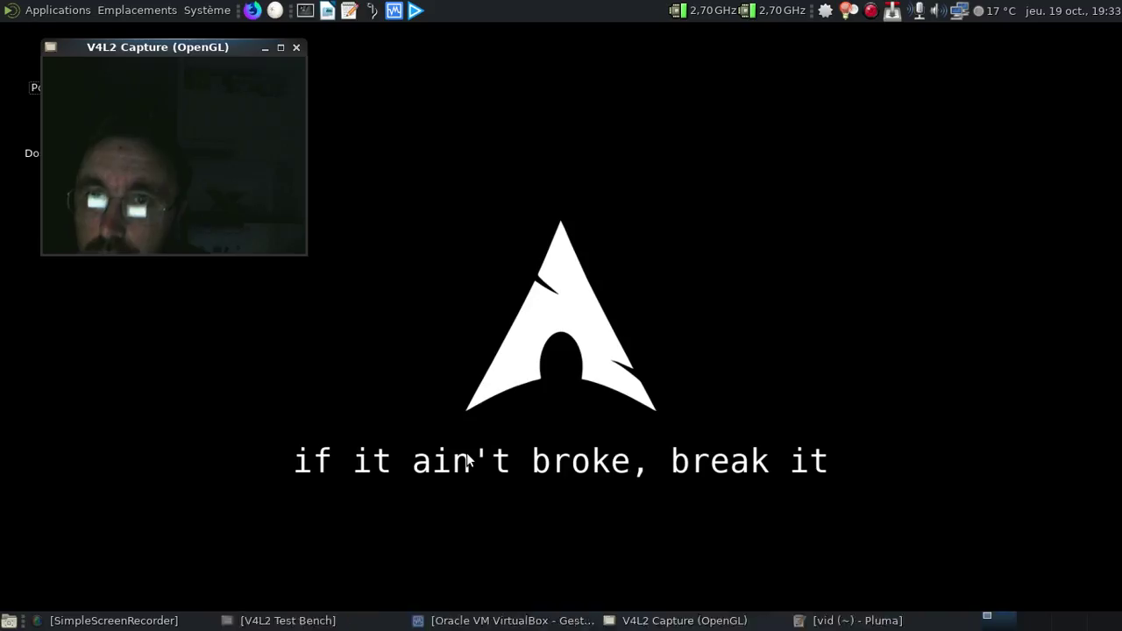
{"action": "left_click_drag", "start_coordinate": [272, 33], "coordinate": [474, 37]}
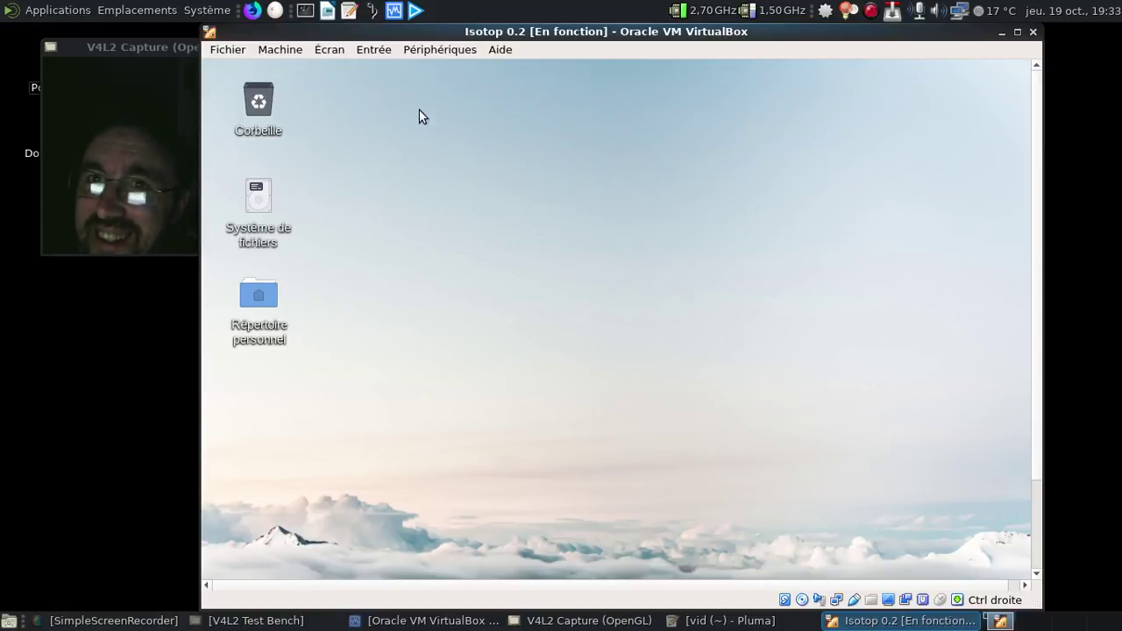
{"action": "left_click", "coordinate": [407, 50]}
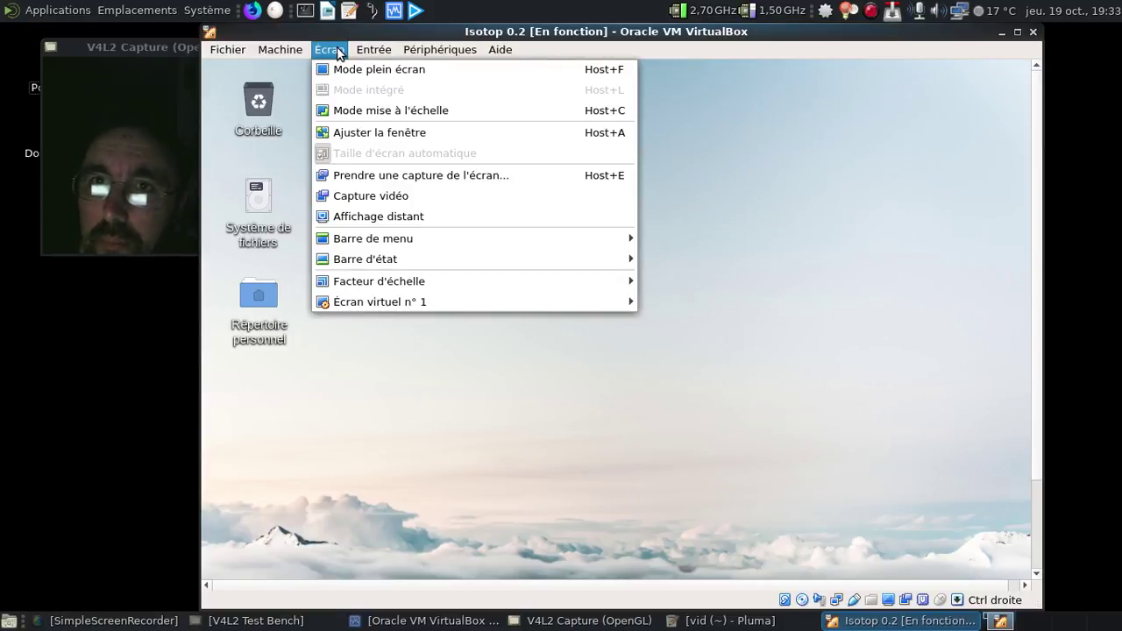
{"action": "left_click", "coordinate": [341, 63]}
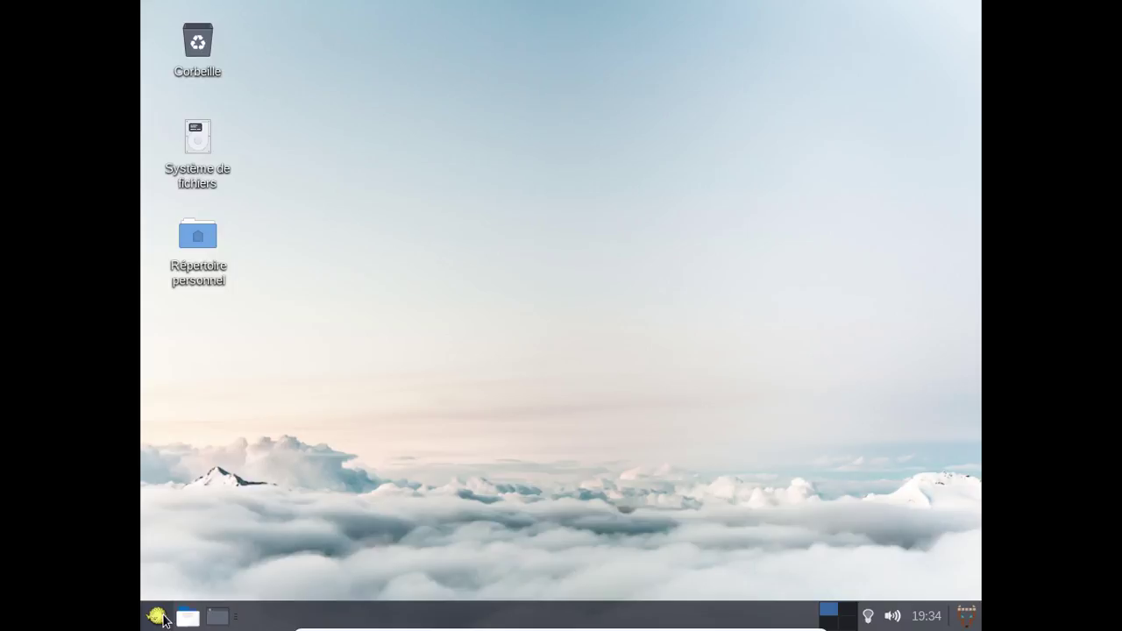
Search the Whisker menu for 'imp' and launch Configuration de l'impression.
{"action": "left_click", "coordinate": [157, 616]}
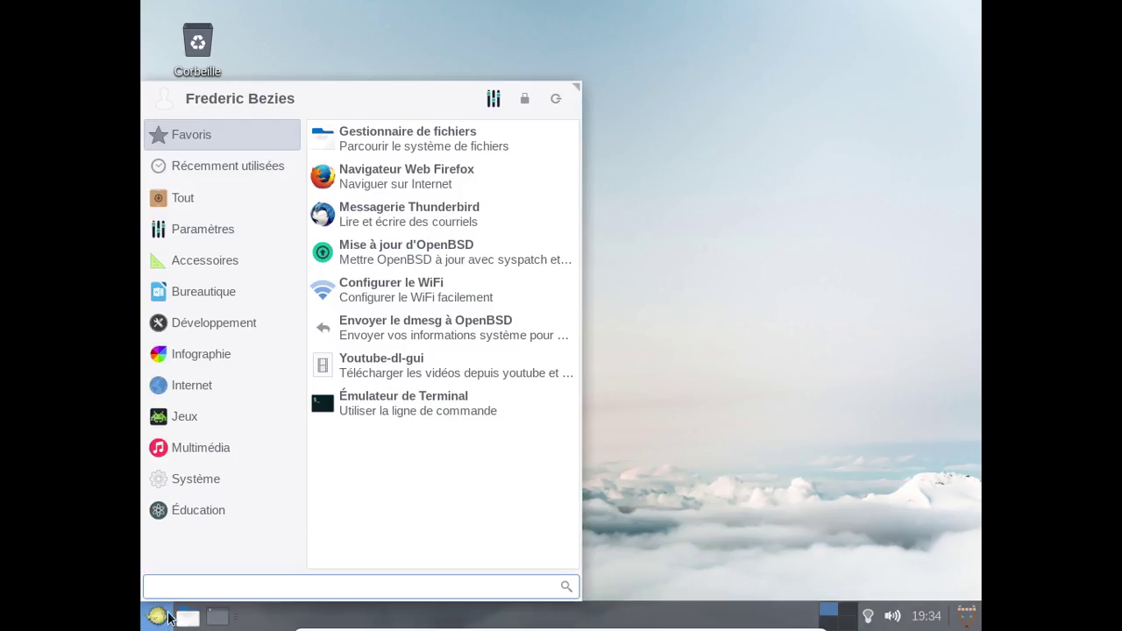
{"action": "type", "text": "imp"}
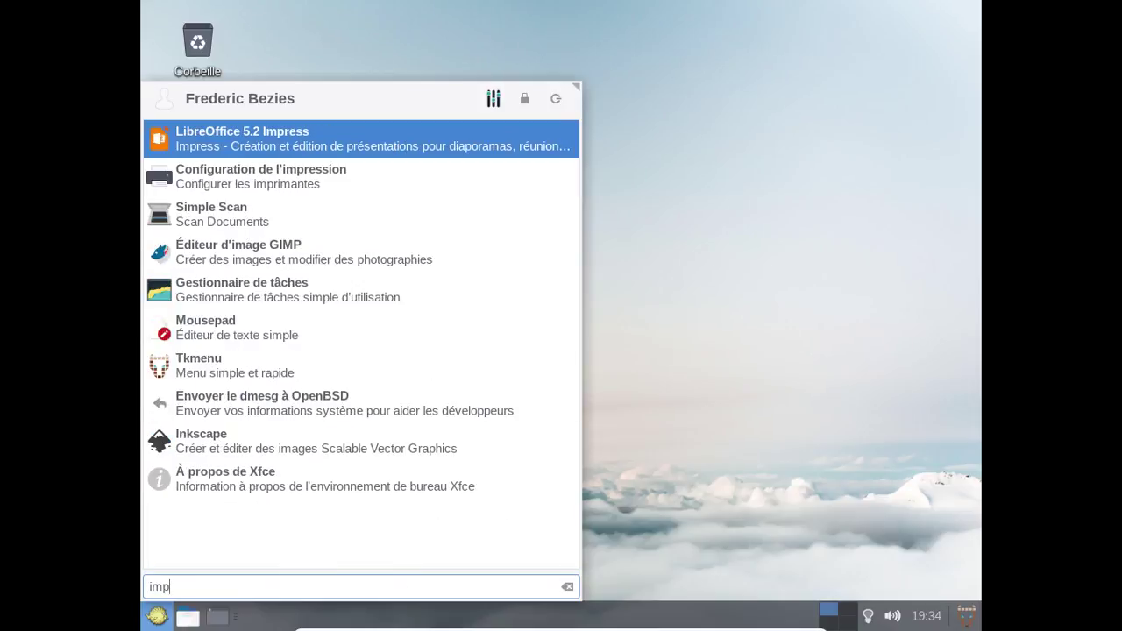
{"action": "left_click", "coordinate": [394, 192]}
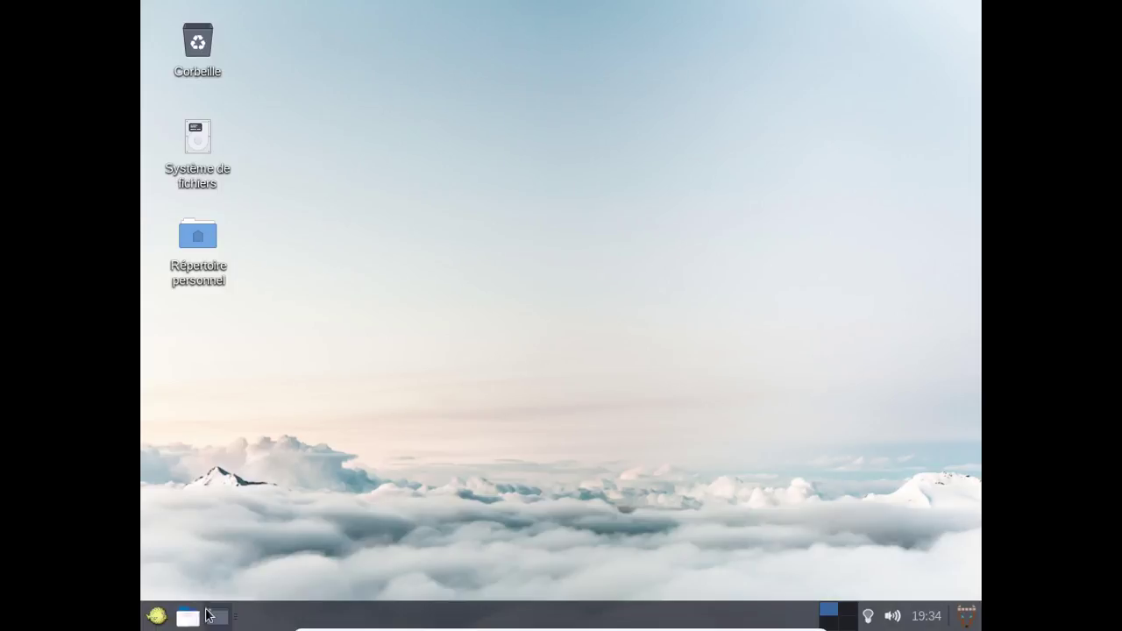
Search the Whisker menu for 'cups' so Configuration de l'impression leads the results.
{"action": "left_click", "coordinate": [157, 617]}
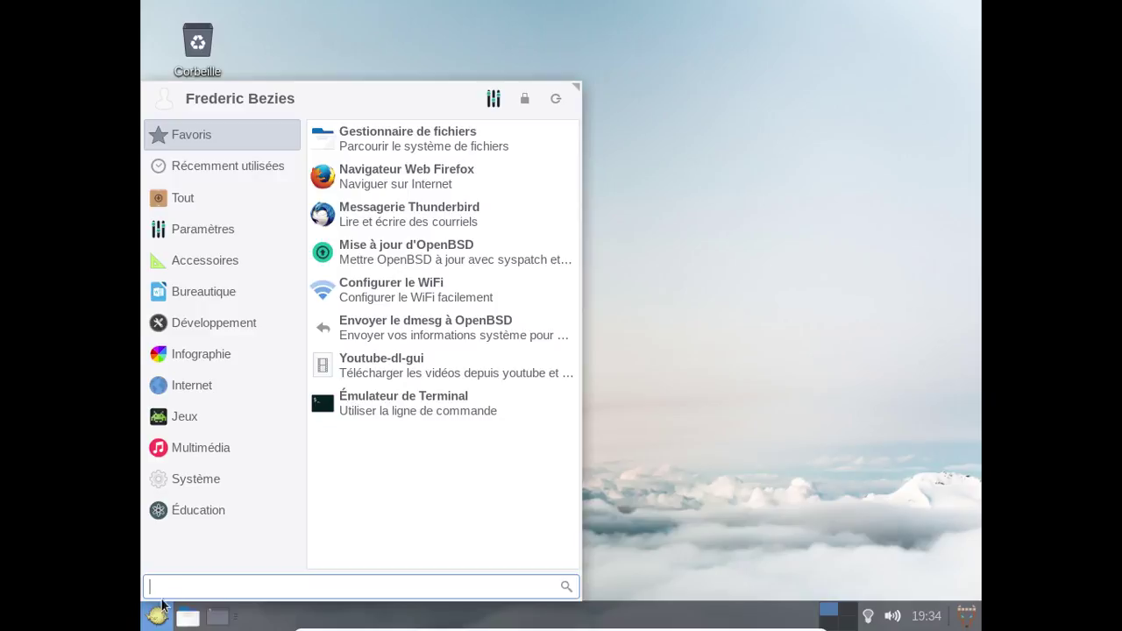
{"action": "type", "text": "cups"}
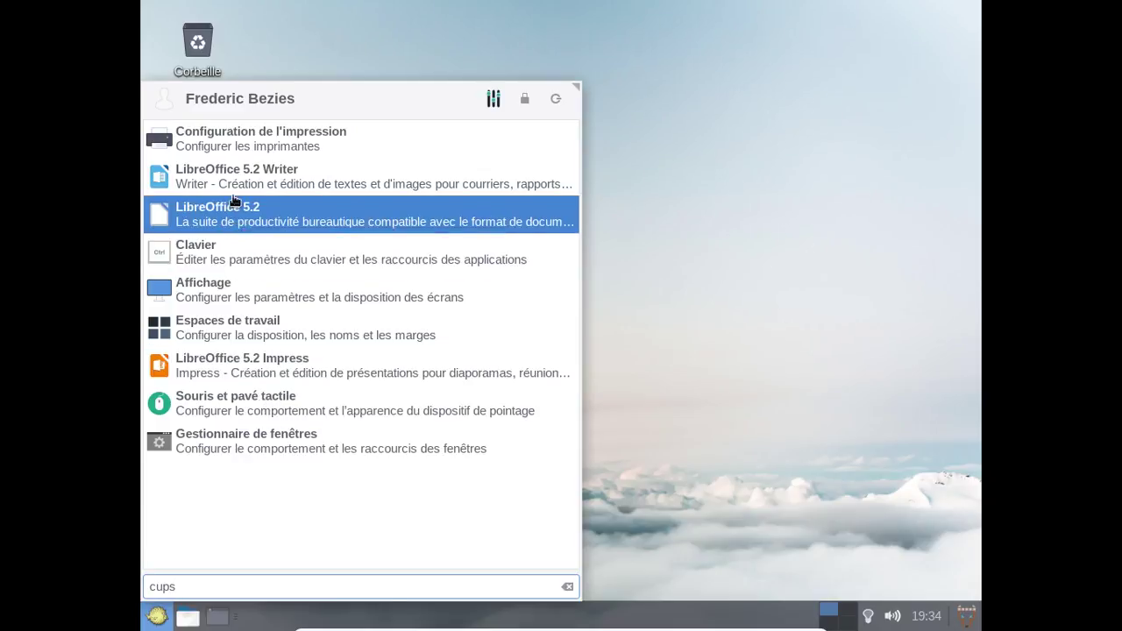
Close the cups search and check HP DeskJet 2130 is still ticked under Périphériques > USB.
{"action": "left_click", "coordinate": [768, 262]}
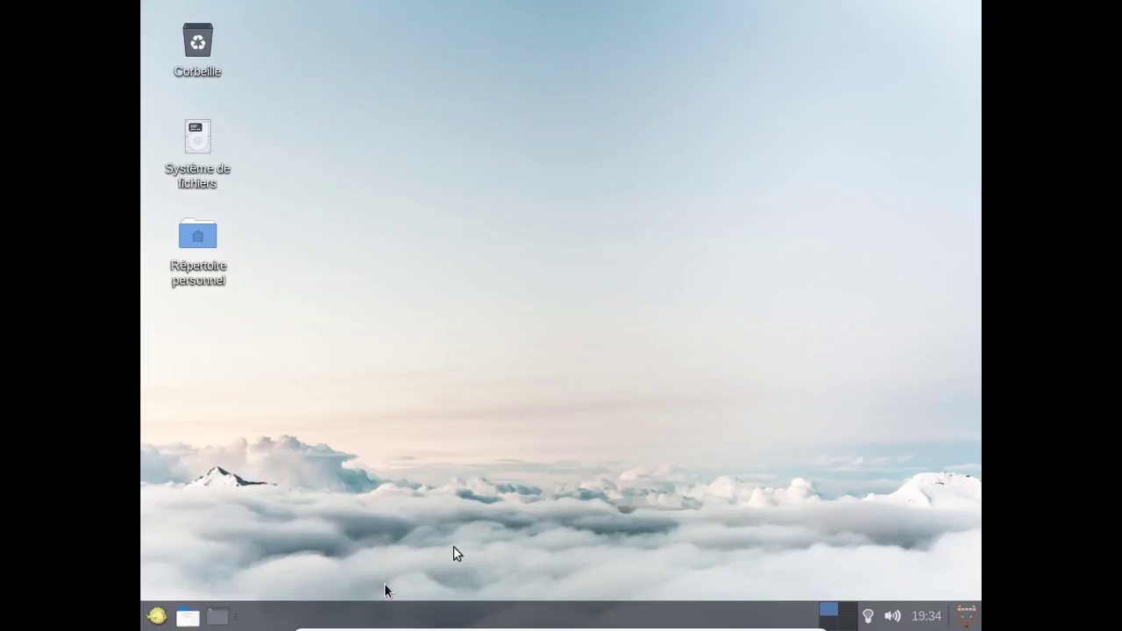
{"action": "mouse_move", "coordinate": [517, 630]}
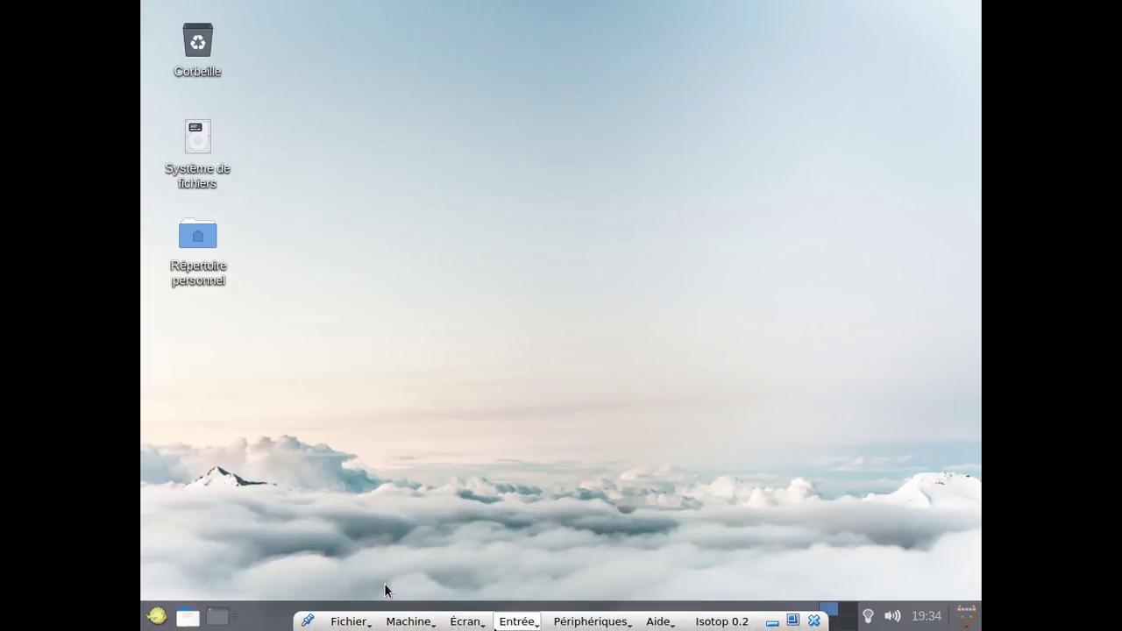
{"action": "left_click", "coordinate": [558, 625]}
{"action": "mouse_move", "coordinate": [582, 496]}
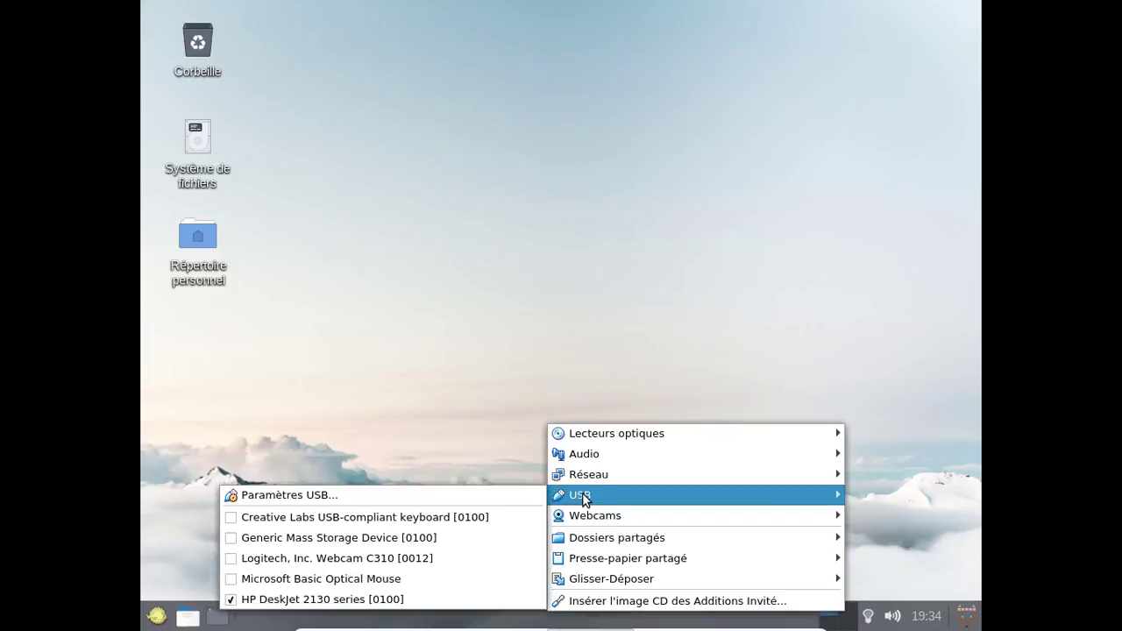
{"action": "left_click", "coordinate": [436, 463]}
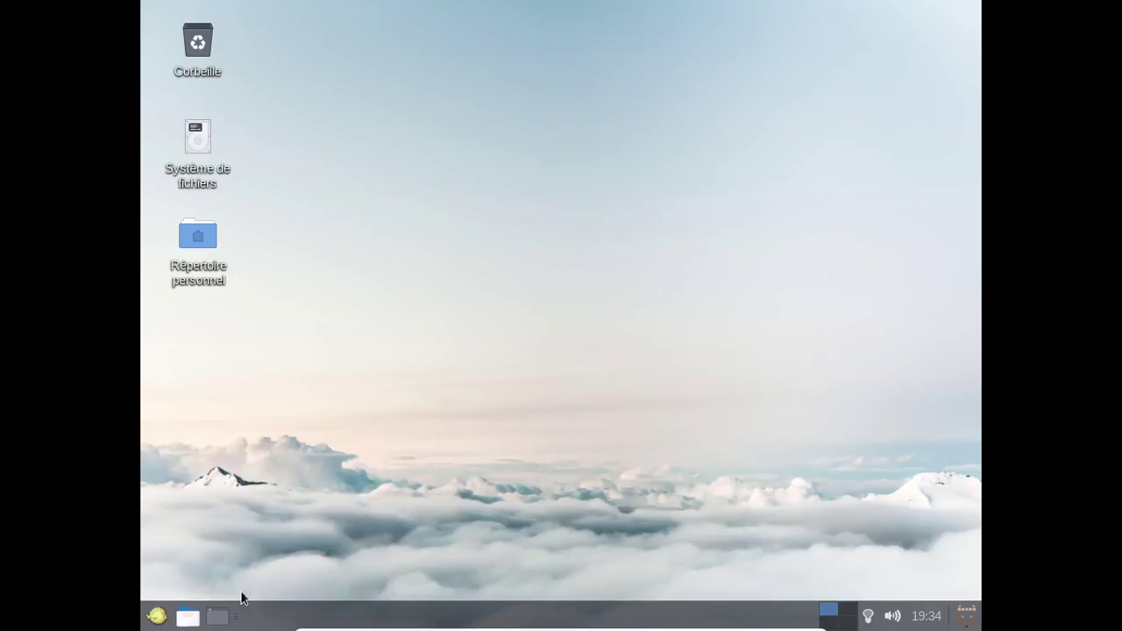
Launch Firefox from the applications menu and load localhost:631.
{"action": "left_click", "coordinate": [157, 619]}
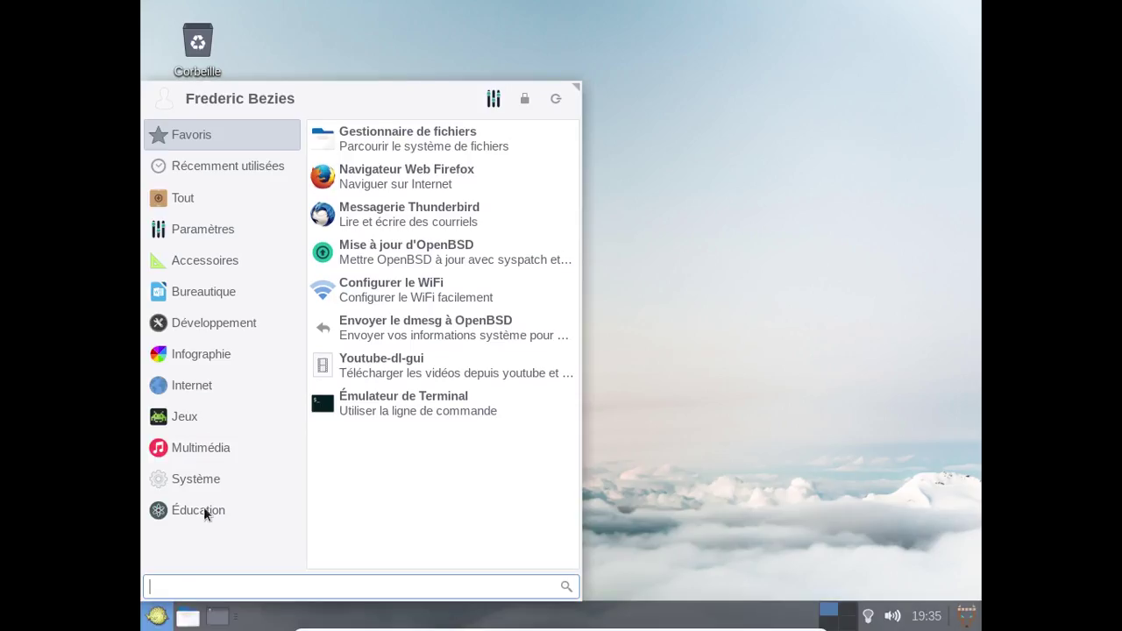
{"action": "left_click", "coordinate": [402, 170]}
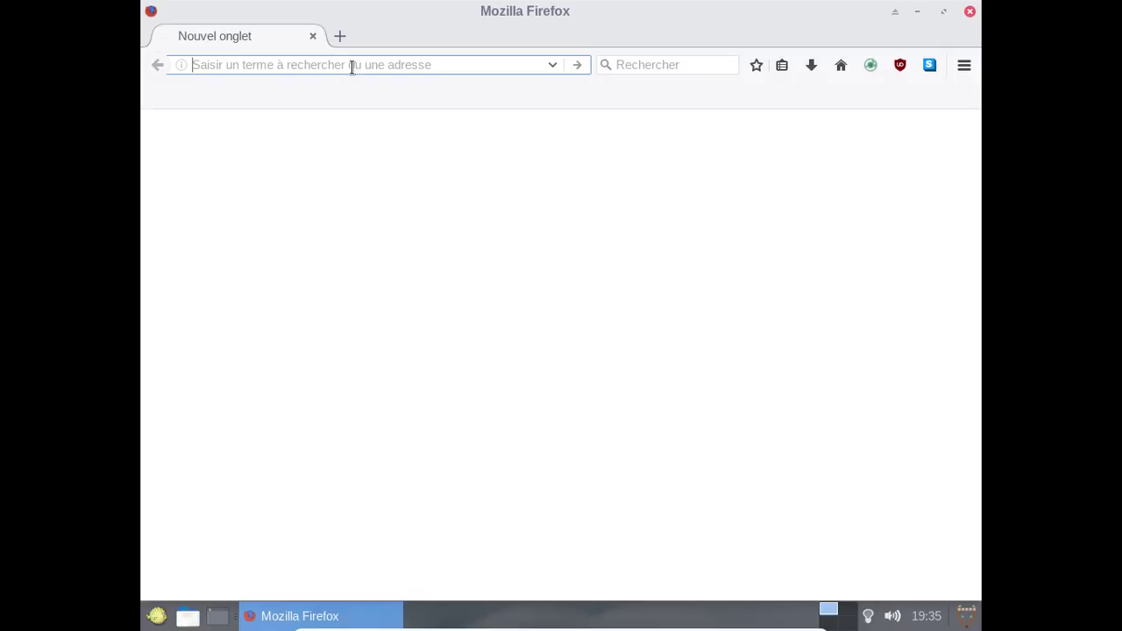
{"action": "type", "text": "localh"}
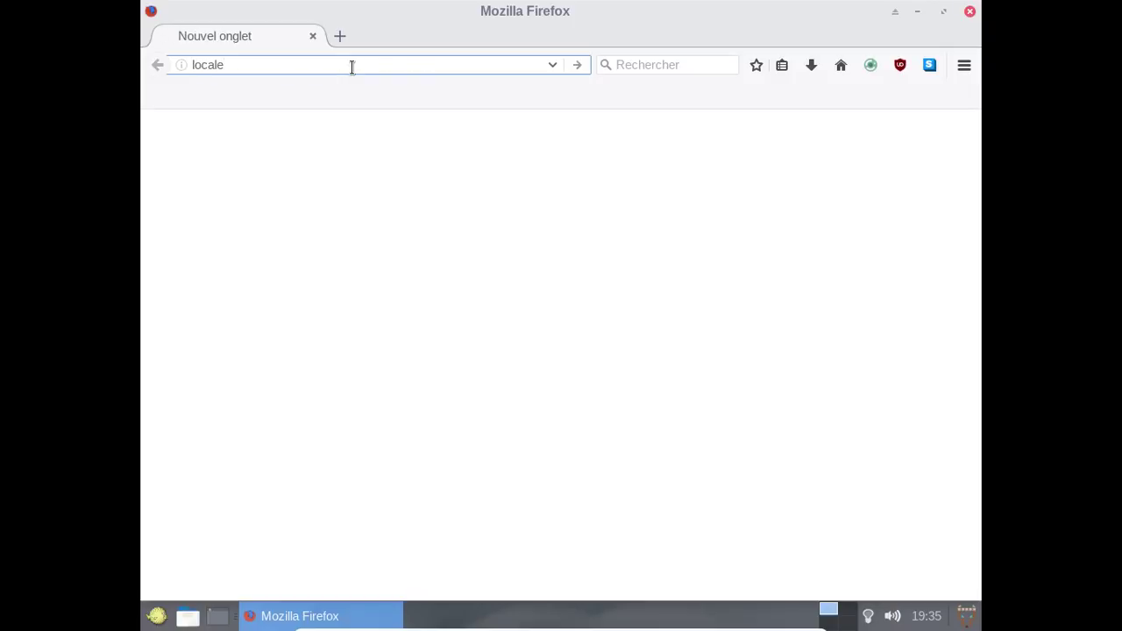
{"action": "key", "text": "BackSpace"}
{"action": "type", "text": "h"}
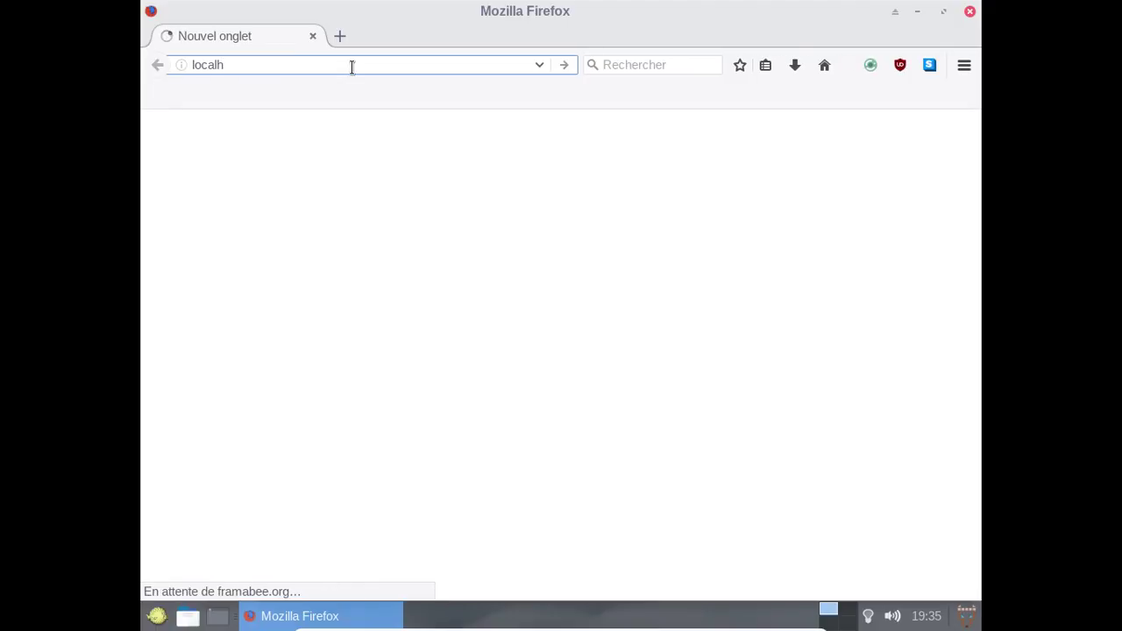
{"action": "type", "text": "ost"}
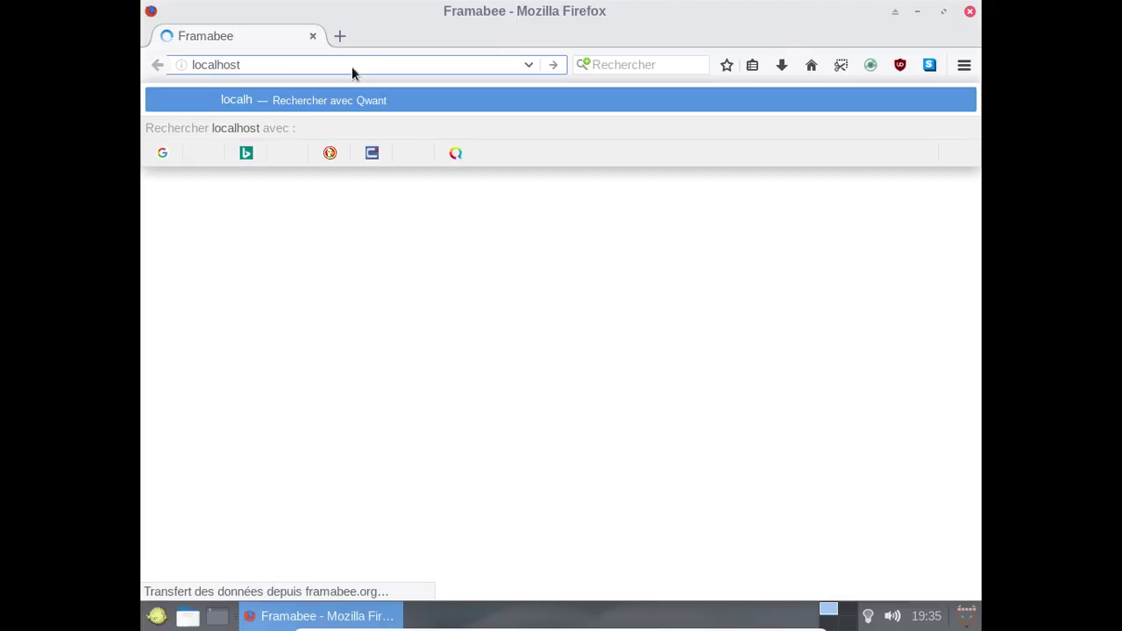
{"action": "type", "text": ":631"}
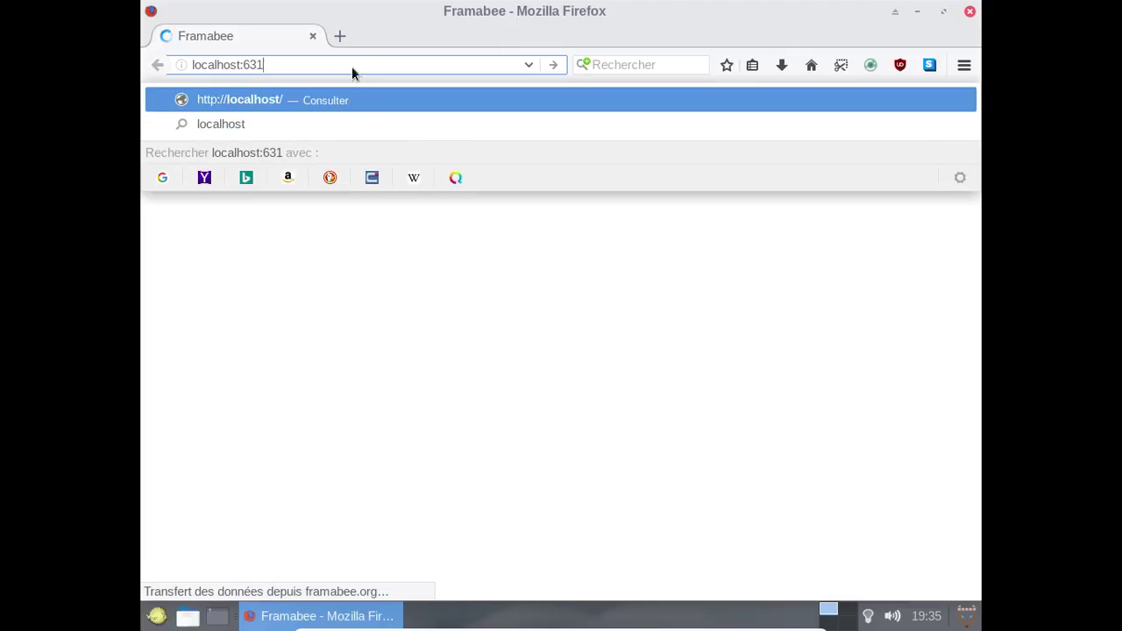
{"action": "key", "text": "Return"}
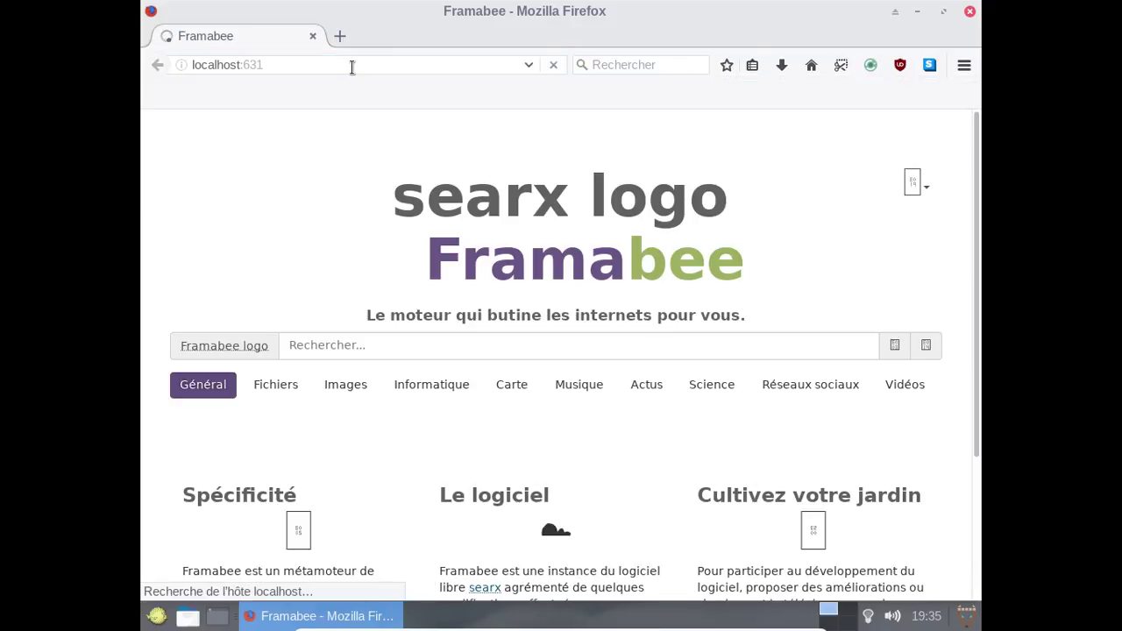
Re-enter localhost:631 in the address bar, which still returns a connection-failed page.
{"action": "left_click", "coordinate": [351, 65]}
{"action": "type", "text": "localhost:631"}
{"action": "key", "text": "Return"}
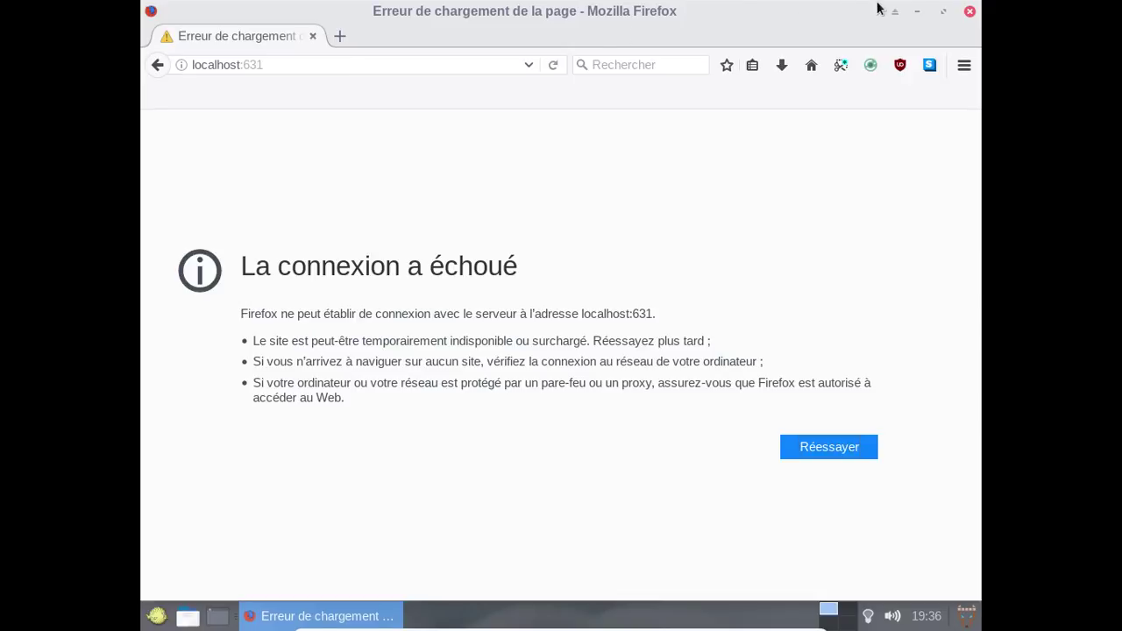
Minimise Firefox, toggle Show Desktop a few times, and bring up the Favoris application list.
{"action": "left_click", "coordinate": [917, 12]}
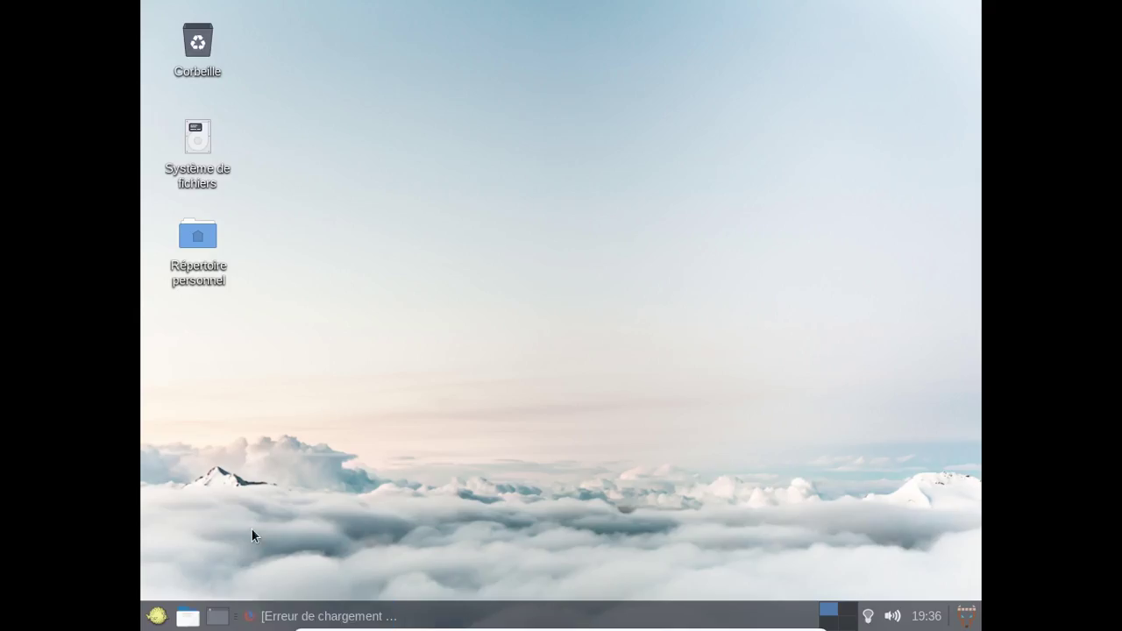
{"action": "left_click", "coordinate": [219, 617]}
{"action": "left_click", "coordinate": [219, 618]}
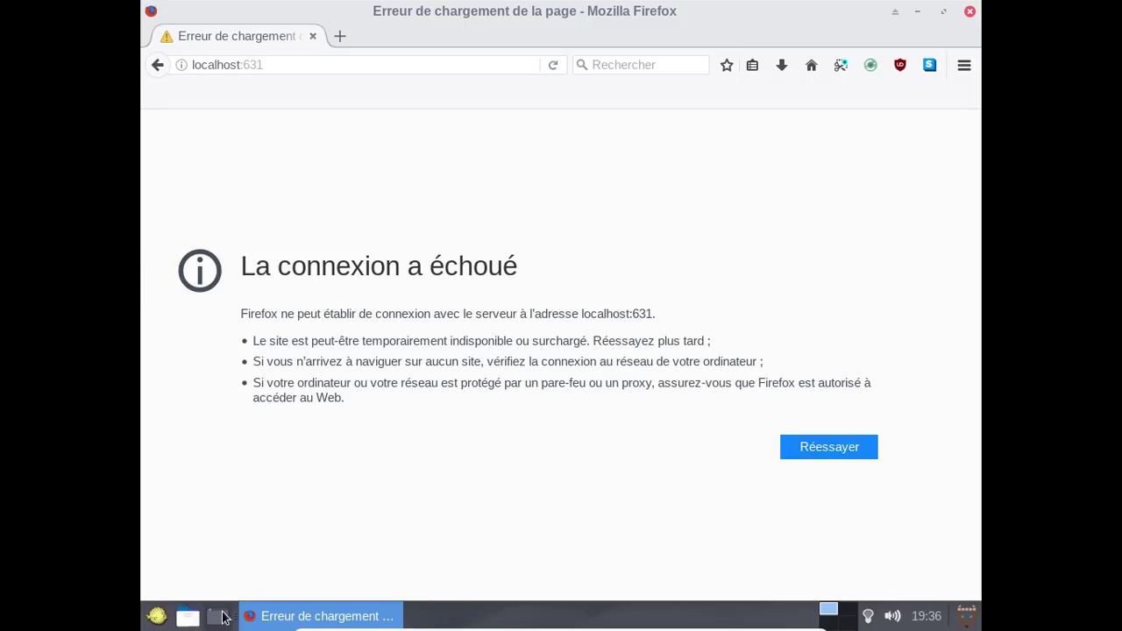
{"action": "left_click", "coordinate": [219, 619]}
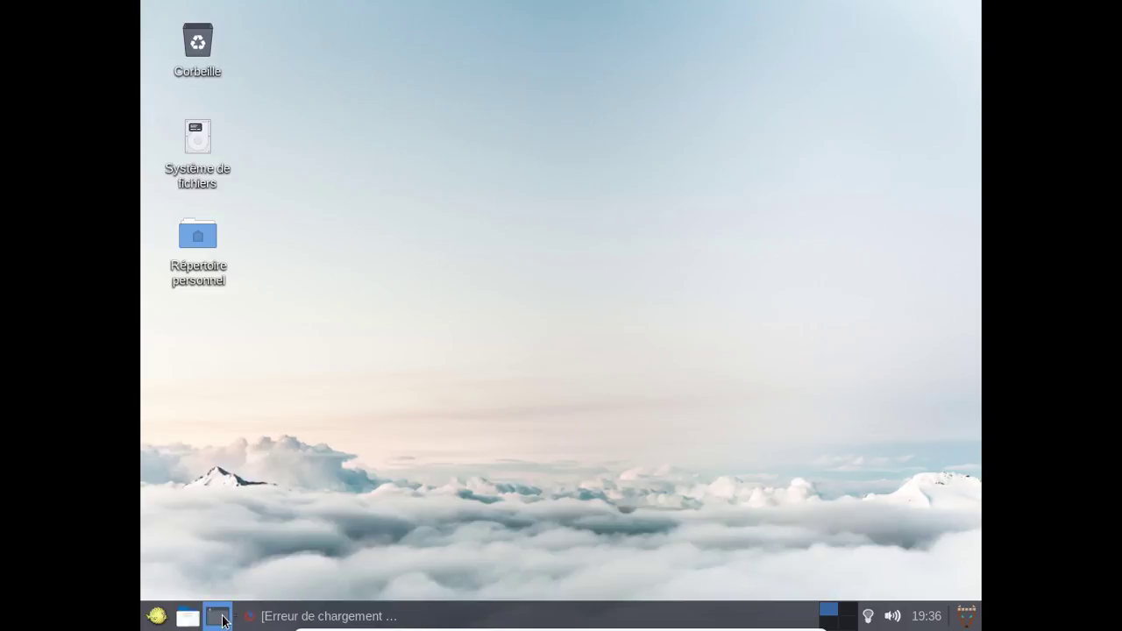
{"action": "left_click", "coordinate": [223, 620]}
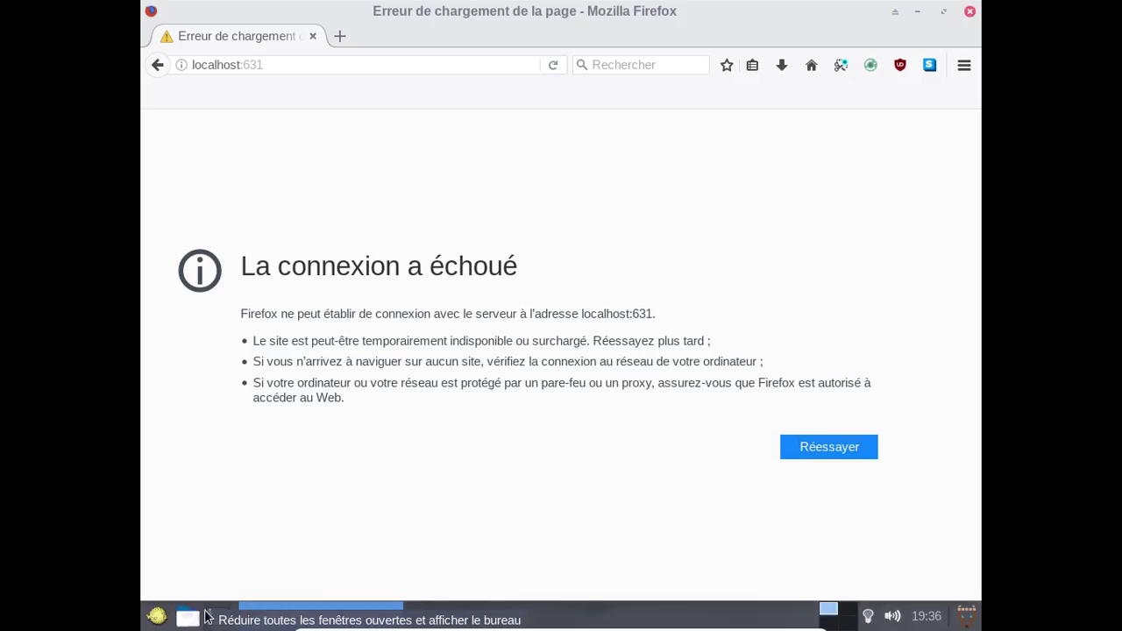
{"action": "left_click", "coordinate": [208, 617]}
{"action": "left_click", "coordinate": [165, 615]}
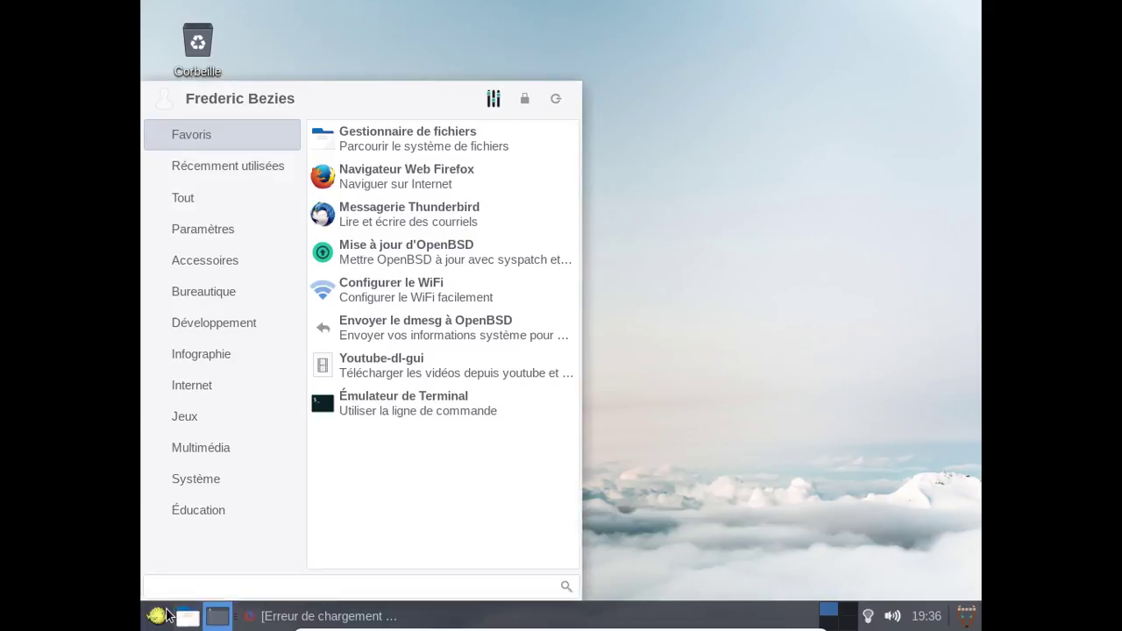
Launch Émulateur de Terminal and list the /etc/rc.d service scripts starting with c.
{"action": "left_click", "coordinate": [362, 414]}
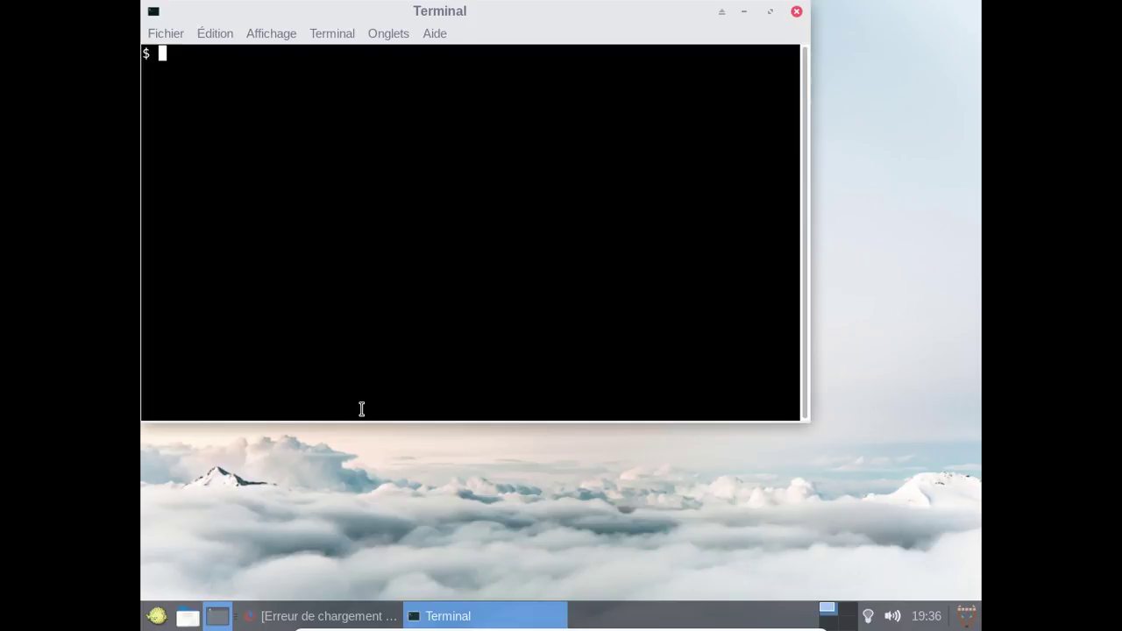
{"action": "type", "text": "/etc/rc/"}
{"action": "key", "text": "BackSpace"}
{"action": "type", "text": ".d/c"}
{"action": "key", "text": "Tab"}
{"action": "key", "text": "Tab"}
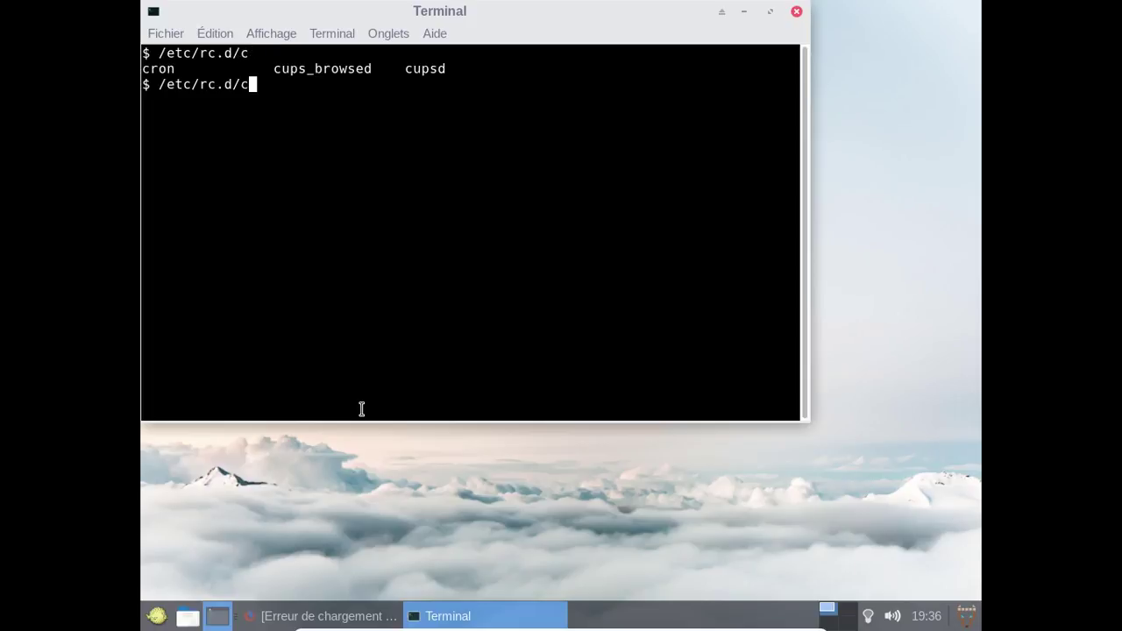
{"action": "key", "text": "BackSpace"}
{"action": "key", "text": "BackSpace"}
{"action": "key", "text": "BackSpace"}
{"action": "key", "text": "BackSpace"}
{"action": "key", "text": "BackSpace"}
{"action": "key", "text": "BackSpace"}
{"action": "key", "text": "BackSpace"}
{"action": "key", "text": "BackSpace"}
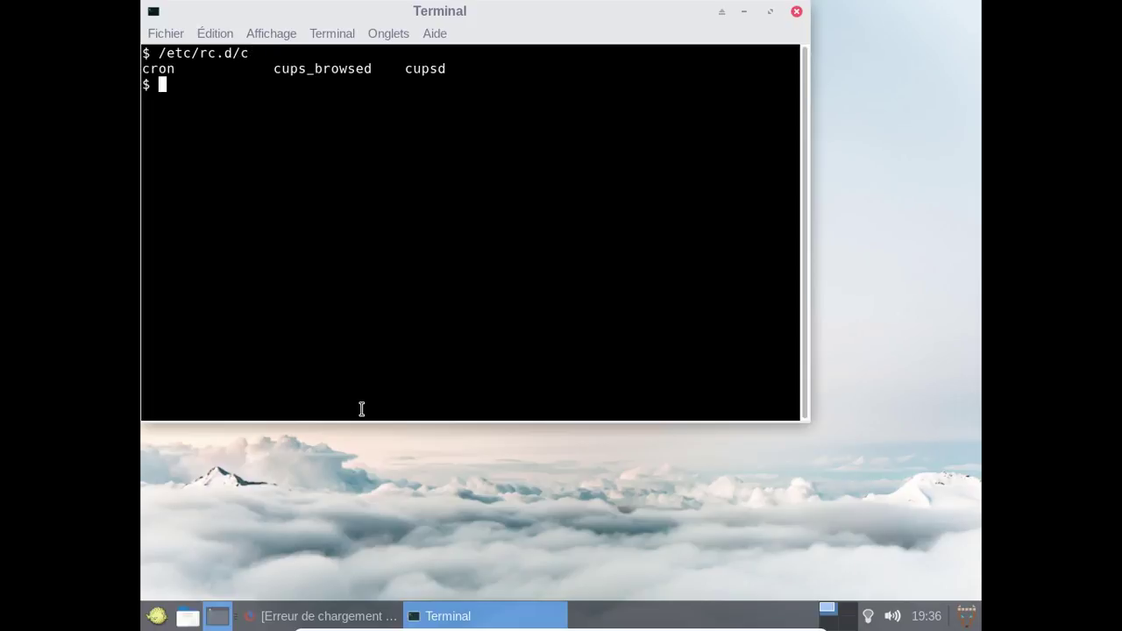
Run 'doas /etc/rc.d/cupsd start' with the account password, getting cupsd(ok).
{"action": "type", "text": "doas /etc/rc"}
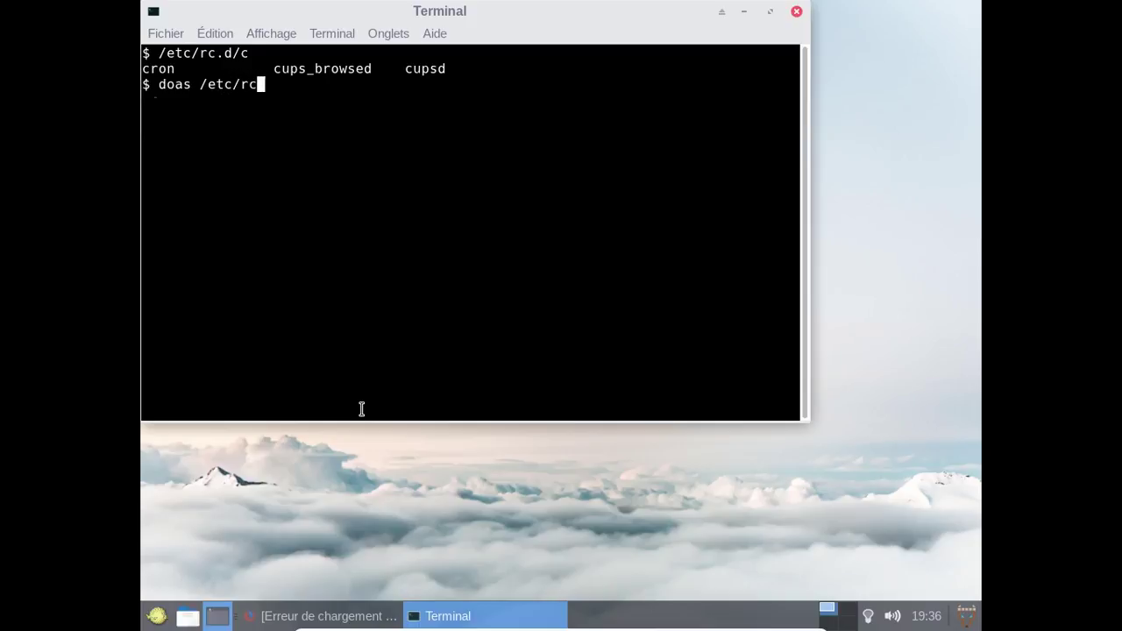
{"action": "key", "text": "Tab"}
{"action": "key", "text": "Tab"}
{"action": "type", "text": ".d/c"}
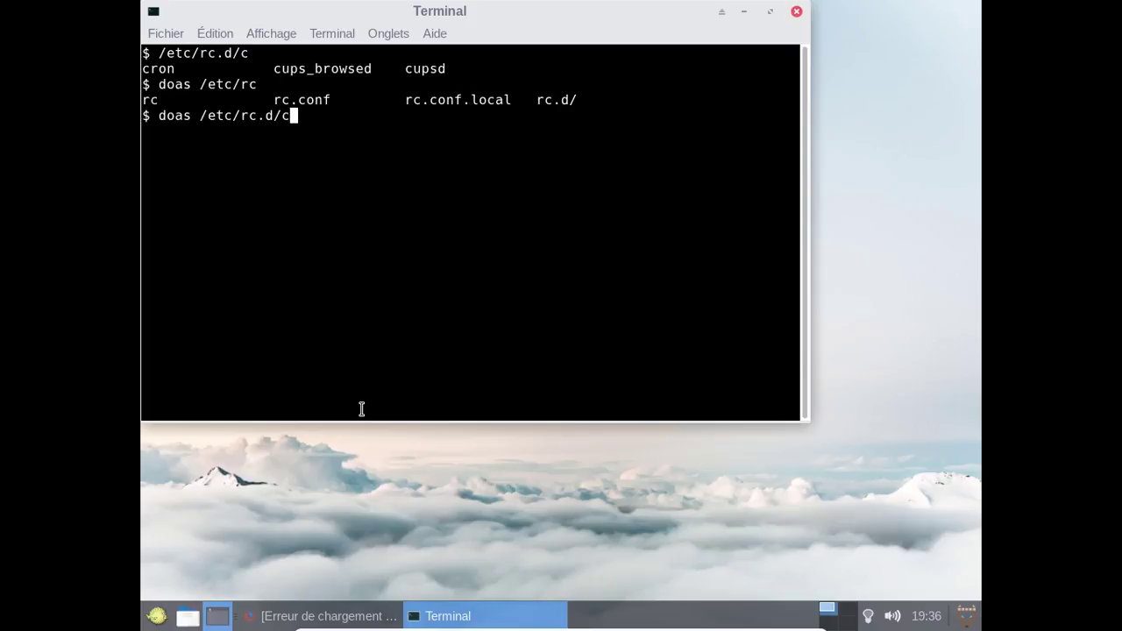
{"action": "type", "text": "upsd start"}
{"action": "key", "text": "Return"}
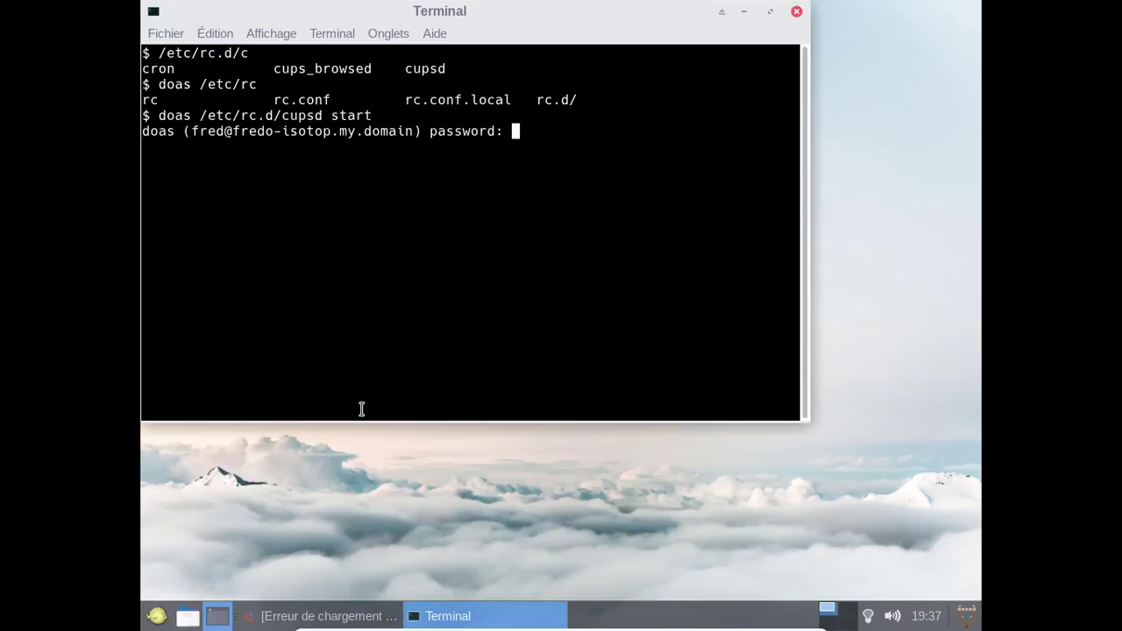
{"action": "key", "text": "Return"}
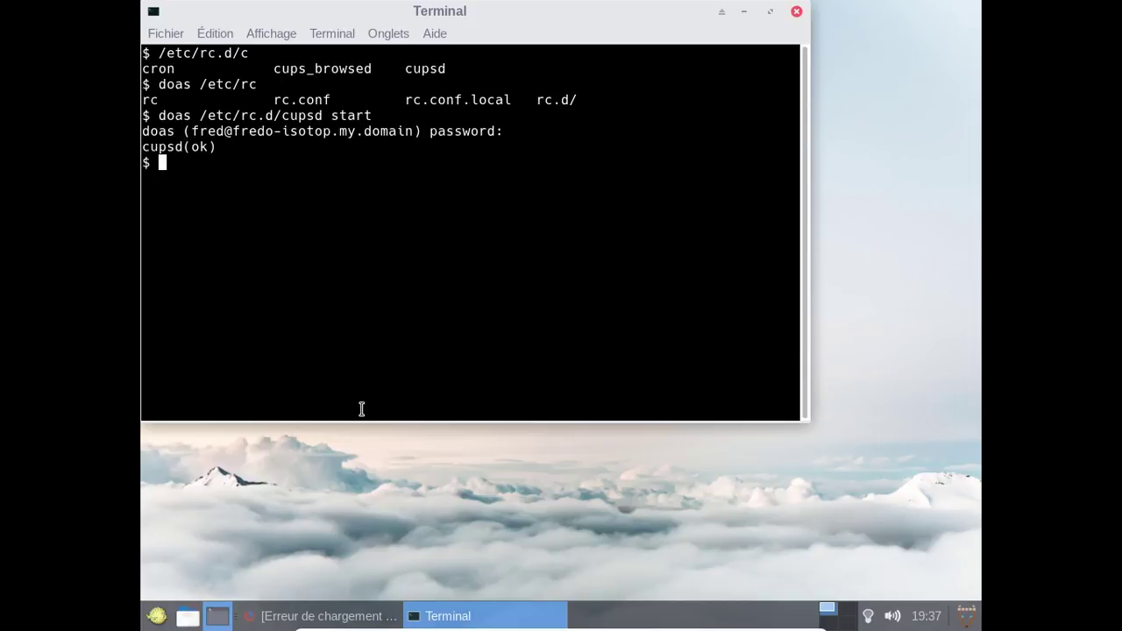
Reload localhost:631 in Firefox to reach CUPS 2.2.4, then search the menu for 'imprim'.
{"action": "left_click", "coordinate": [249, 619]}
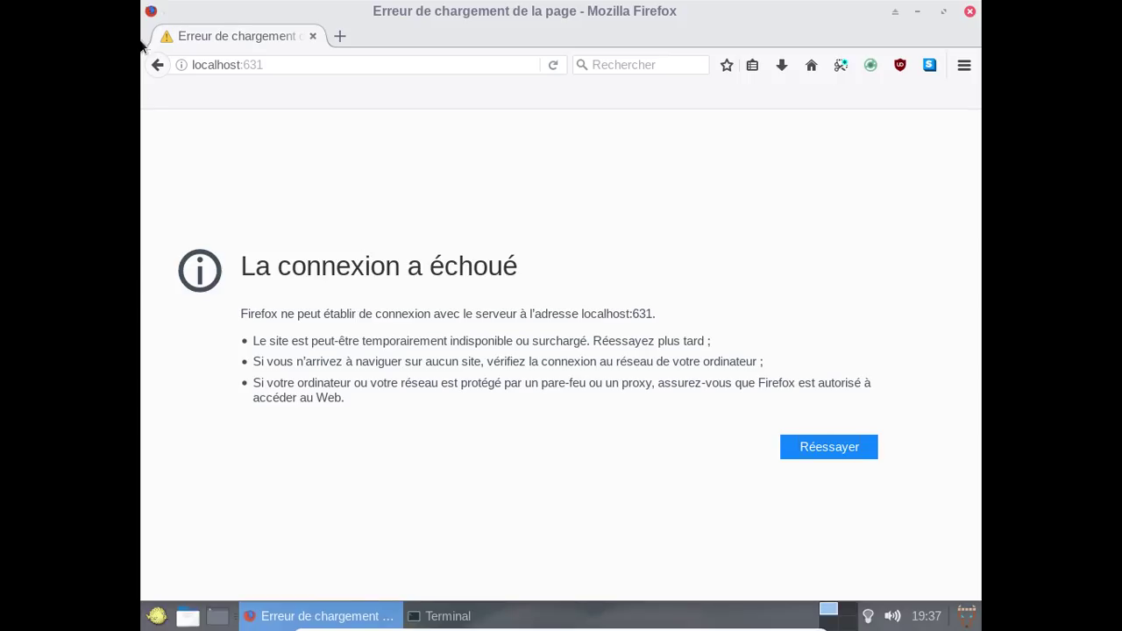
{"action": "left_click", "coordinate": [554, 65]}
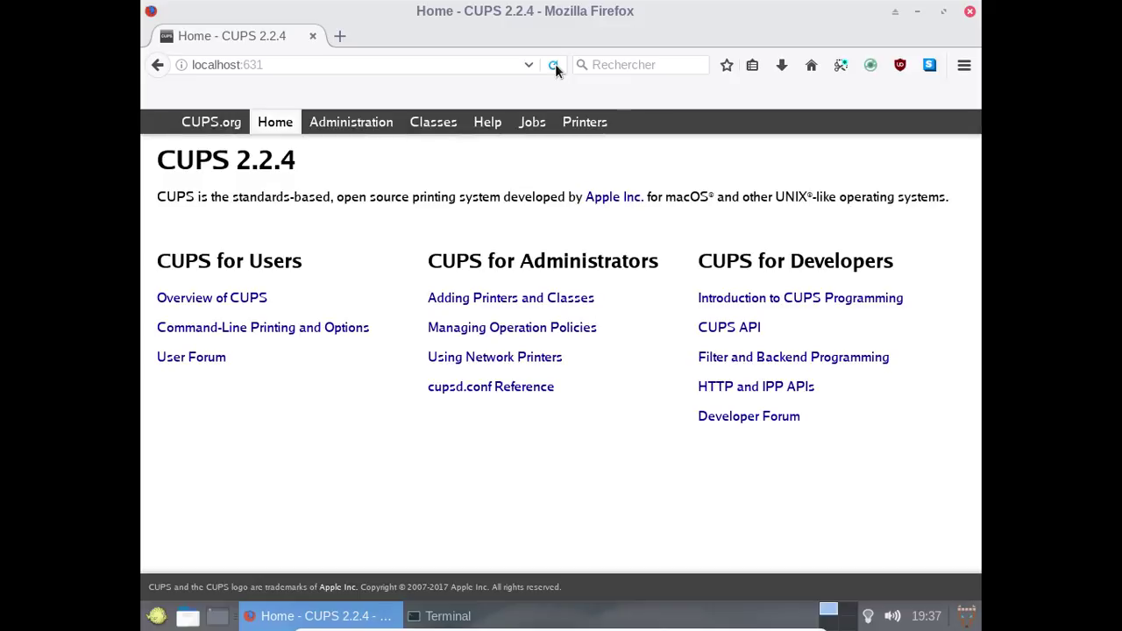
{"action": "left_click", "coordinate": [162, 614]}
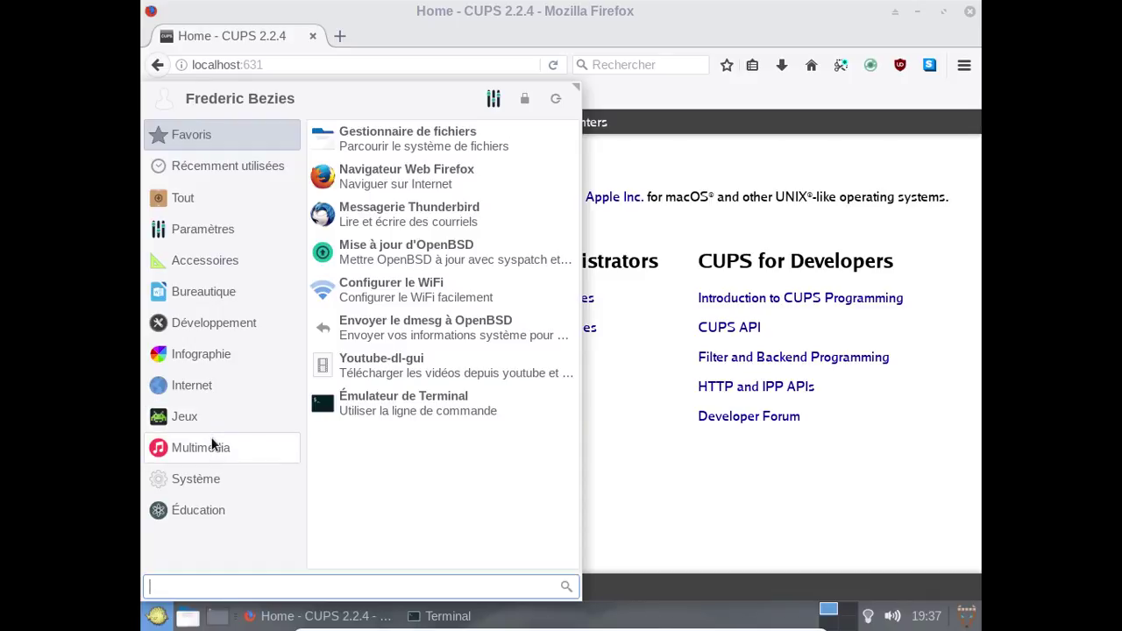
{"action": "type", "text": "s"}
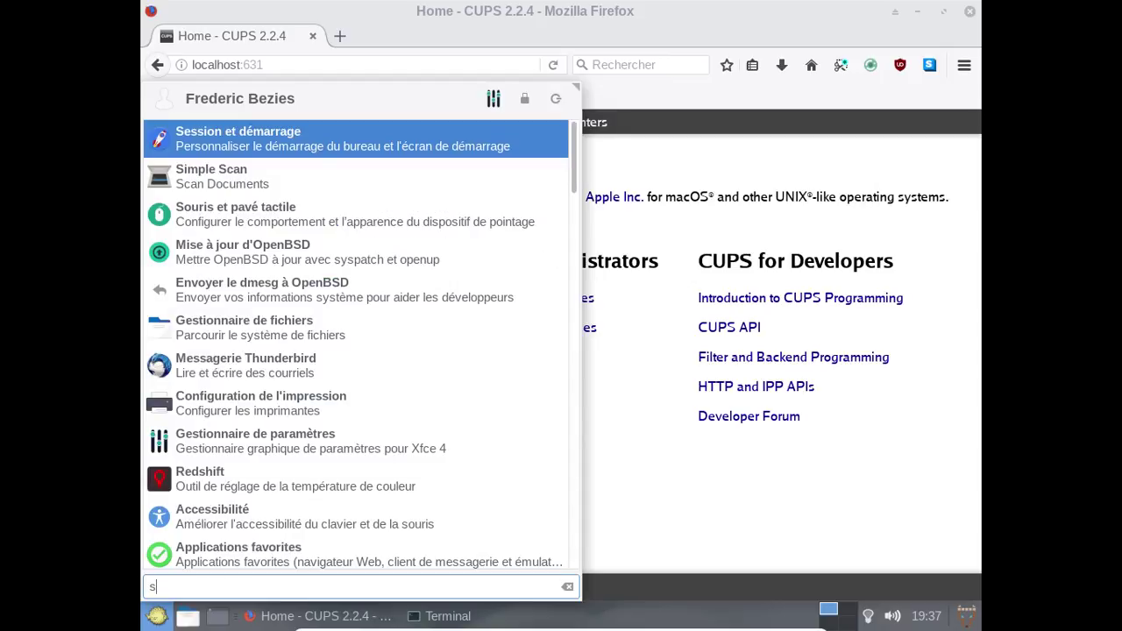
{"action": "key", "text": "Down"}
{"action": "key", "text": "BackSpace"}
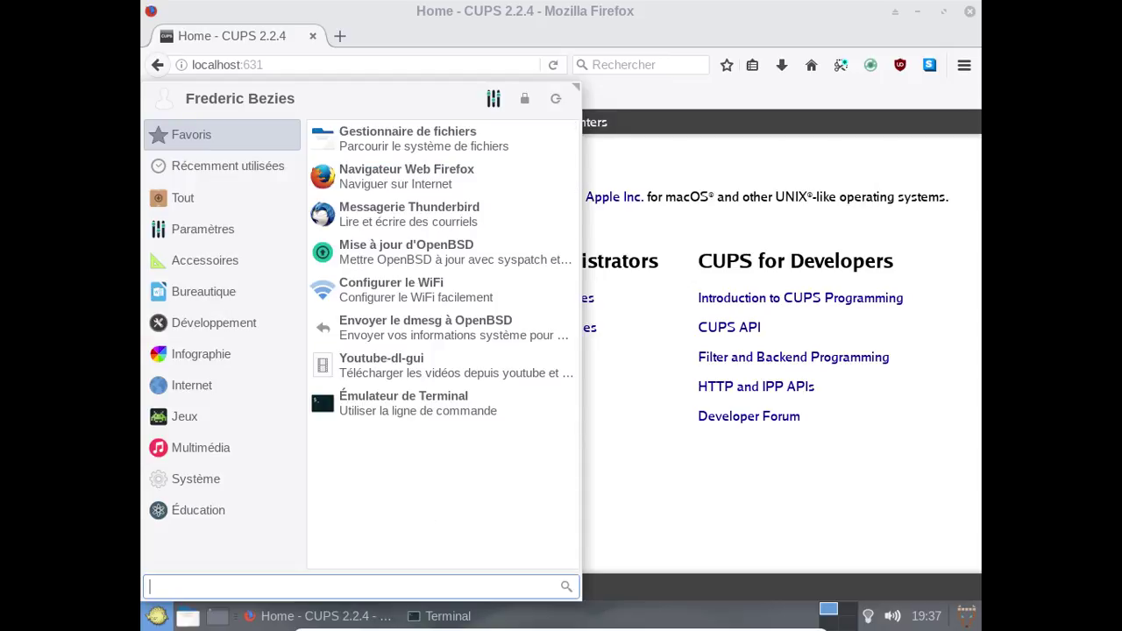
{"action": "type", "text": "imprim"}
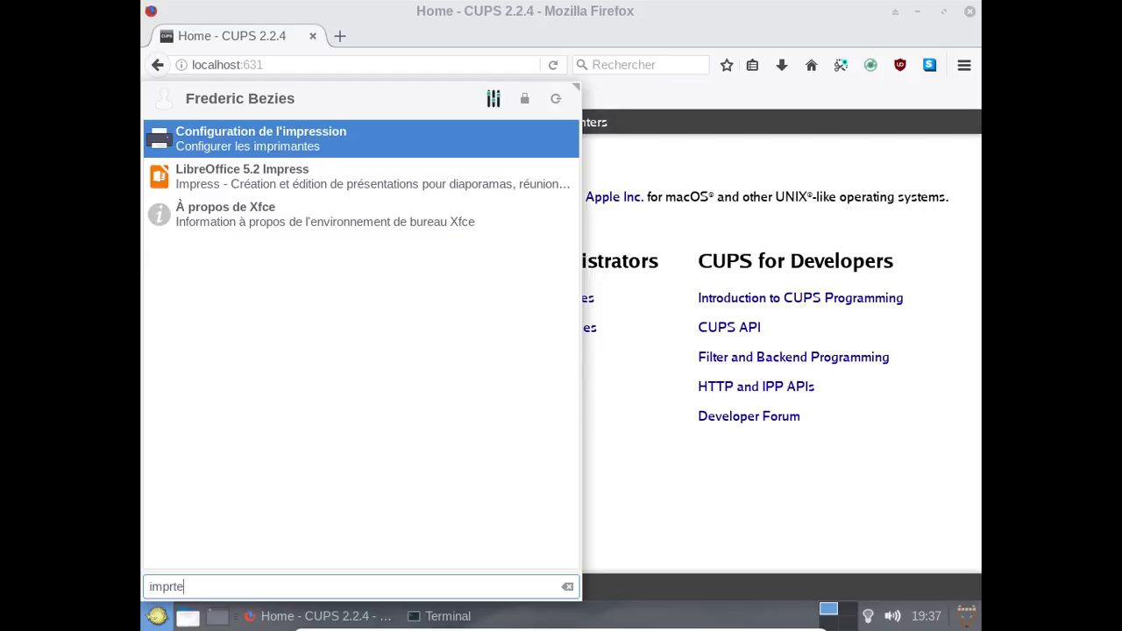
Run Find New Printers from the CUPS Administration page, which reports no printers found.
{"action": "key", "text": "Return"}
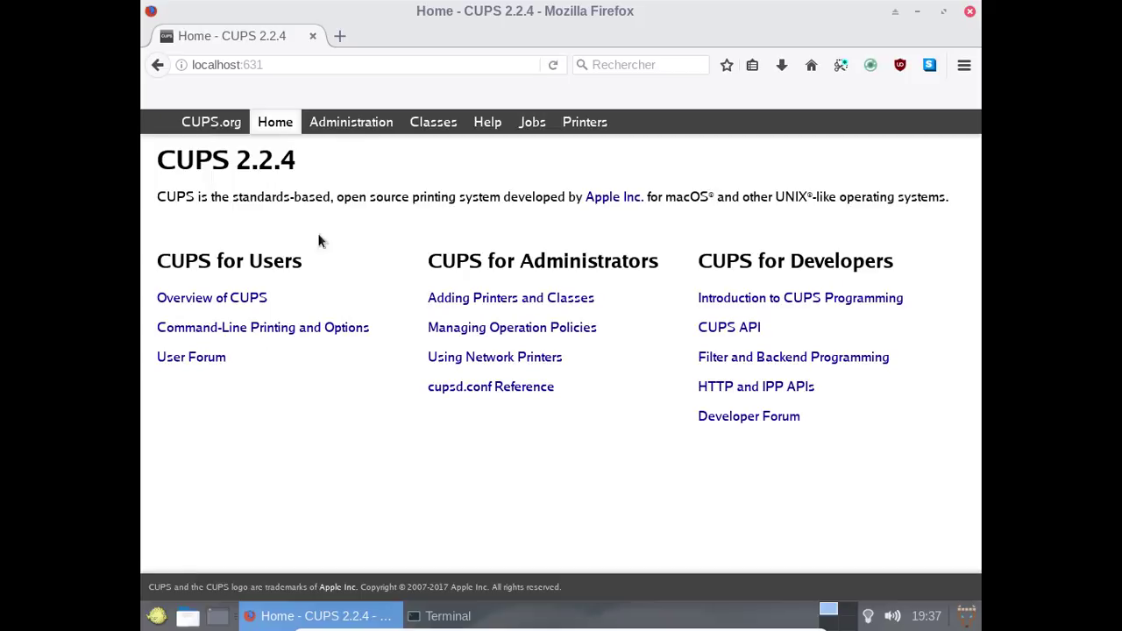
{"action": "left_click", "coordinate": [377, 126]}
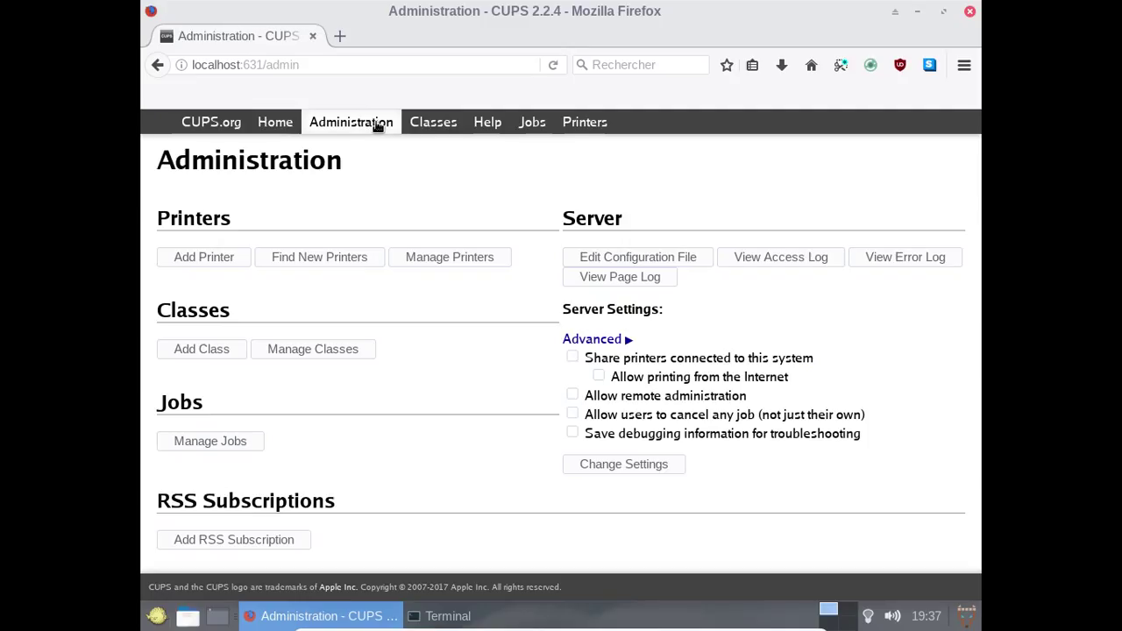
{"action": "left_click", "coordinate": [282, 259]}
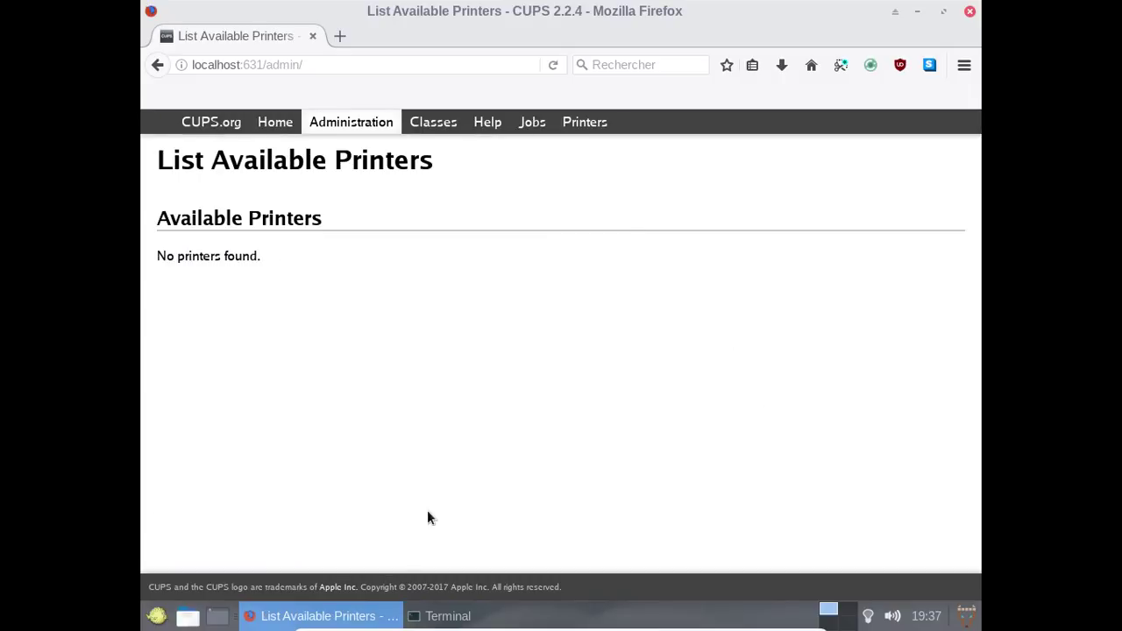
Edit the previous command into 'doas /etc/rc.d/cups_browsed start' and run it with the password.
{"action": "left_click", "coordinate": [445, 615]}
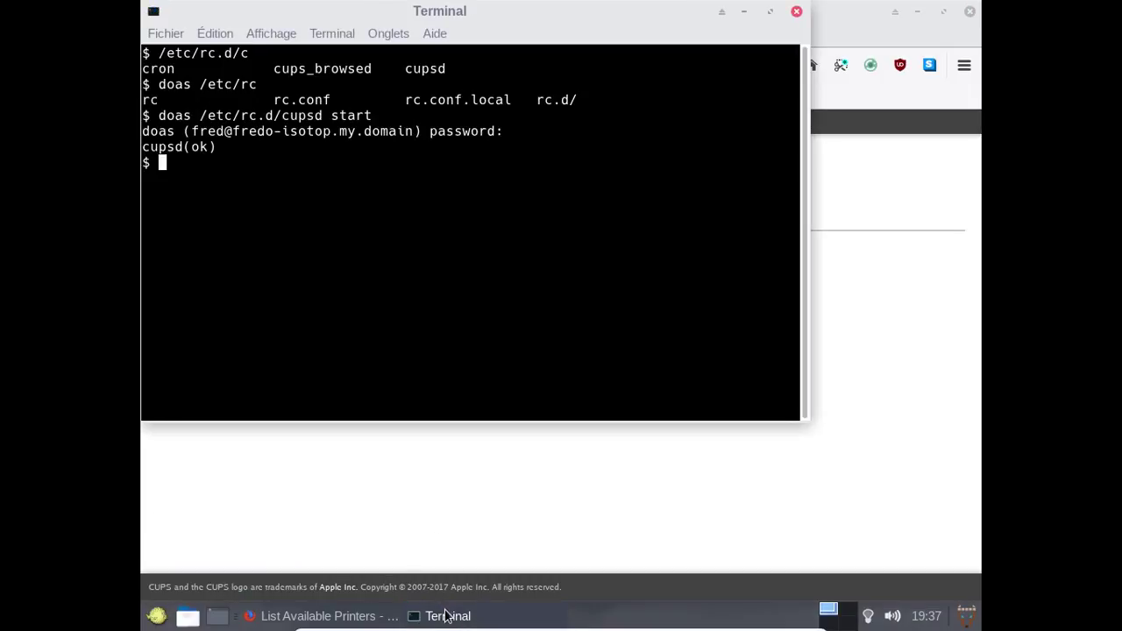
{"action": "key", "text": "Up"}
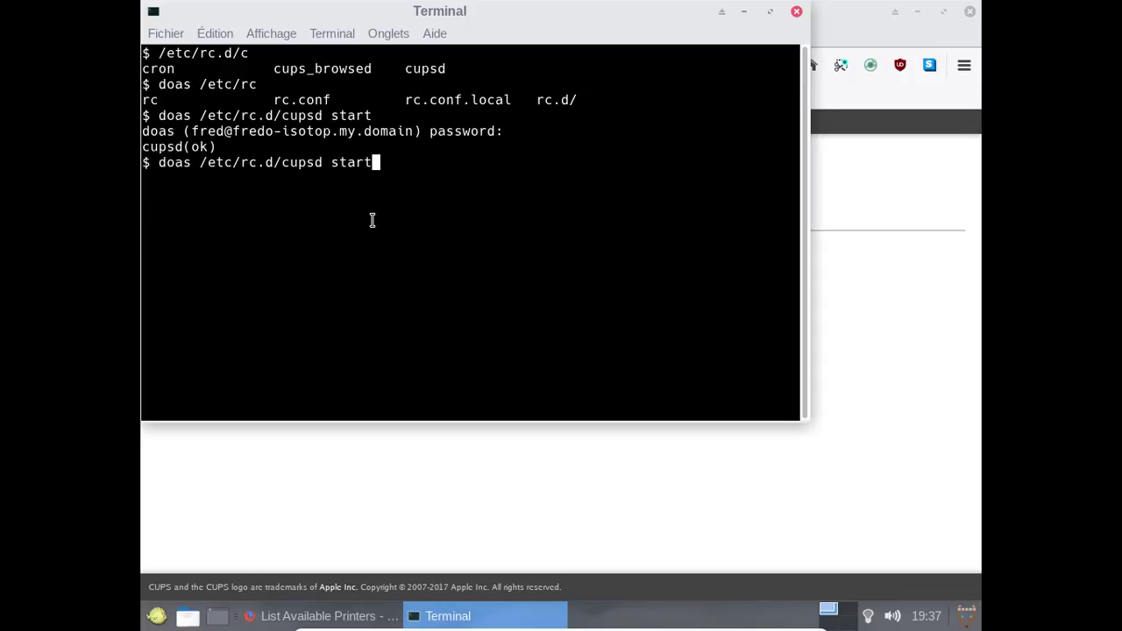
{"action": "key", "text": "Left"}
{"action": "key", "text": "Left"}
{"action": "key", "text": "Left"}
{"action": "key", "text": "Left"}
{"action": "key", "text": "Left"}
{"action": "key", "text": "Left"}
{"action": "key", "text": "BackSpace"}
{"action": "type", "text": "_brow"}
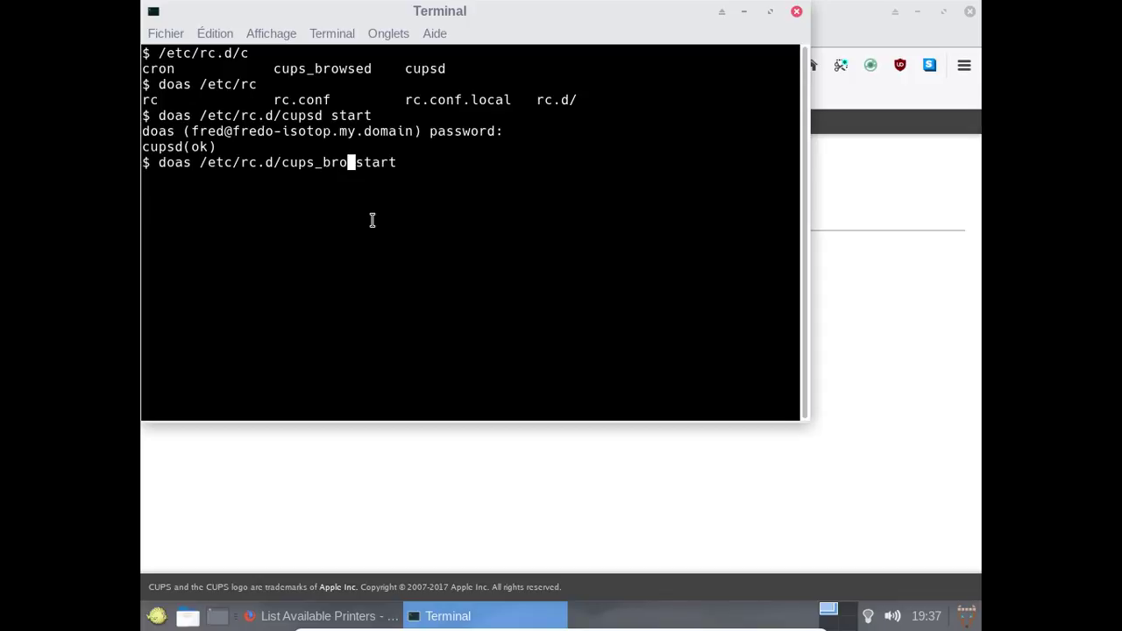
{"action": "key", "text": "Tab"}
{"action": "key", "text": "BackSpace"}
{"action": "key", "text": "Return"}
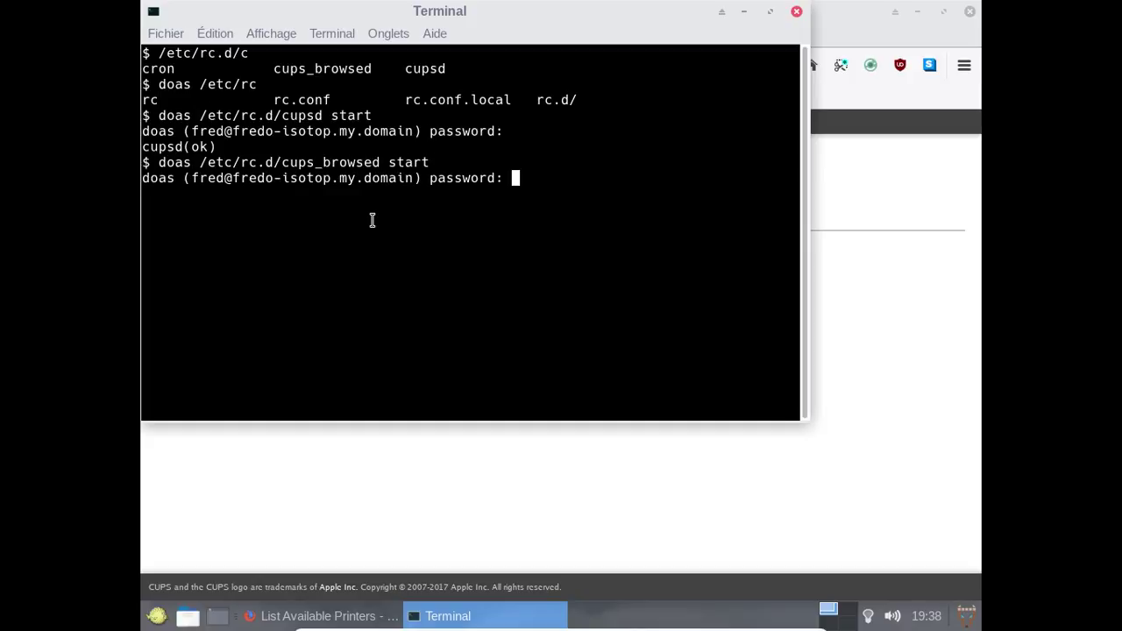
{"action": "key", "text": "Return"}
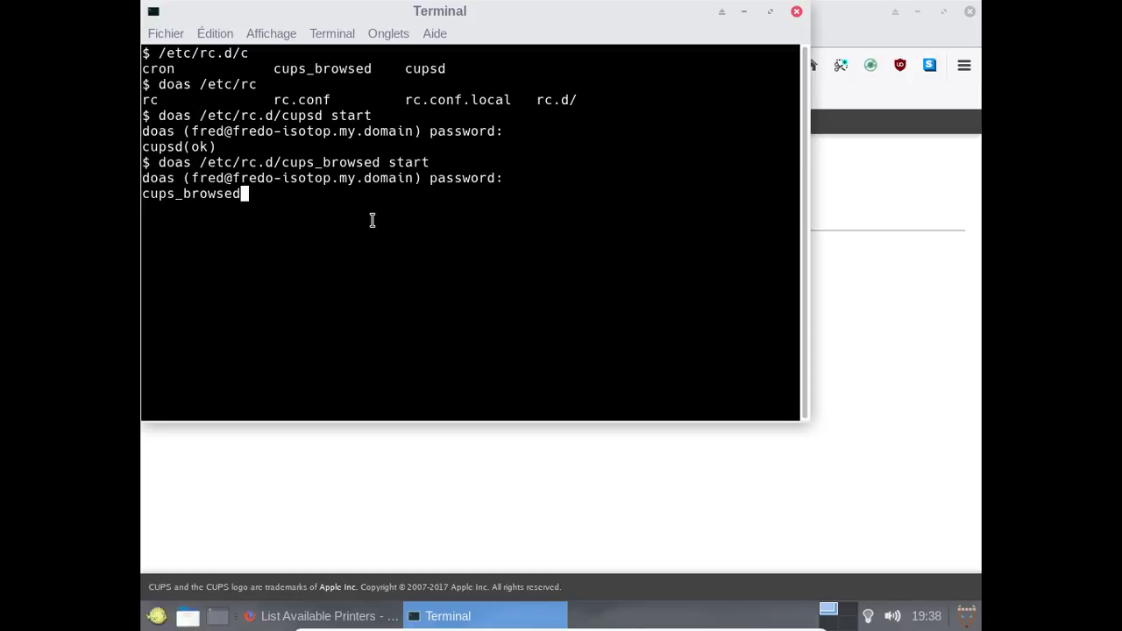
Check Manage Printers and rerun Find New Printers in CUPS, then close Firefox.
{"action": "left_click", "coordinate": [969, 232]}
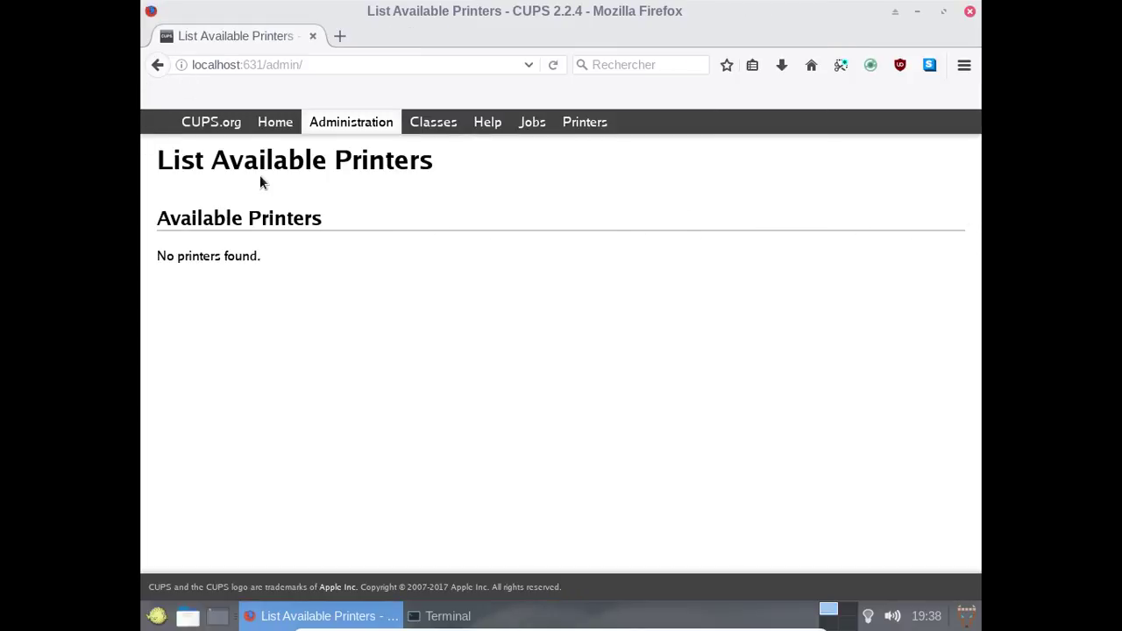
{"action": "left_click", "coordinate": [338, 123]}
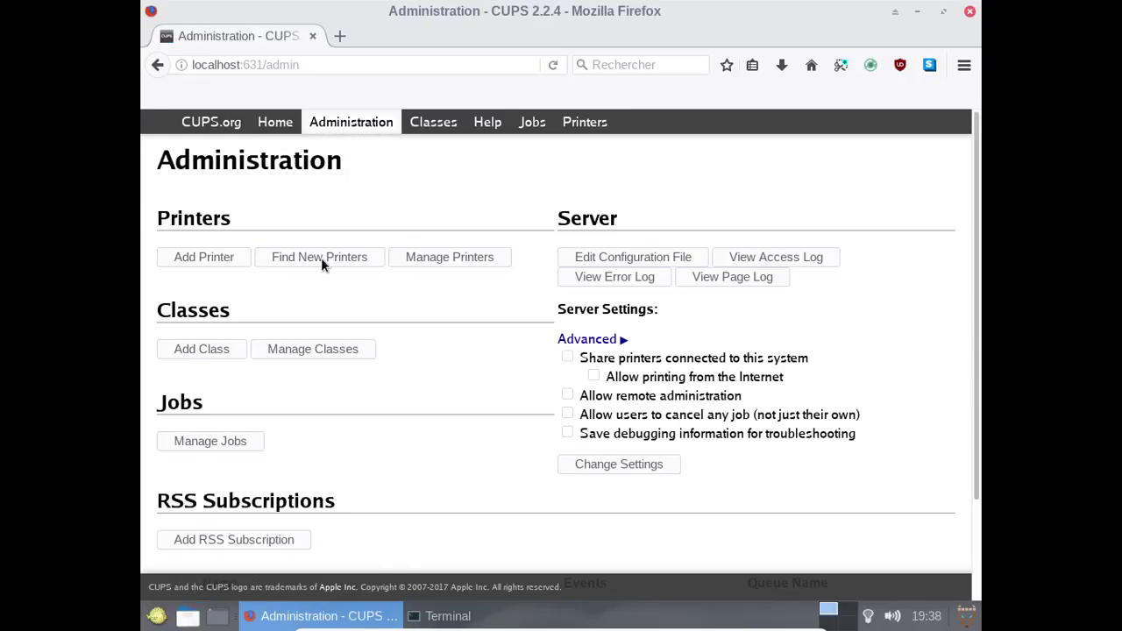
{"action": "left_click", "coordinate": [408, 263]}
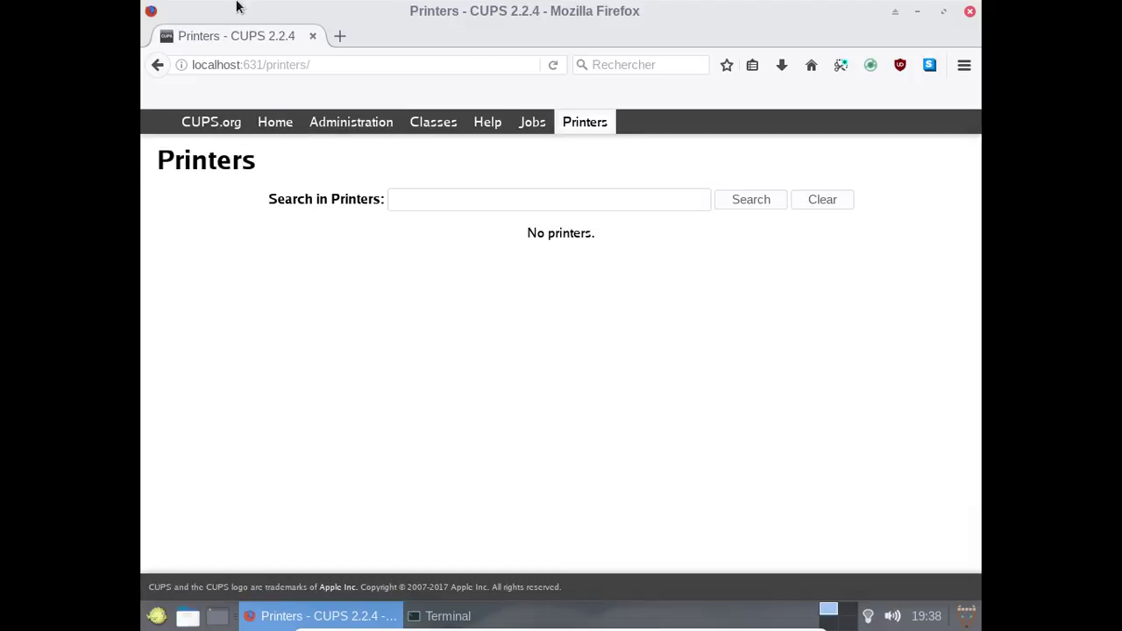
{"action": "left_click", "coordinate": [355, 123]}
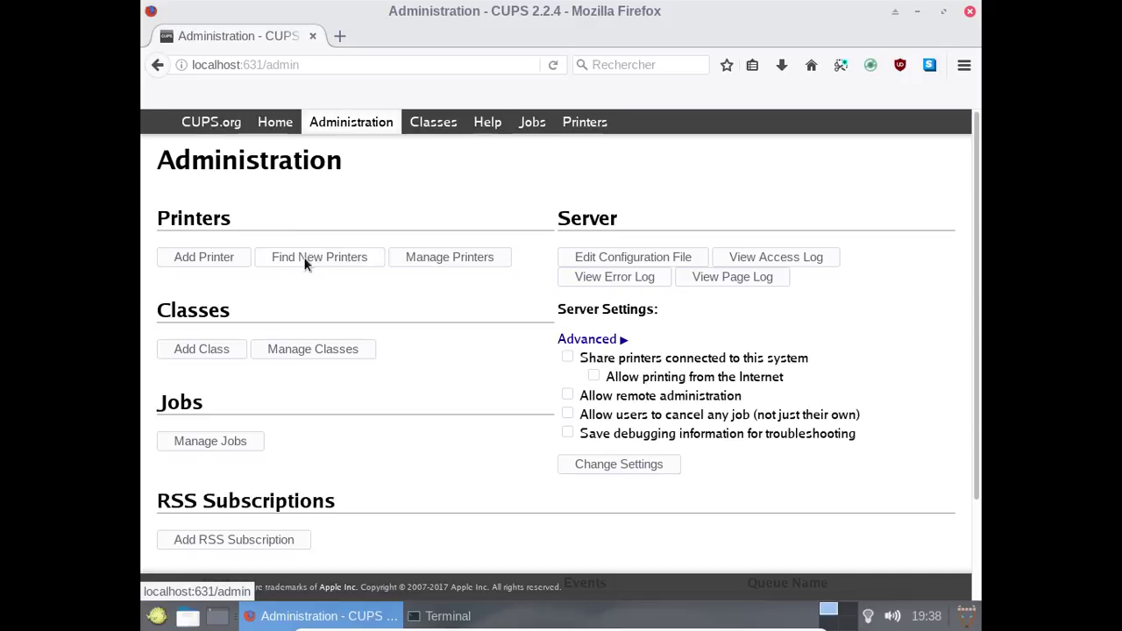
{"action": "left_click", "coordinate": [304, 257]}
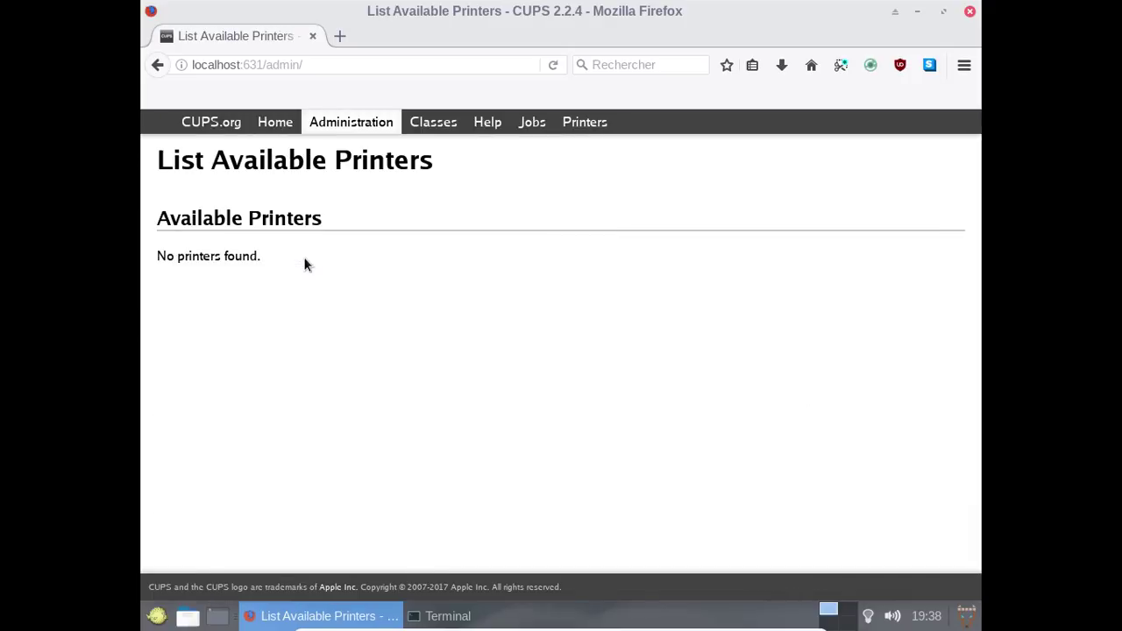
{"action": "left_click", "coordinate": [969, 11]}
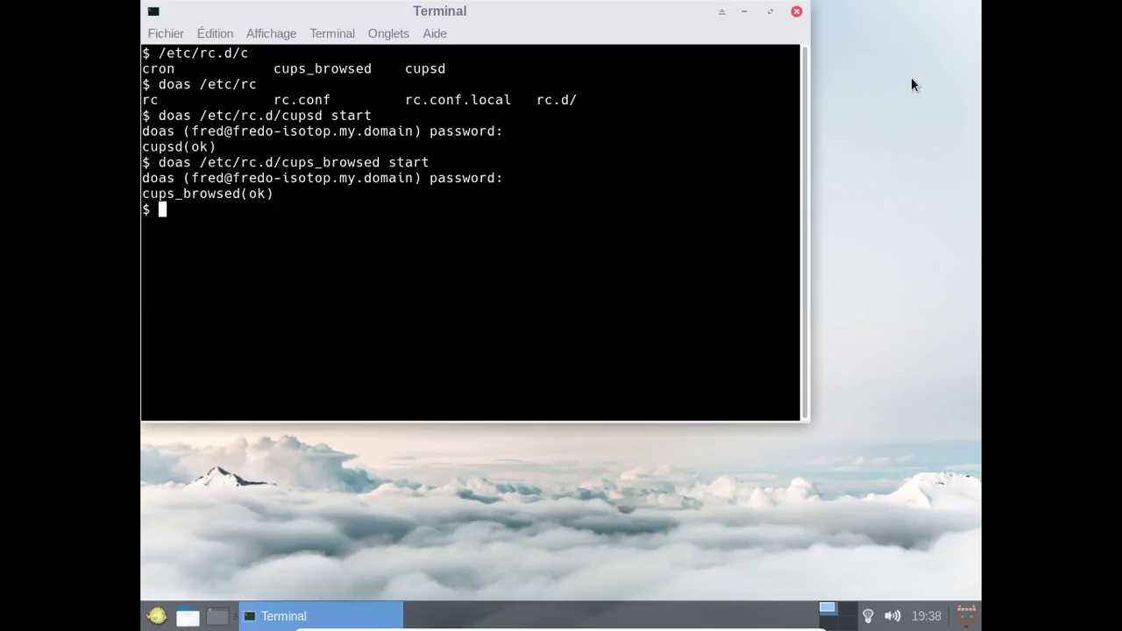
Close the Xfce Terminal window.
{"action": "left_click", "coordinate": [795, 12]}
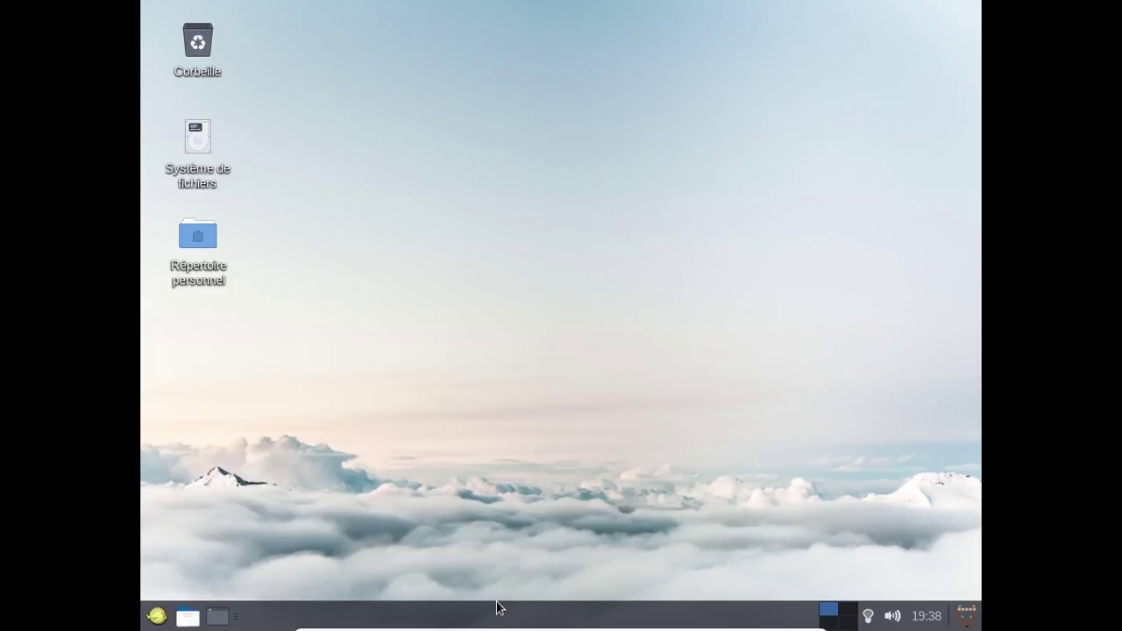
Tick USB DISK 2.0 [0100] under Périphériques > USB in the VirtualBox mini toolbar.
{"action": "mouse_move", "coordinate": [497, 605]}
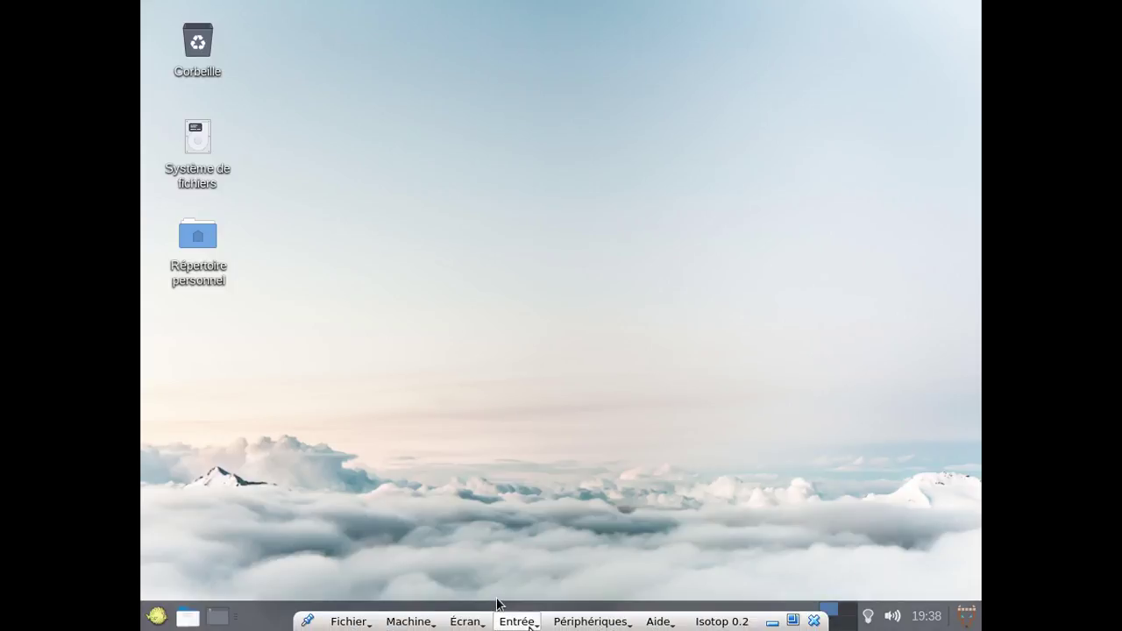
{"action": "left_click", "coordinate": [526, 622]}
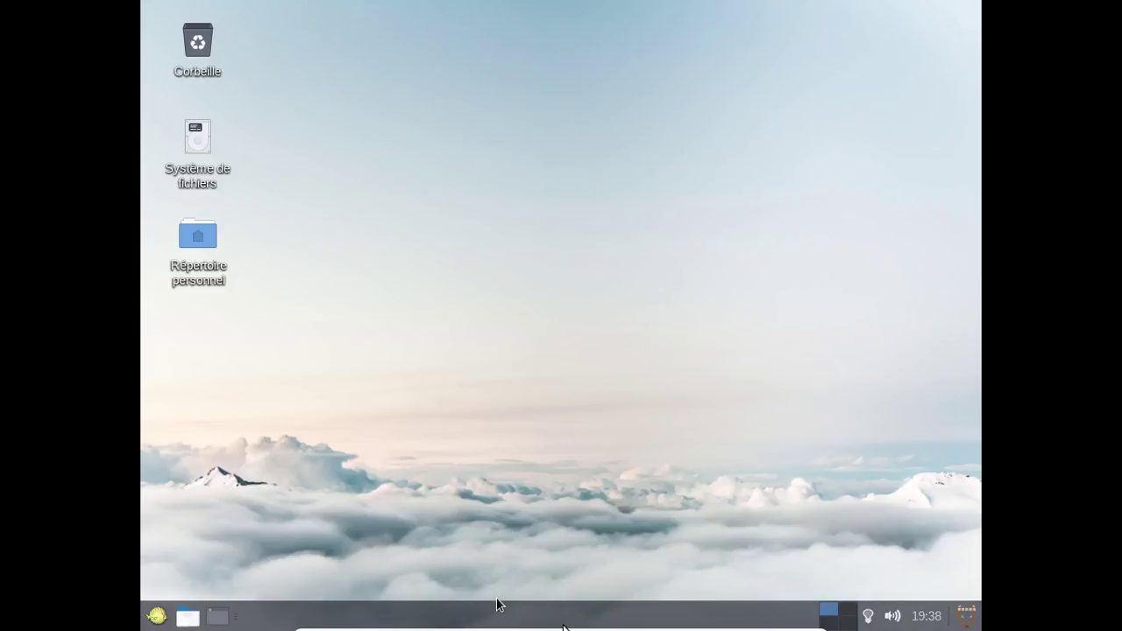
{"action": "left_click", "coordinate": [579, 622]}
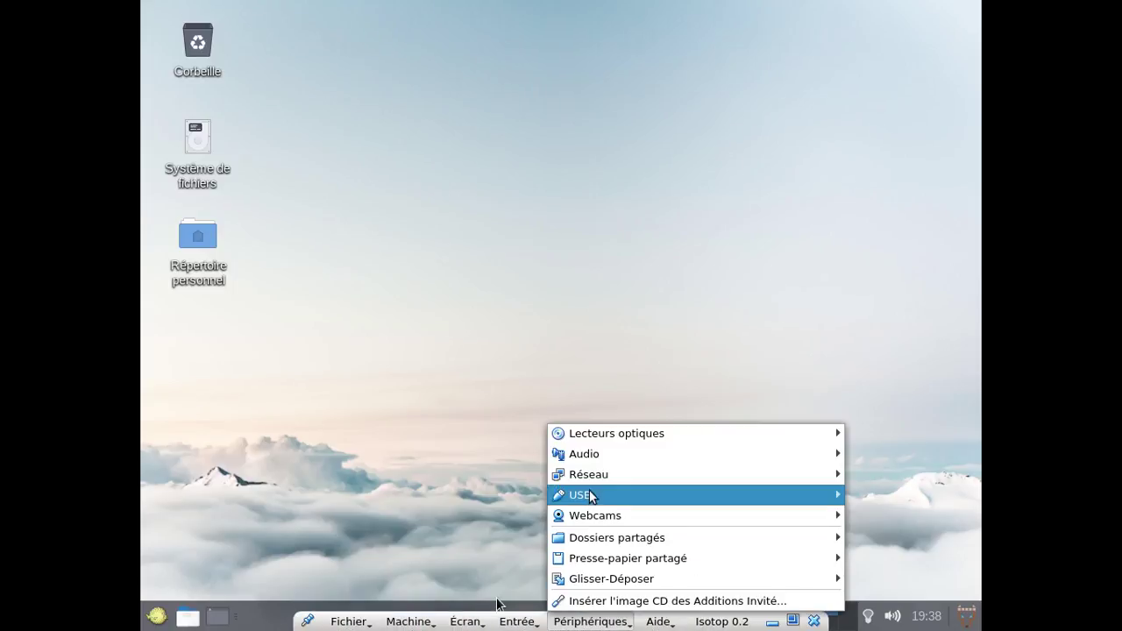
{"action": "mouse_move", "coordinate": [581, 498]}
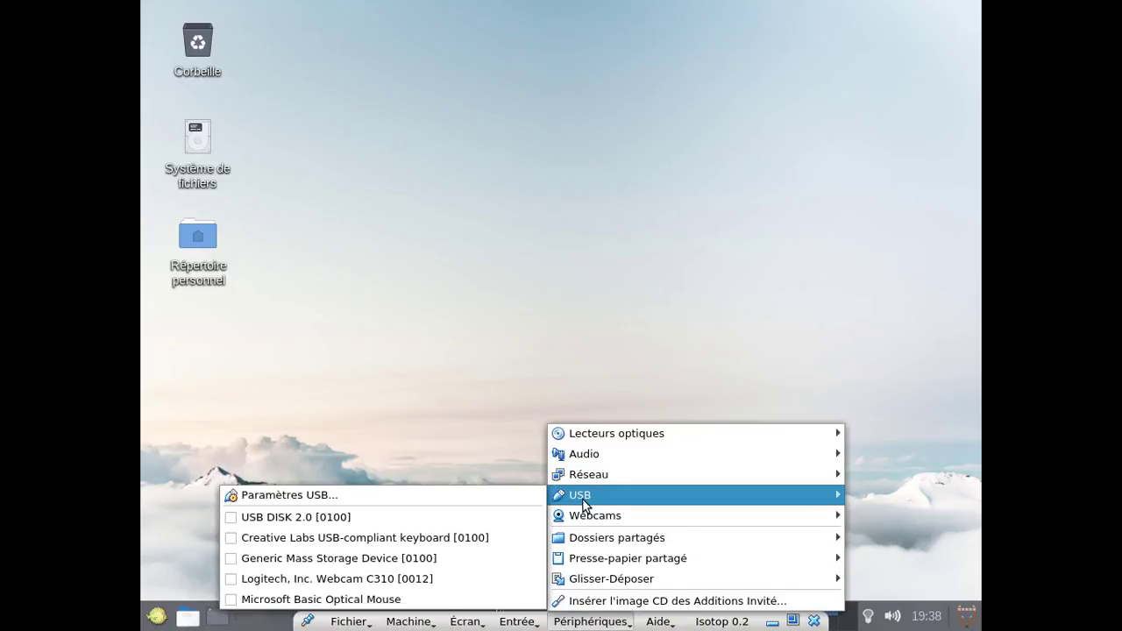
{"action": "left_click", "coordinate": [363, 518]}
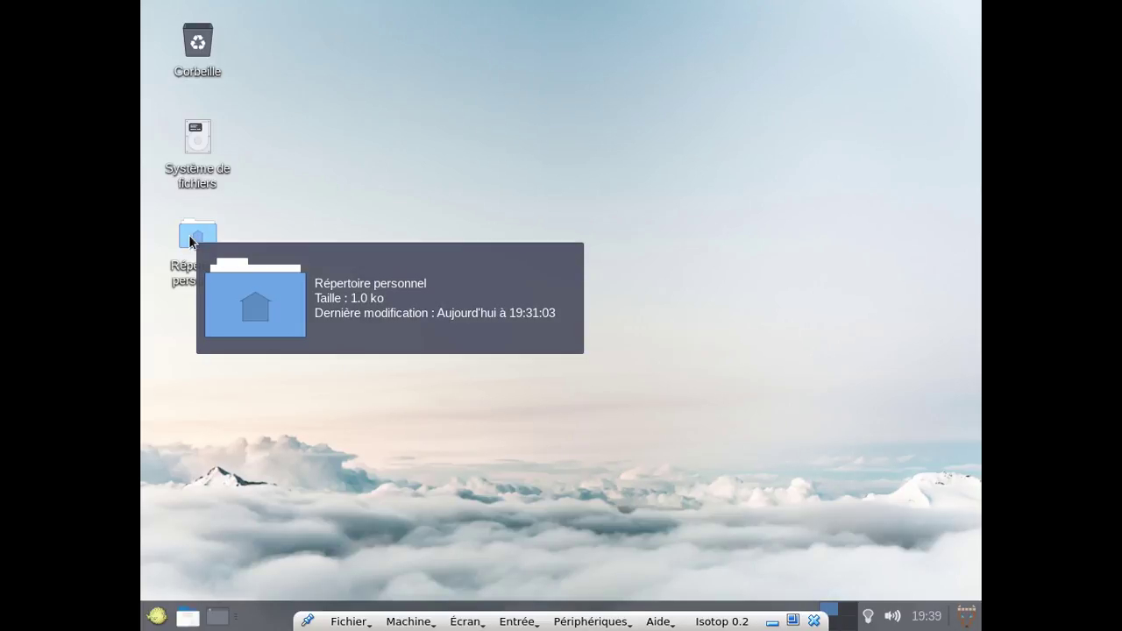
{"action": "double_click", "coordinate": [189, 236]}
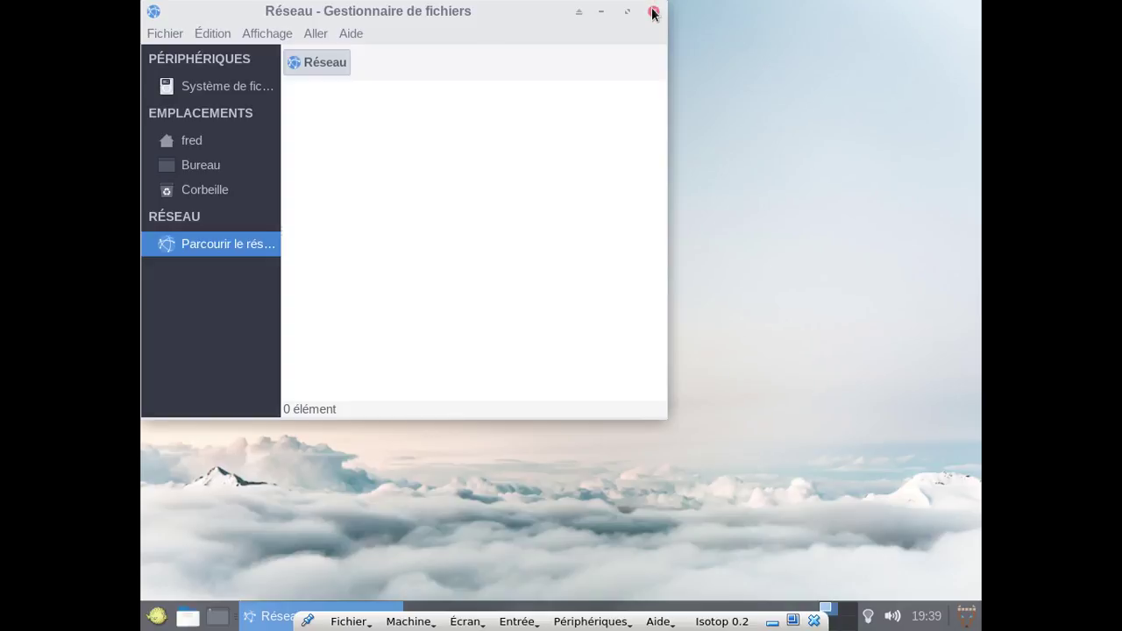
{"action": "left_click", "coordinate": [250, 142]}
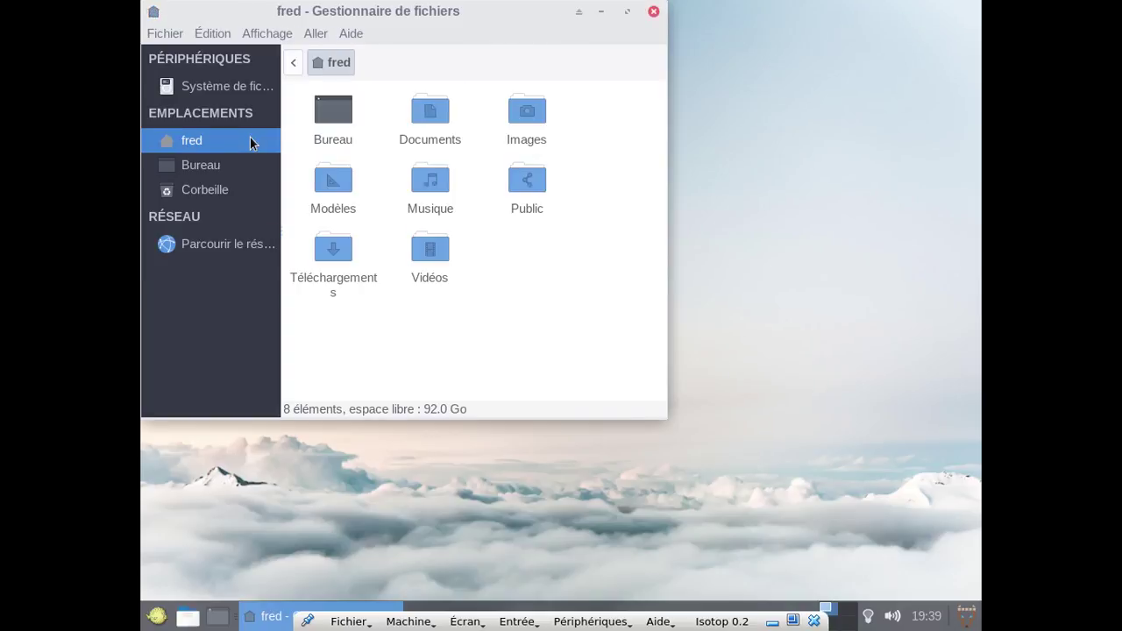
{"action": "left_click", "coordinate": [653, 12]}
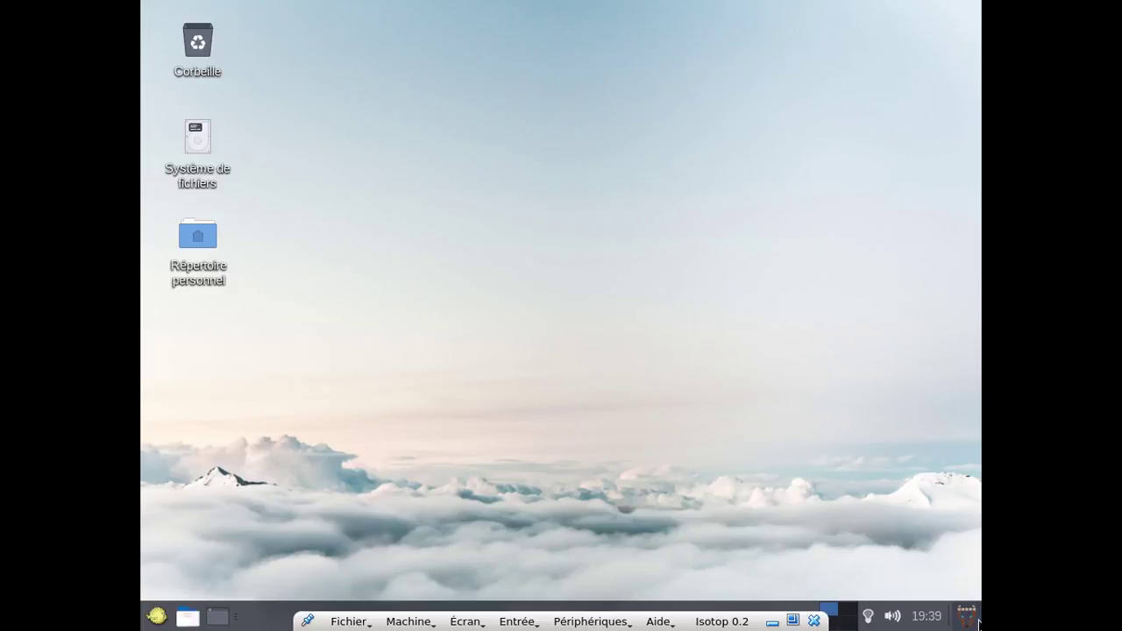
Browse TkMenu's Recent, Fichiers and Internet tabs, then launch Wiki OBSD4* from Internet.
{"action": "left_click", "coordinate": [968, 617]}
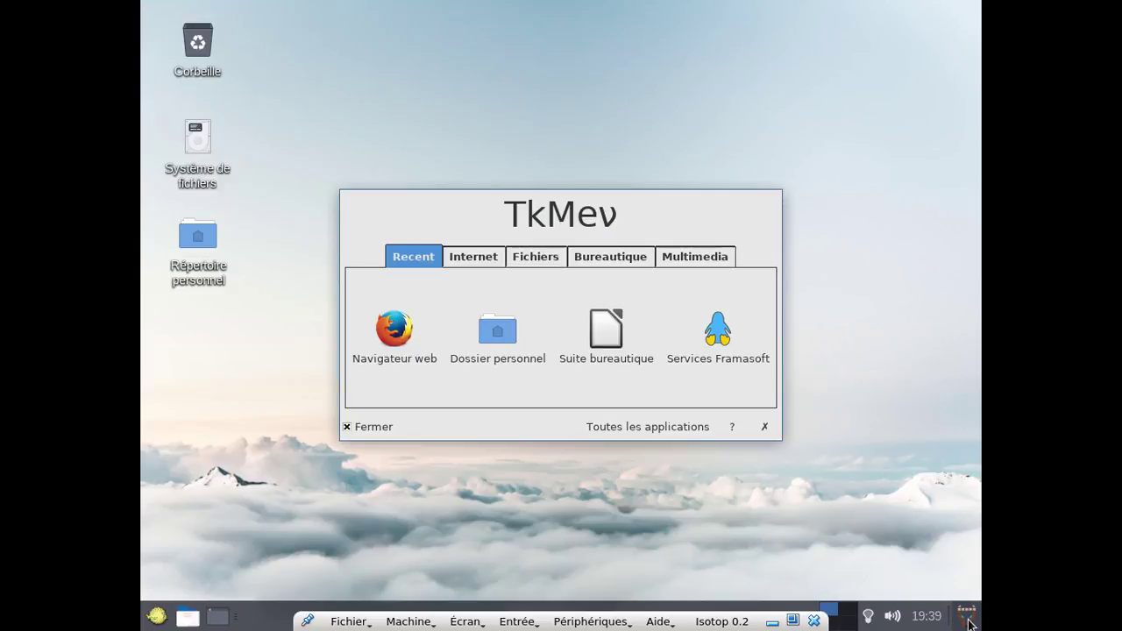
{"action": "left_click", "coordinate": [469, 249]}
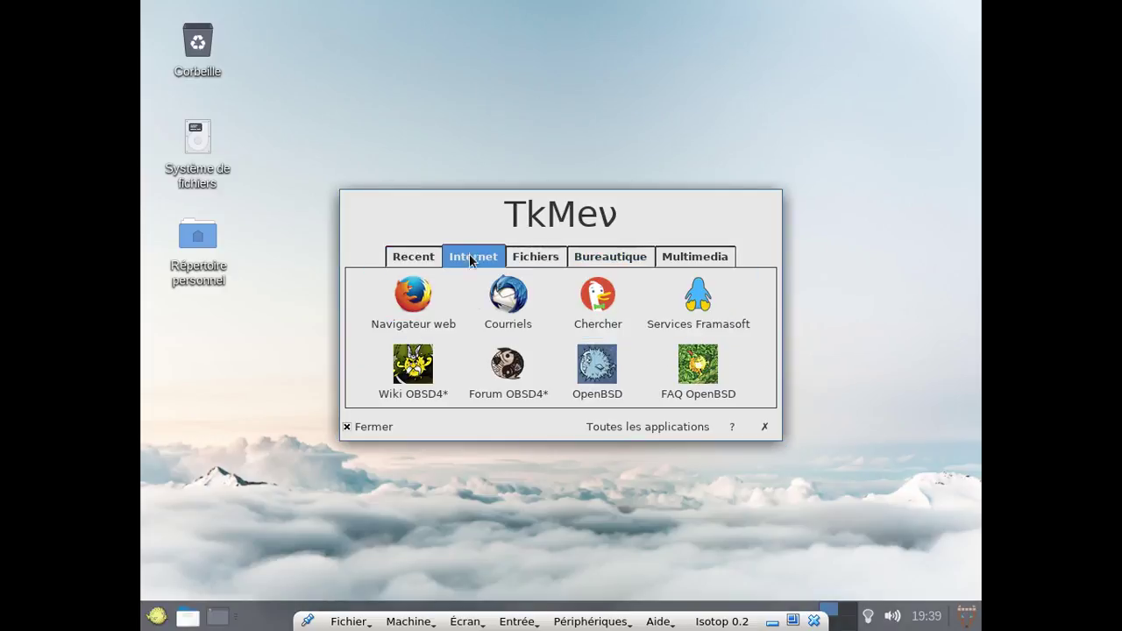
{"action": "left_click", "coordinate": [490, 356]}
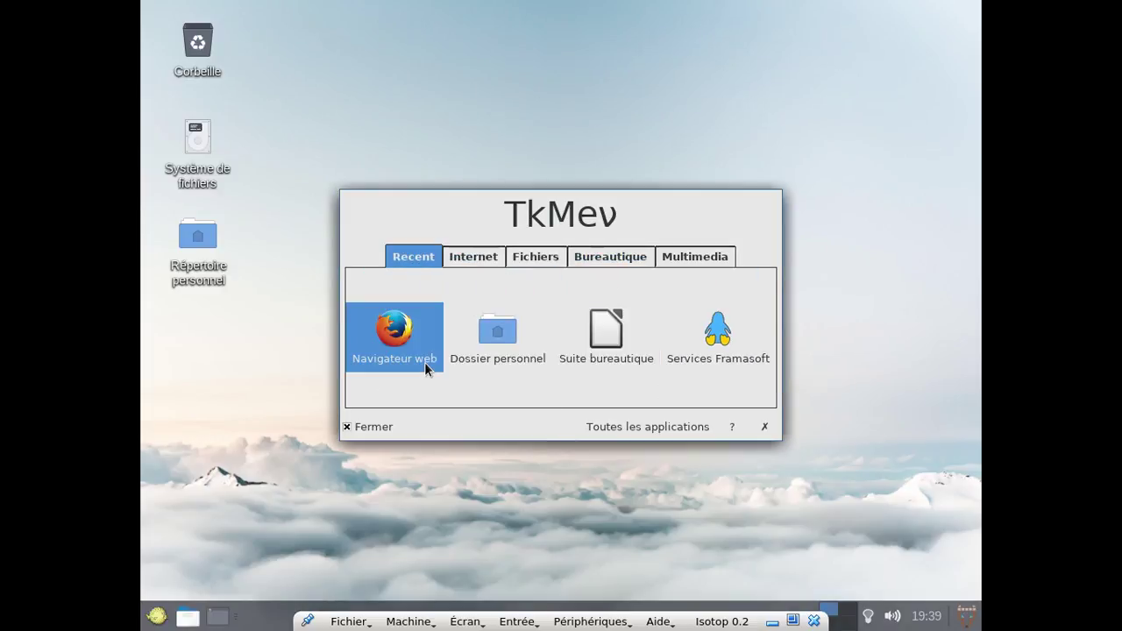
{"action": "left_click", "coordinate": [538, 255]}
{"action": "left_click", "coordinate": [478, 256]}
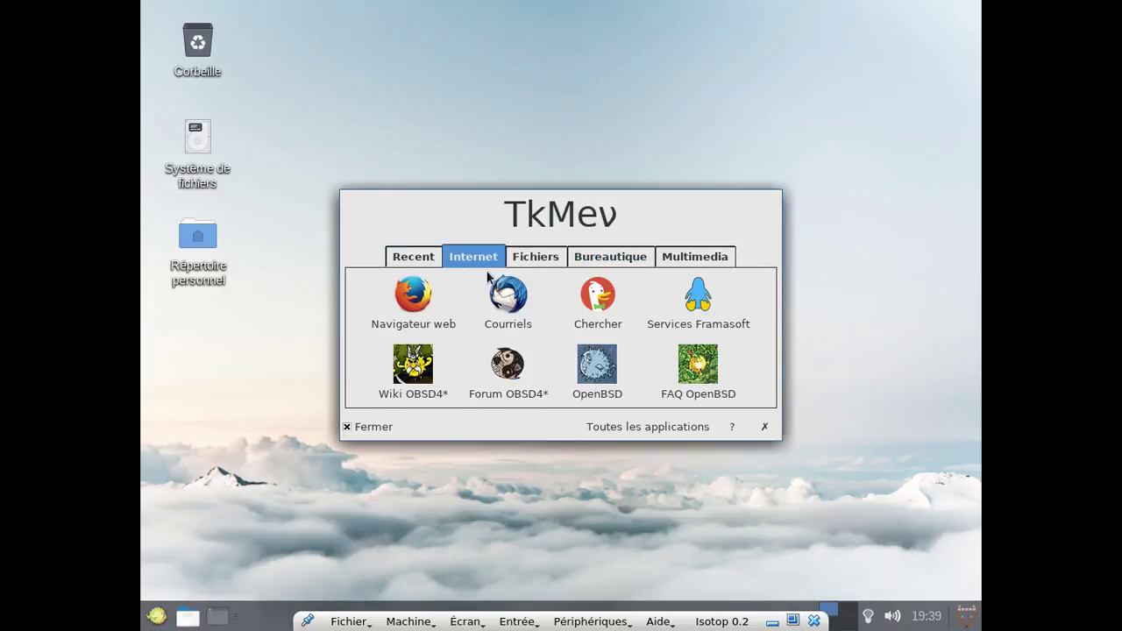
{"action": "left_click", "coordinate": [431, 370]}
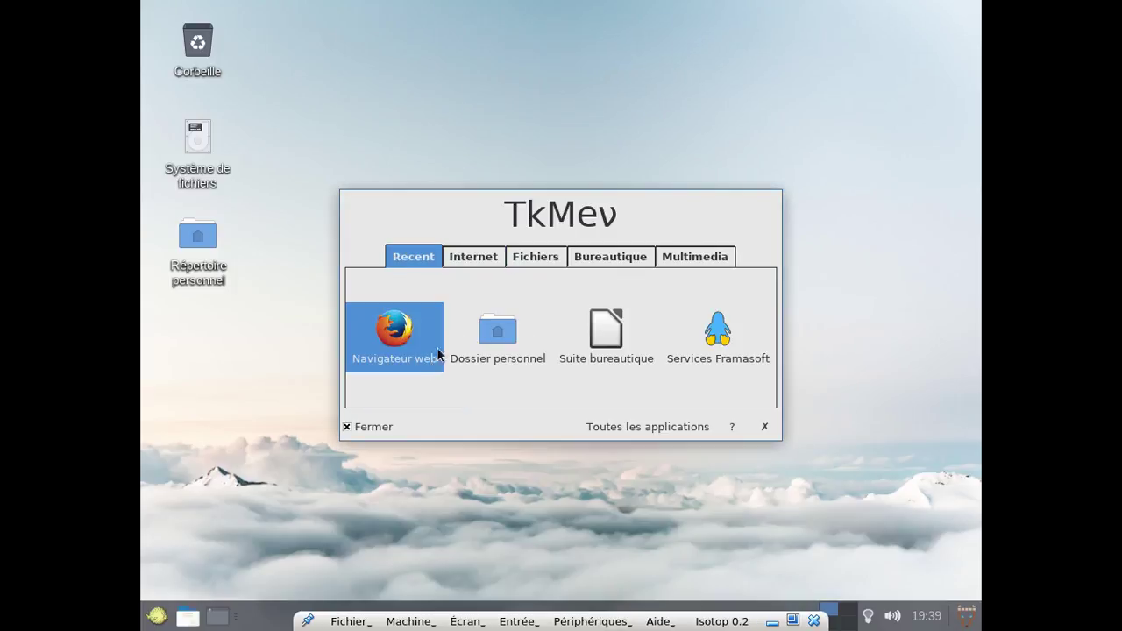
{"action": "left_click", "coordinate": [463, 259]}
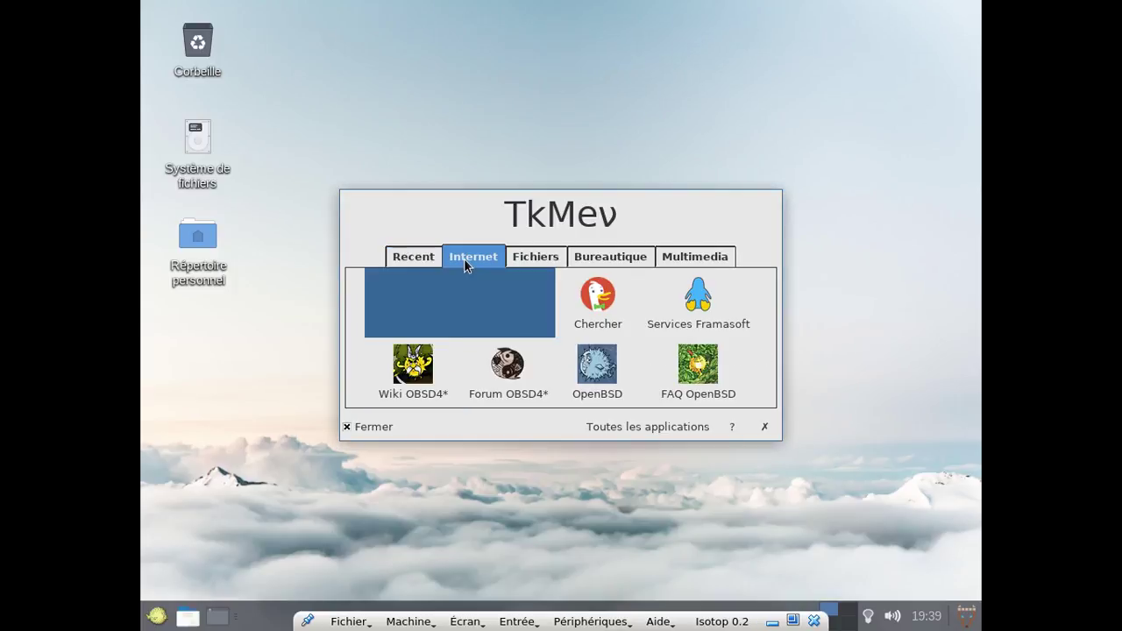
{"action": "left_click", "coordinate": [412, 386]}
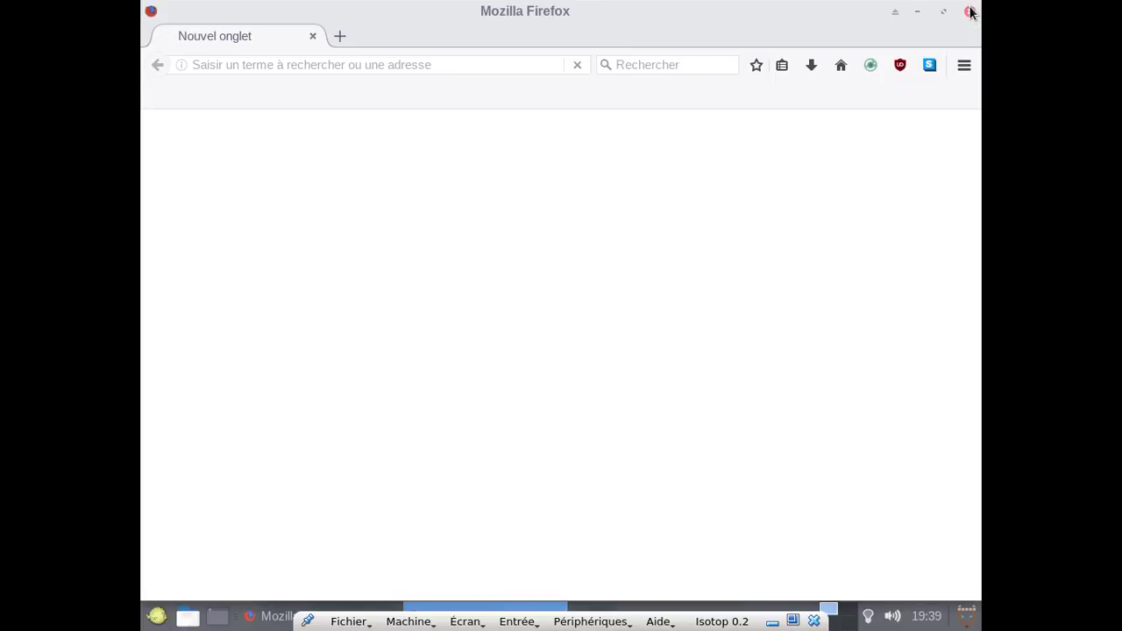
Minimize the blank Firefox window and relaunch Wiki OBSD4* from TkMenu's Recent list.
{"action": "left_click", "coordinate": [261, 620]}
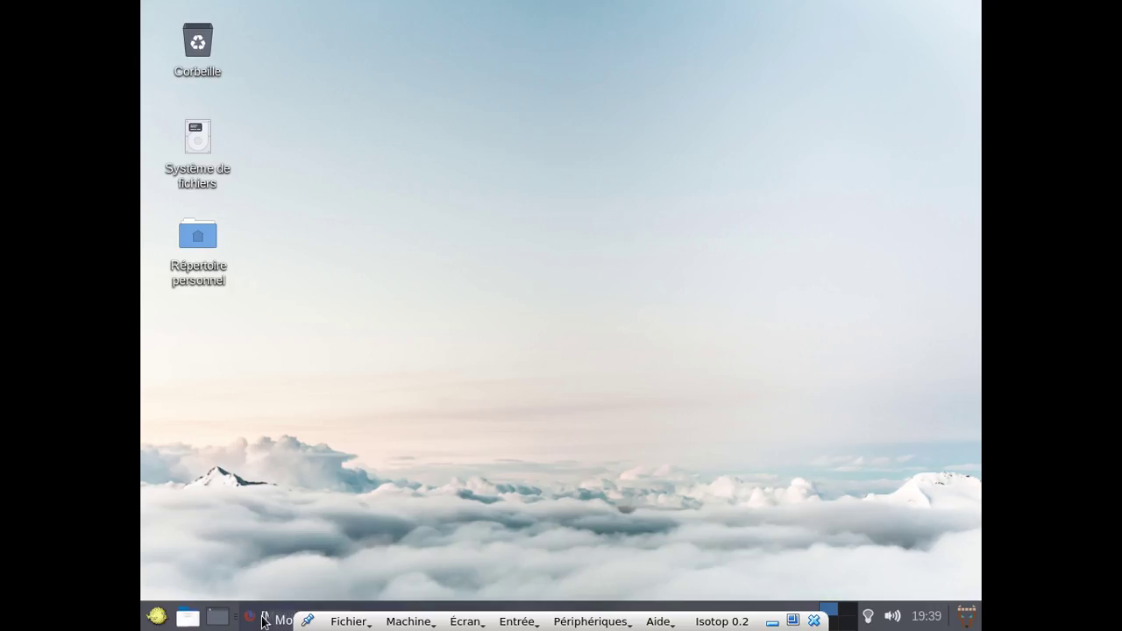
{"action": "left_click", "coordinate": [973, 622]}
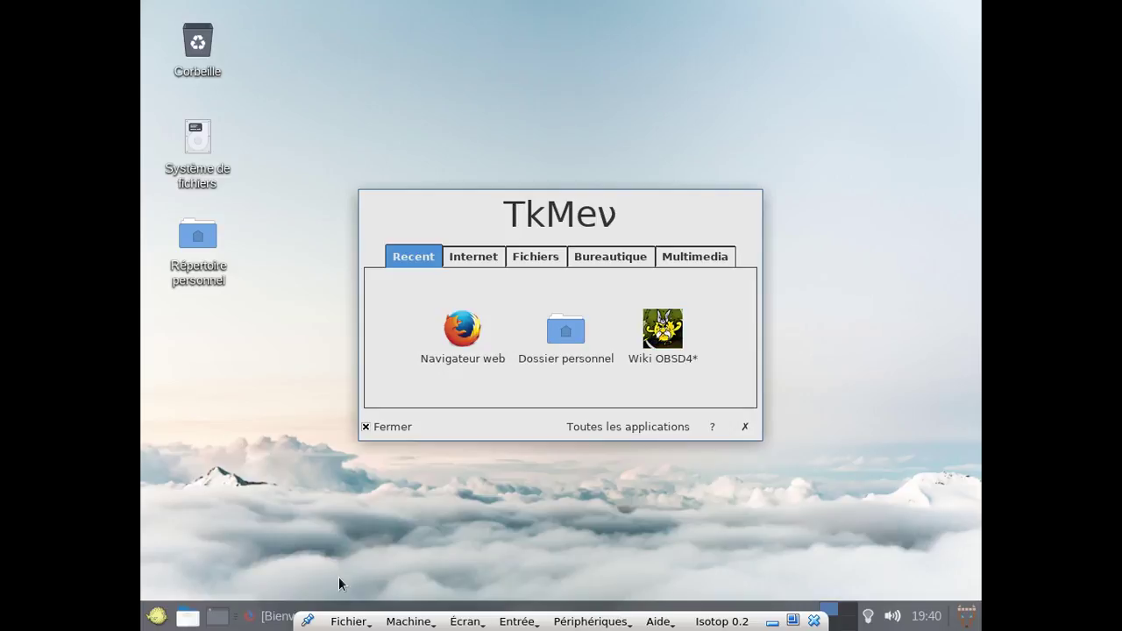
{"action": "left_click", "coordinate": [260, 609]}
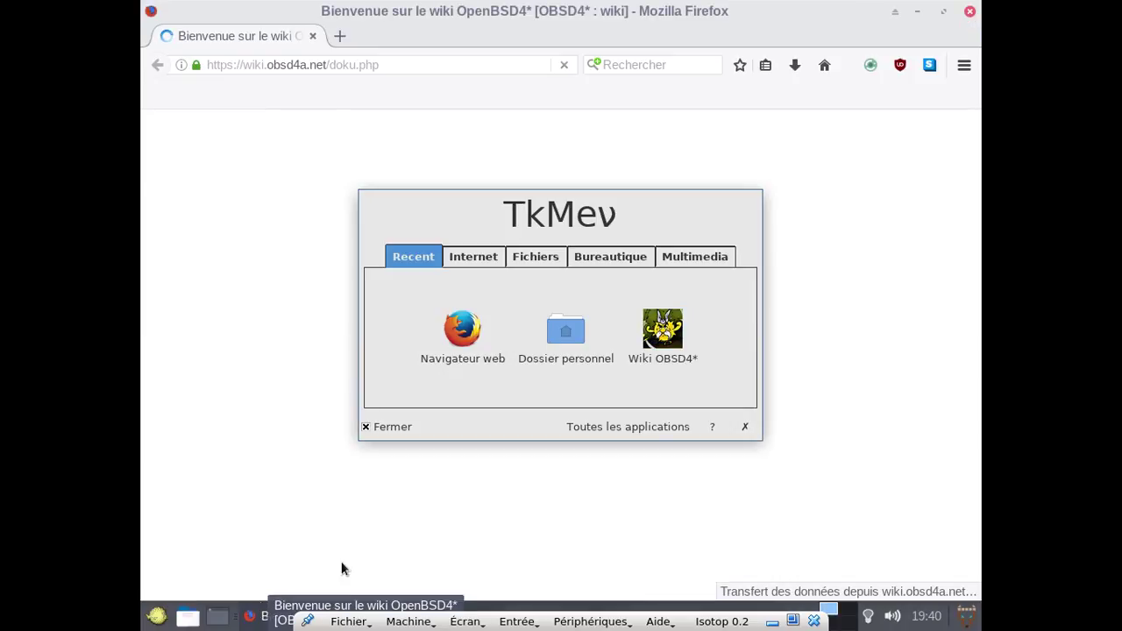
{"action": "left_click", "coordinate": [745, 426]}
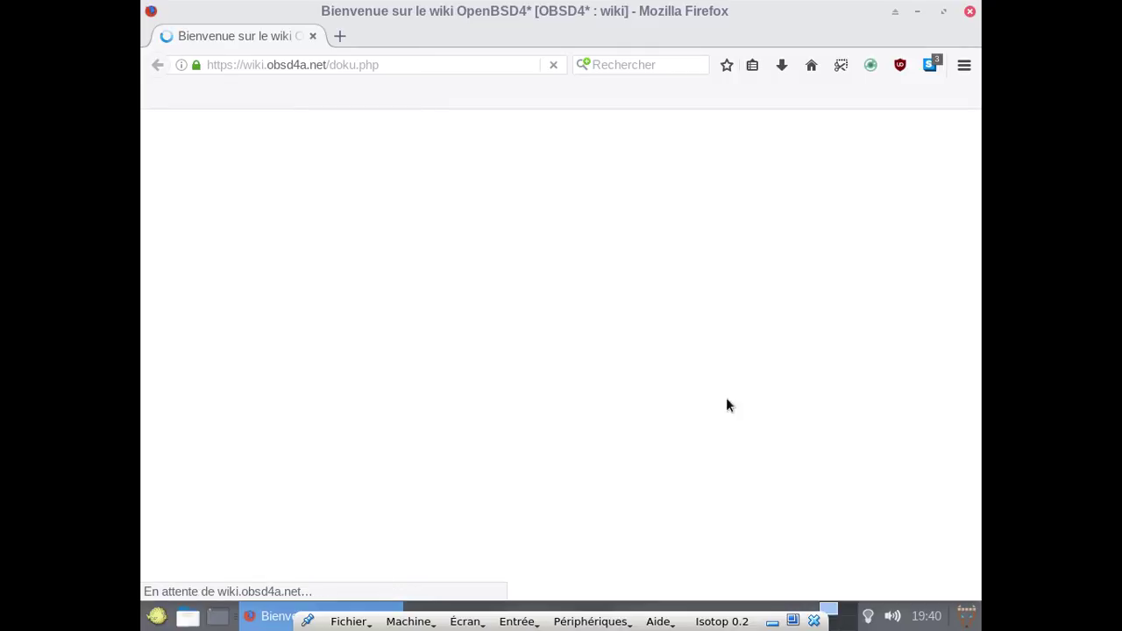
Scroll the wiki home page down to '3. Documentations par nos soins' with Gestion Système and Gestion Réseau.
{"action": "scroll", "coordinate": [694, 336], "scroll_direction": "down", "scroll_amount": 6}
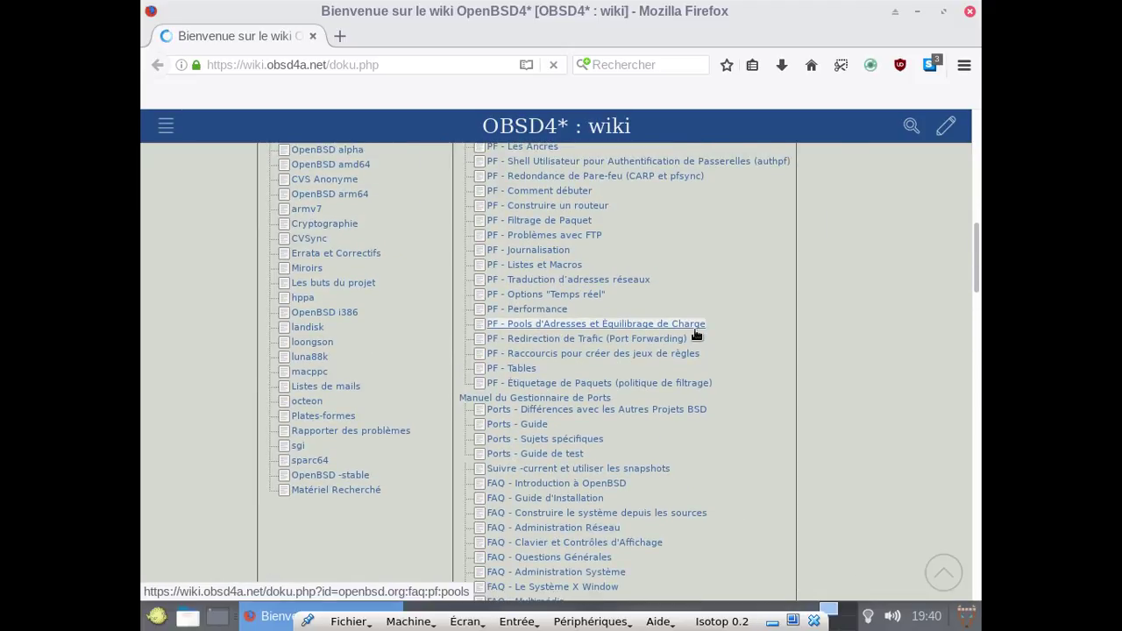
{"action": "scroll", "coordinate": [696, 335], "scroll_direction": "down", "scroll_amount": 5}
{"action": "scroll", "coordinate": [695, 334], "scroll_direction": "down", "scroll_amount": 7}
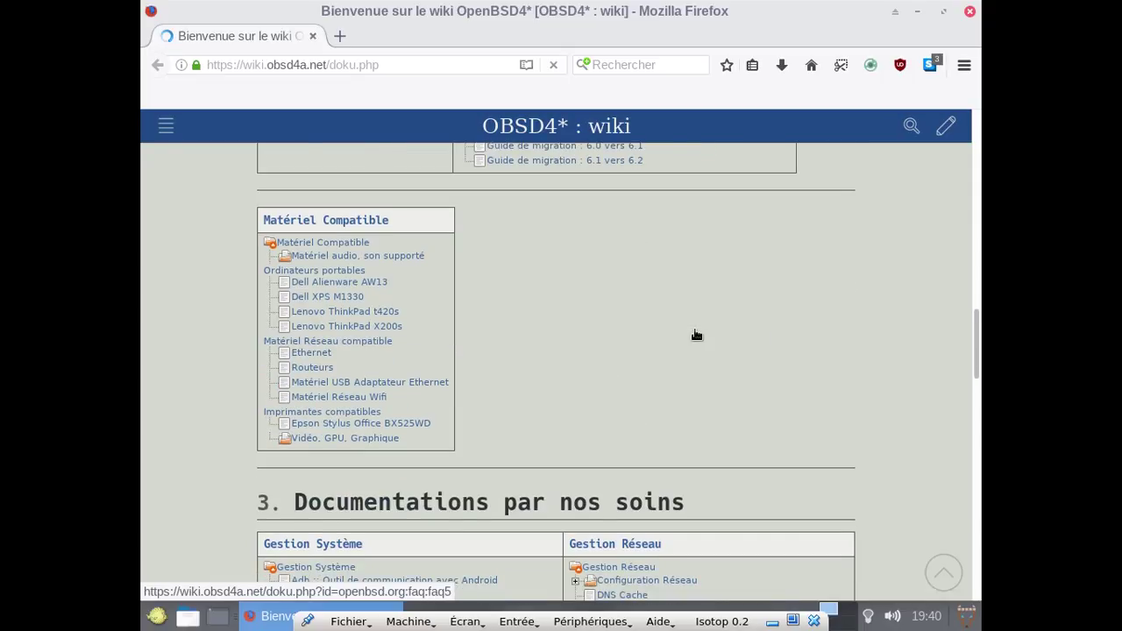
{"action": "scroll", "coordinate": [695, 329], "scroll_direction": "down", "scroll_amount": 1}
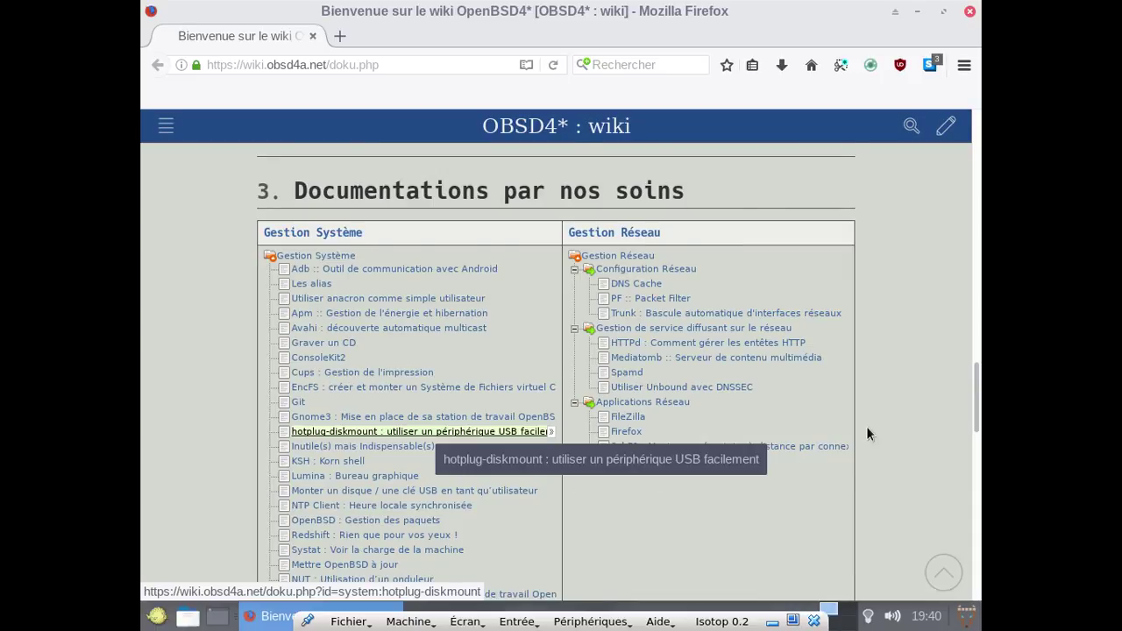
{"action": "scroll", "coordinate": [867, 429], "scroll_direction": "down", "scroll_amount": 3}
{"action": "scroll", "coordinate": [867, 428], "scroll_direction": "down", "scroll_amount": 3}
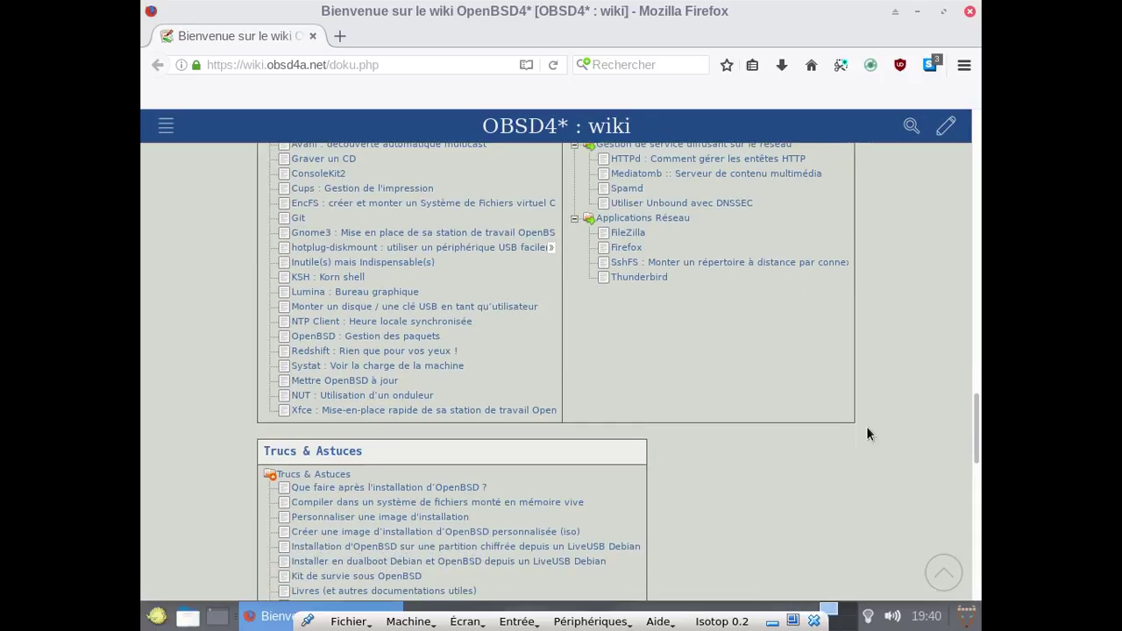
{"action": "scroll", "coordinate": [868, 428], "scroll_direction": "up", "scroll_amount": 5}
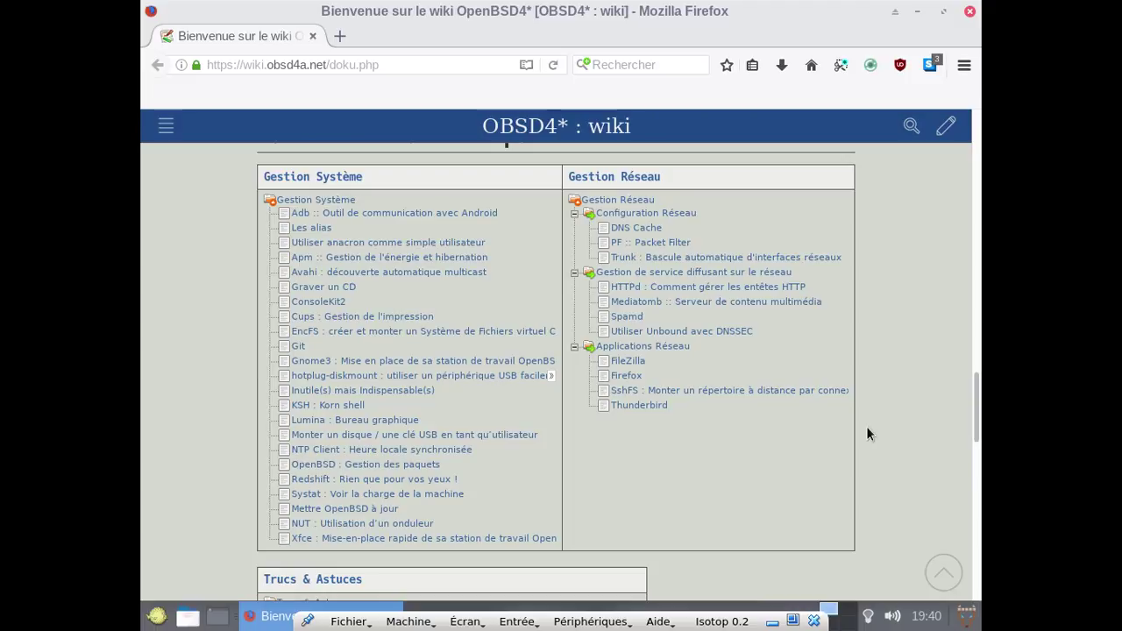
{"action": "scroll", "coordinate": [866, 433], "scroll_direction": "down", "scroll_amount": 4}
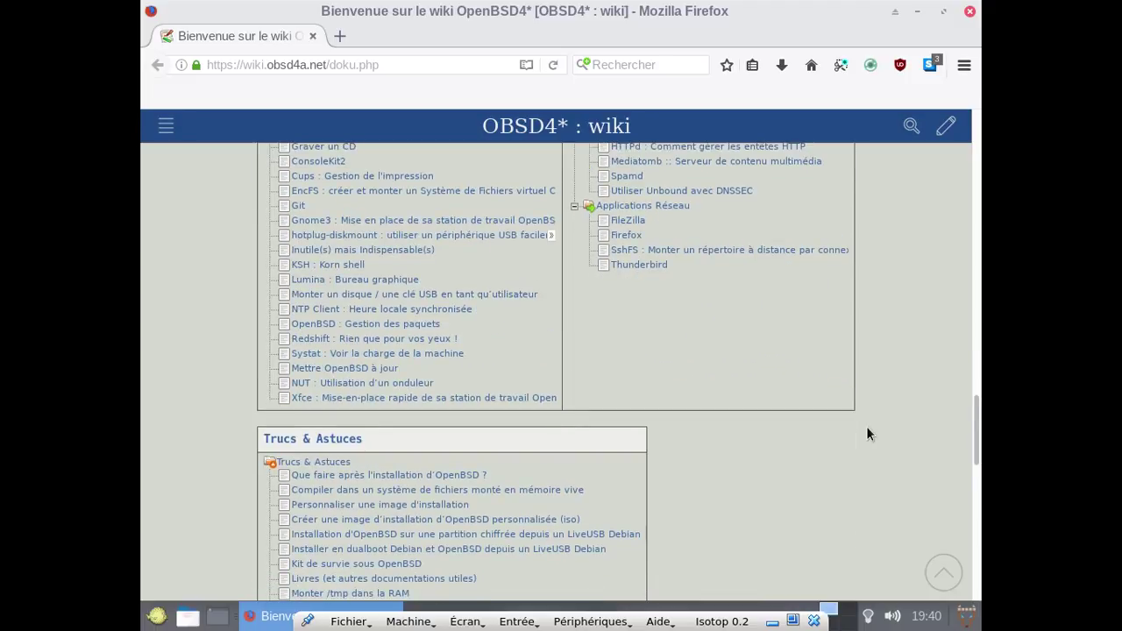
{"action": "scroll", "coordinate": [866, 433], "scroll_direction": "down", "scroll_amount": 2}
{"action": "scroll", "coordinate": [867, 433], "scroll_direction": "down", "scroll_amount": 3}
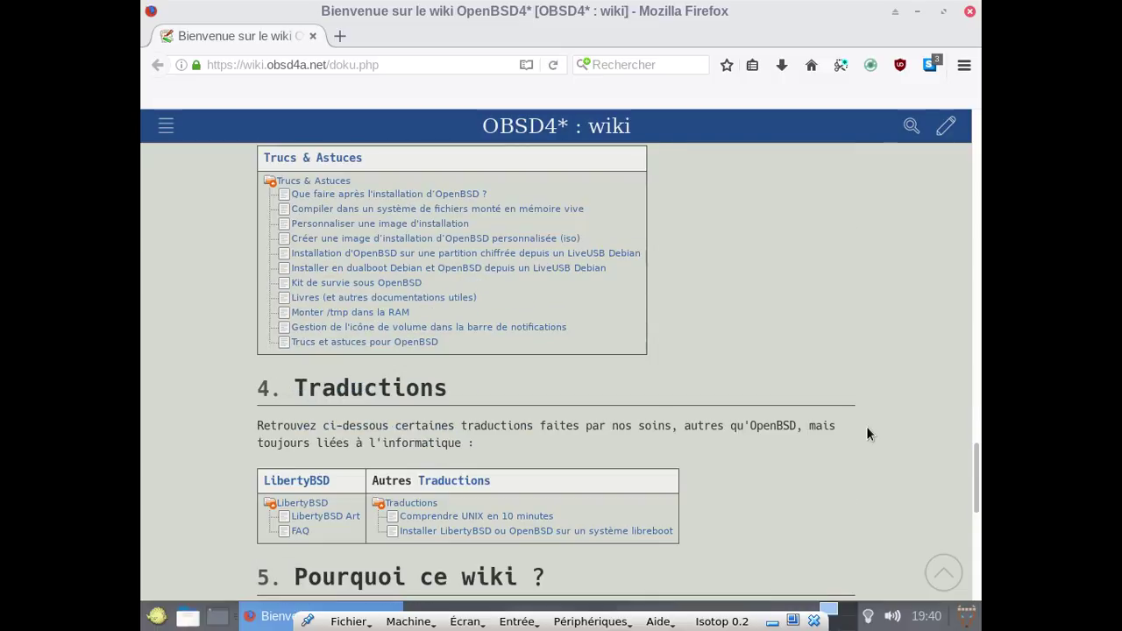
{"action": "scroll", "coordinate": [867, 431], "scroll_direction": "up", "scroll_amount": 10}
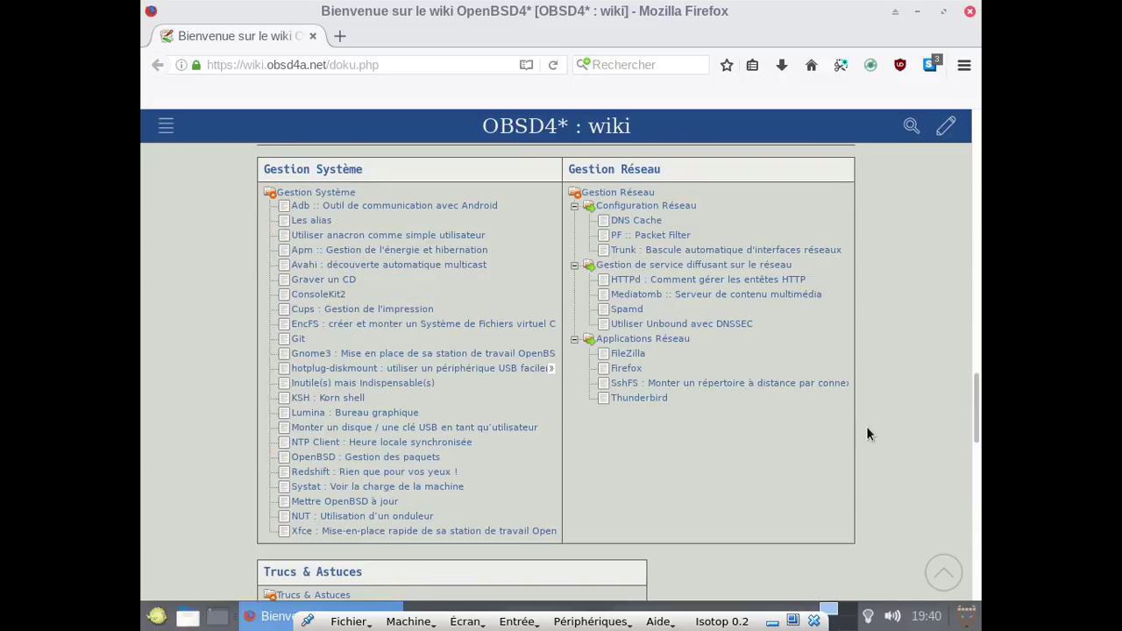
{"action": "scroll", "coordinate": [866, 434], "scroll_direction": "up", "scroll_amount": 5}
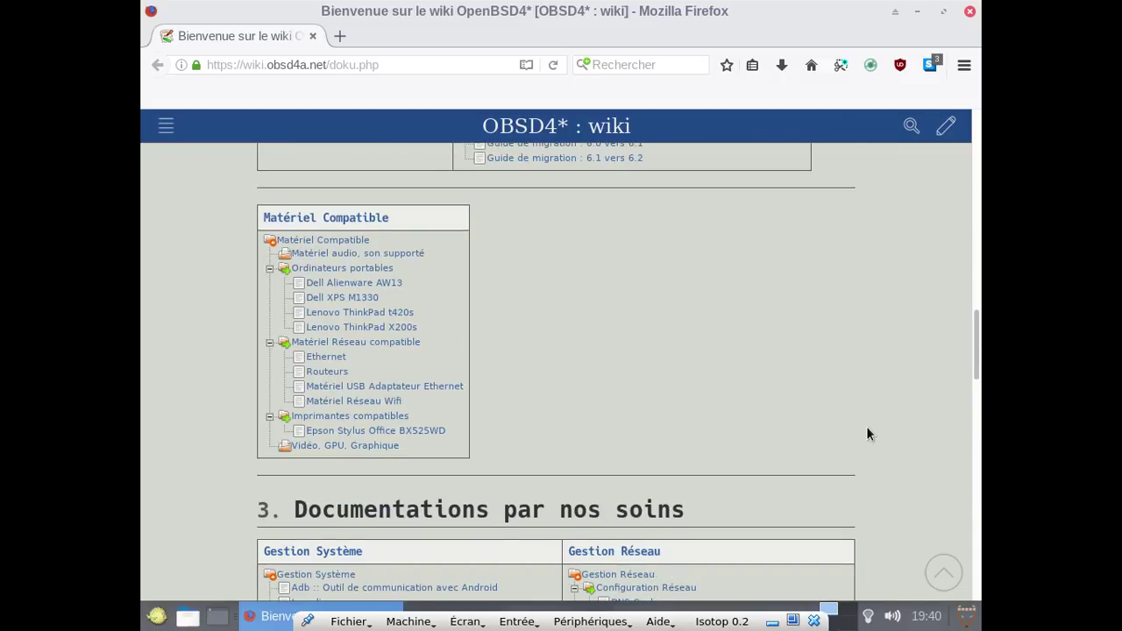
{"action": "scroll", "coordinate": [866, 434], "scroll_direction": "down", "scroll_amount": 2}
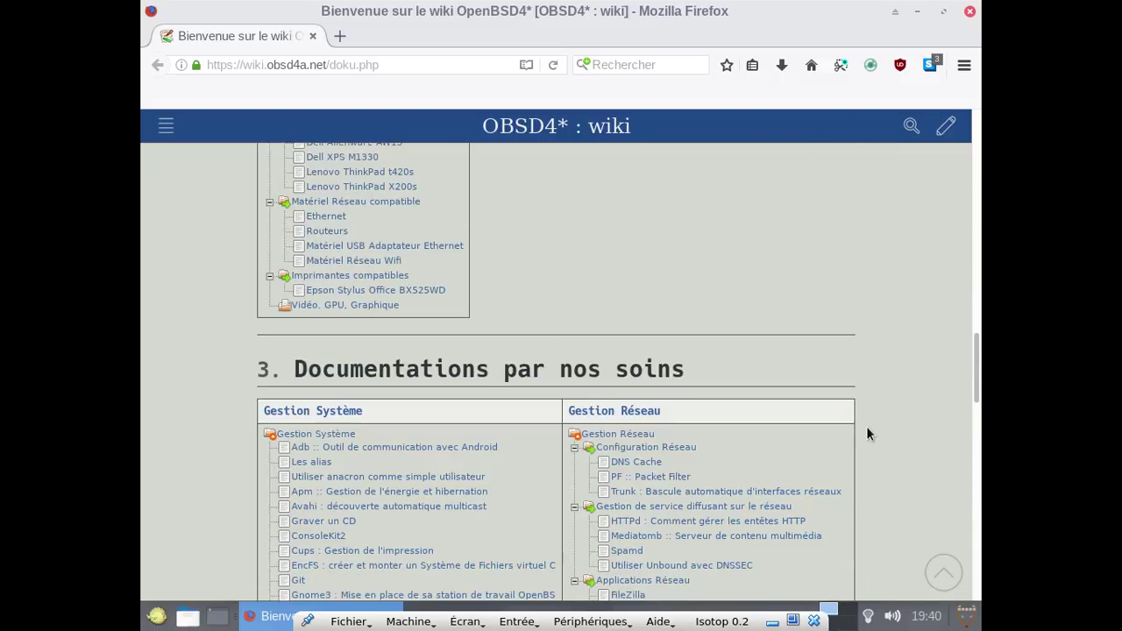
Read the 'Cups : Gestion de l'impression' page down to section 4.1 USB, then close Firefox.
{"action": "left_click", "coordinate": [388, 553]}
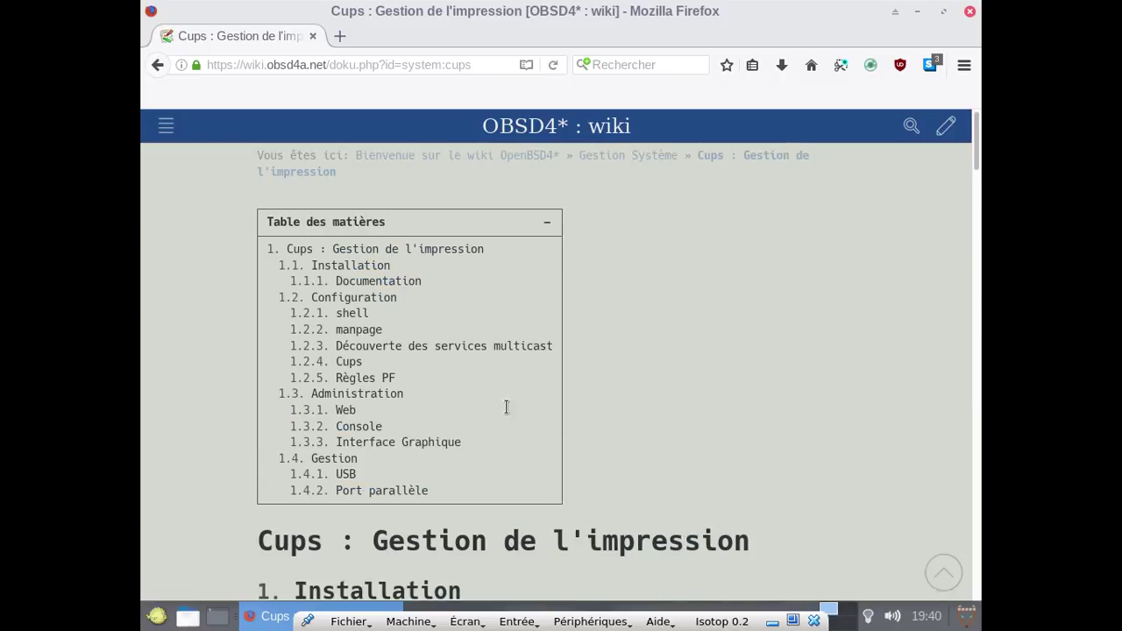
{"action": "scroll", "coordinate": [592, 412], "scroll_direction": "down", "scroll_amount": 5}
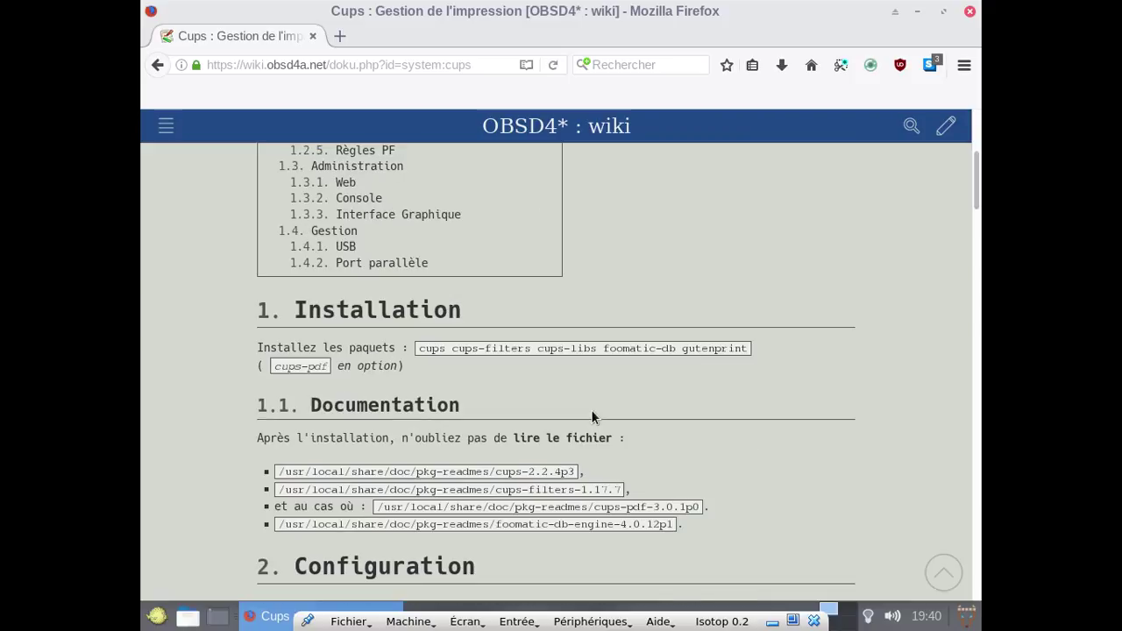
{"action": "scroll", "coordinate": [591, 417], "scroll_direction": "down", "scroll_amount": 2}
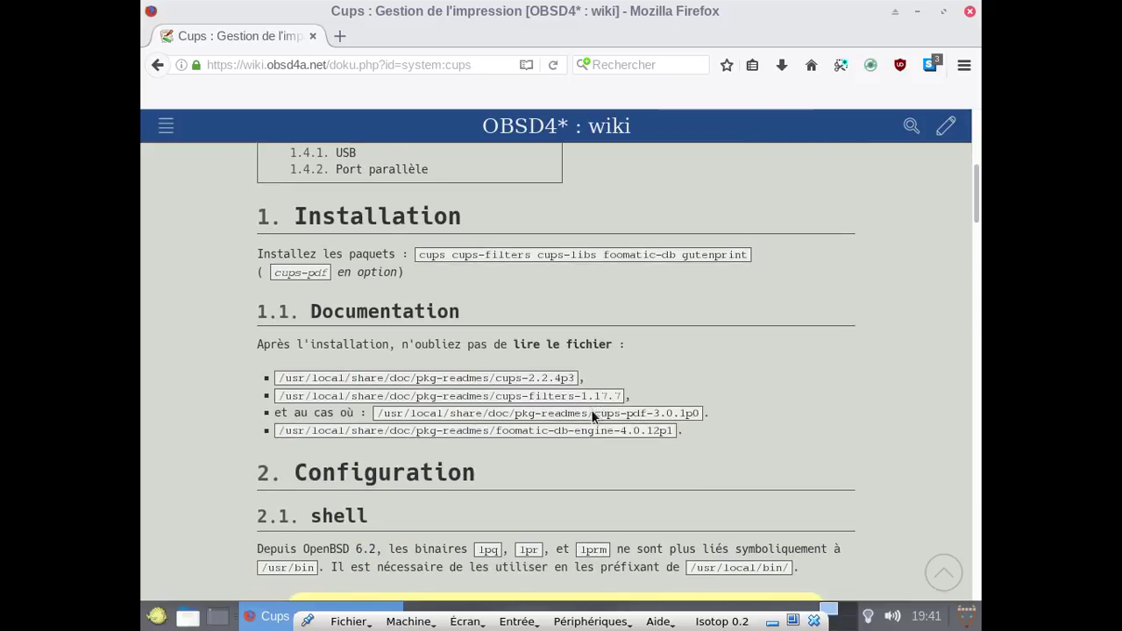
{"action": "scroll", "coordinate": [591, 412], "scroll_direction": "down", "scroll_amount": 6}
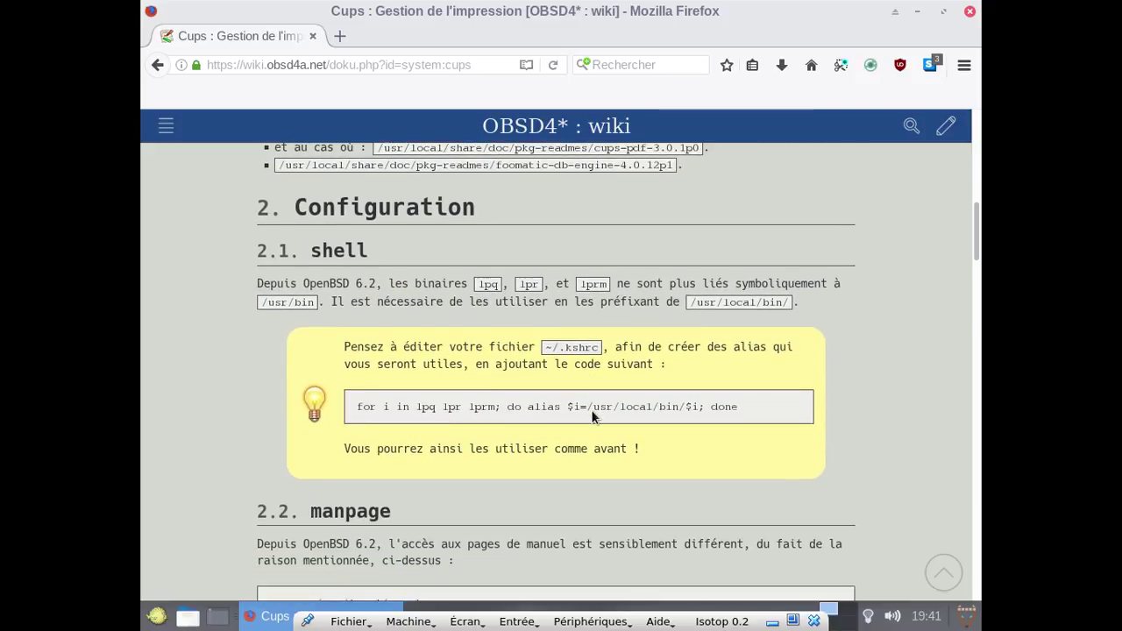
{"action": "scroll", "coordinate": [592, 417], "scroll_direction": "down", "scroll_amount": 4}
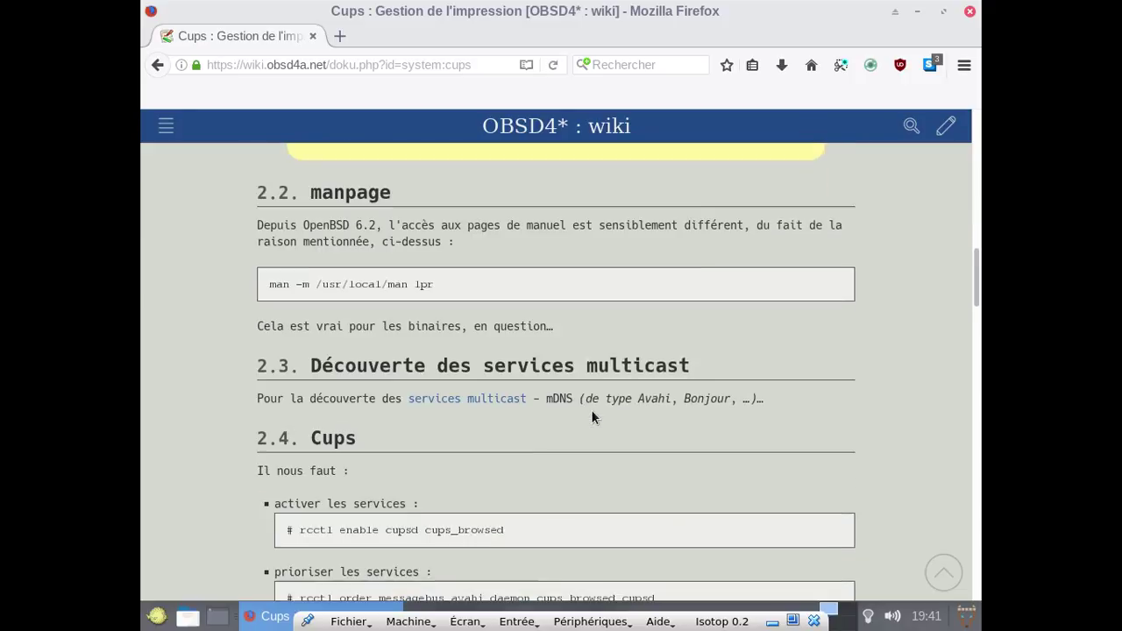
{"action": "scroll", "coordinate": [591, 417], "scroll_direction": "down", "scroll_amount": 1}
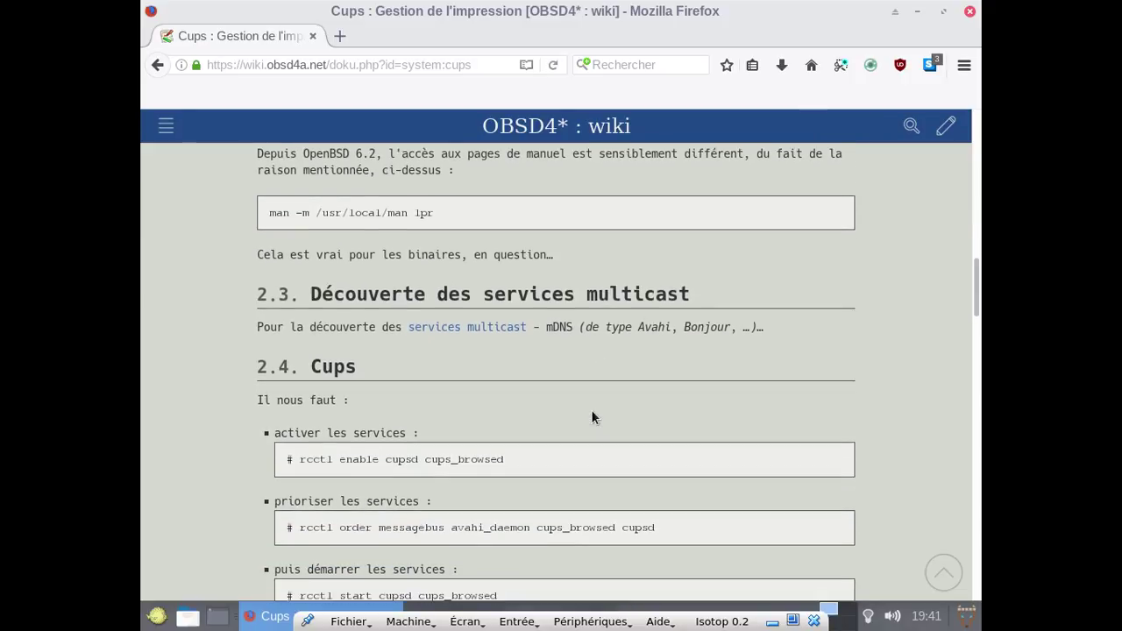
{"action": "scroll", "coordinate": [591, 418], "scroll_direction": "down", "scroll_amount": 5}
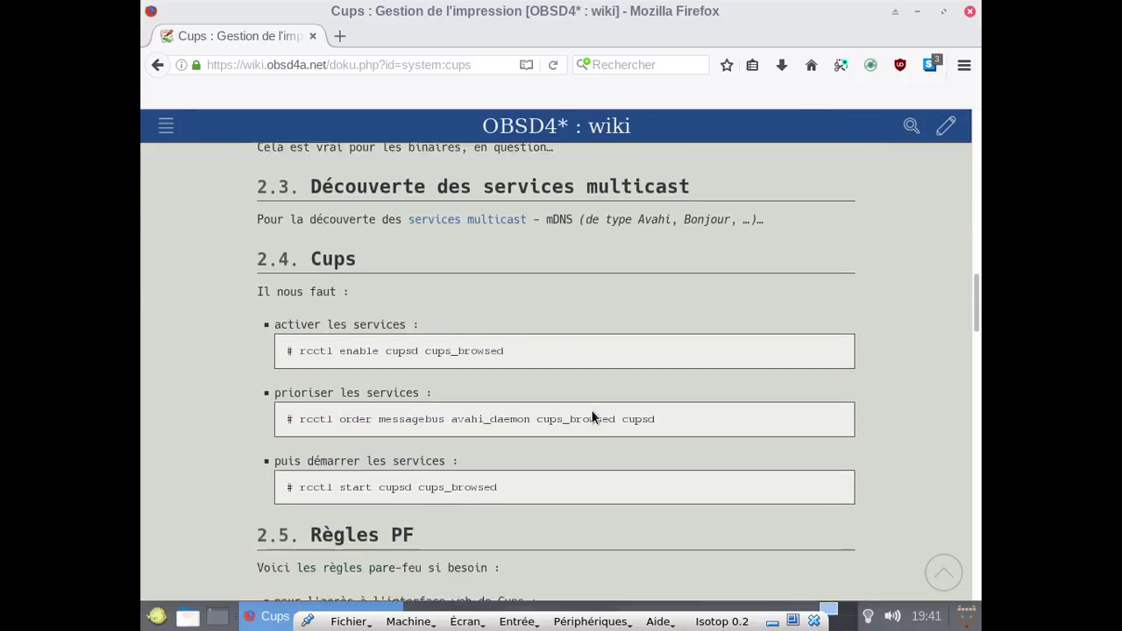
{"action": "scroll", "coordinate": [592, 417], "scroll_direction": "down", "scroll_amount": 6}
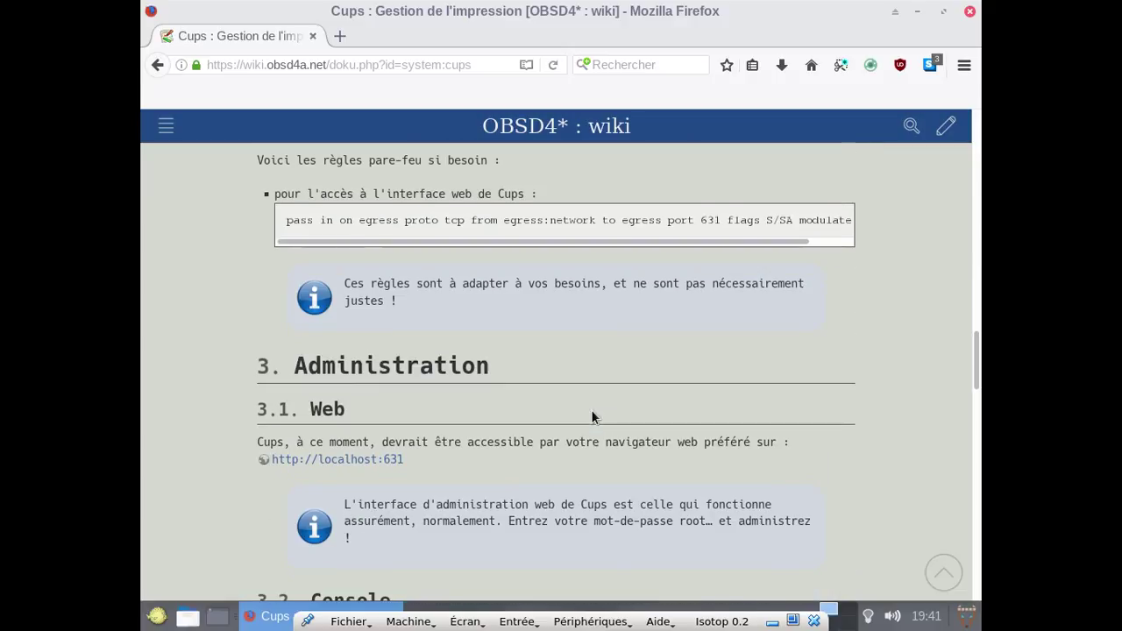
{"action": "scroll", "coordinate": [591, 417], "scroll_direction": "down", "scroll_amount": 5}
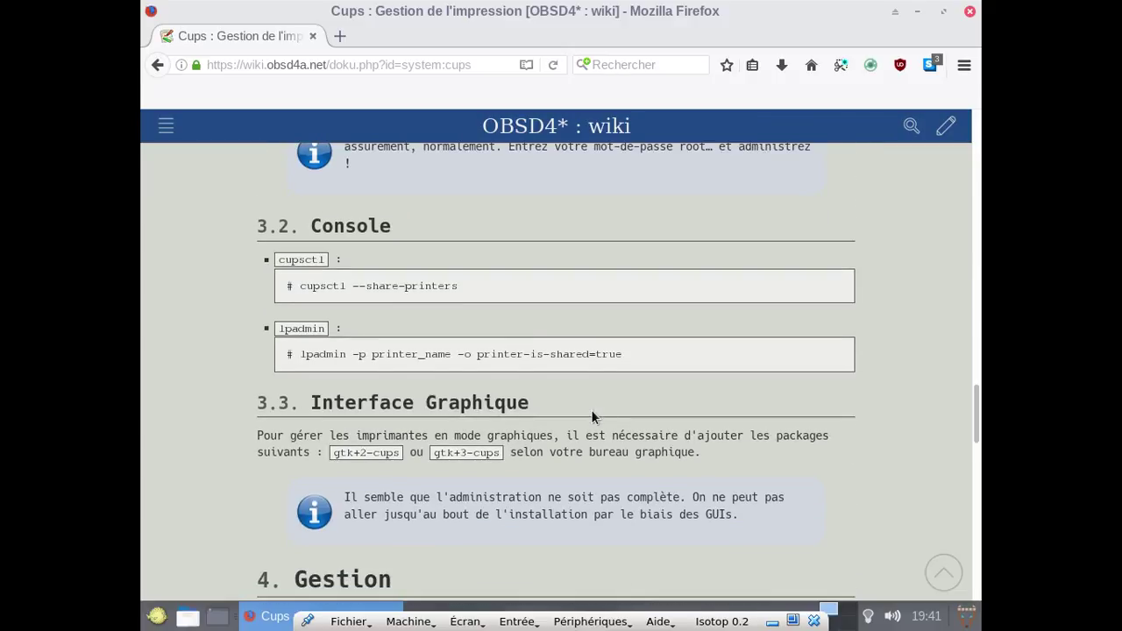
{"action": "scroll", "coordinate": [591, 417], "scroll_direction": "down", "scroll_amount": 3}
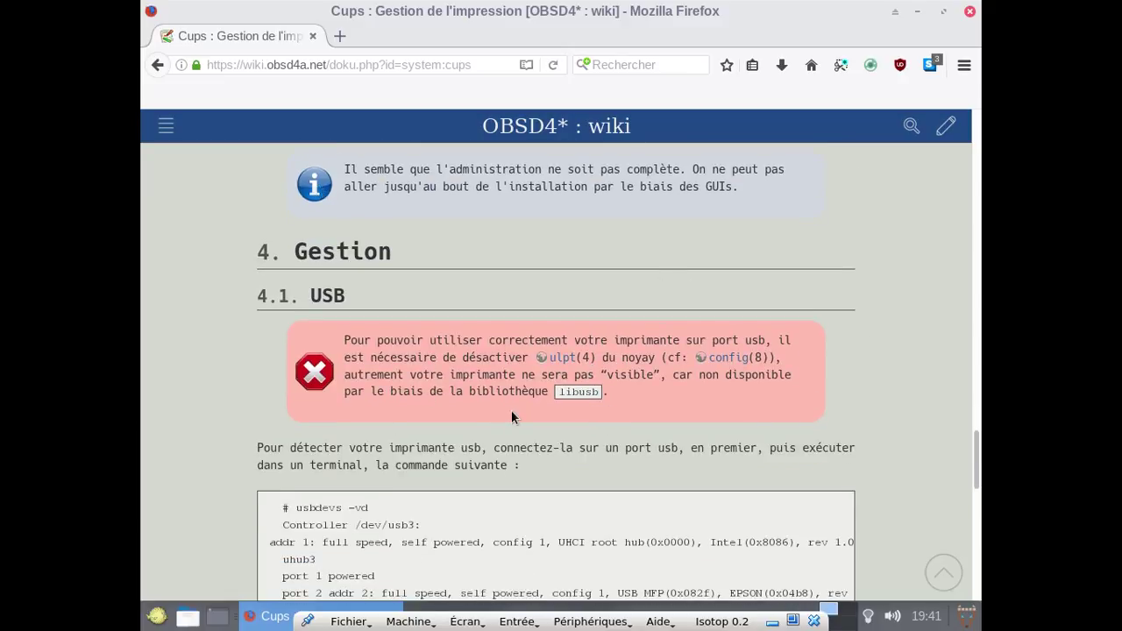
{"action": "left_click", "coordinate": [970, 10]}
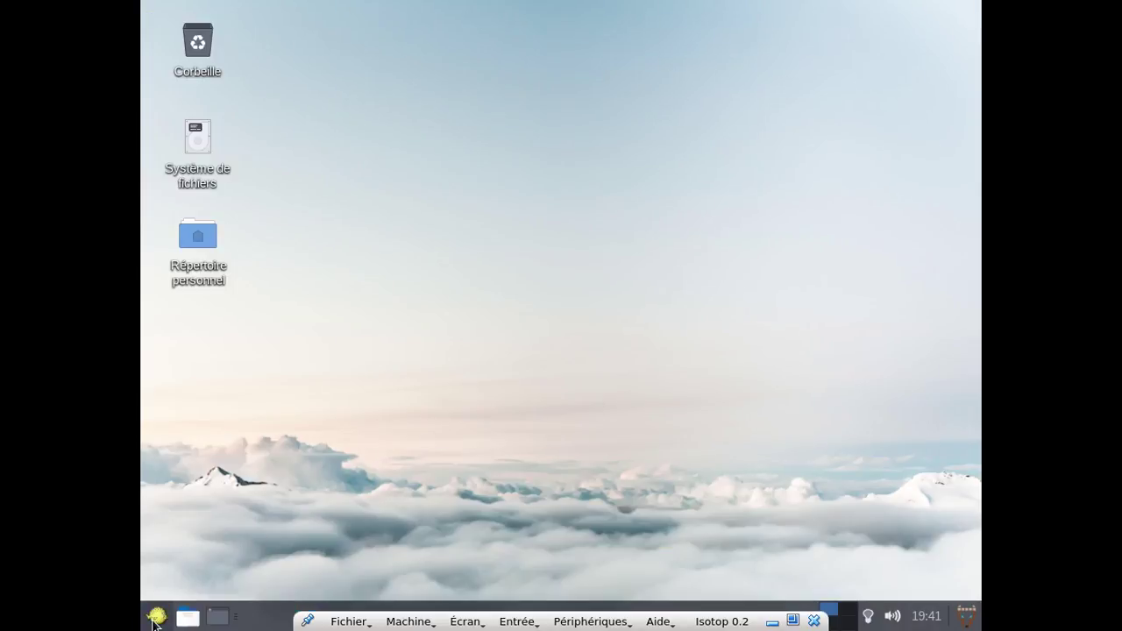
Log out from the Whisker menu and choose Éteindre to shut down OpenBSD.
{"action": "left_click", "coordinate": [156, 618]}
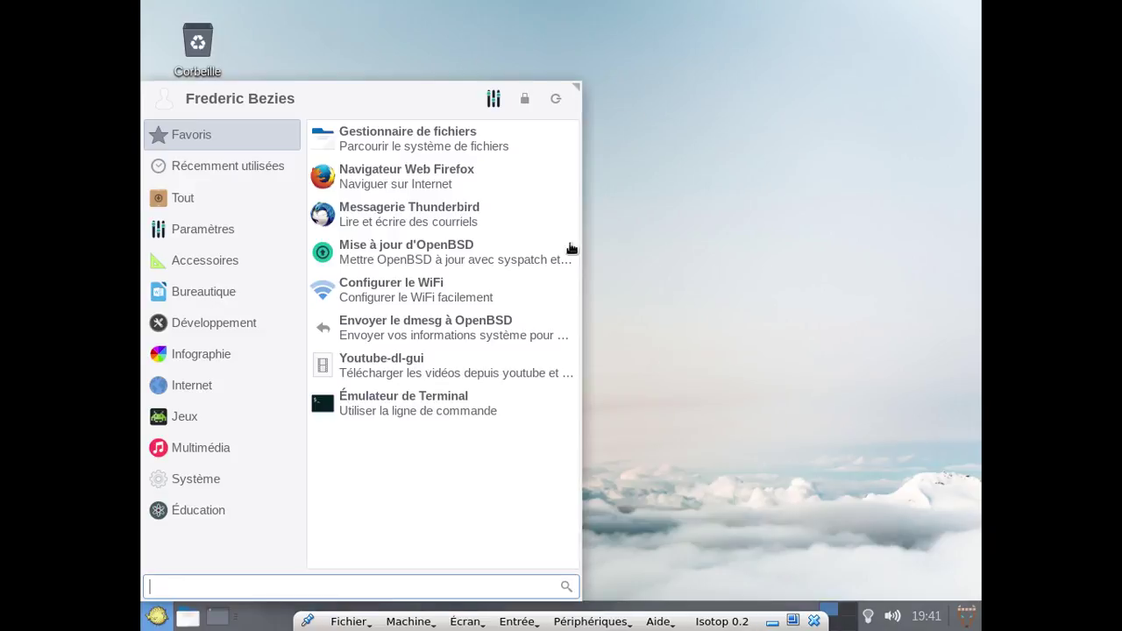
{"action": "left_click", "coordinate": [553, 98]}
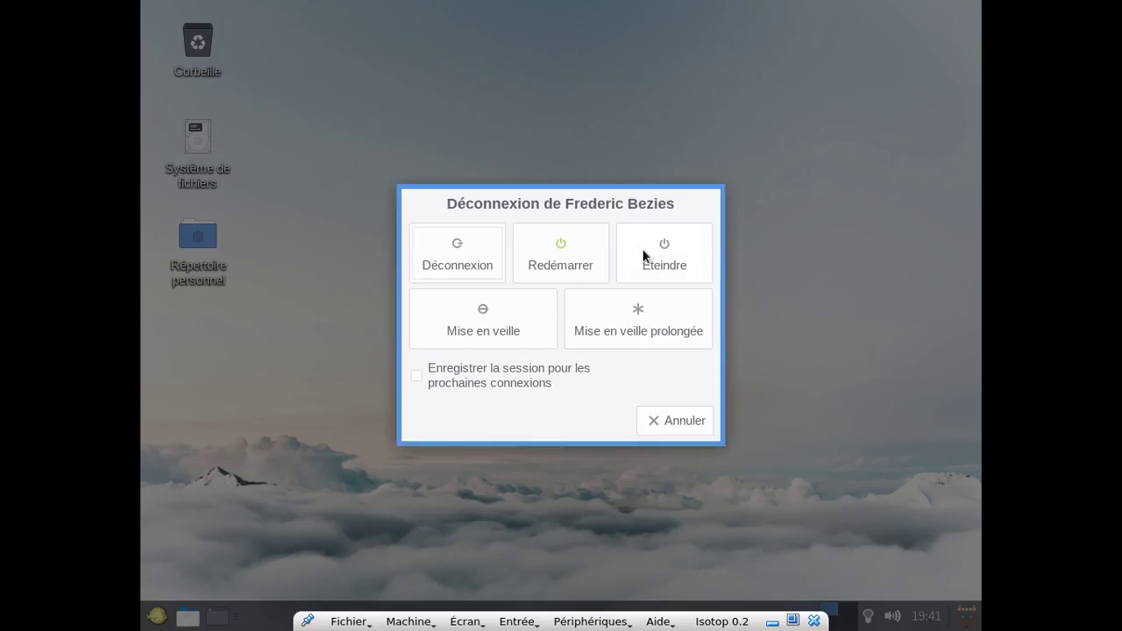
{"action": "left_click", "coordinate": [643, 256]}
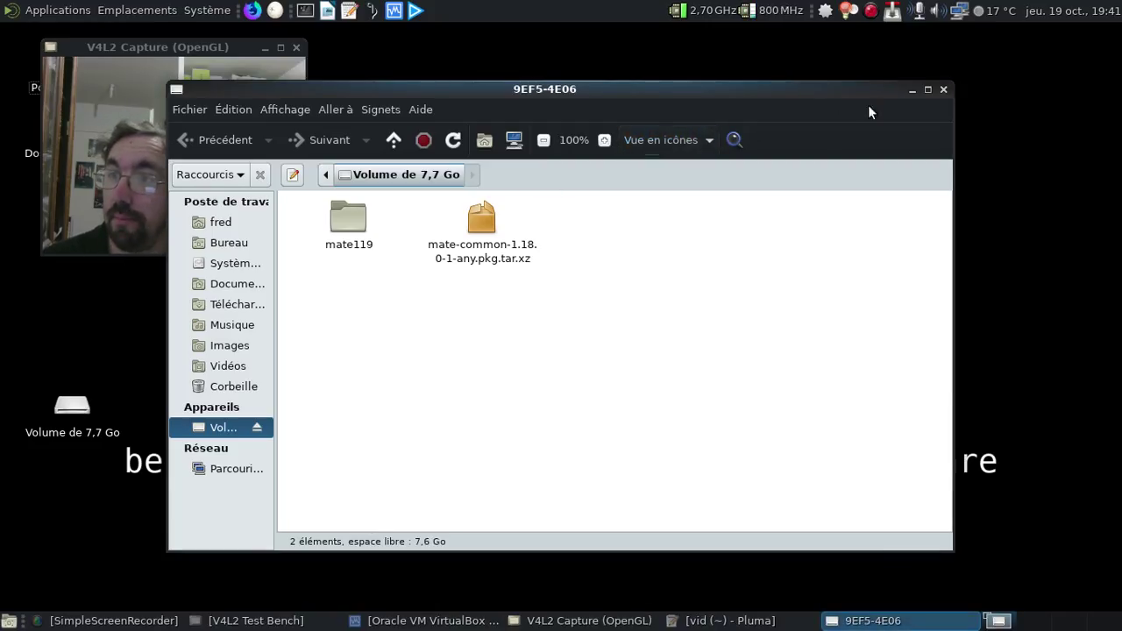
Close the 7,7 Go volume's Caja window and show the SimpleScreenRecorder tray menu.
{"action": "left_click", "coordinate": [939, 89]}
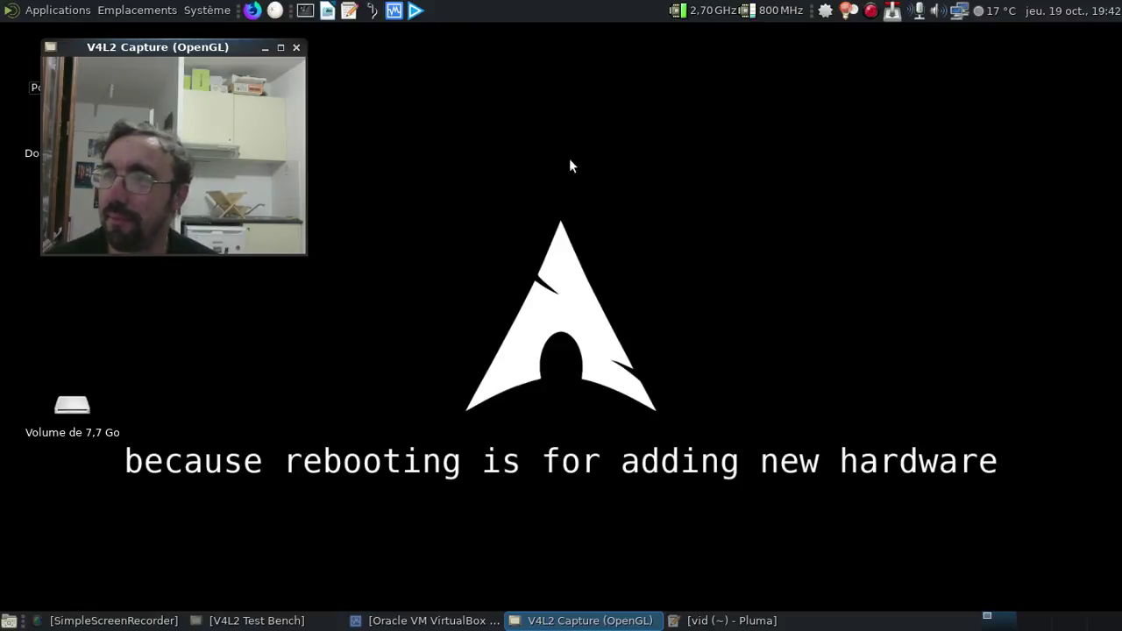
{"action": "left_click", "coordinate": [871, 13]}
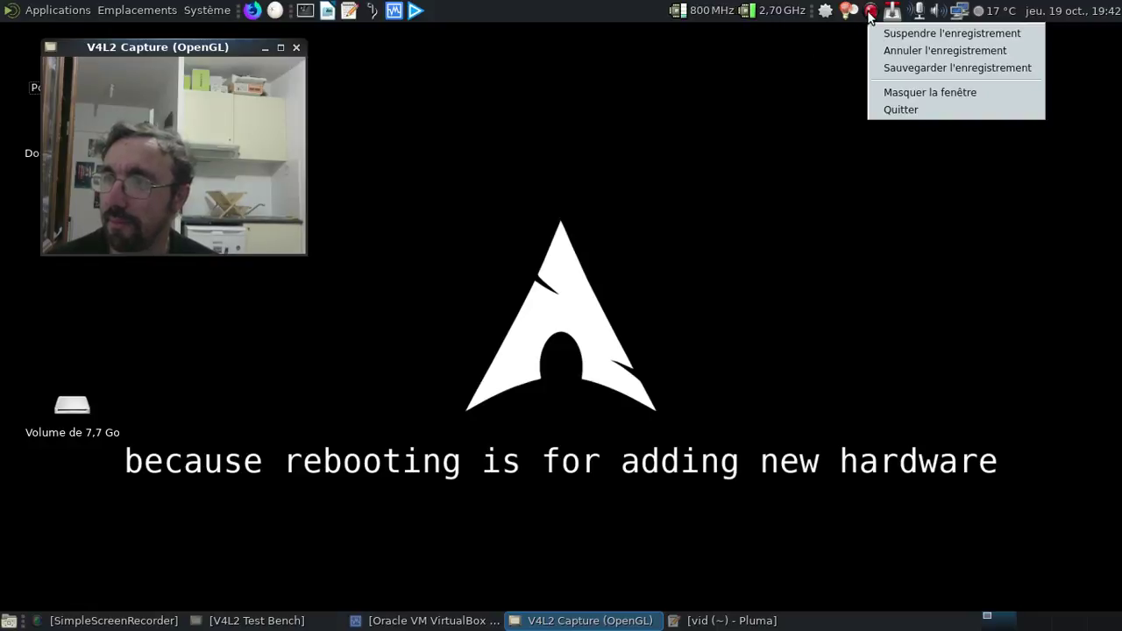